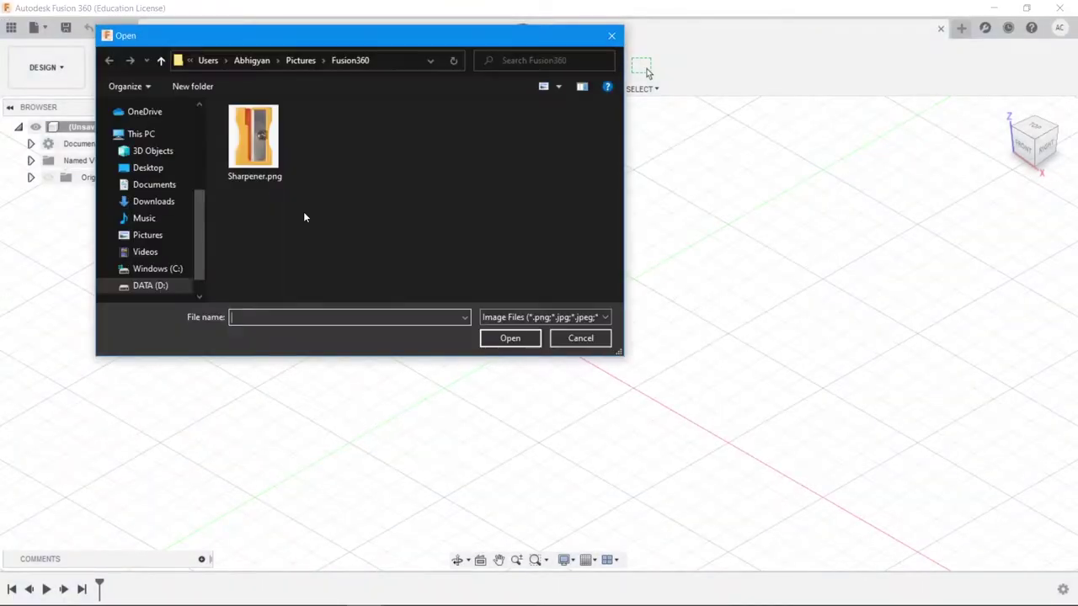
pyautogui.click(254, 139)
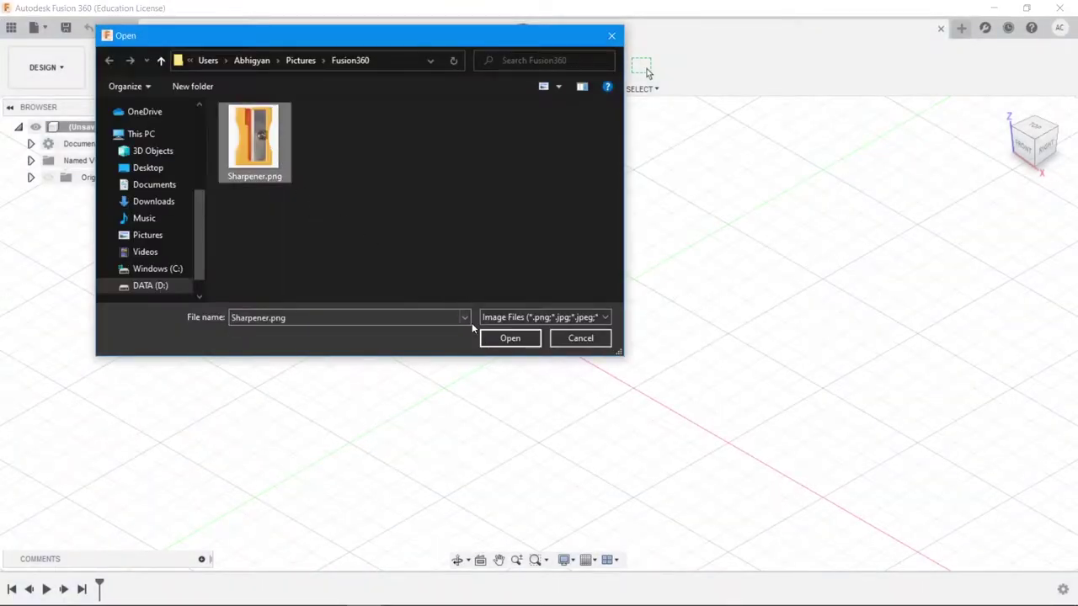
pyautogui.click(509, 338)
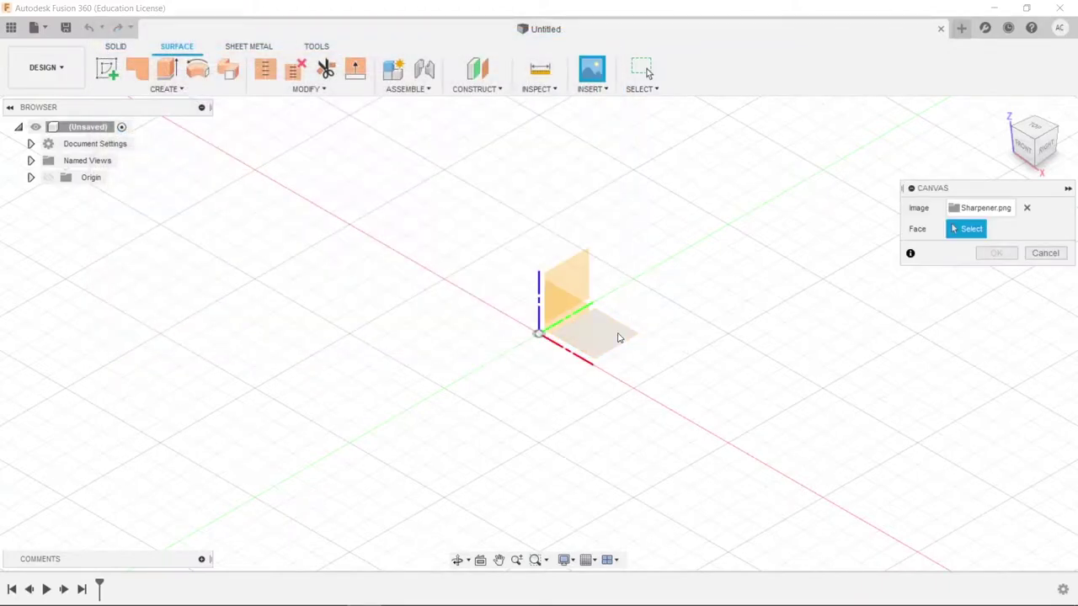
pyautogui.click(618, 337)
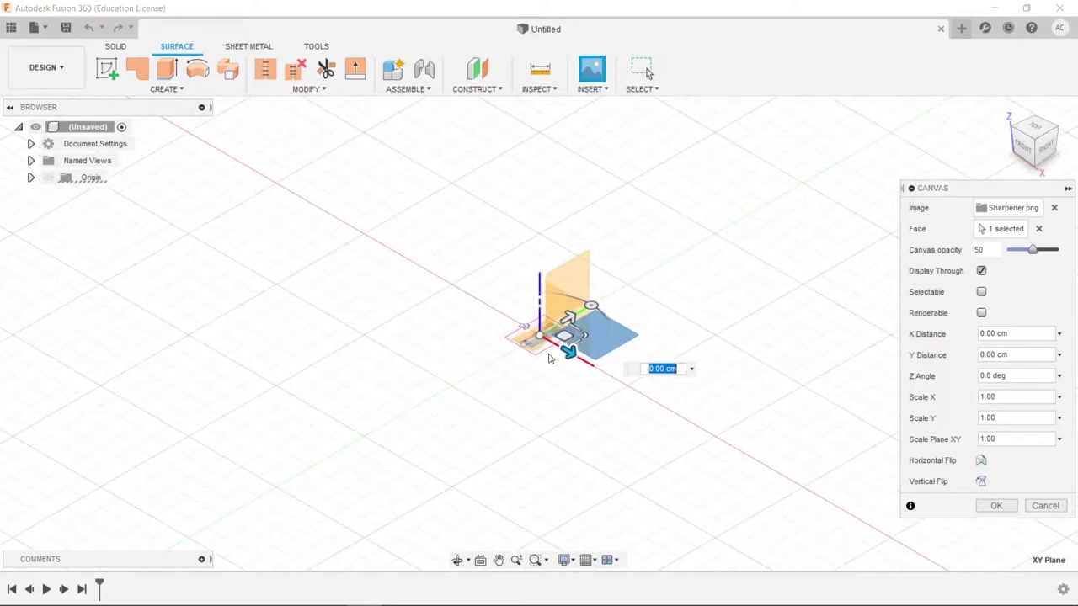
pyautogui.moveTo(548, 359); pyautogui.dragTo(526, 289, button='middle')
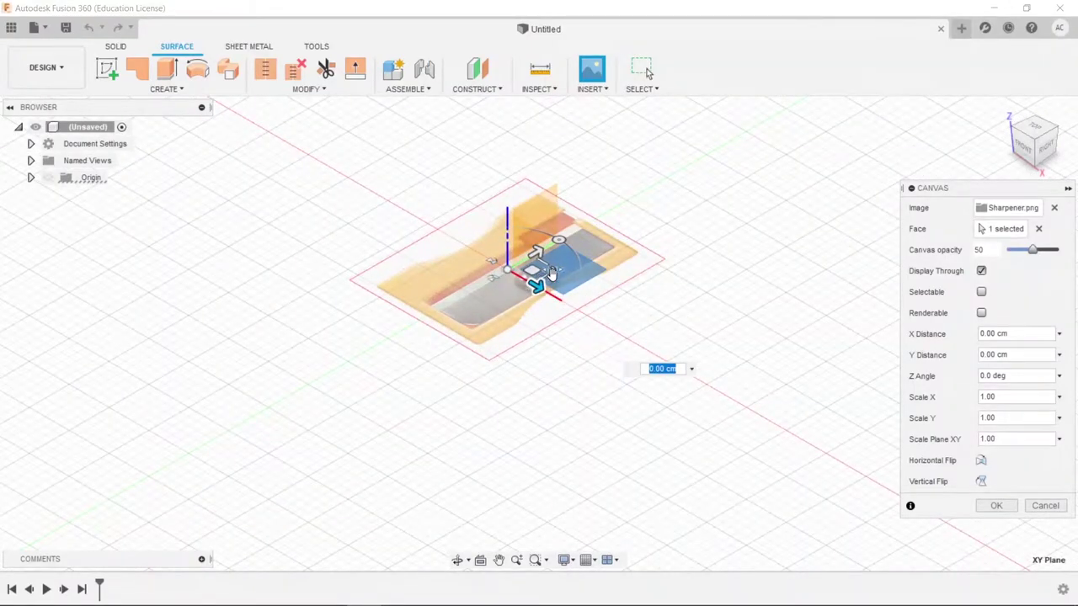
pyautogui.moveTo(541, 259); pyautogui.dragTo(554, 280)
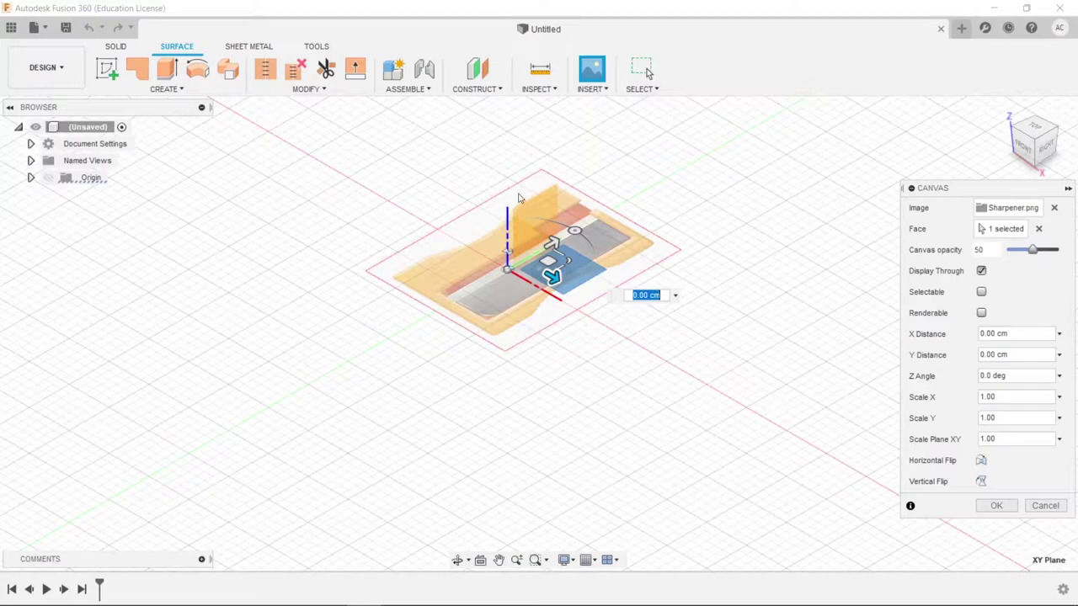
pyautogui.moveTo(549, 263)
pyautogui.mouseDown()
pyautogui.moveTo(570, 241)
pyautogui.moveTo(494, 247)
pyautogui.moveTo(525, 233)
pyautogui.moveTo(548, 260)
pyautogui.mouseUp()
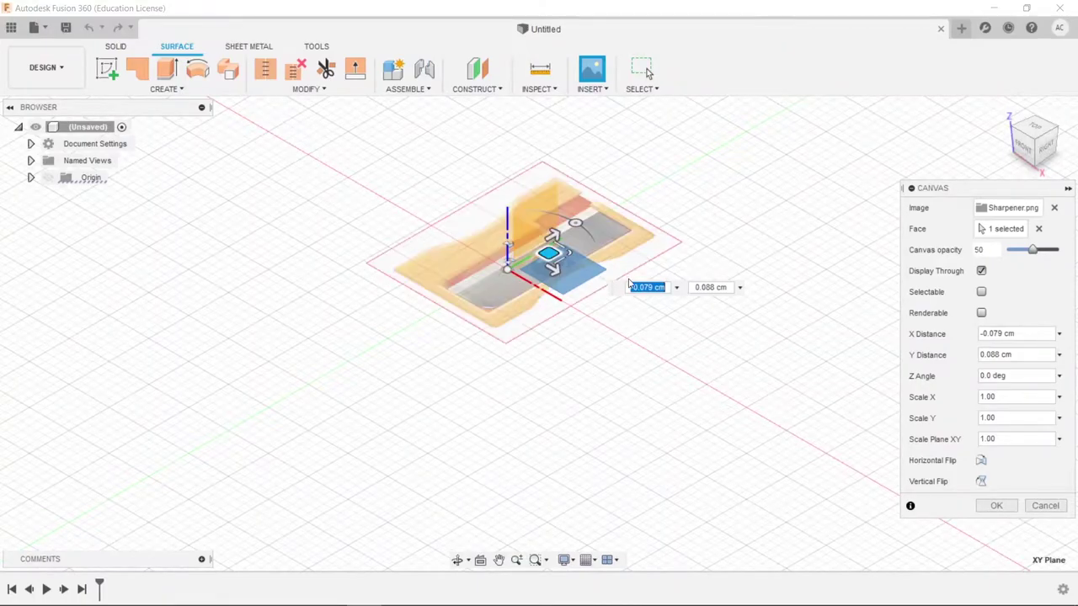
pyautogui.press('Escape')
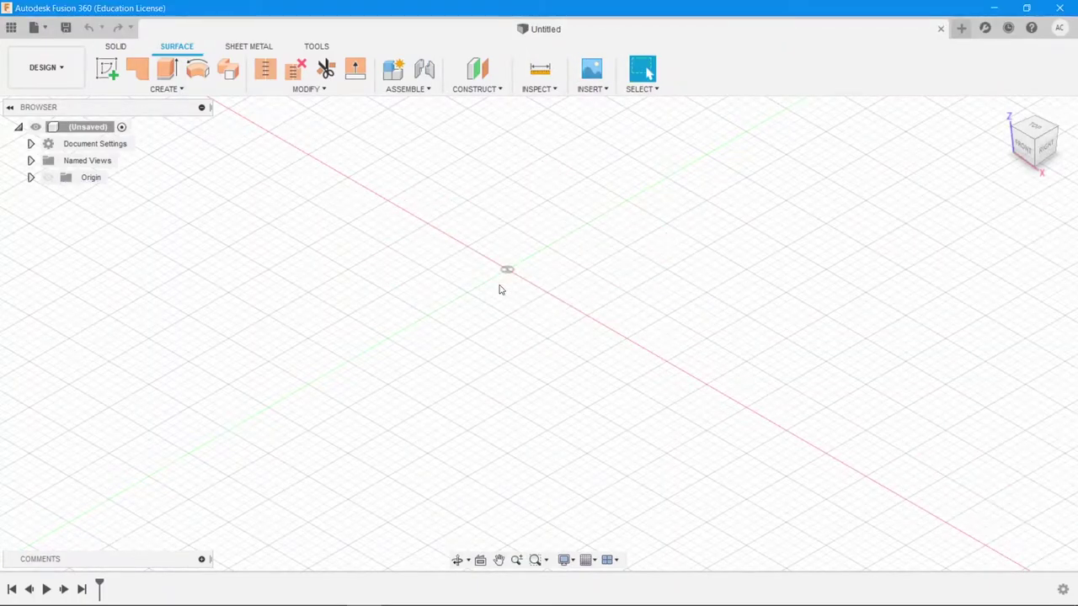
# Insert Sharpener.png from the computer as a canvas on the XY plane, keeping its default position and scale.
pyautogui.click(599, 91)
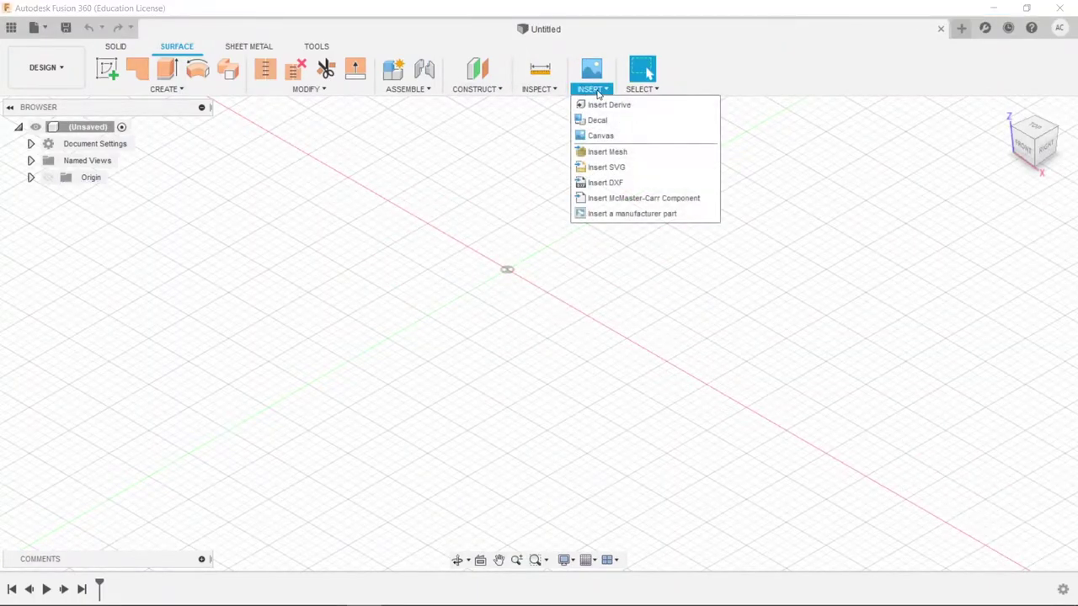
pyautogui.click(619, 136)
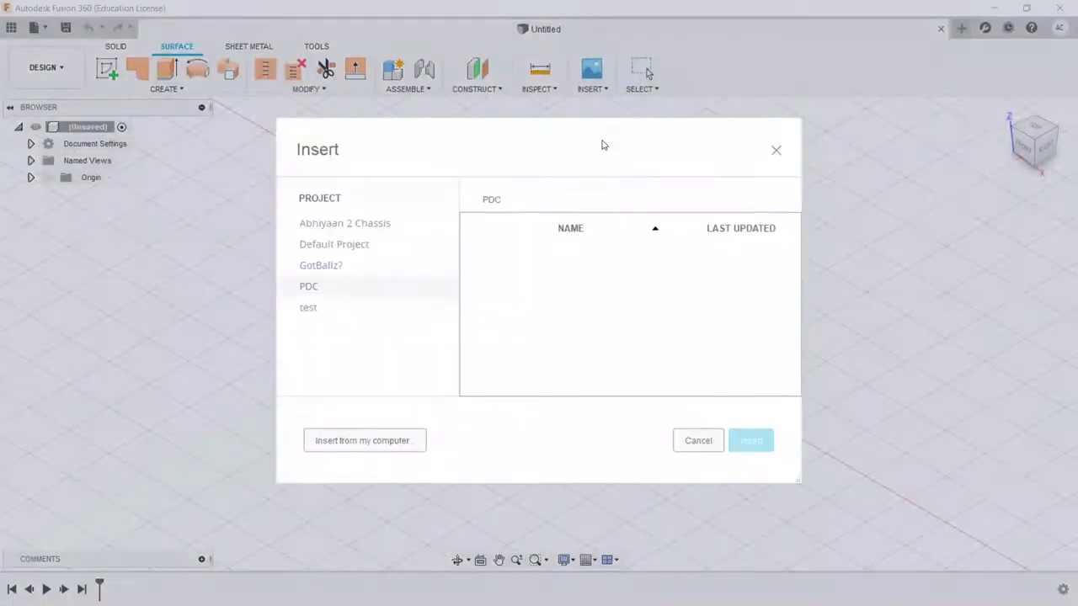
pyautogui.click(393, 441)
pyautogui.click(254, 138)
pyautogui.click(507, 339)
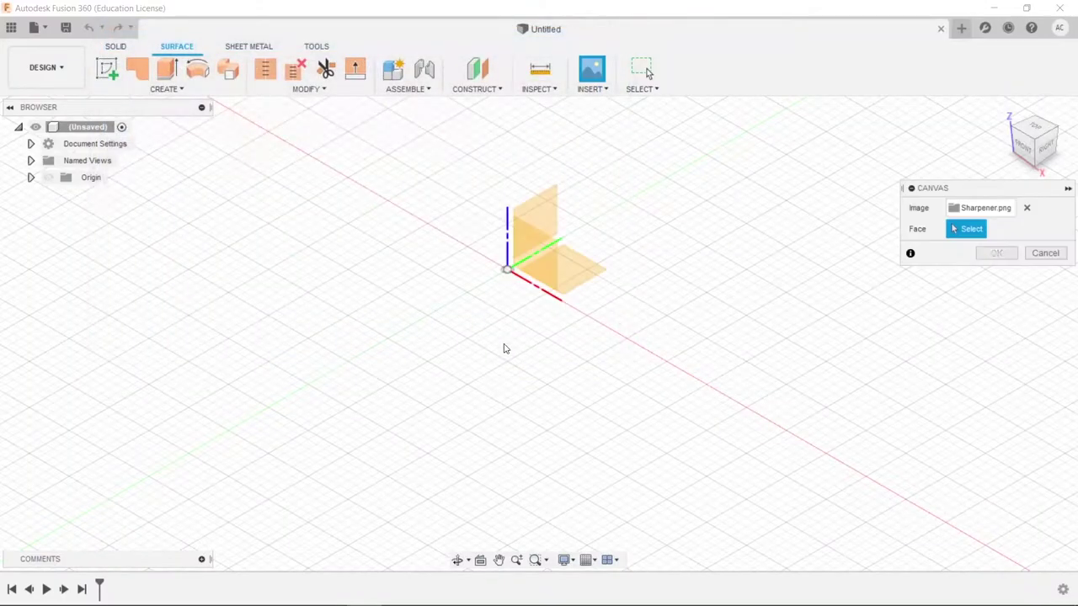
pyautogui.click(590, 275)
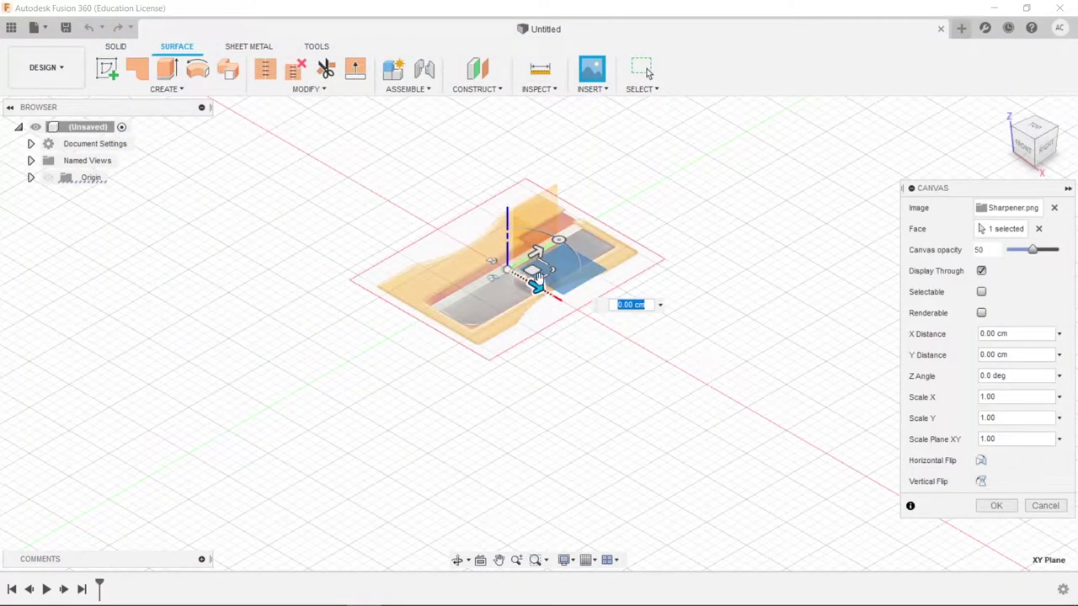
pyautogui.click(550, 270)
pyautogui.click(996, 506)
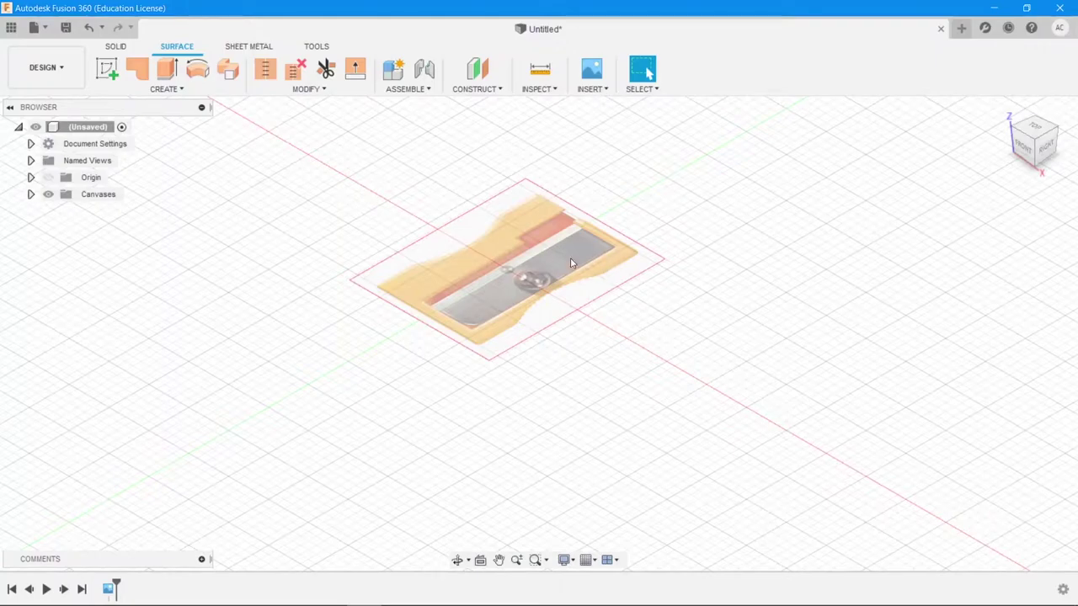
# Calibrate the Sharpener canvas in the top view so the sharpener's height from lower to upper edge equals 2.5 cm.
pyautogui.click(31, 194)
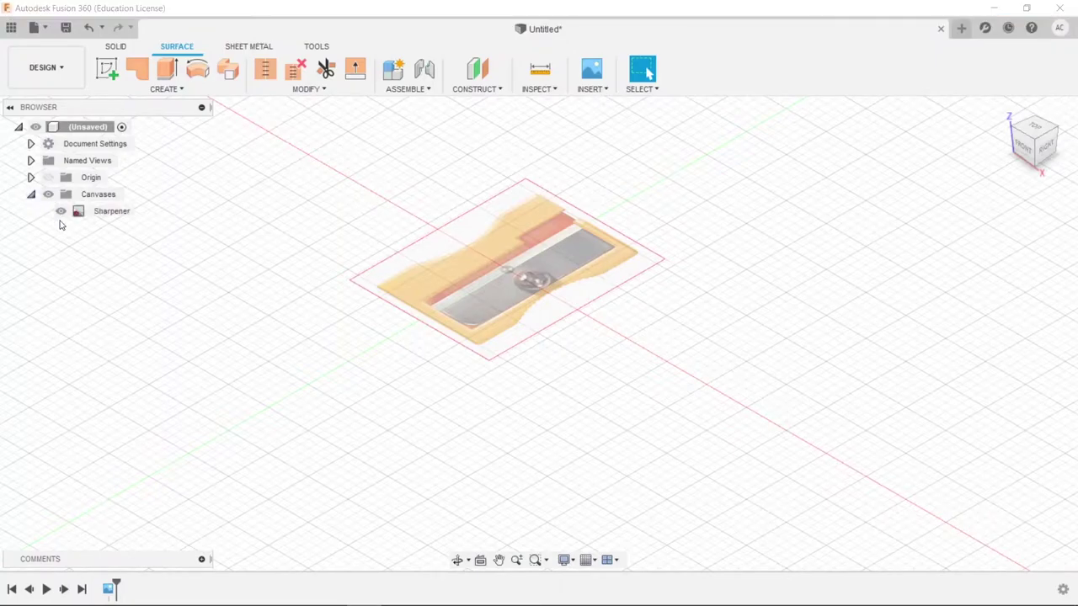
pyautogui.click(109, 212)
pyautogui.rightClick(124, 217)
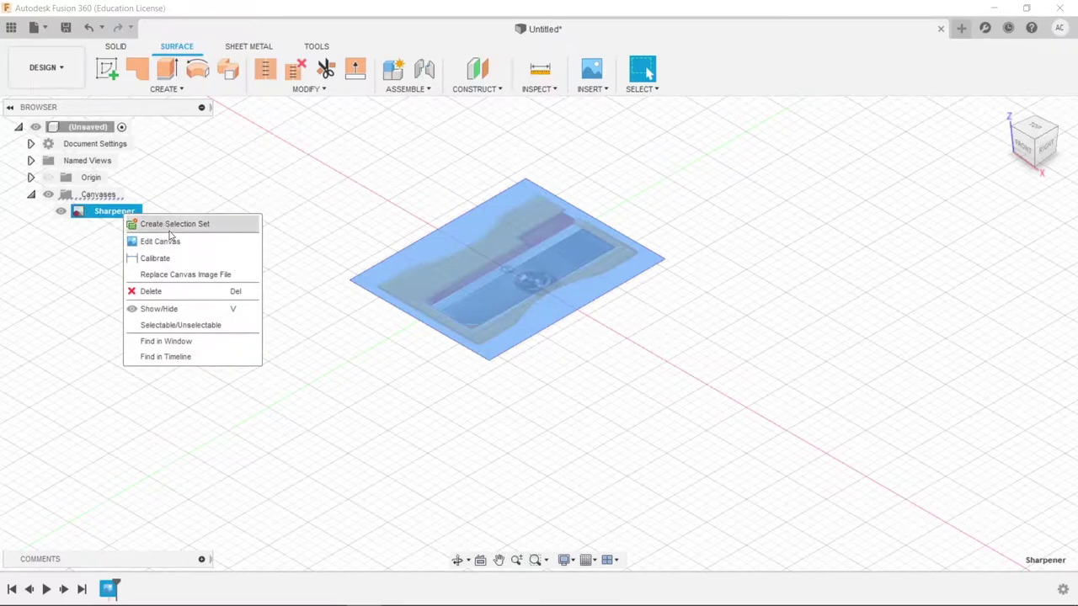
pyautogui.click(171, 261)
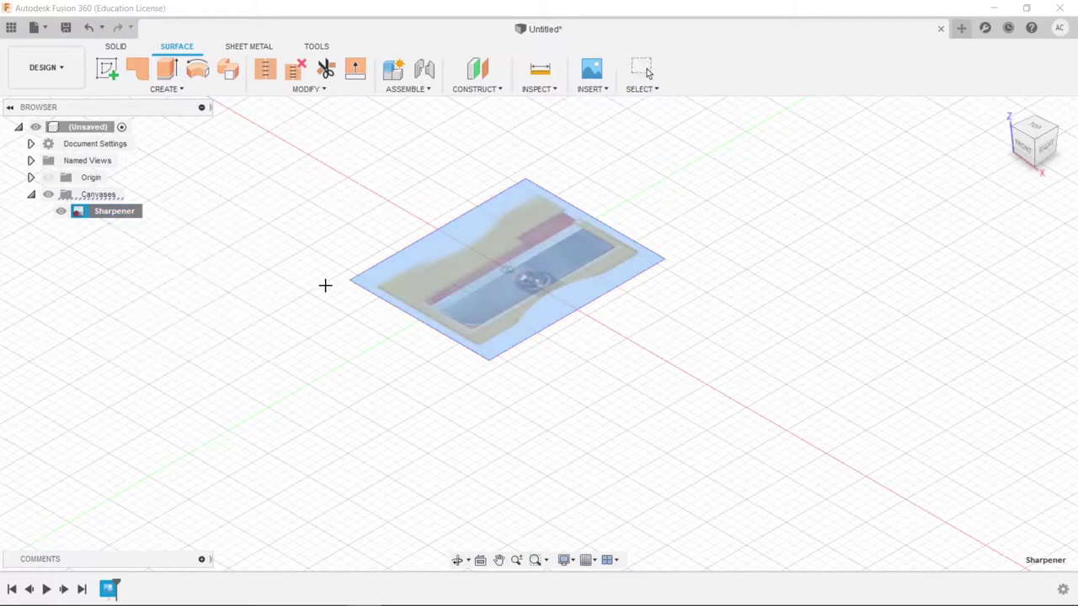
pyautogui.click(1034, 128)
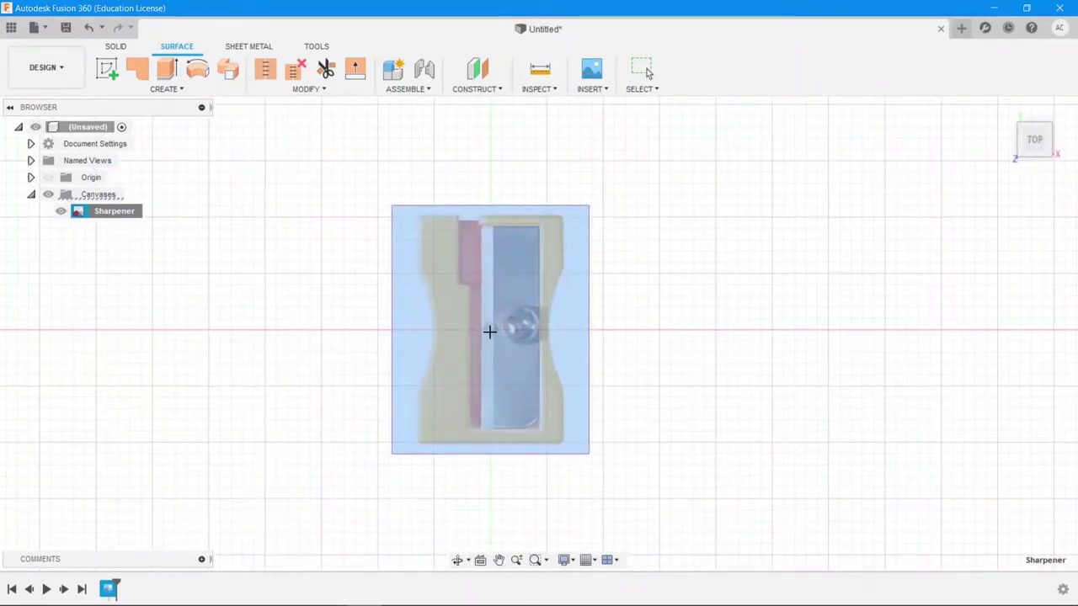
pyautogui.click(490, 330)
pyautogui.click(525, 442)
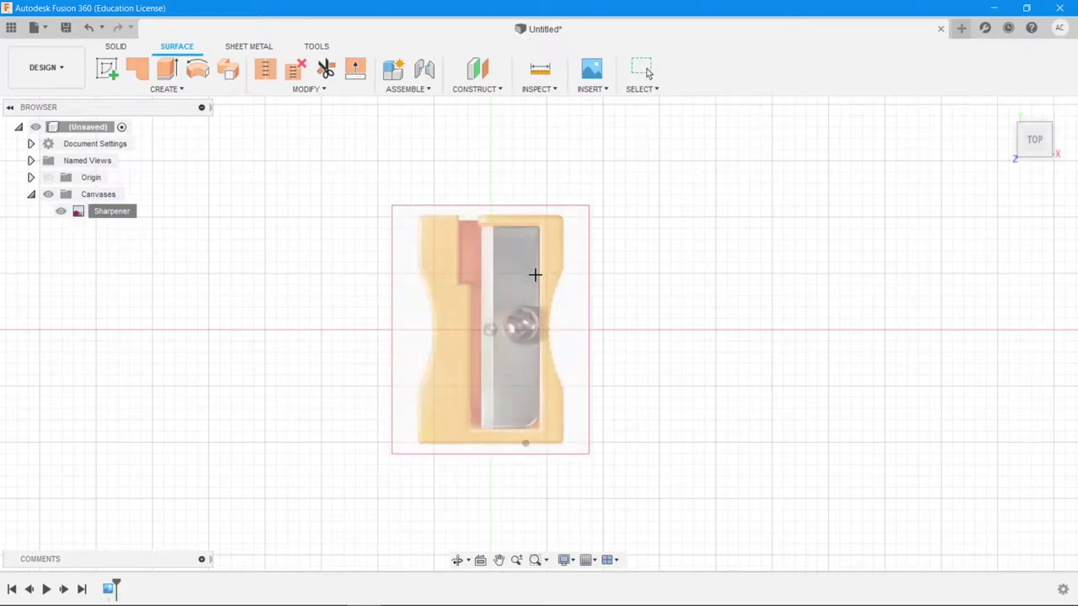
pyautogui.click(527, 216)
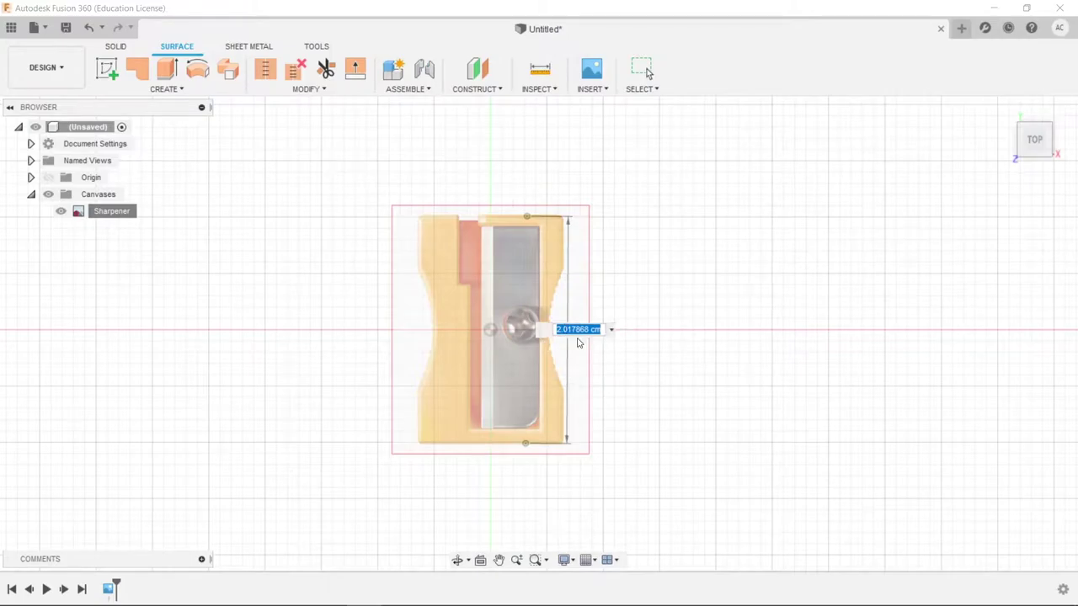
pyautogui.write('2.5 cm')
pyautogui.press('Return')
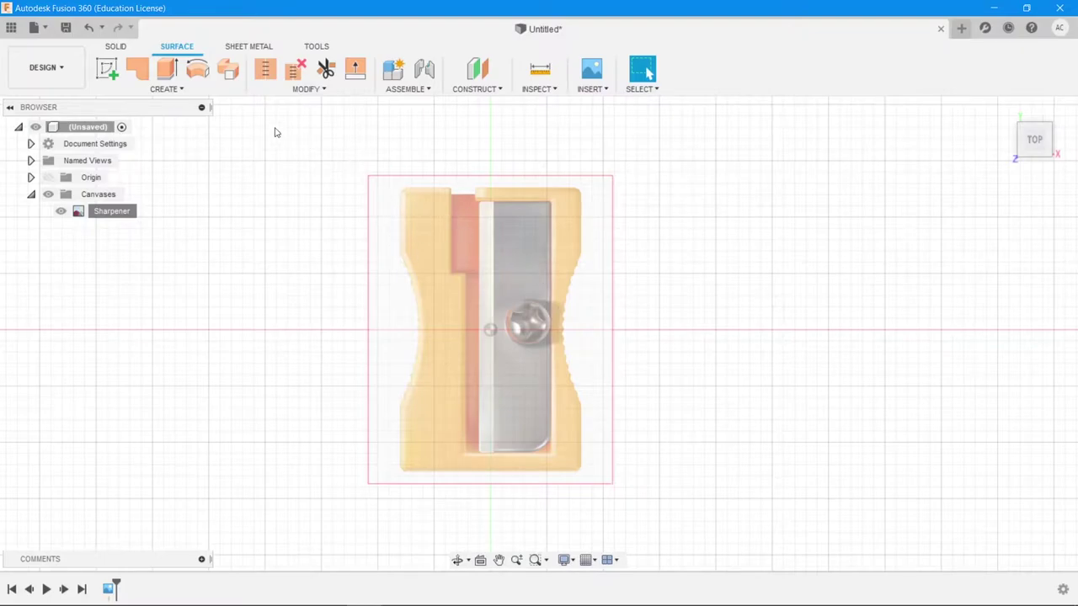
# Create a new solid-modelling sketch on the XY plane.
pyautogui.click(115, 46)
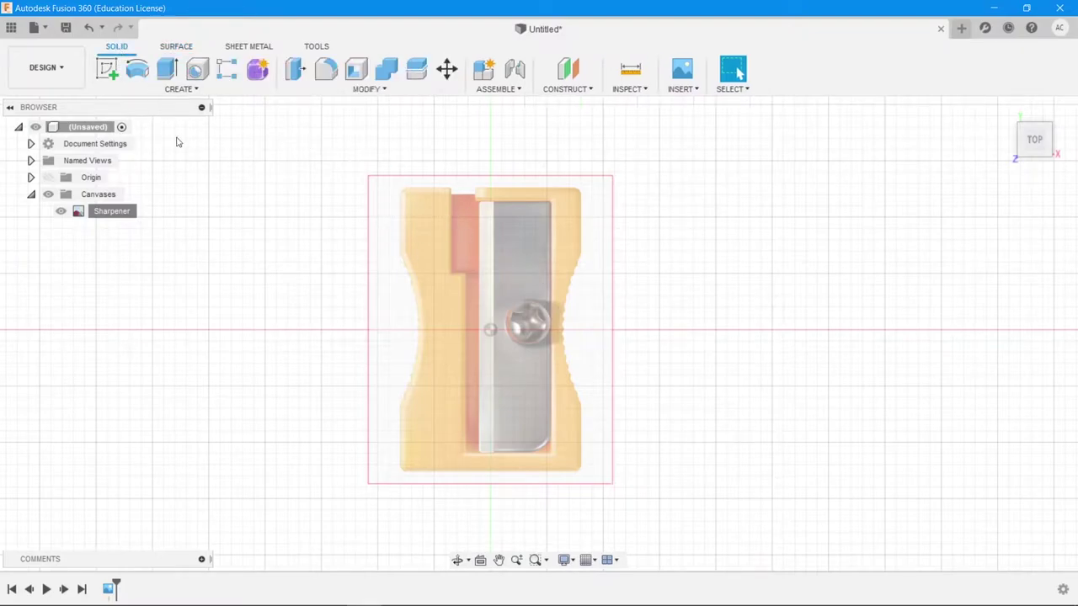
pyautogui.click(108, 76)
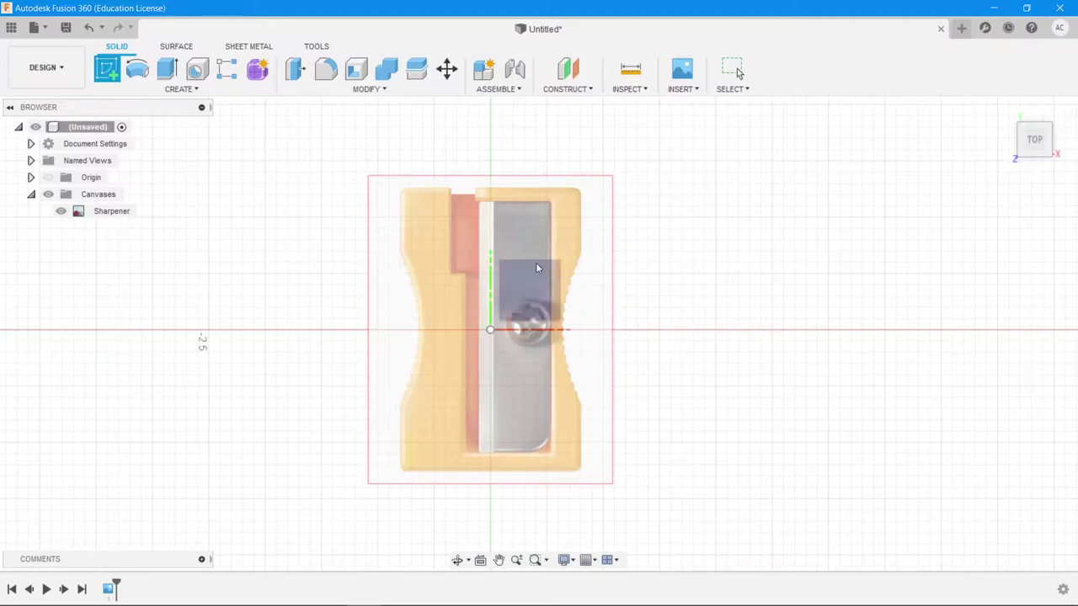
pyautogui.click(537, 291)
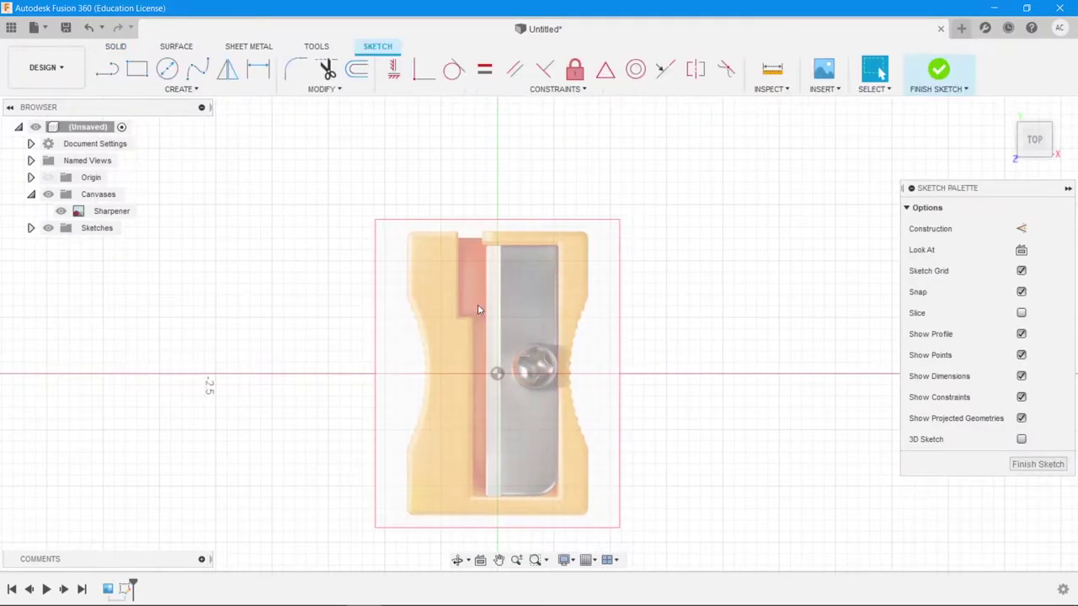
# Draw a vertical line along the sharpener's straight upper-left side, from the top corner down to where the grip curve begins.
pyautogui.click(107, 69)
pyautogui.scroll(5, 411, 242)
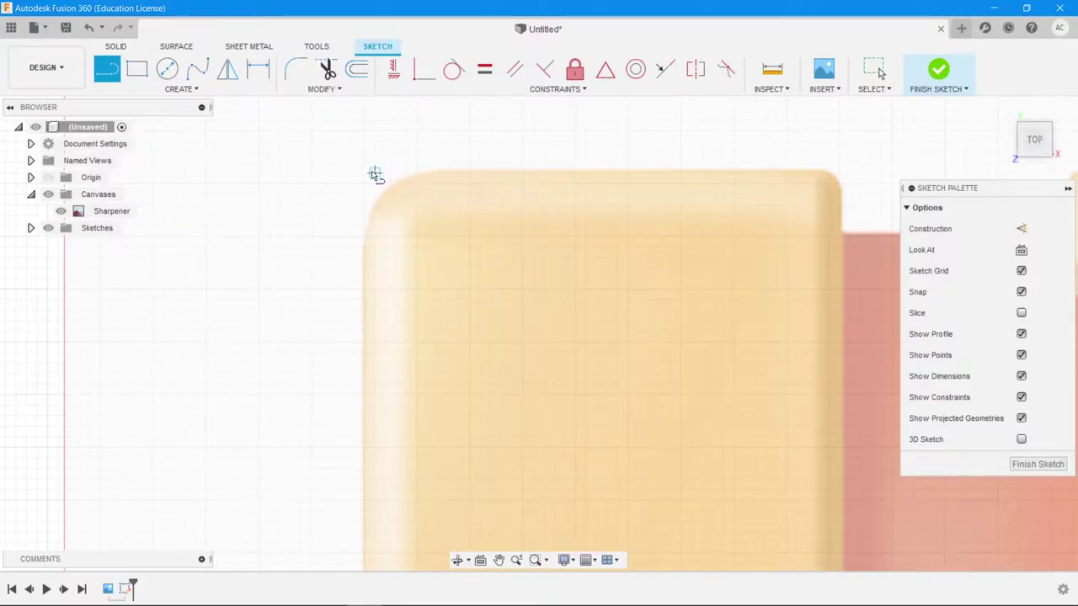
pyautogui.scroll(4, 364, 174)
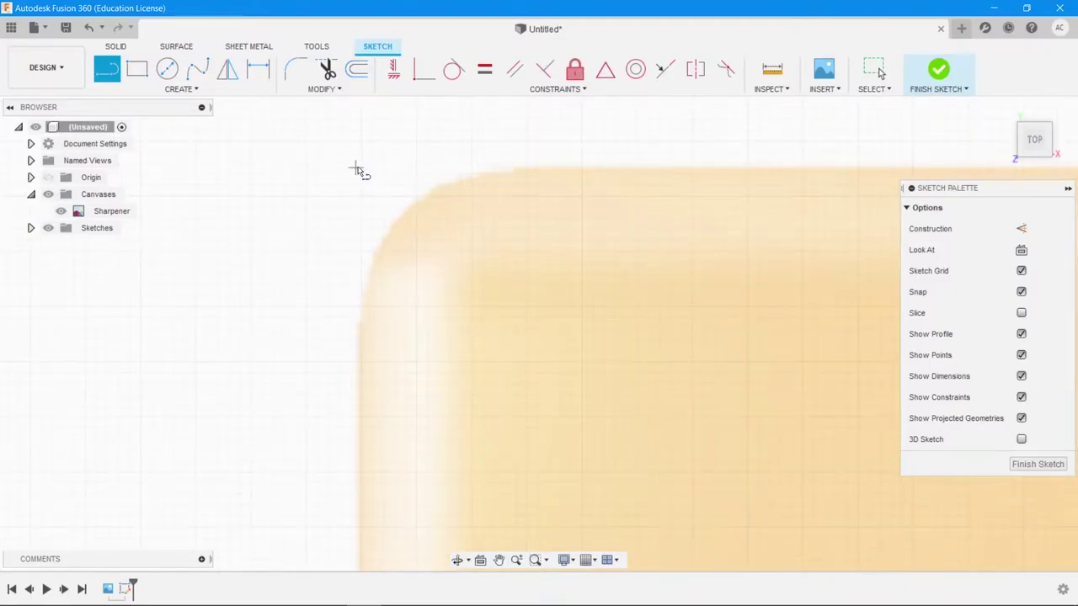
pyautogui.click(361, 162)
pyautogui.scroll(3, 366, 219)
pyautogui.scroll(5, 367, 226)
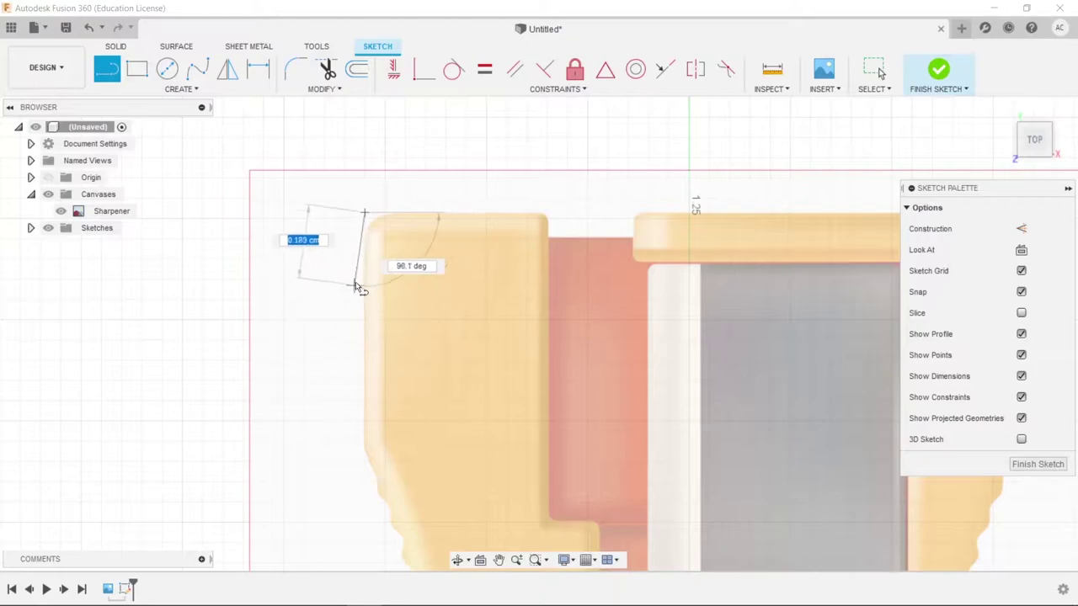
pyautogui.click(364, 442)
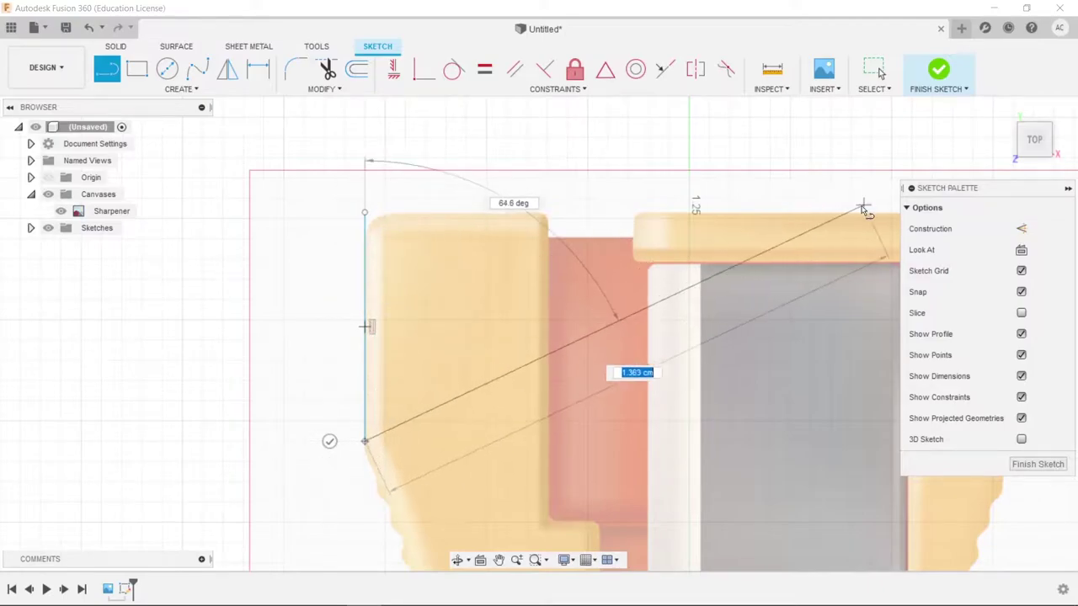
pyautogui.press('Escape')
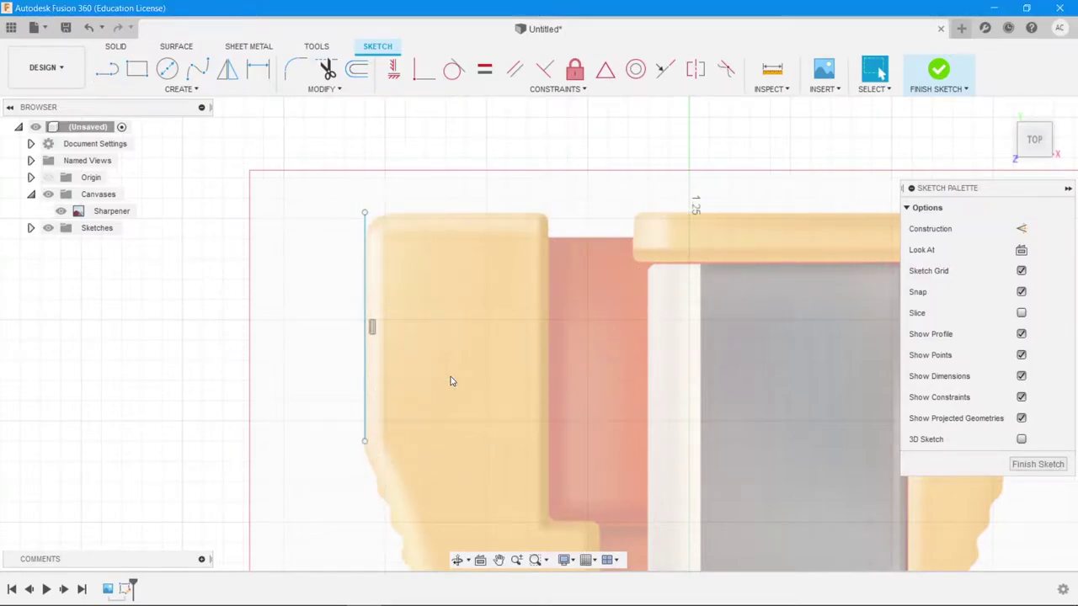
# Draw a horizontal line from the top-left corner to the notch, and a perpendicular line about 0.065 cm down the notch wall.
pyautogui.press('l')
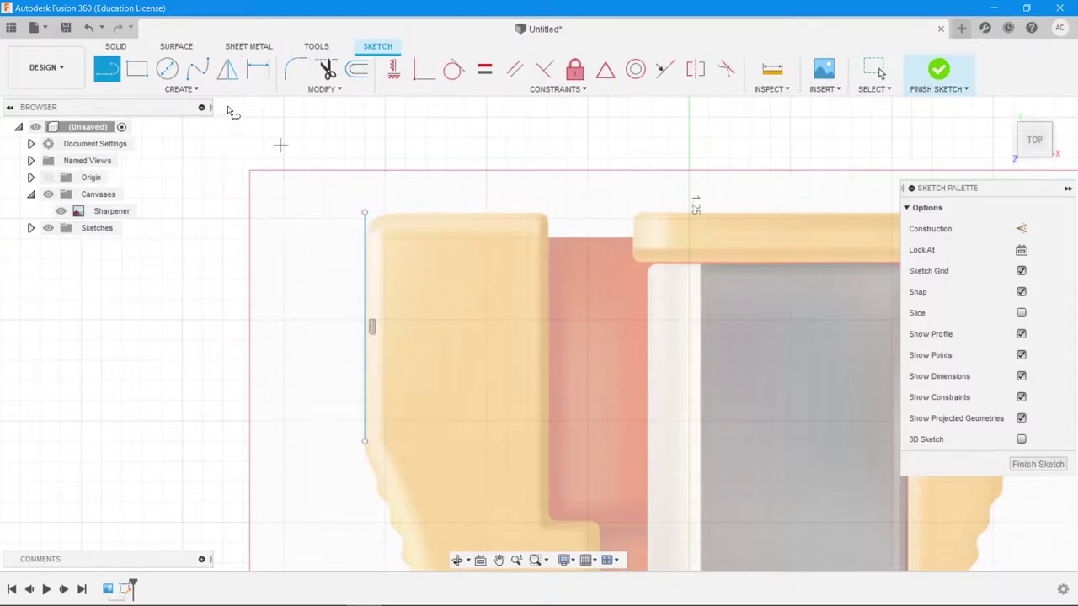
pyautogui.click(365, 212)
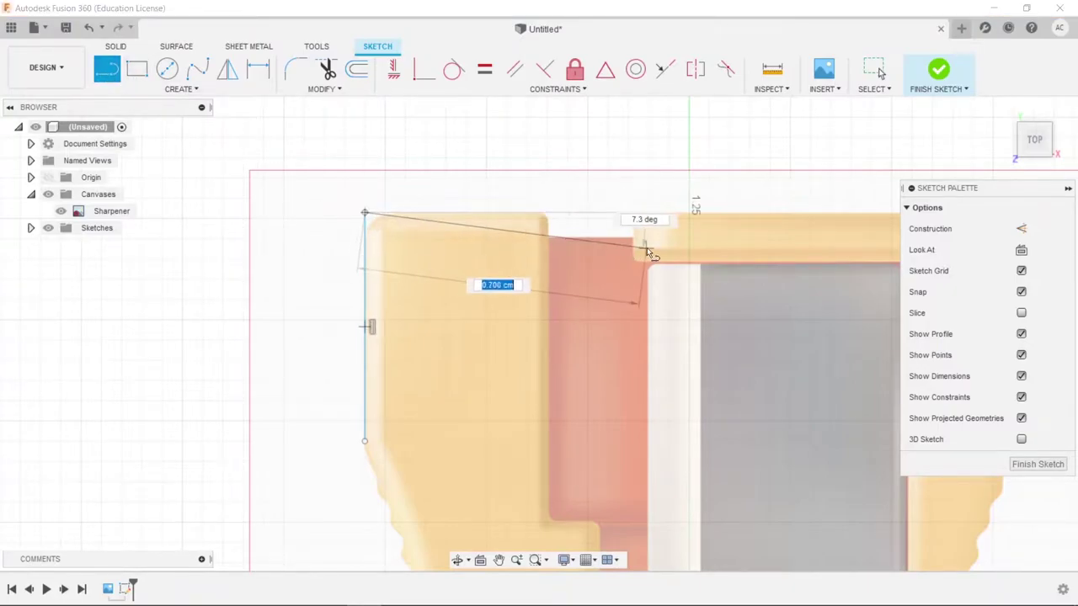
pyautogui.click(547, 213)
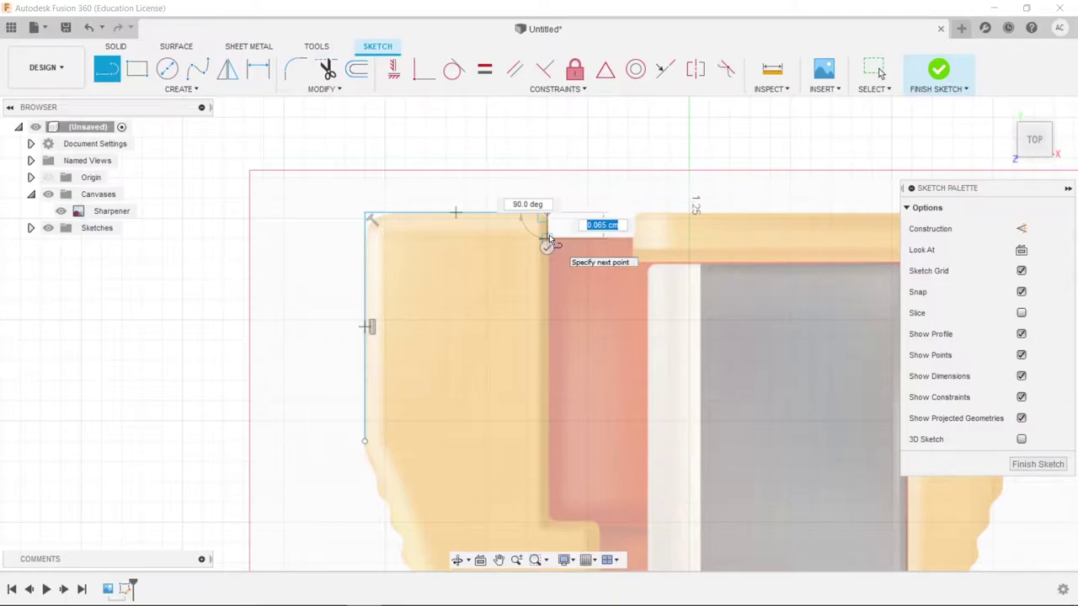
pyautogui.click(549, 238)
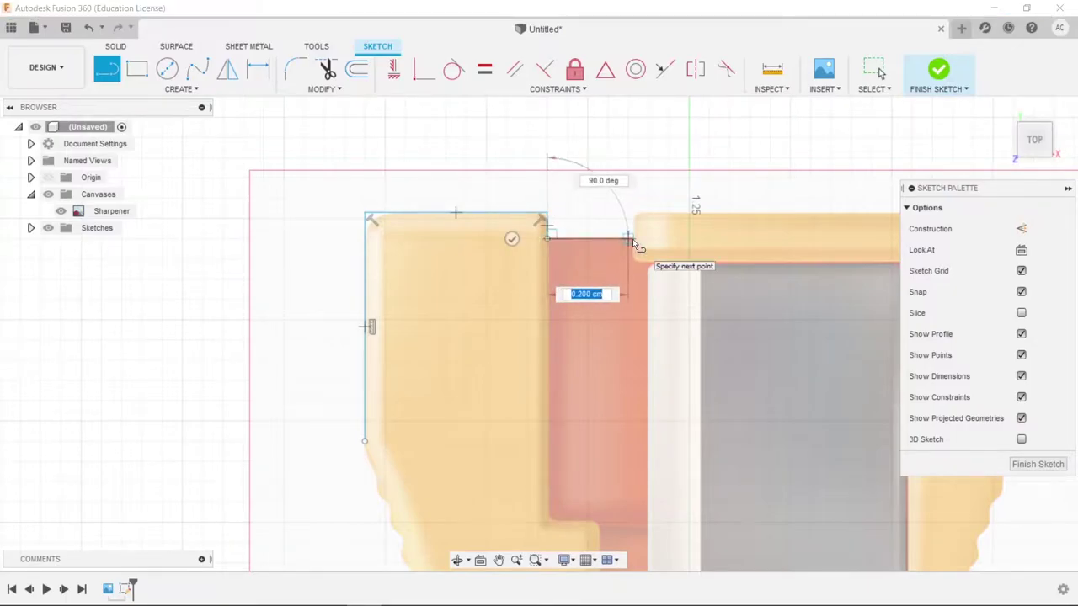
# Continue the outline with a horizontal notch floor about 0.215 cm long and a vertical line up to the body's top edge.
pyautogui.scroll(8, 635, 244)
pyautogui.scroll(5, 635, 245)
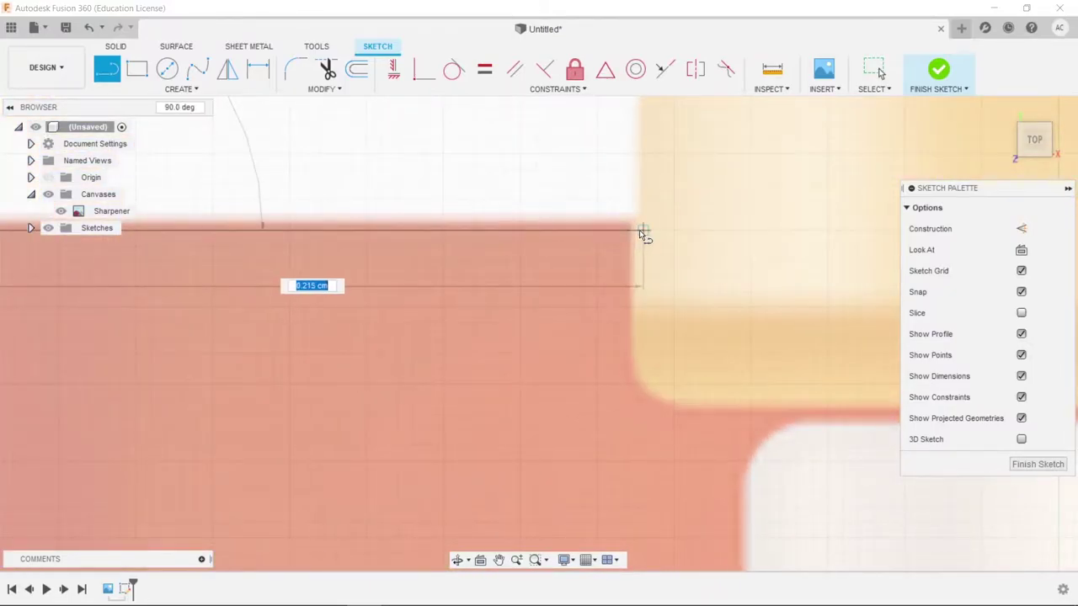
pyautogui.click(640, 231)
pyautogui.scroll(-3, 640, 233)
pyautogui.scroll(-2, 640, 233)
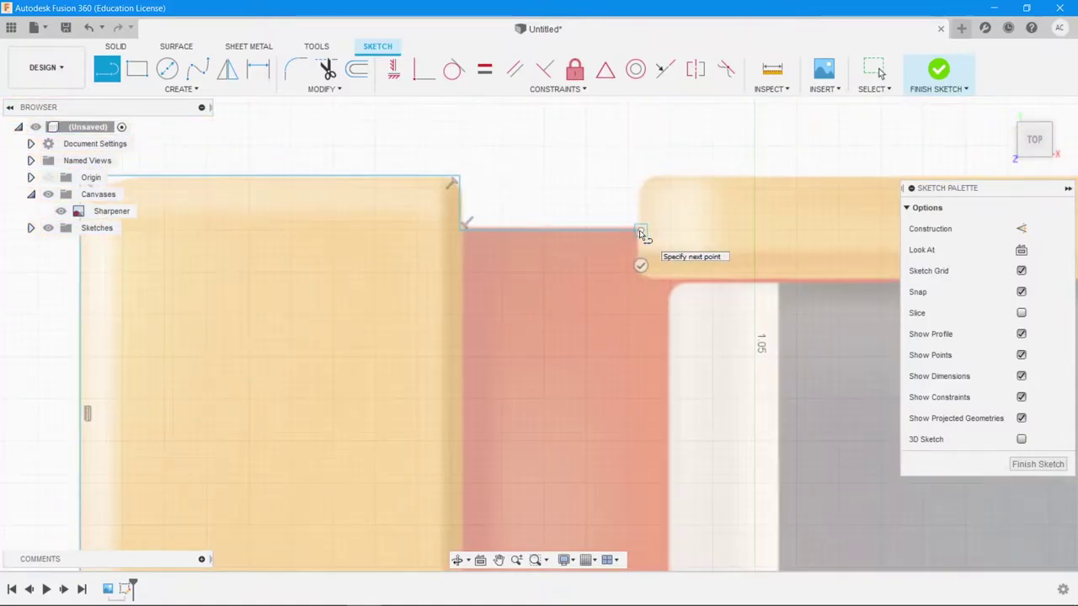
pyautogui.click(640, 181)
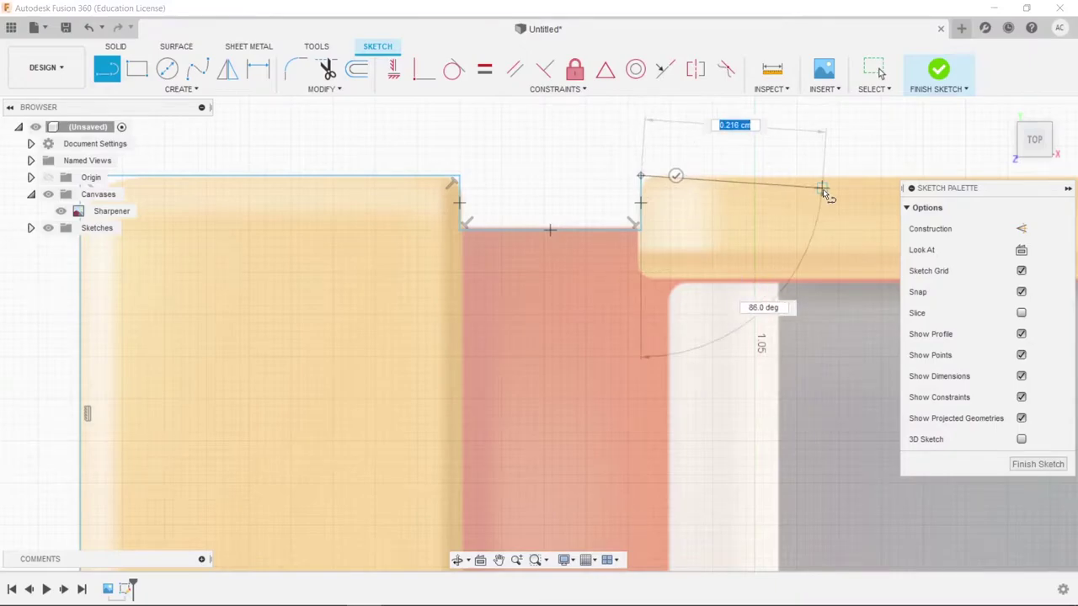
# Continue the outline with a horizontal line along the top edge to the top-right corner and a vertical line about 0.565 cm down the right side.
pyautogui.scroll(1, 823, 189)
pyautogui.scroll(-5, 824, 190)
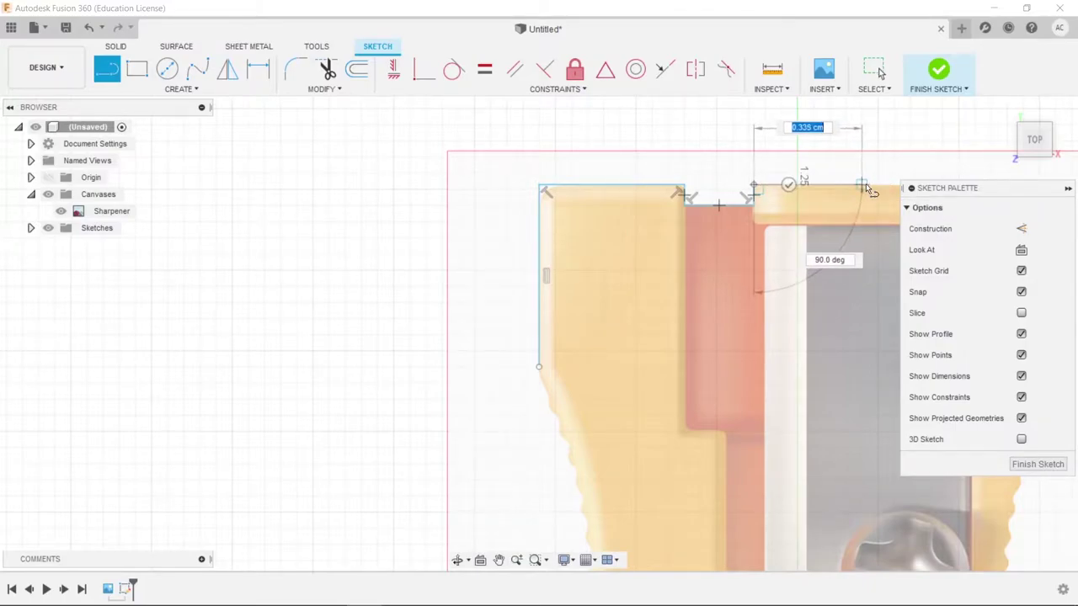
pyautogui.moveTo(862, 184); pyautogui.dragTo(267, 199, button='middle')
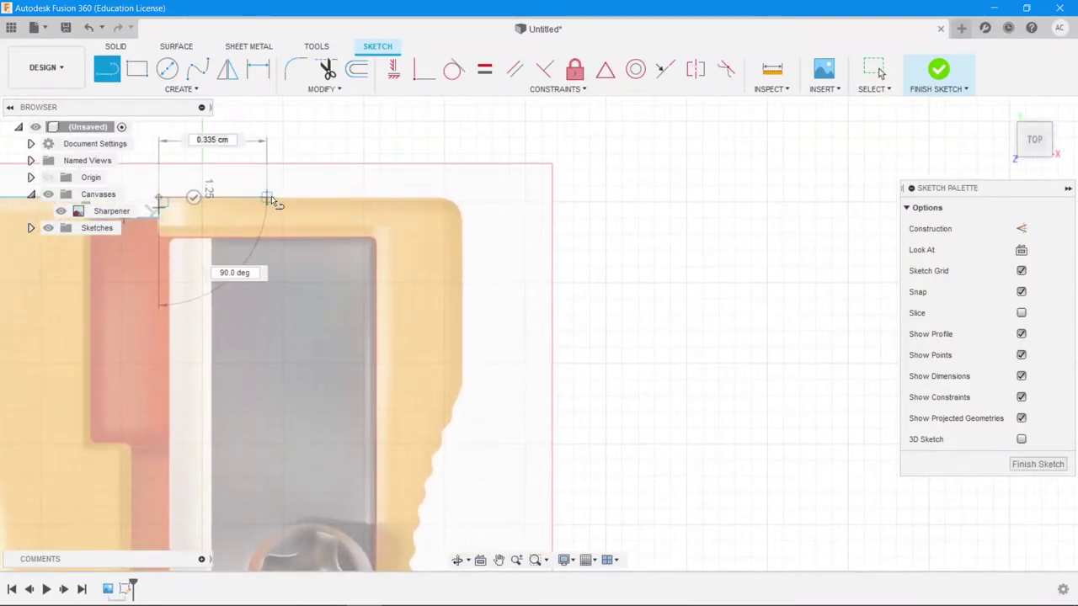
pyautogui.click(461, 199)
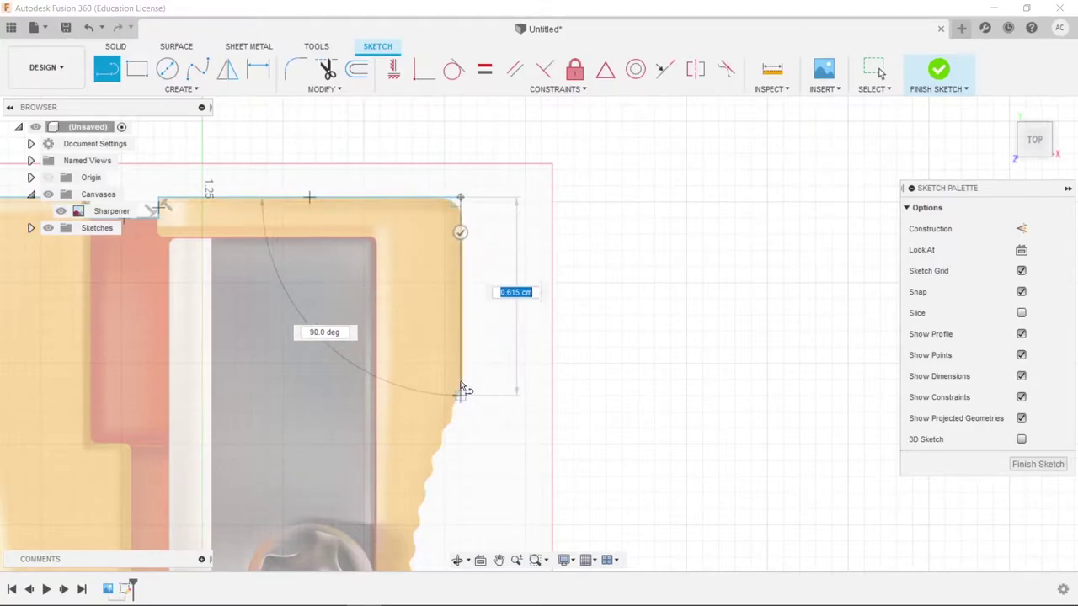
pyautogui.scroll(-3, 465, 391)
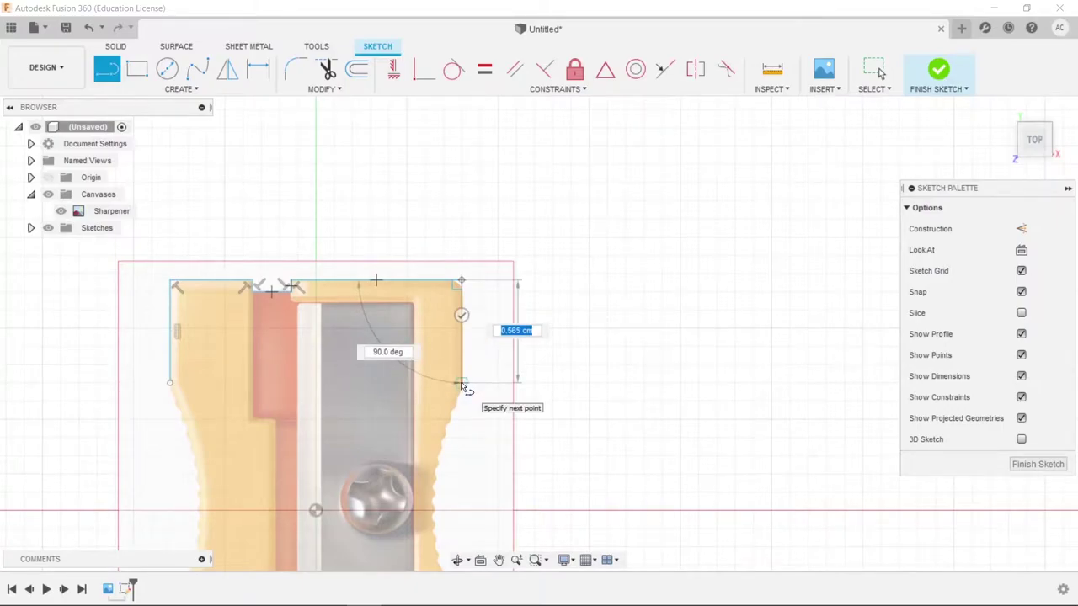
pyautogui.click(461, 384)
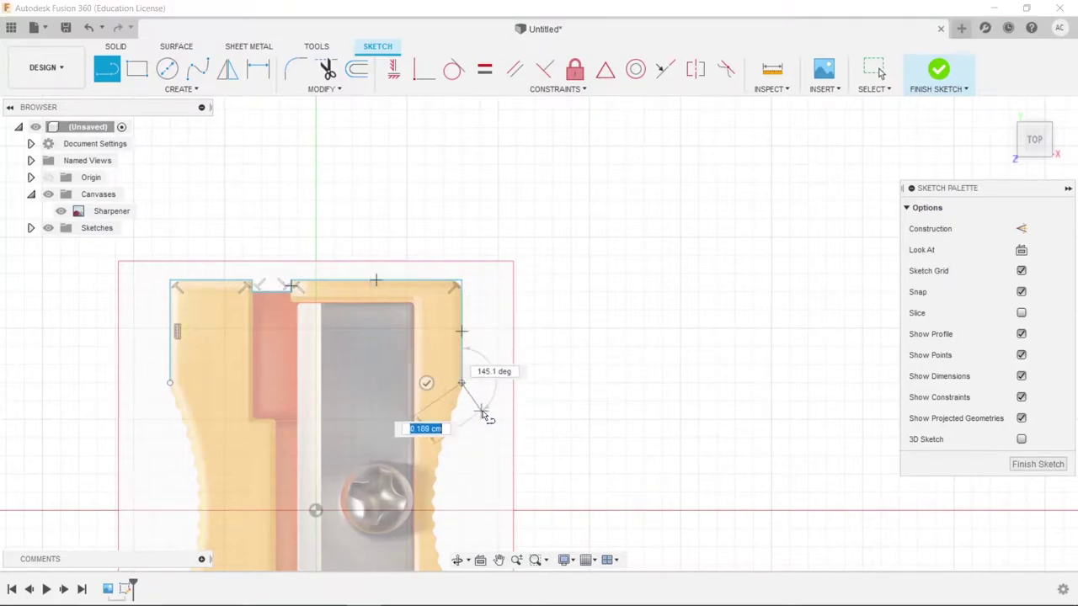
pyautogui.press('Escape')
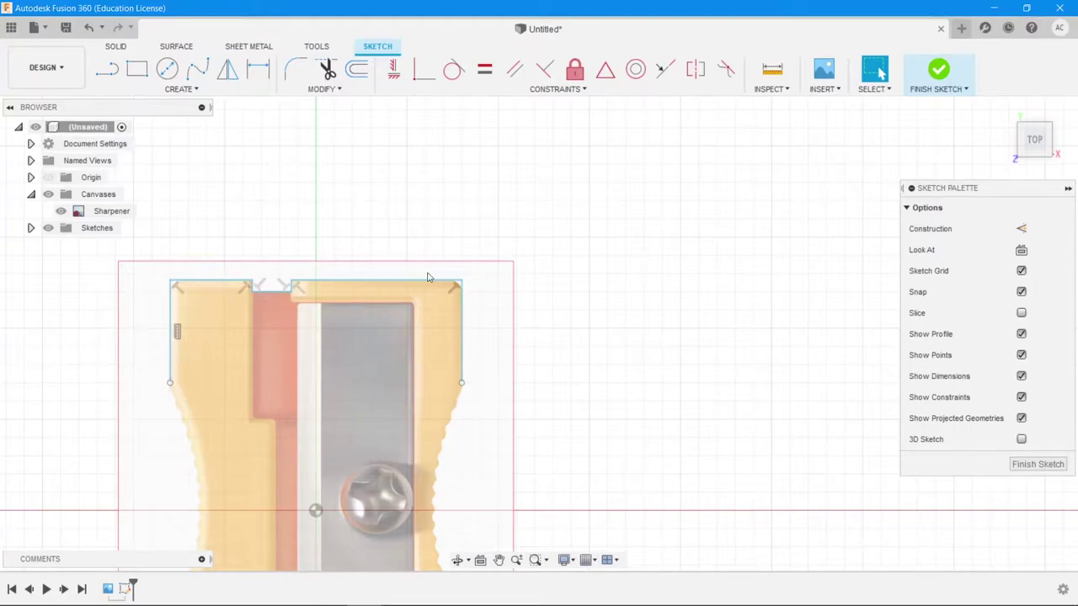
# Fillet the outline's outer top-right and top-left corners with a 0.07 cm radius.
pyautogui.scroll(5, 463, 291)
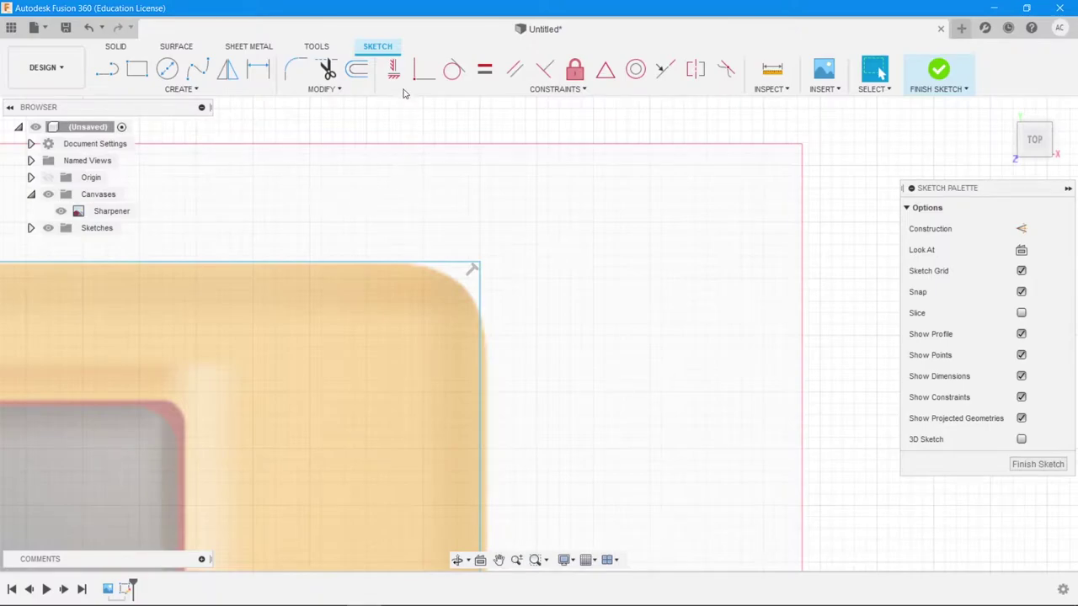
pyautogui.click(300, 70)
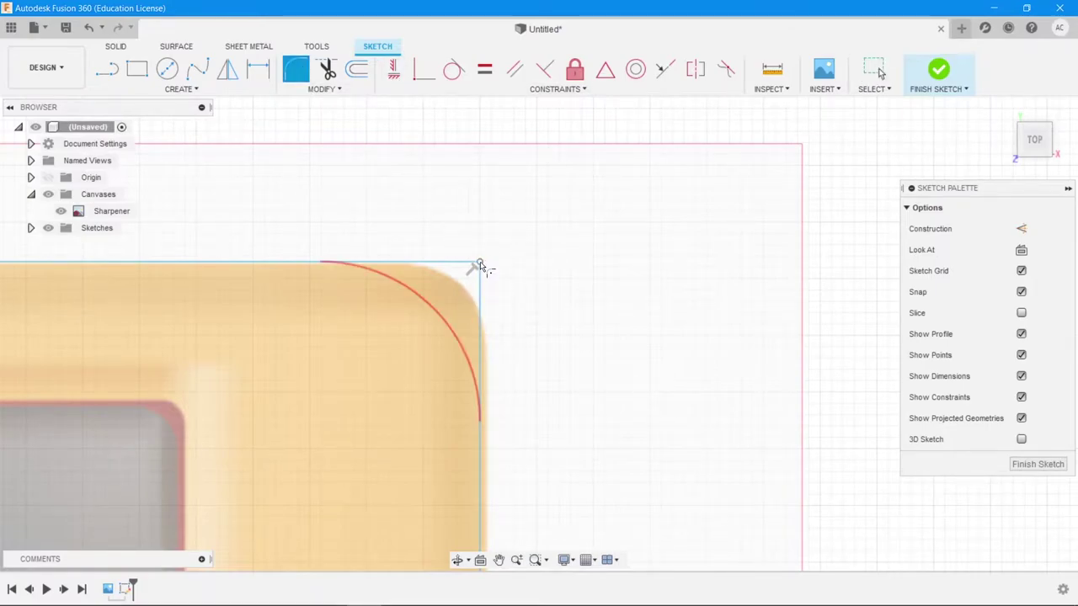
pyautogui.click(480, 265)
pyautogui.moveTo(442, 301); pyautogui.dragTo(465, 279)
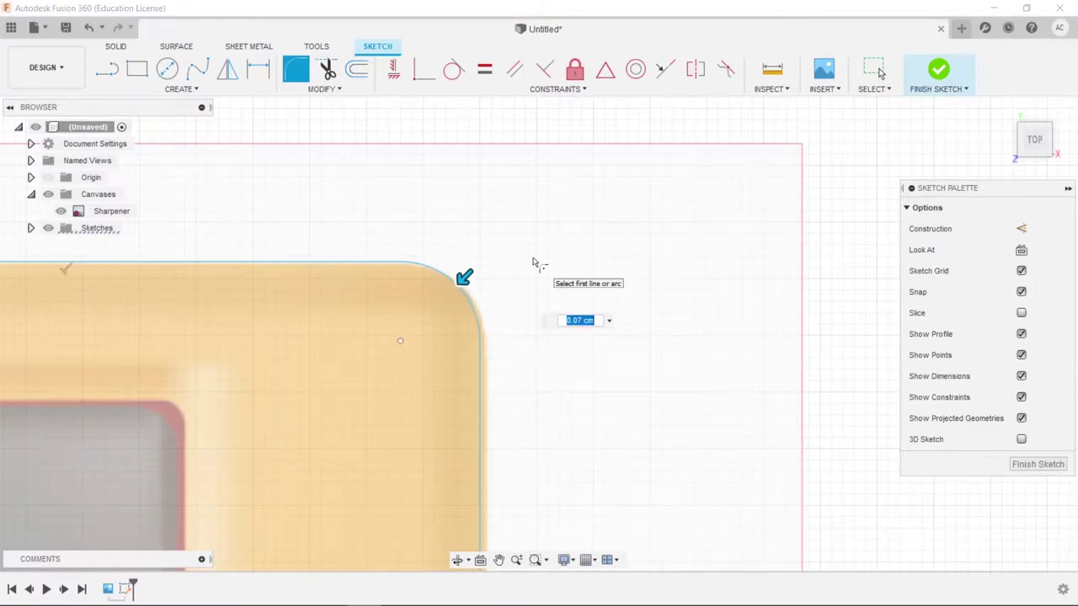
pyautogui.scroll(-5, 252, 360)
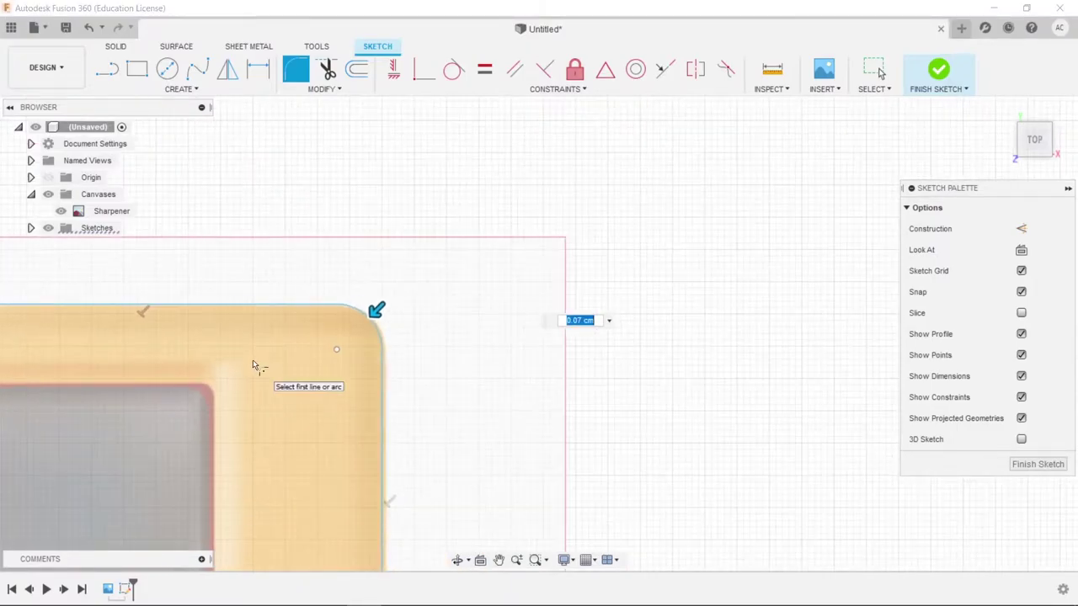
pyautogui.scroll(-3, 277, 378)
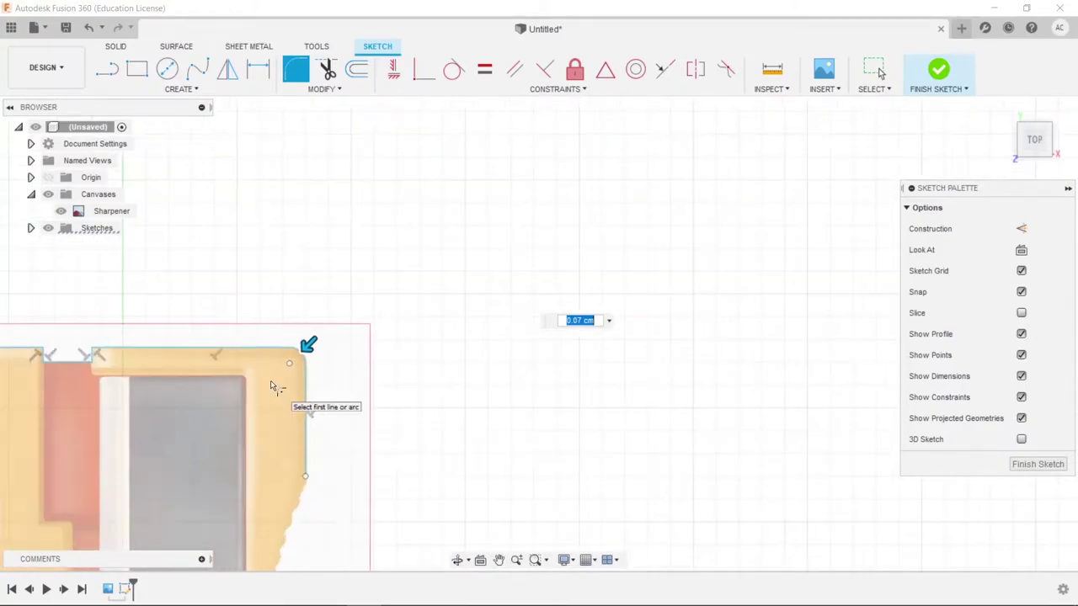
pyautogui.moveTo(173, 402)
pyautogui.mouseDown(button='middle')
pyautogui.moveTo(388, 368)
pyautogui.moveTo(650, 302)
pyautogui.mouseUp(button='middle')
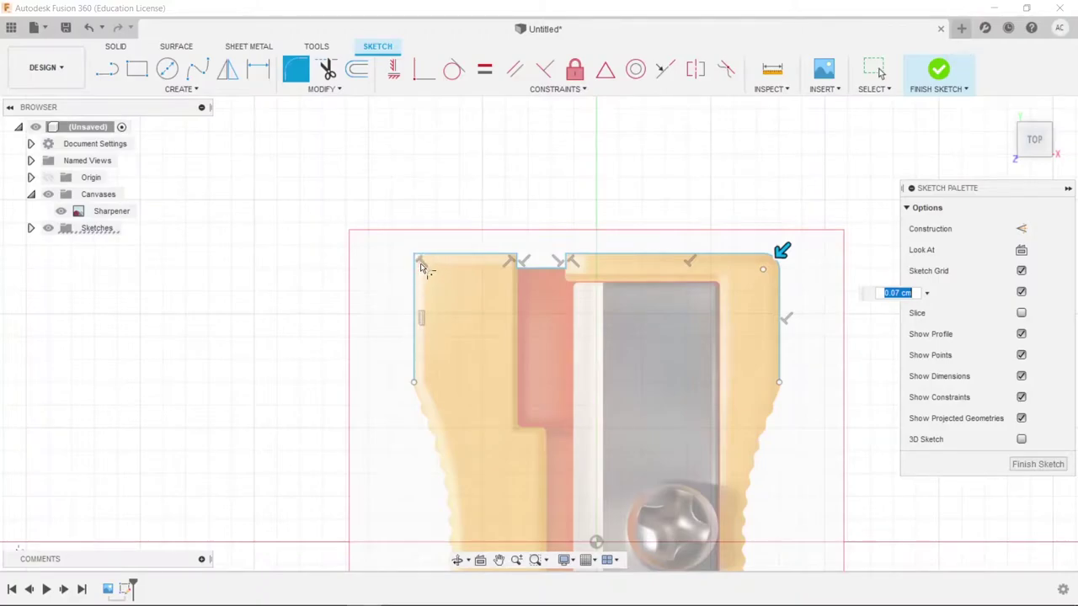
pyautogui.click(424, 263)
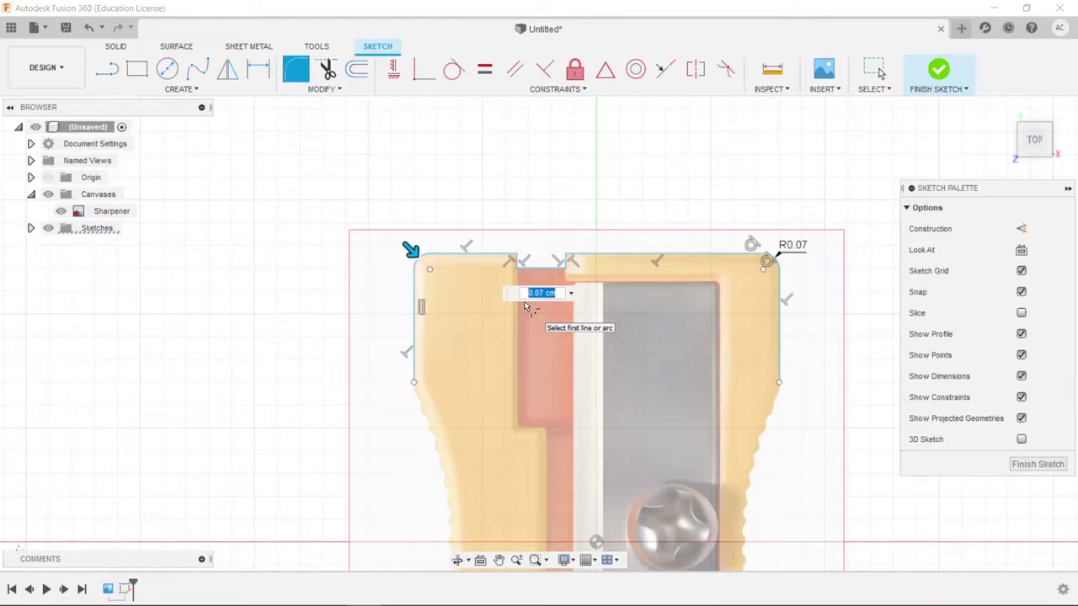
pyautogui.press('Return')
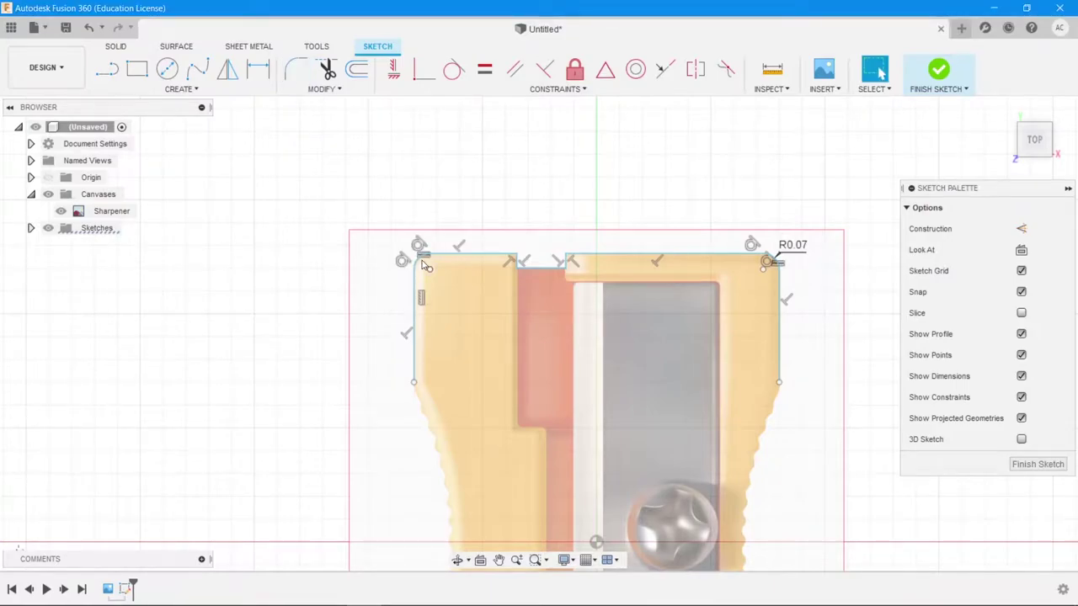
# Fillet the two upper corners on either side of the notch with a 0.02 cm radius.
pyautogui.scroll(6, 773, 270)
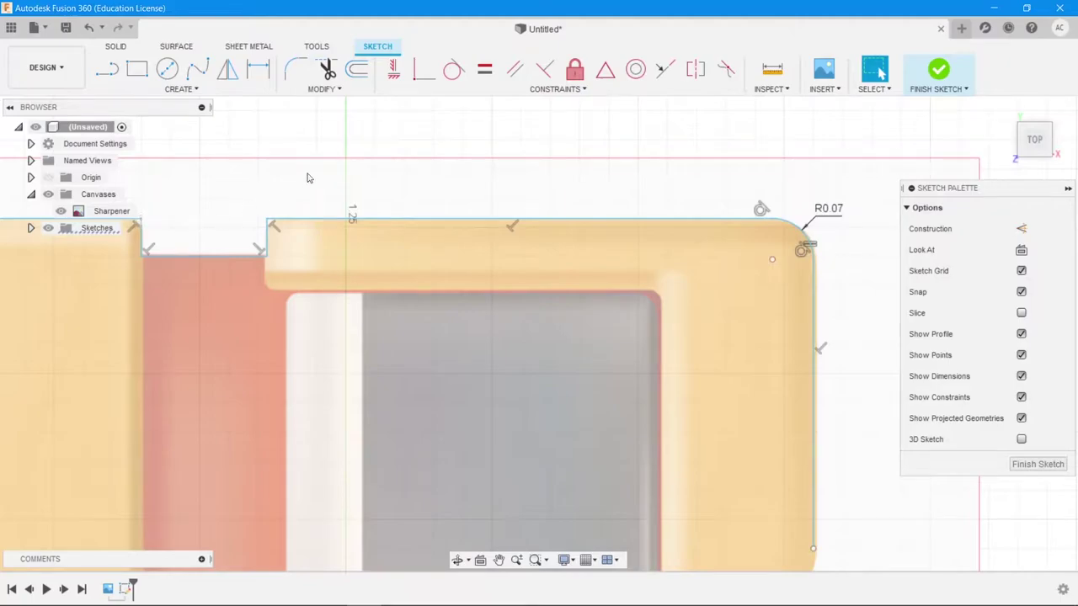
pyautogui.click(295, 70)
pyautogui.click(267, 220)
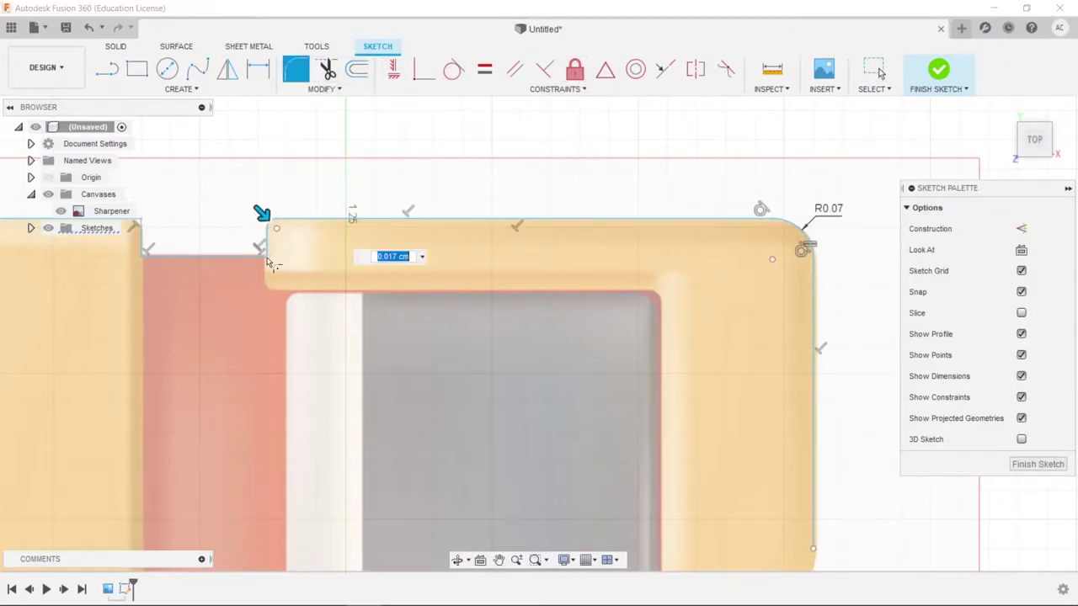
pyautogui.scroll(5, 284, 227)
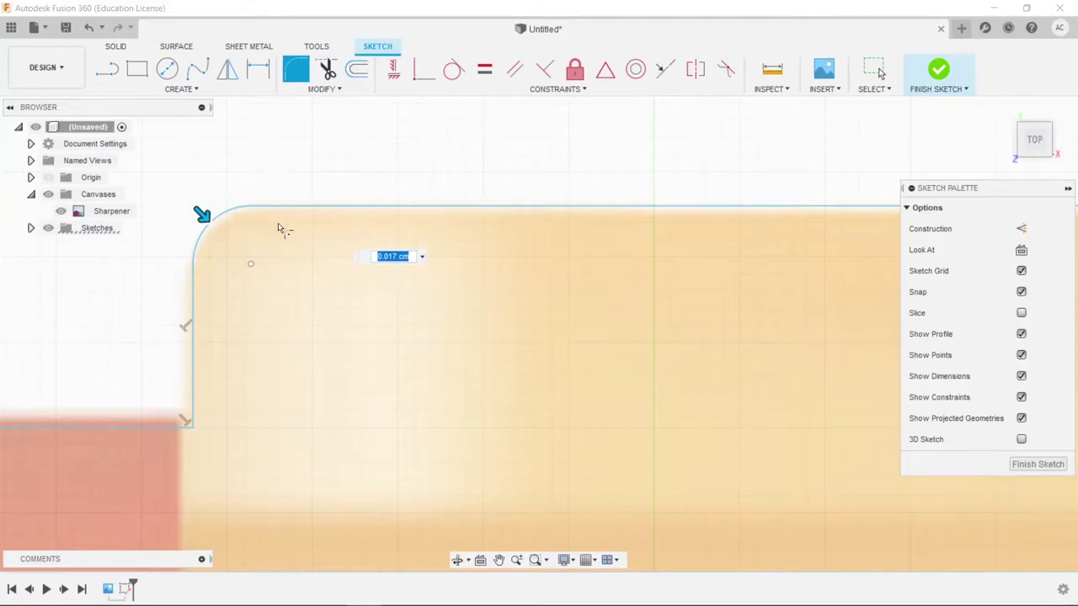
pyautogui.moveTo(207, 212); pyautogui.dragTo(237, 191)
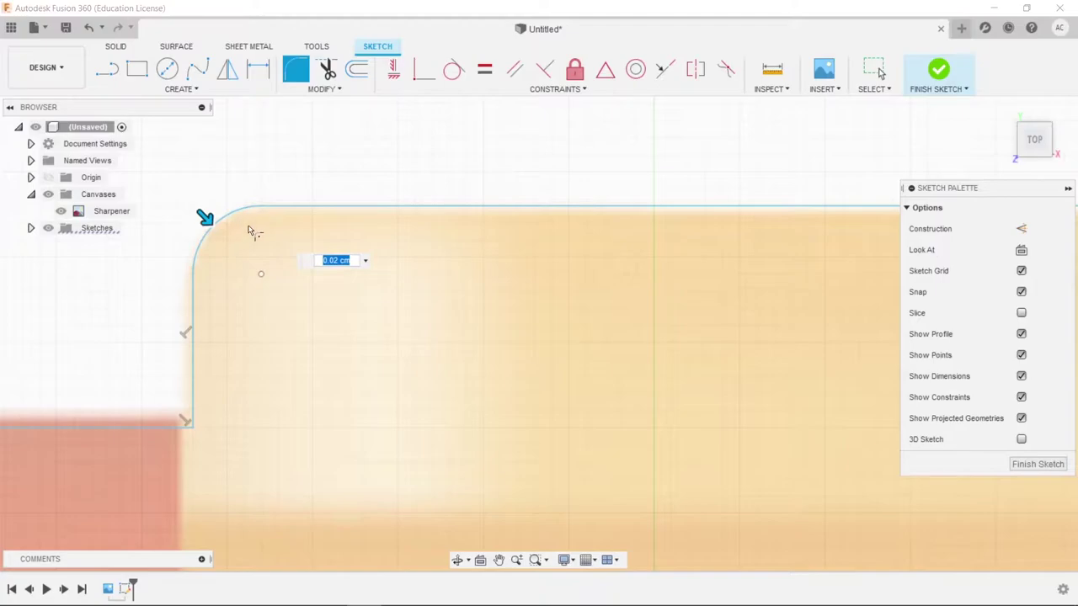
pyautogui.scroll(-4, 469, 298)
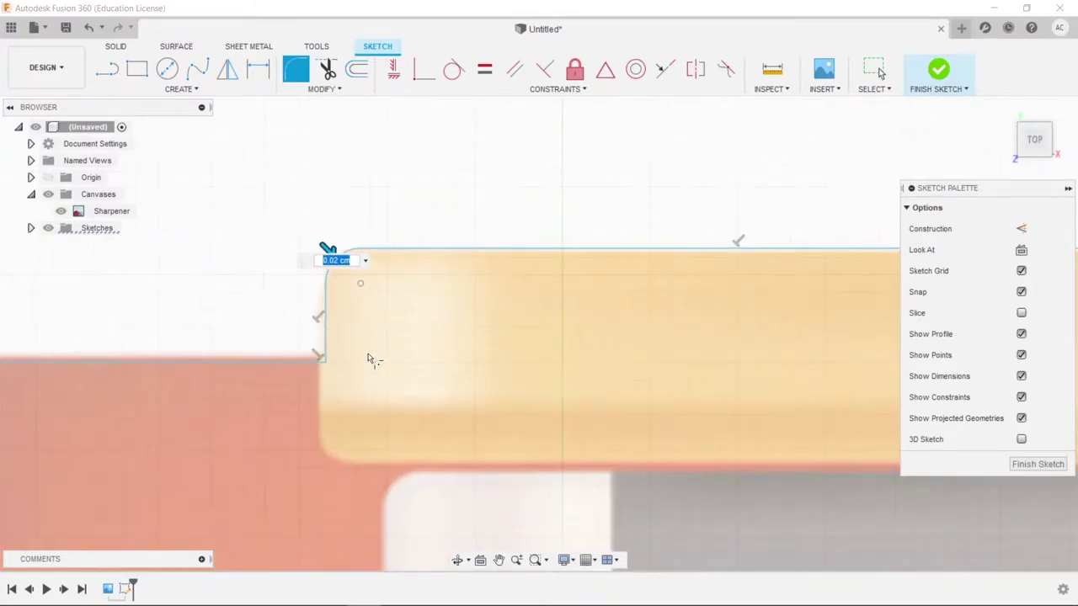
pyautogui.moveTo(305, 408)
pyautogui.mouseDown(button='middle')
pyautogui.moveTo(789, 349)
pyautogui.moveTo(810, 385)
pyautogui.moveTo(788, 390)
pyautogui.mouseUp(button='middle')
pyautogui.scroll(5, 458, 264)
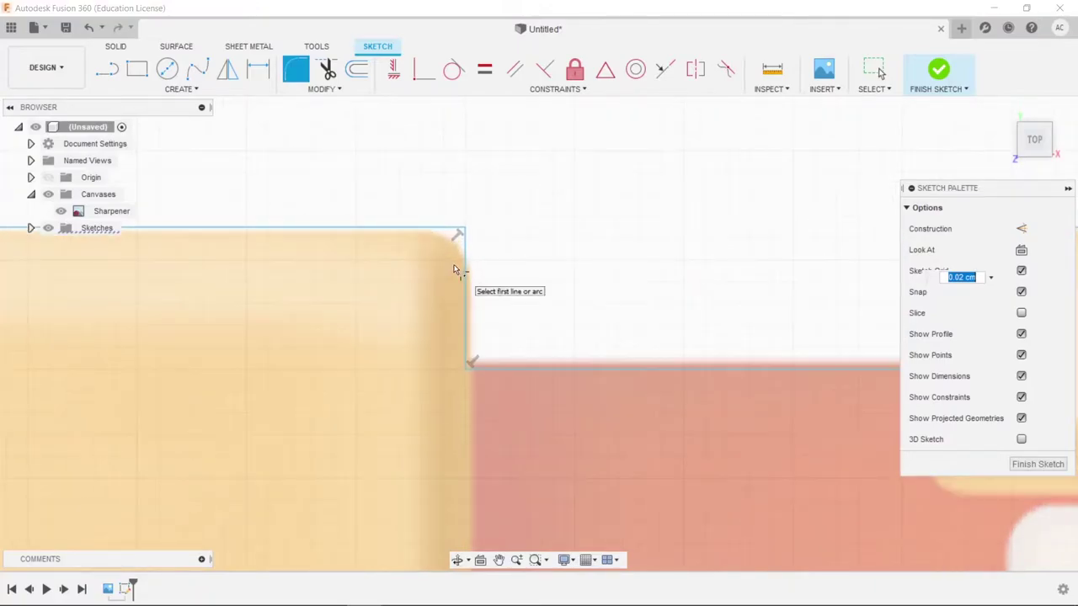
pyautogui.click(466, 201)
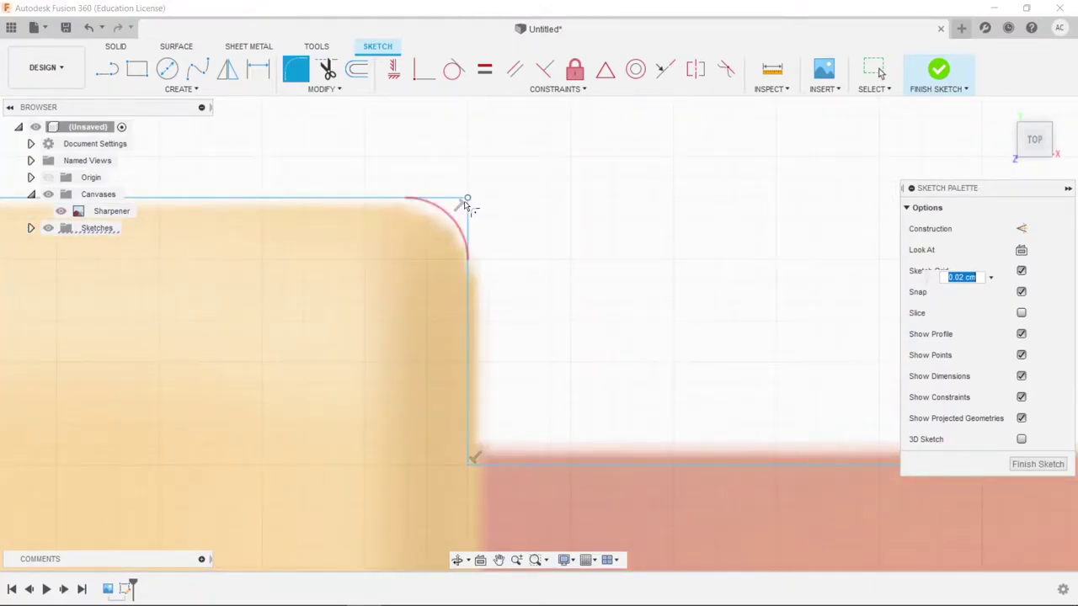
pyautogui.click(580, 313)
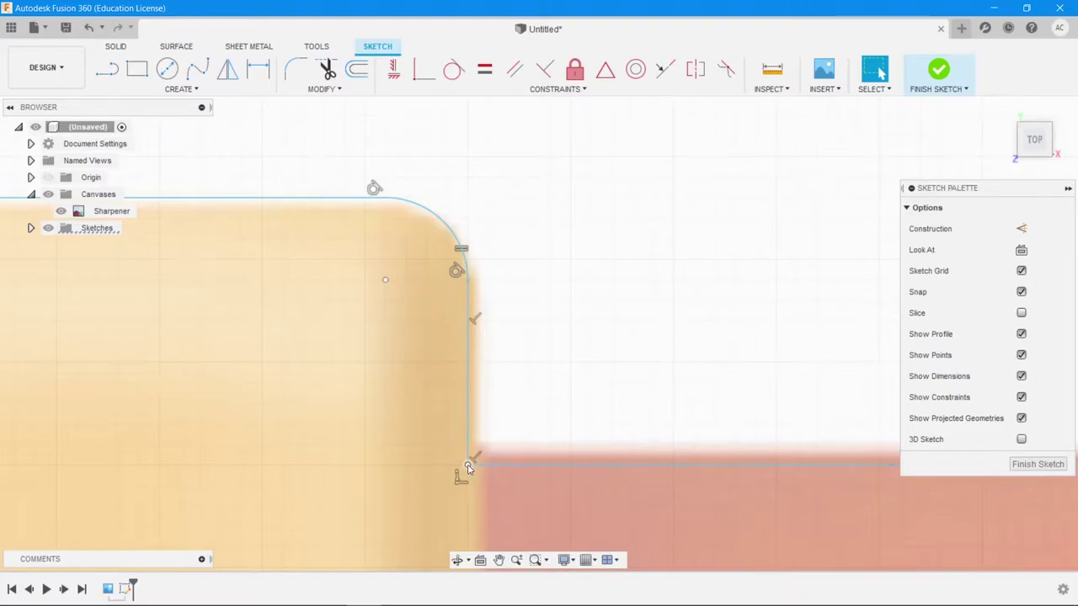
# Try shifting the notch's lower-left corner point and the top edge beside it, and undo the edge's upward move.
pyautogui.moveTo(468, 468)
pyautogui.mouseDown()
pyautogui.moveTo(498, 469)
pyautogui.moveTo(471, 472)
pyautogui.mouseUp()
pyautogui.scroll(-2, 578, 409)
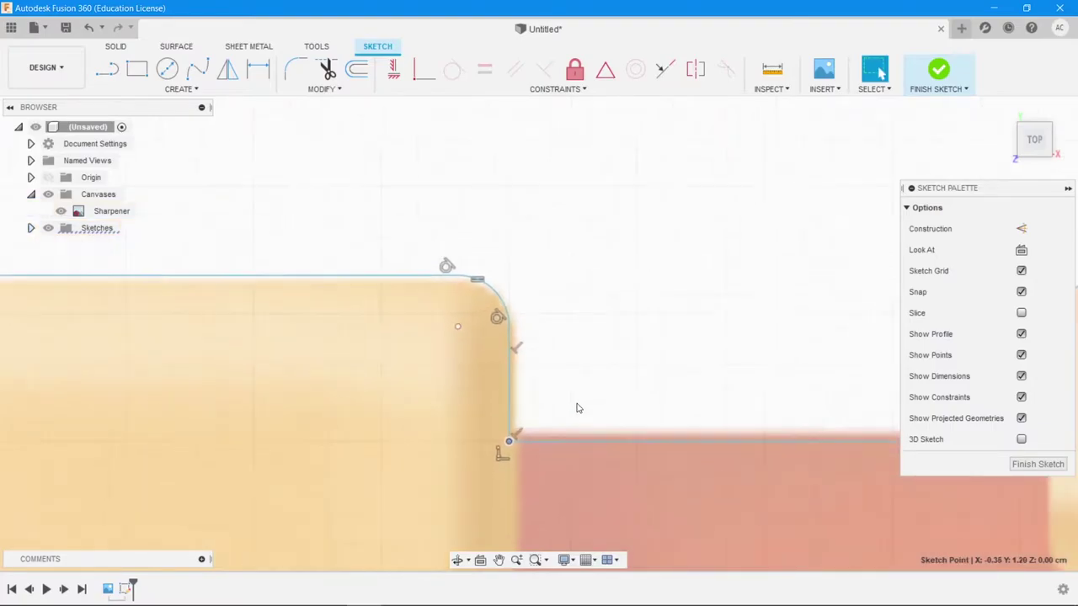
pyautogui.scroll(2, 578, 409)
pyautogui.scroll(-4, 577, 408)
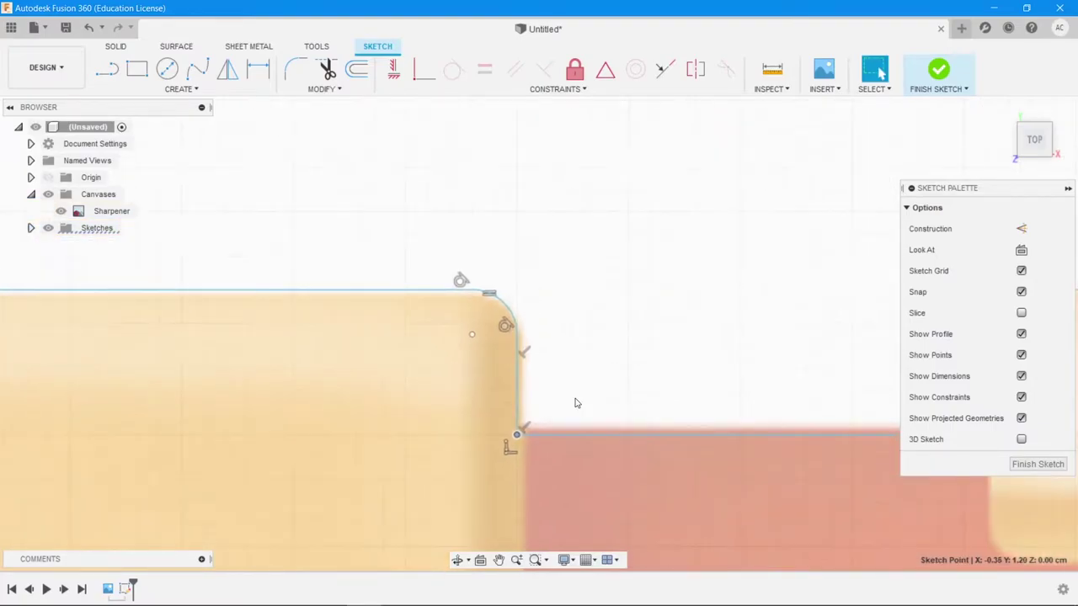
pyautogui.scroll(2, 576, 403)
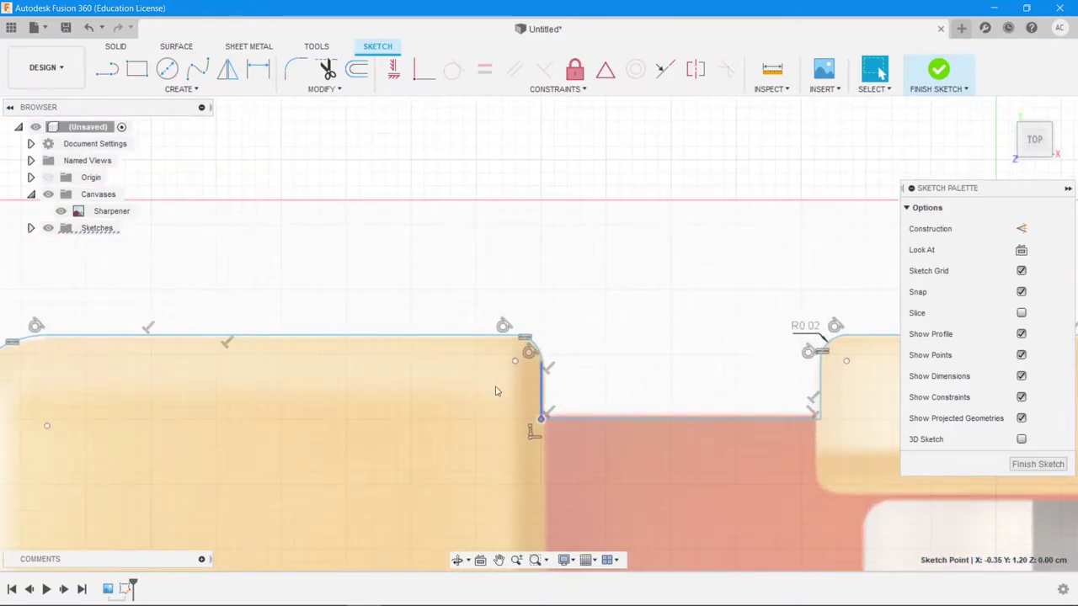
pyautogui.moveTo(476, 338); pyautogui.dragTo(478, 288)
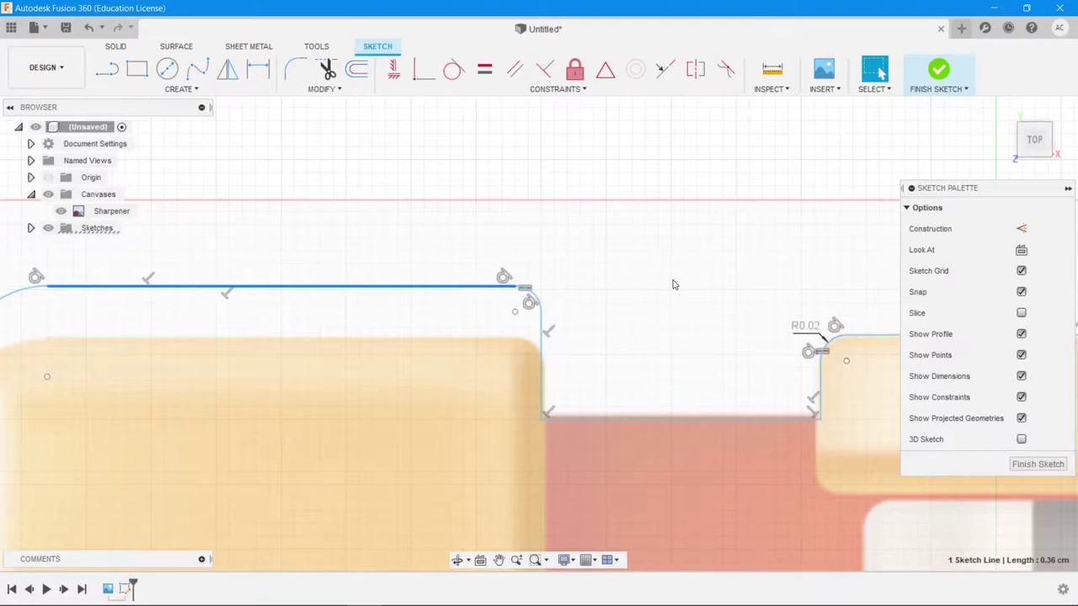
pyautogui.hotkey('ctrl', 'z')
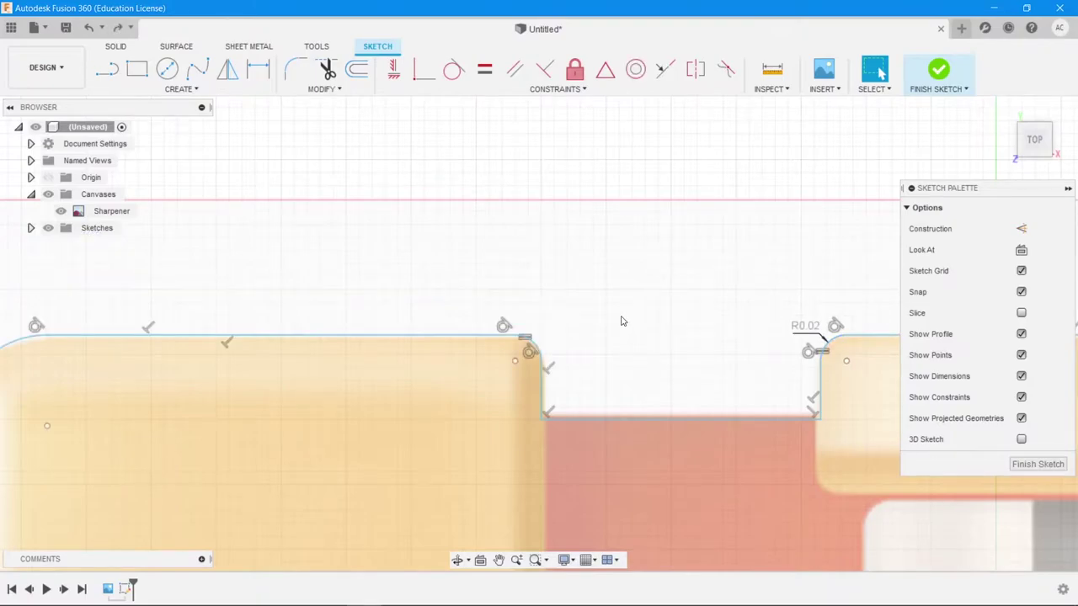
# Draw a vertical line about 0.595 cm long down the body's lower left side to the bottom-left corner of the reference image.
pyautogui.moveTo(711, 353)
pyautogui.mouseDown(button='middle')
pyautogui.moveTo(525, 289)
pyautogui.moveTo(474, 254)
pyautogui.mouseUp(button='middle')
pyautogui.moveTo(715, 277); pyautogui.dragTo(569, 229, button='middle')
pyautogui.scroll(-8, 568, 229)
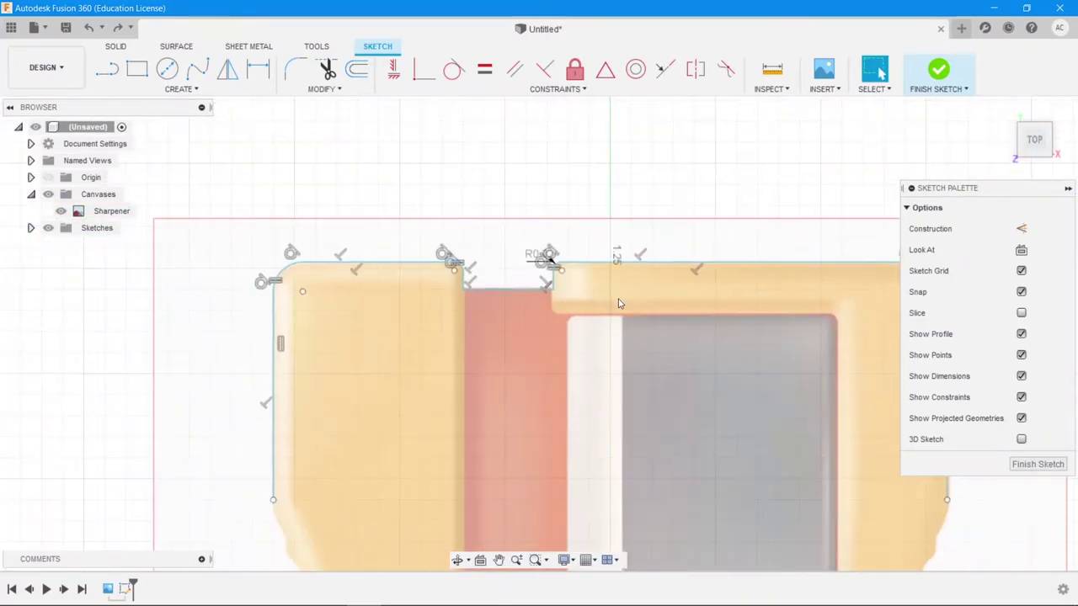
pyautogui.moveTo(743, 215); pyautogui.dragTo(722, 60, button='middle')
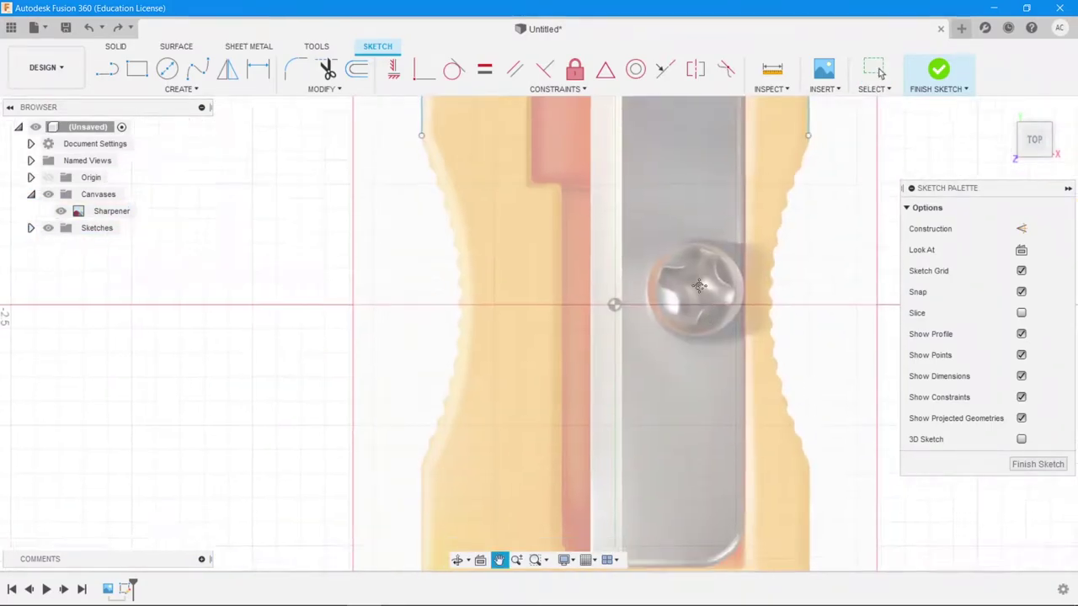
pyautogui.moveTo(686, 372); pyautogui.dragTo(682, 165, button='middle')
pyautogui.click(107, 70)
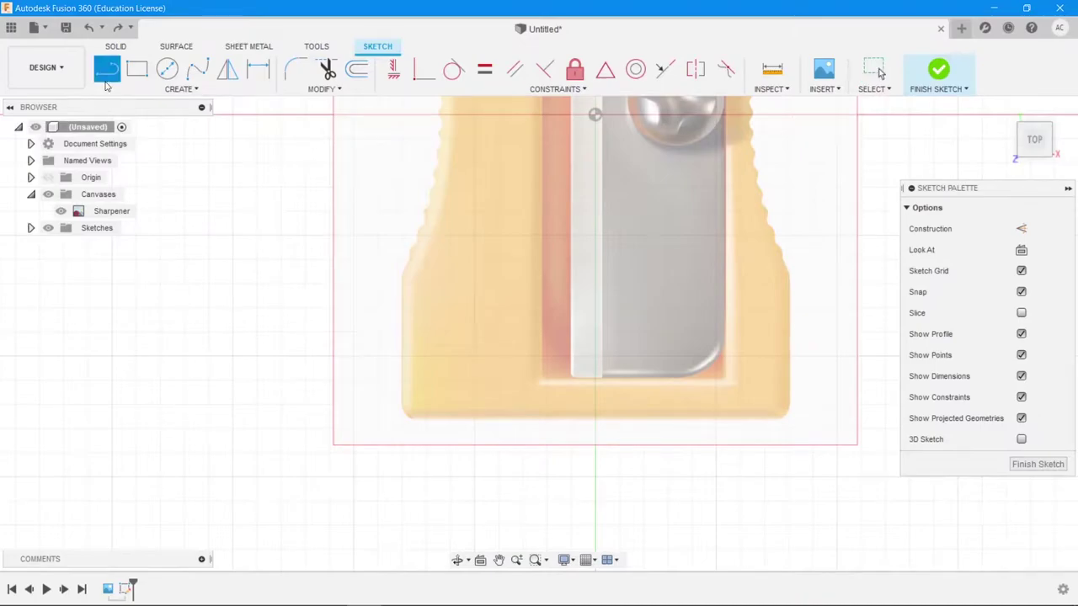
pyautogui.scroll(6, 392, 295)
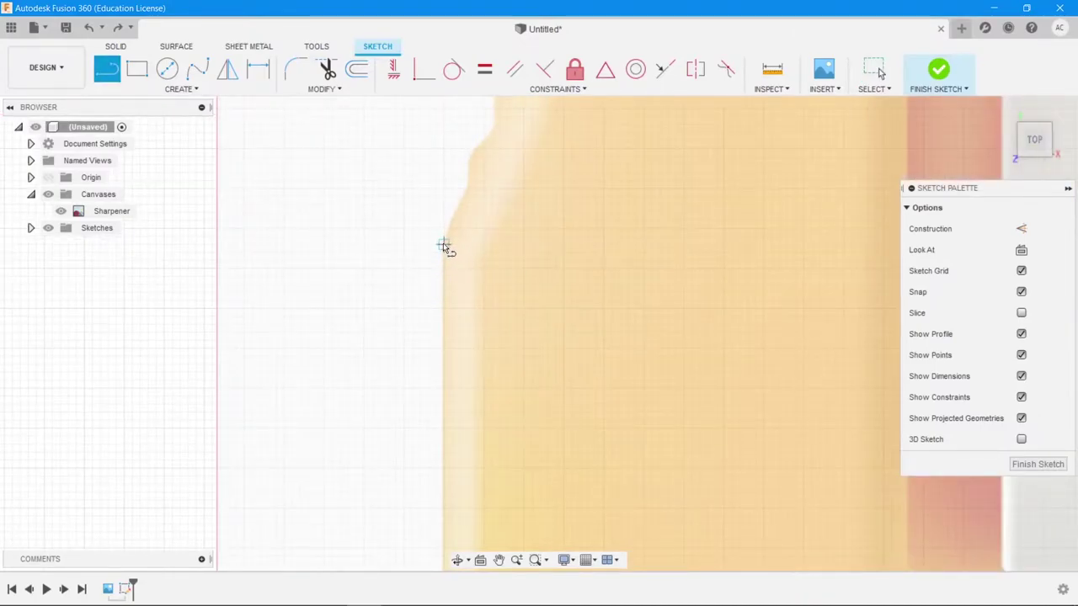
pyautogui.moveTo(443, 246); pyautogui.dragTo(448, 532)
pyautogui.scroll(-5, 451, 416)
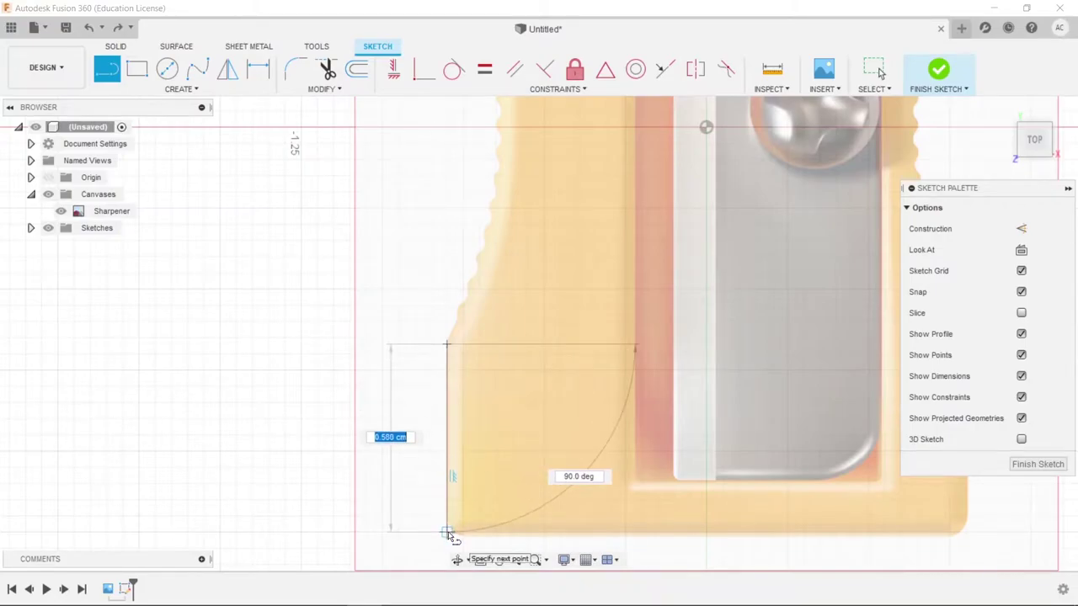
pyautogui.scroll(-3, 450, 506)
pyautogui.scroll(8, 447, 532)
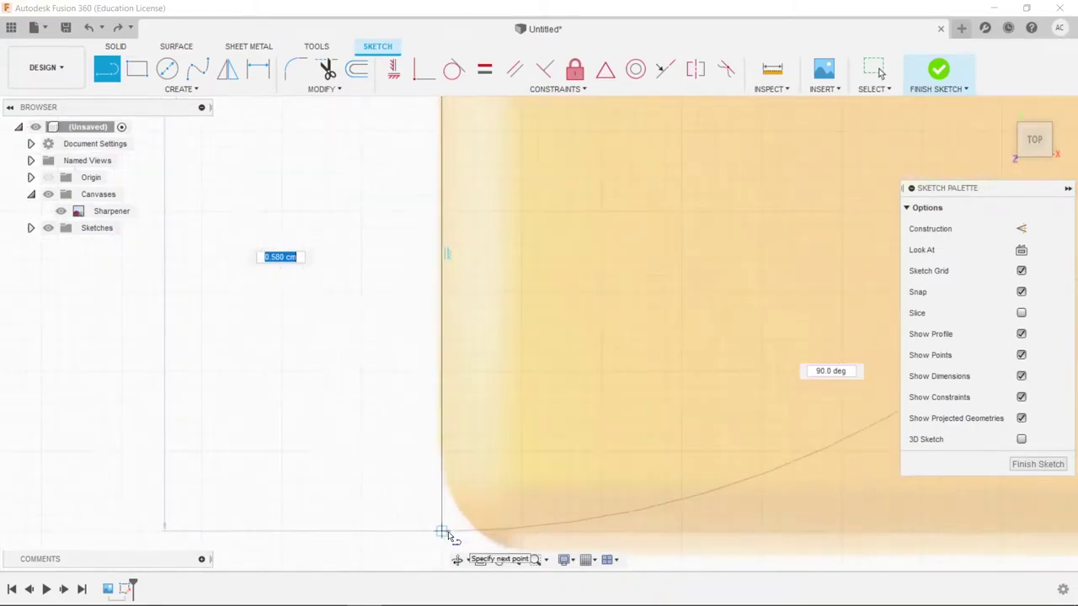
pyautogui.scroll(-3, 453, 408)
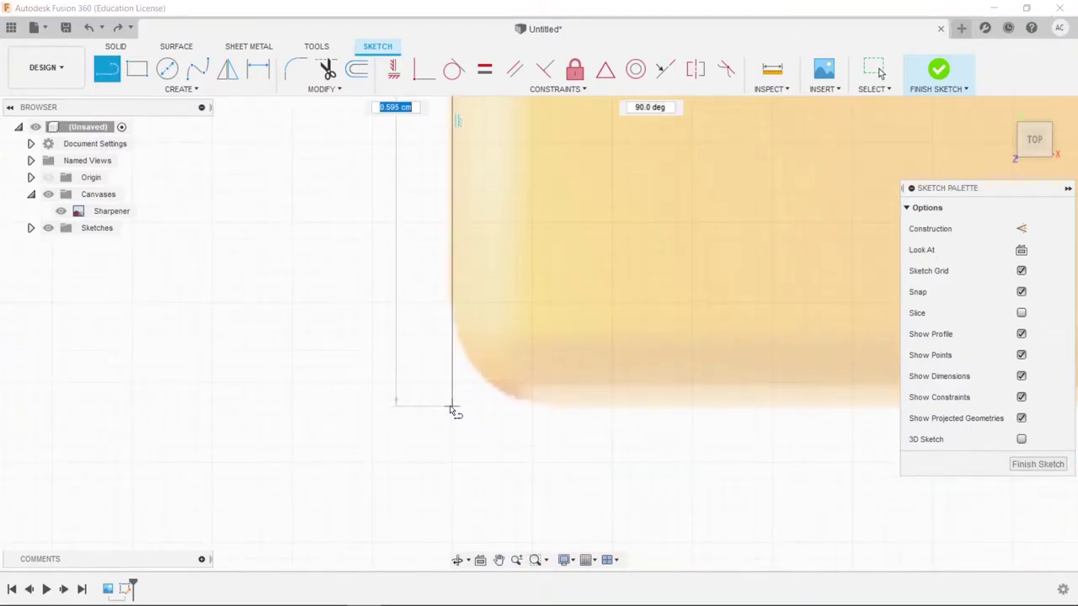
pyautogui.scroll(2, 452, 411)
pyautogui.scroll(-1, 453, 410)
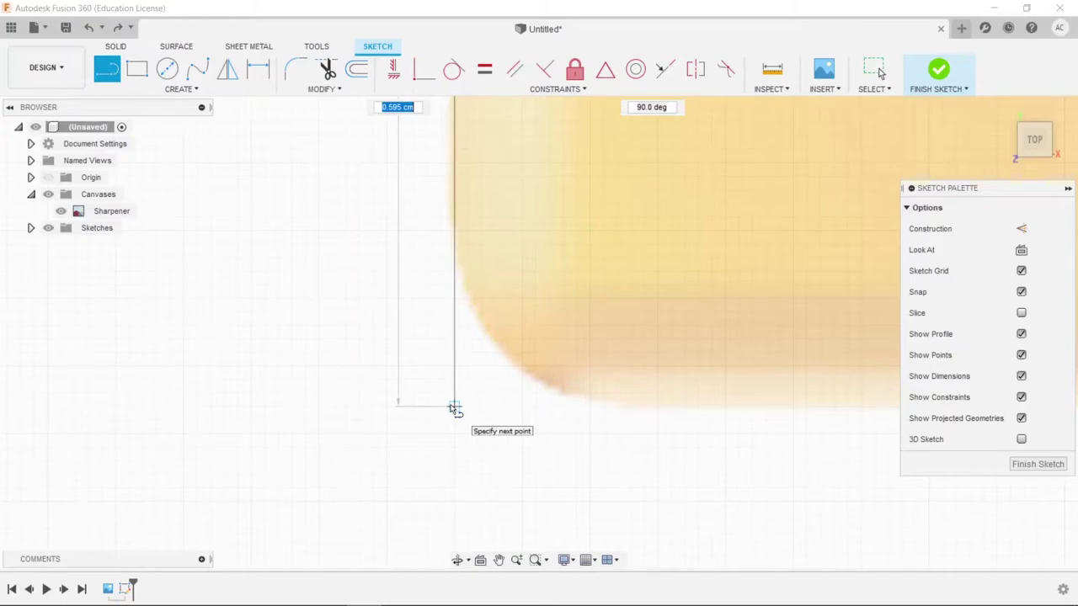
pyautogui.click(453, 408)
# Continue the outline with a horizontal line about 1.605 cm long along the body's bottom edge to the bottom-right corner.
pyautogui.scroll(-3, 463, 409)
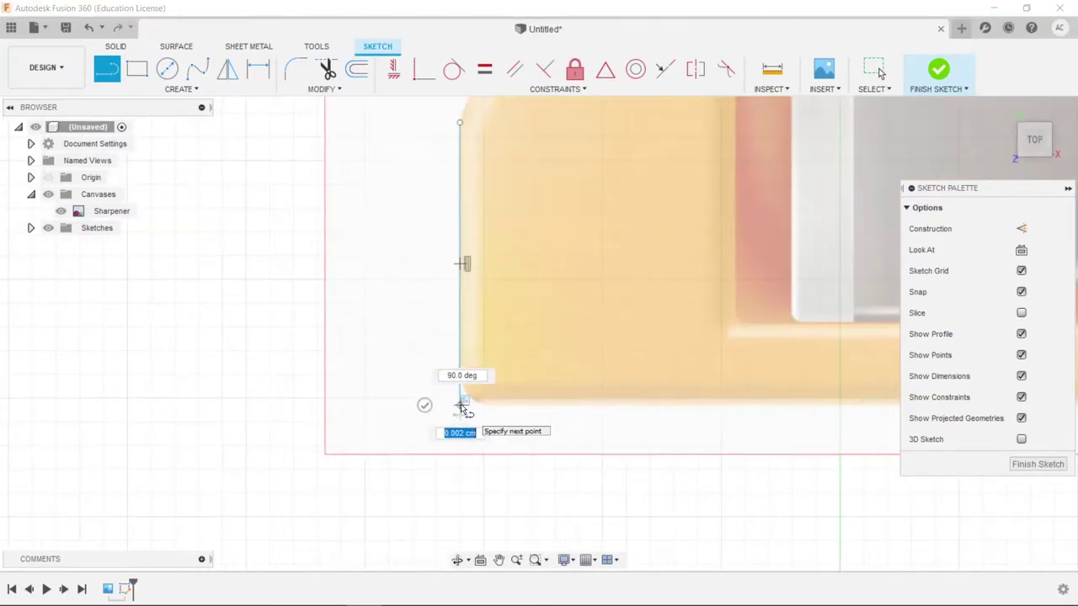
pyautogui.scroll(-3, 462, 410)
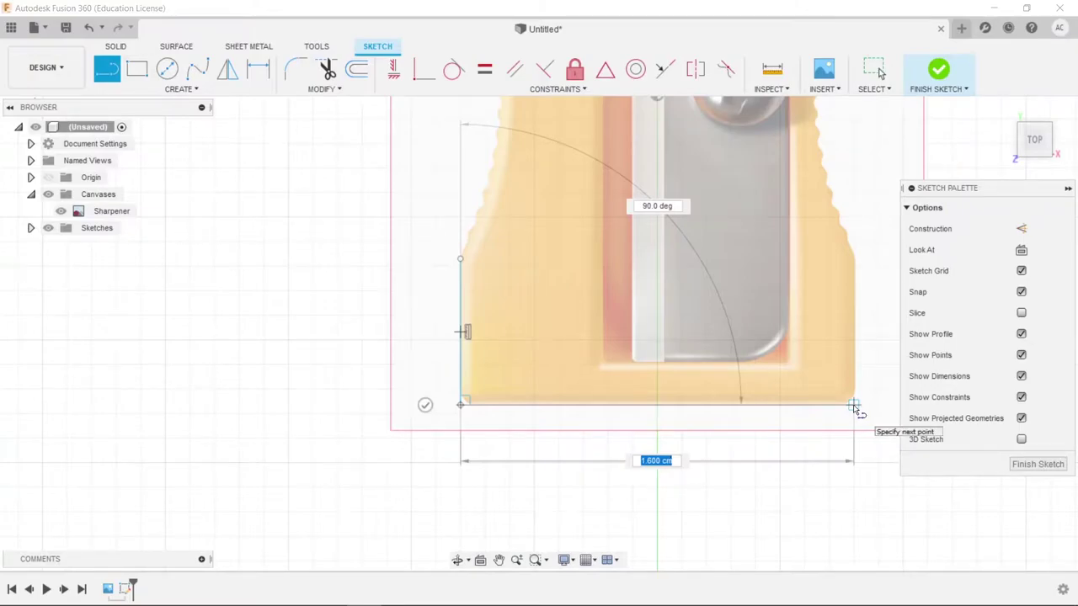
pyautogui.scroll(3, 854, 408)
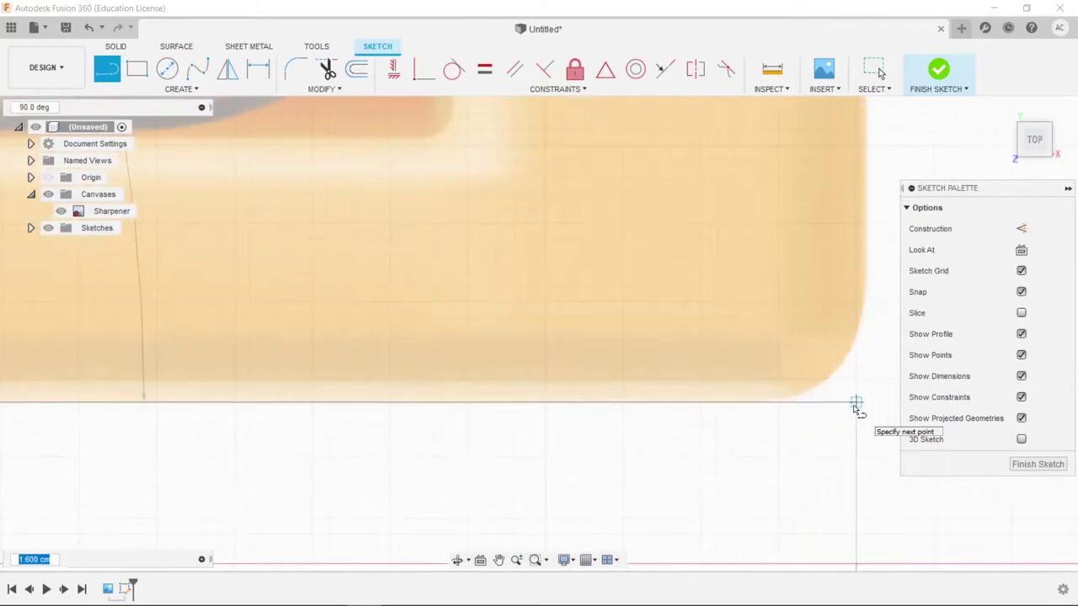
pyautogui.scroll(2, 855, 409)
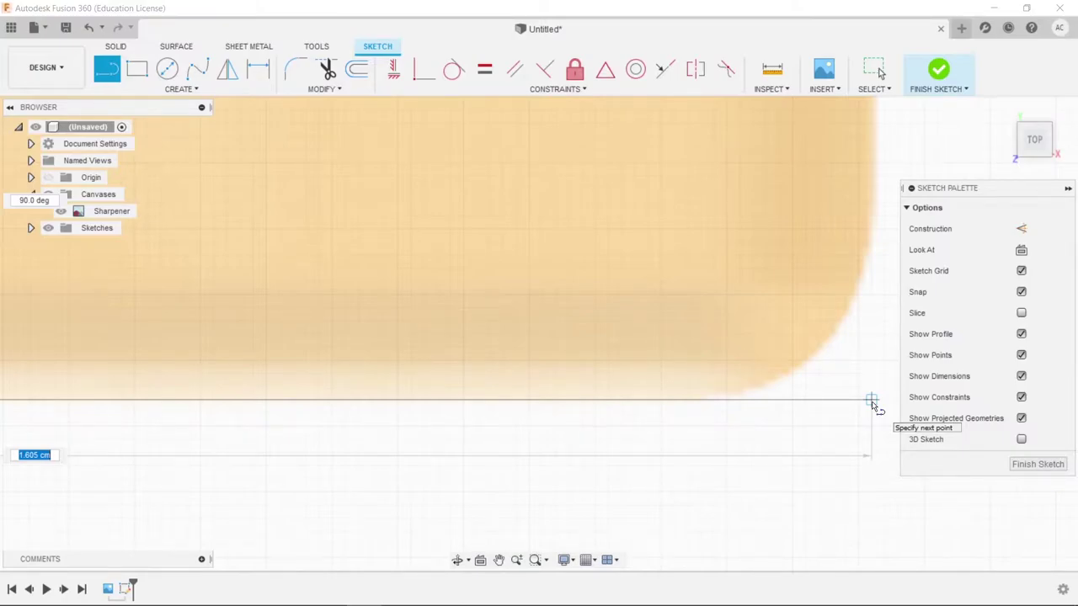
pyautogui.click(871, 402)
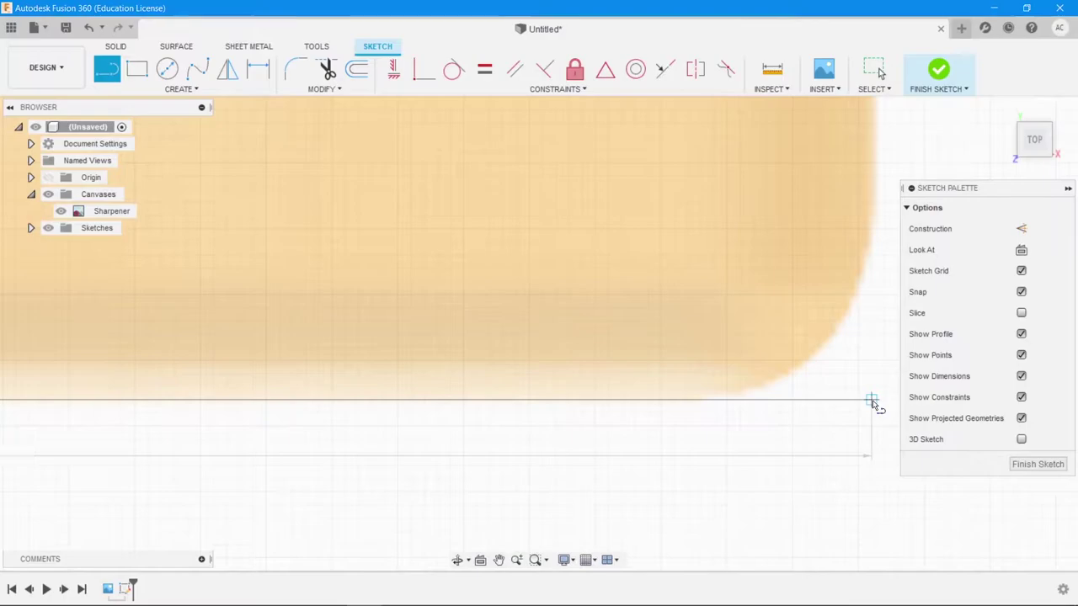
# Continue the outline with a vertical line about 0.595 cm up the lower right side to where the serrated edge begins.
pyautogui.scroll(-2, 870, 190)
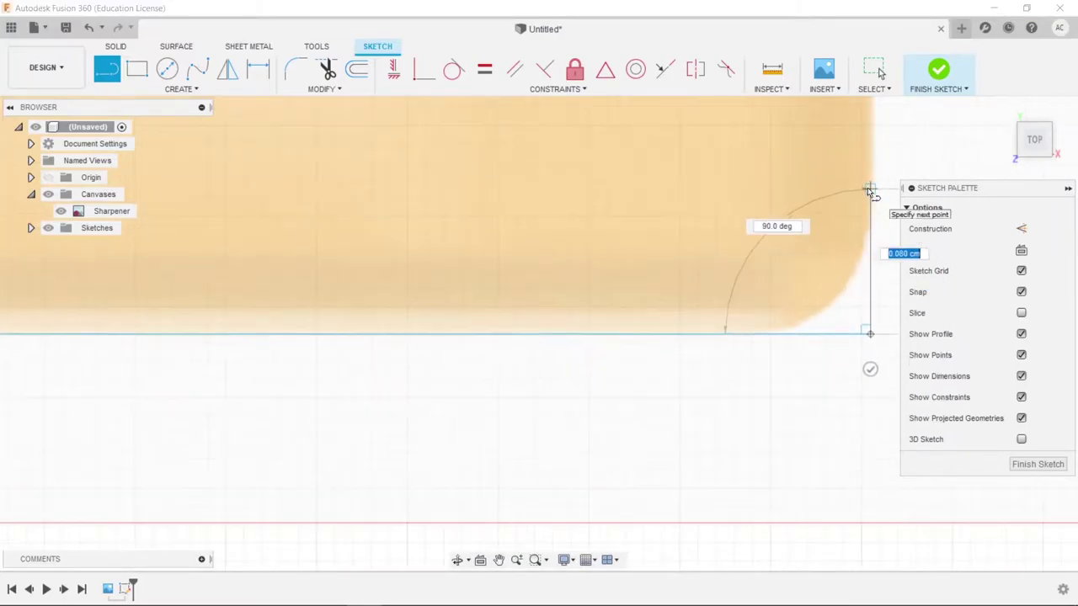
pyautogui.scroll(-4, 870, 192)
pyautogui.moveTo(870, 204)
pyautogui.mouseDown(button='middle')
pyautogui.moveTo(850, 320)
pyautogui.moveTo(649, 442)
pyautogui.mouseUp(button='middle')
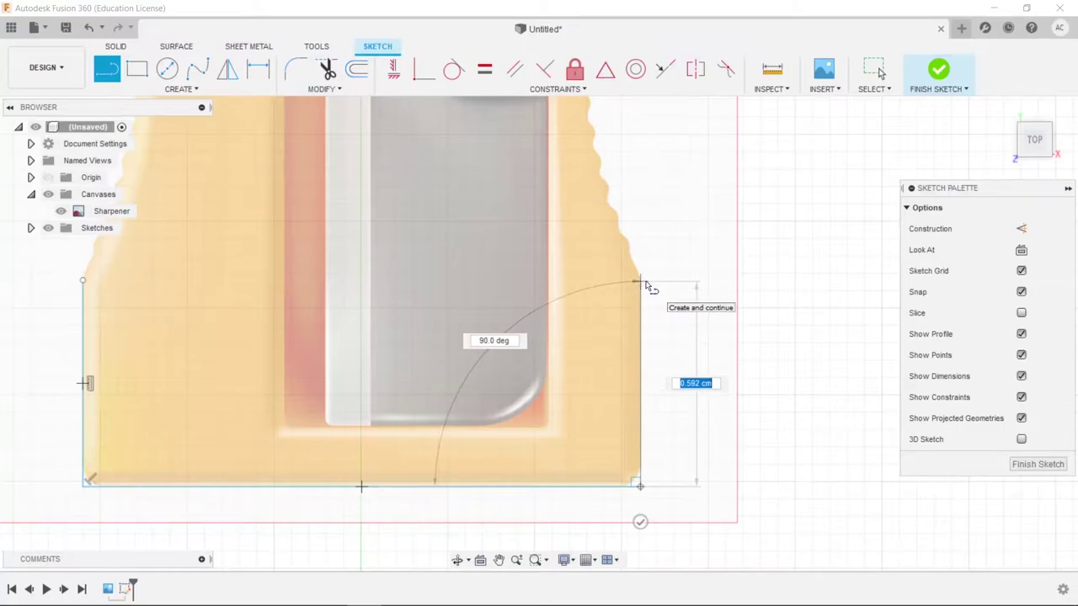
pyautogui.scroll(5, 646, 287)
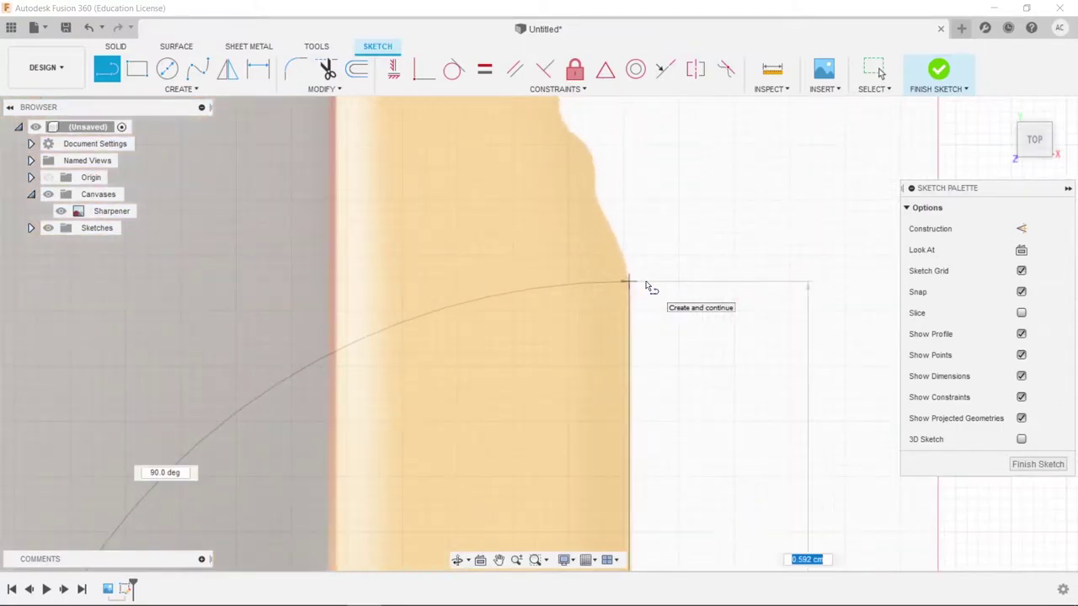
pyautogui.scroll(2, 647, 287)
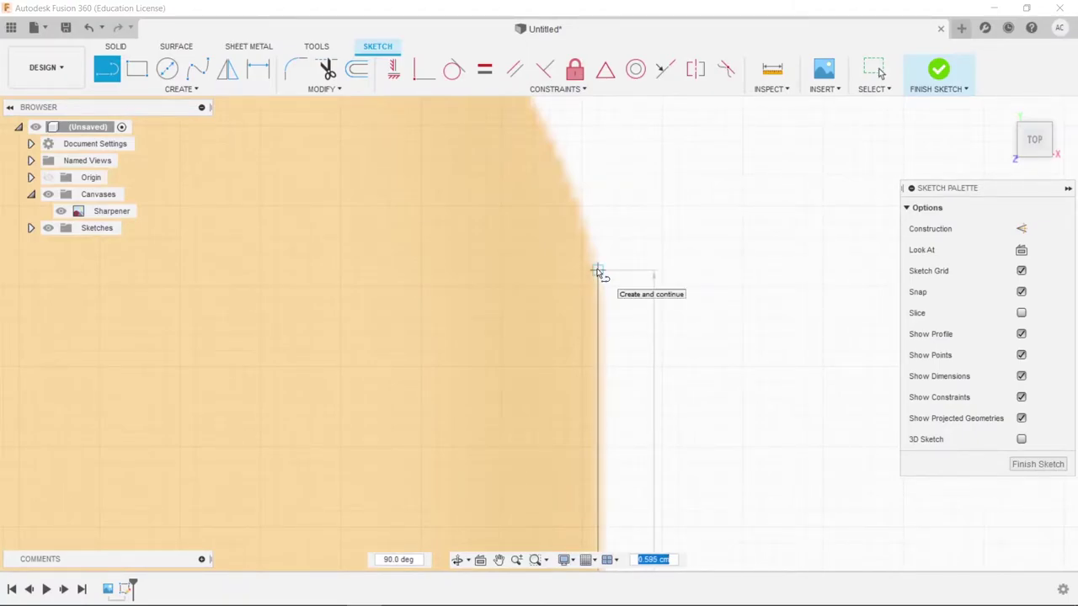
pyautogui.click(597, 271)
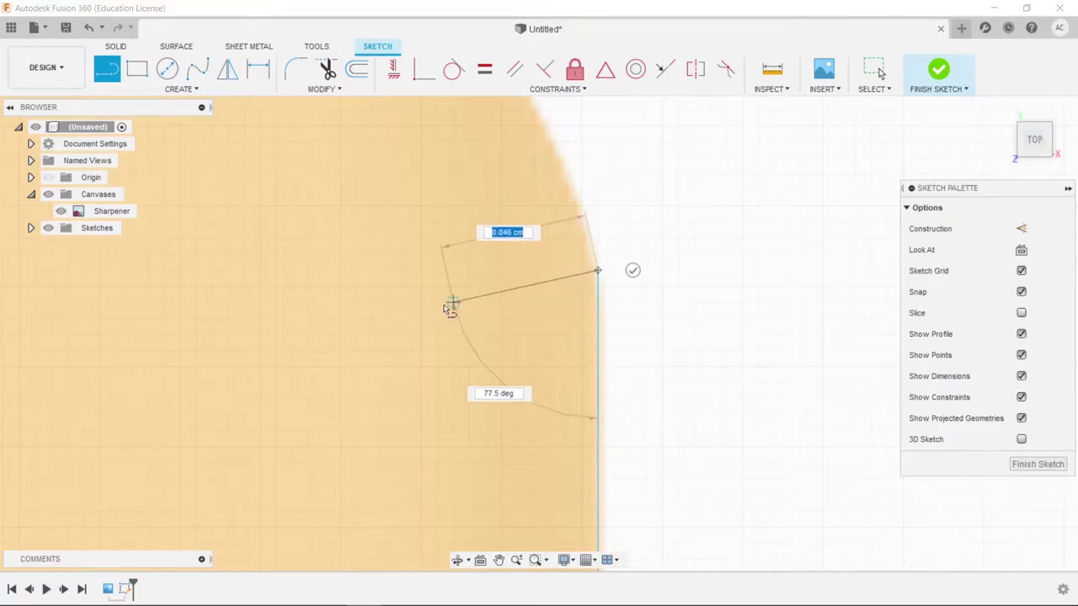
# Compare the height of the lower right line's upper end with the lower left line's endpoint, and end the line chain.
pyautogui.scroll(-3, 430, 301)
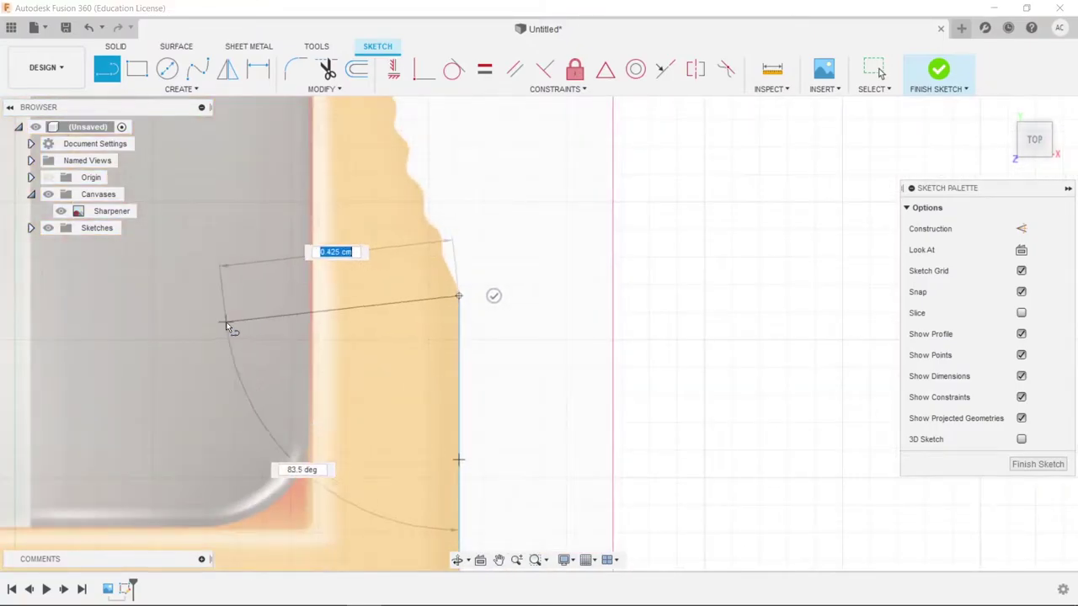
pyautogui.moveTo(185, 332)
pyautogui.mouseDown(button='middle')
pyautogui.moveTo(563, 332)
pyautogui.moveTo(668, 301)
pyautogui.mouseUp(button='middle')
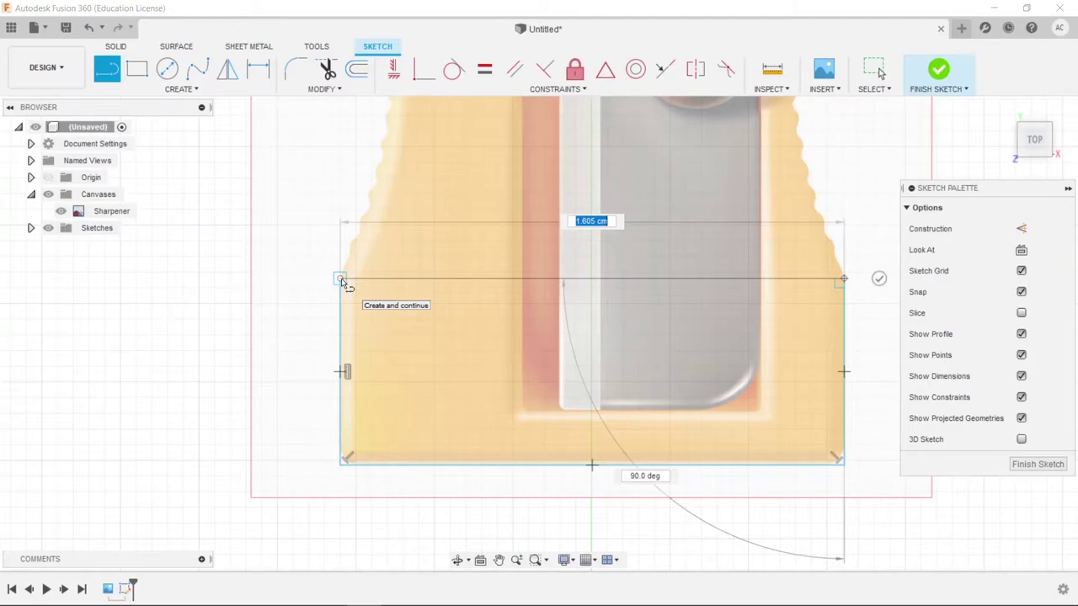
pyautogui.scroll(5, 511, 200)
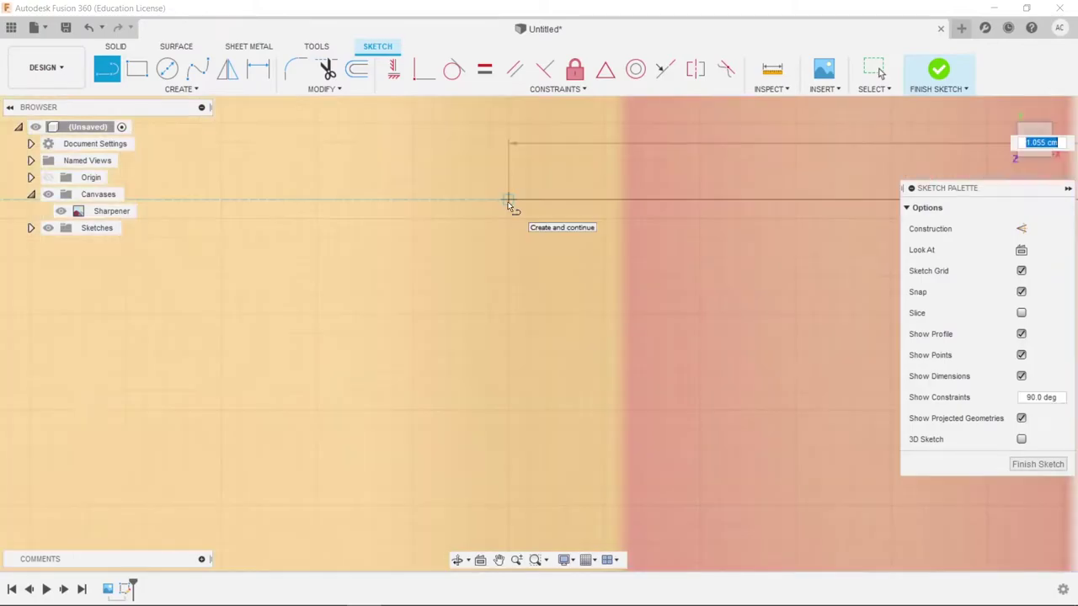
pyautogui.scroll(-3, 510, 200)
pyautogui.scroll(-3, 508, 204)
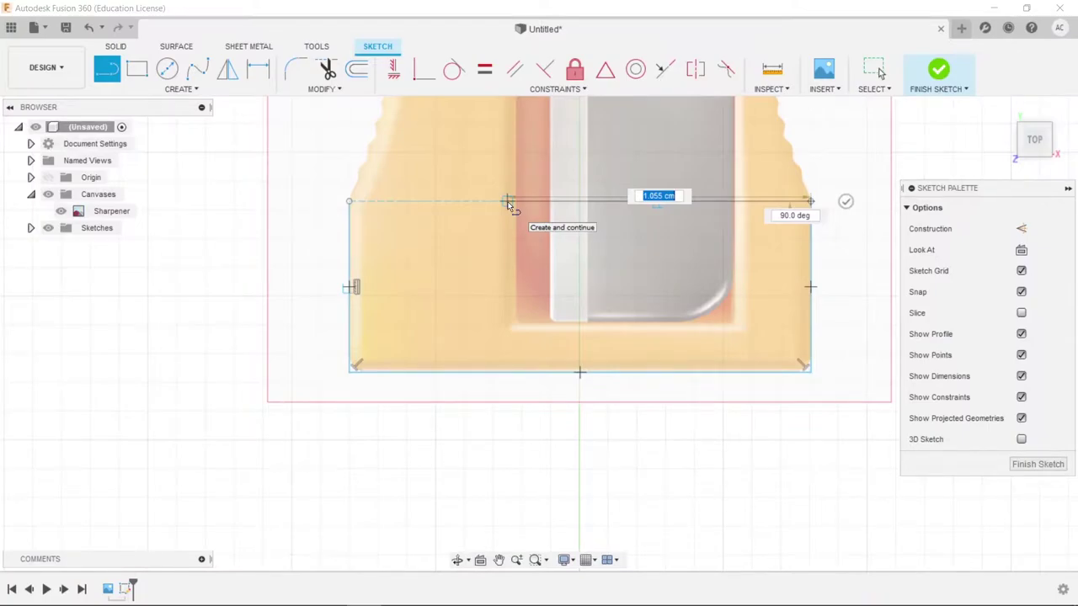
pyautogui.press('Escape')
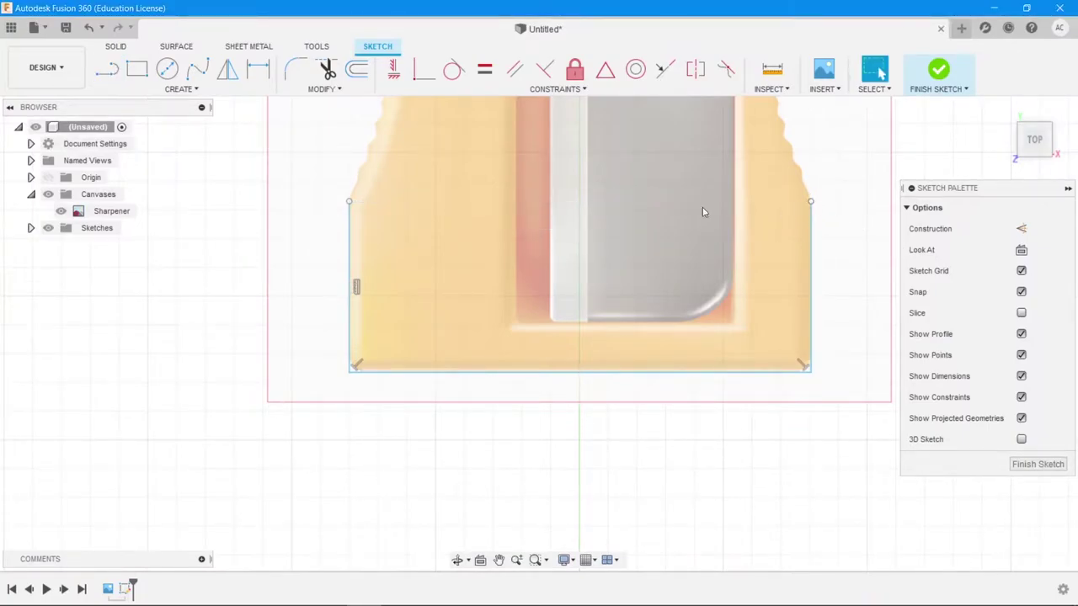
# Lower the upper endpoints of both lower side lines slightly to the same height, at about Y -0.70 cm.
pyautogui.scroll(2, 635, 278)
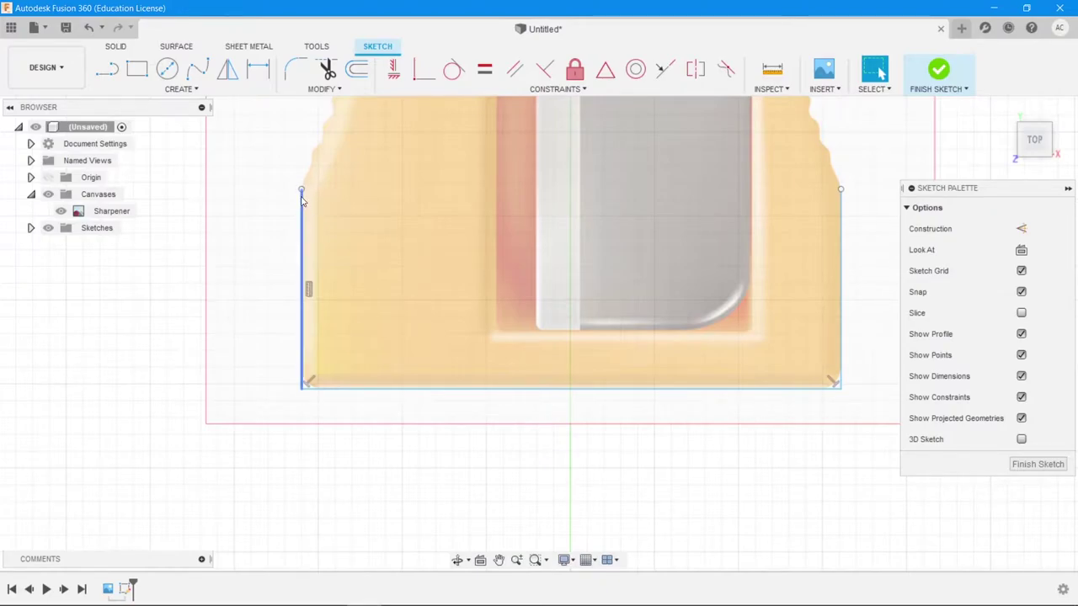
pyautogui.moveTo(303, 196); pyautogui.dragTo(304, 205)
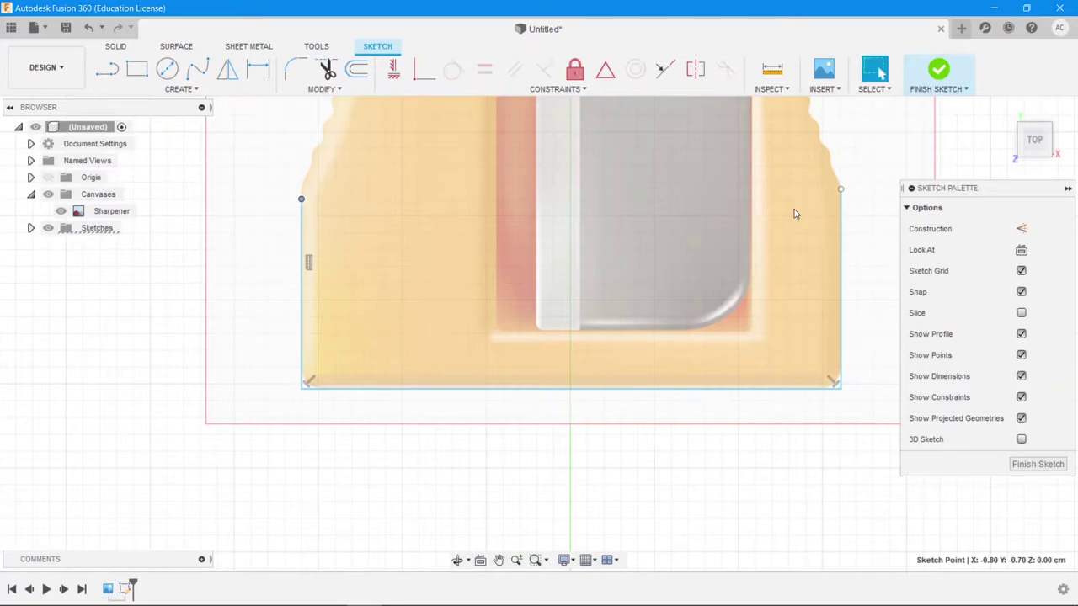
pyautogui.moveTo(841, 195); pyautogui.dragTo(842, 205)
# Fillet the outline's bottom-left and bottom-right corners with a radius of about 0.075 cm.
pyautogui.click(295, 71)
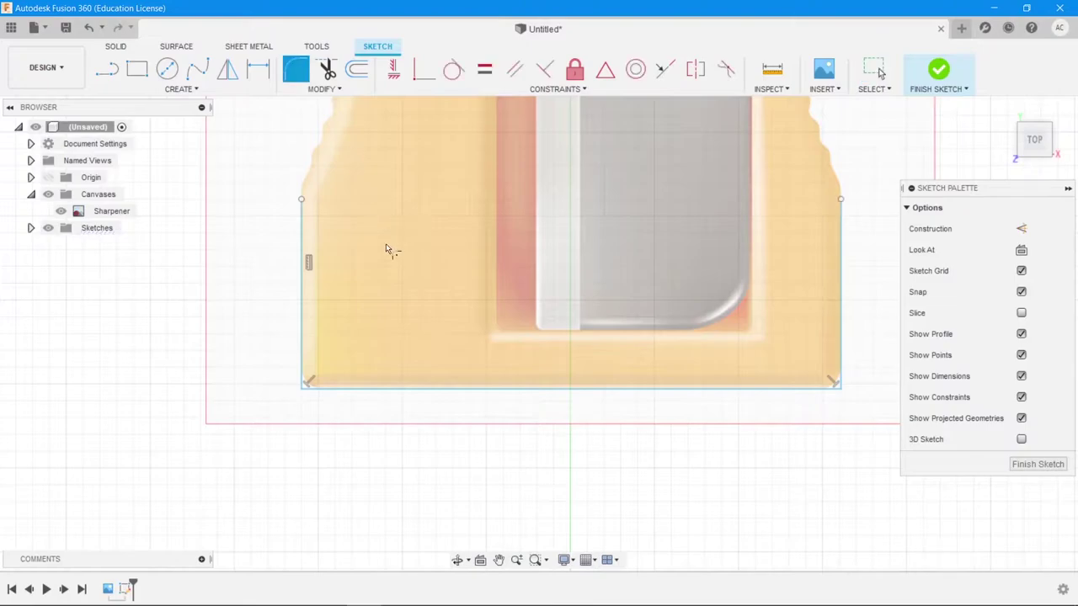
pyautogui.click(303, 390)
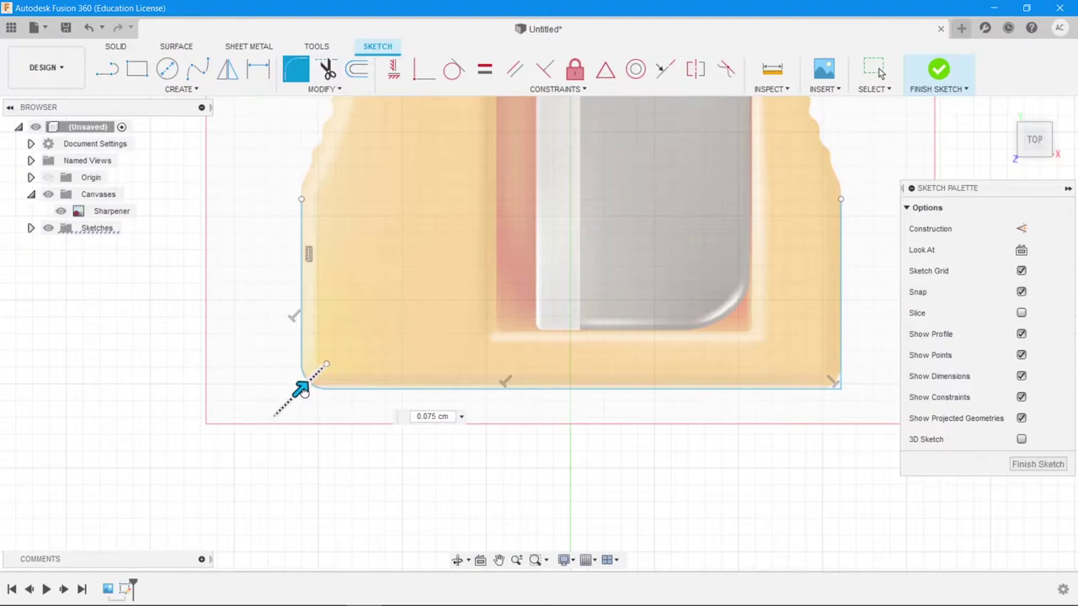
pyautogui.click(301, 390)
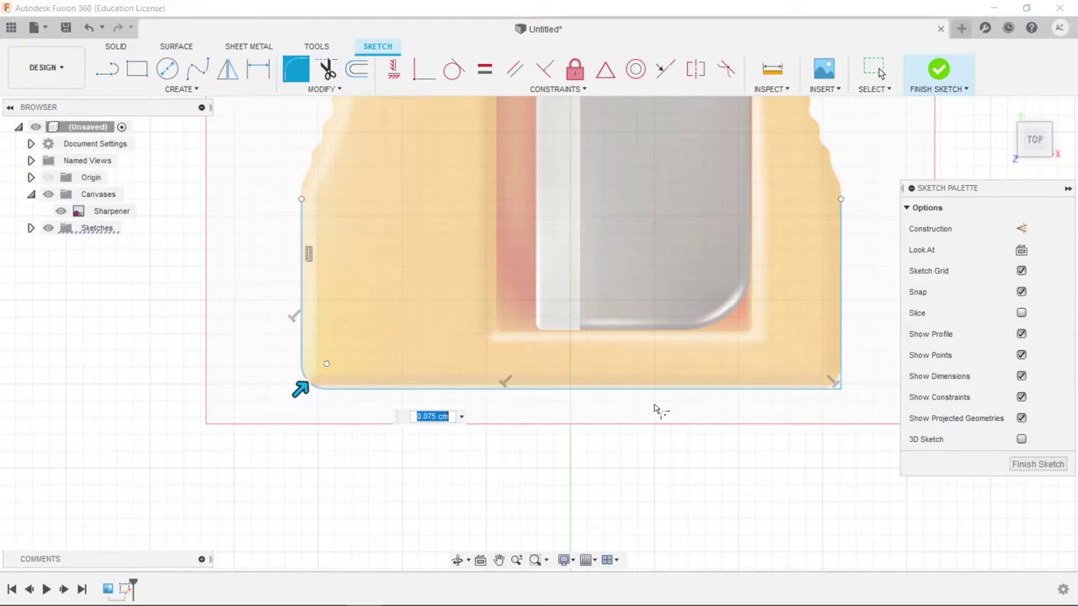
pyautogui.click(841, 391)
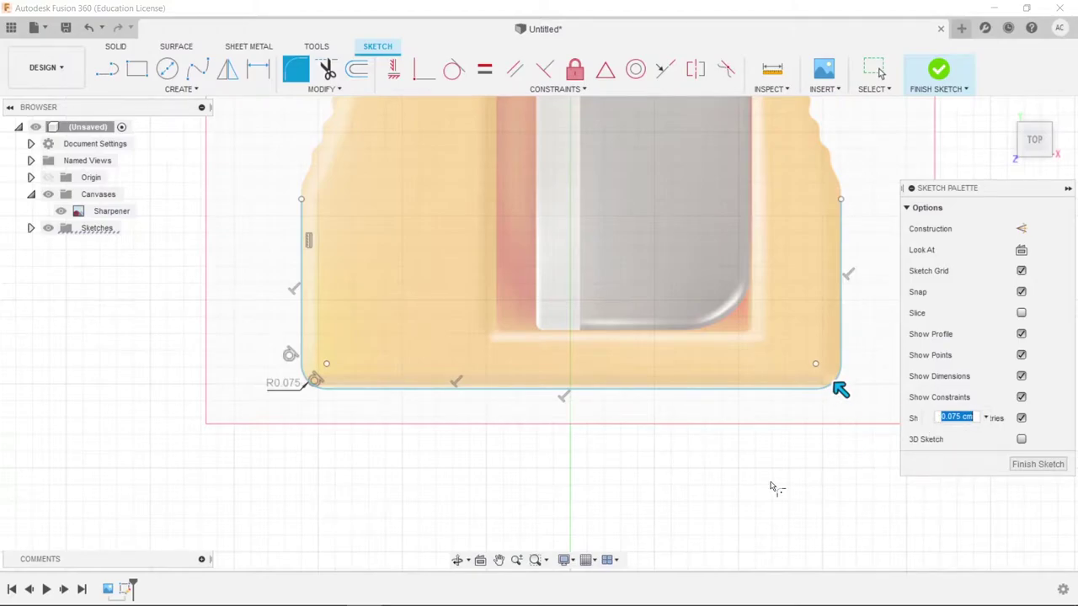
# Set the radius of the two bottom corner fillets to 0.07 cm to match the outline's outer top corners.
pyautogui.moveTo(737, 319); pyautogui.dragTo(725, 539, button='middle')
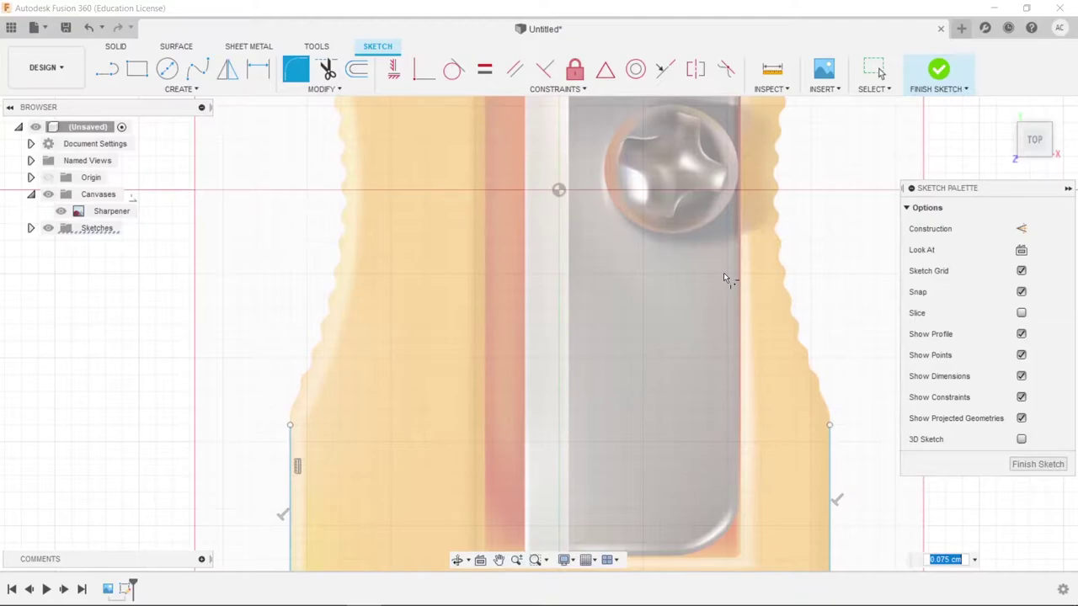
pyautogui.moveTo(723, 272); pyautogui.dragTo(706, 525, button='middle')
pyautogui.moveTo(730, 252); pyautogui.dragTo(714, 430, button='middle')
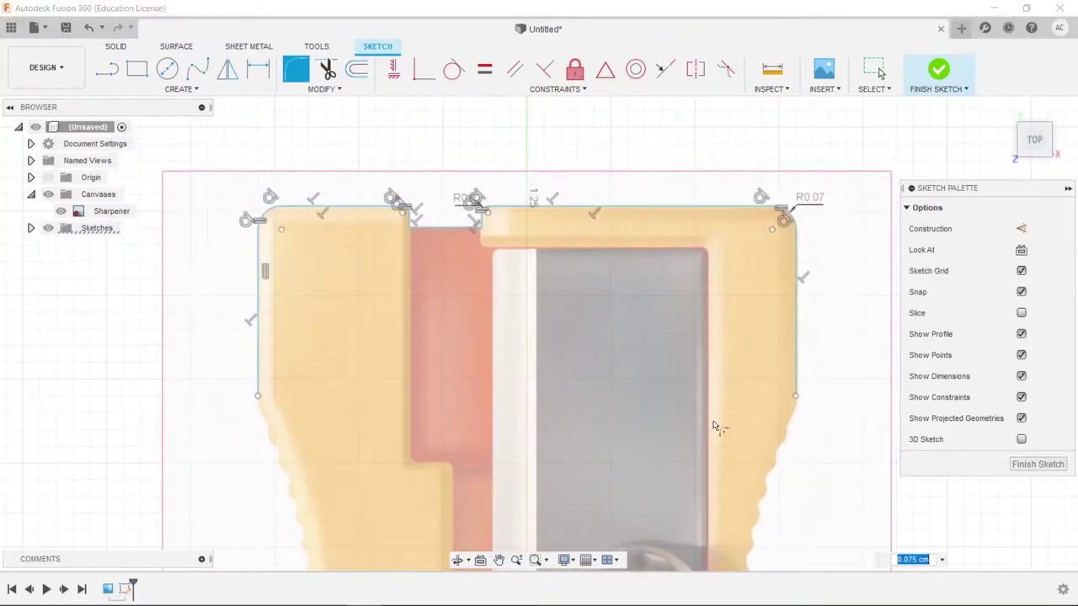
pyautogui.moveTo(716, 345); pyautogui.dragTo(696, 239, button='middle')
pyautogui.moveTo(737, 480); pyautogui.dragTo(740, 346, button='middle')
pyautogui.moveTo(741, 429); pyautogui.dragTo(740, 345, button='middle')
pyautogui.moveTo(699, 539)
pyautogui.mouseDown(button='middle')
pyautogui.moveTo(693, 308)
pyautogui.moveTo(667, 263)
pyautogui.mouseUp(button='middle')
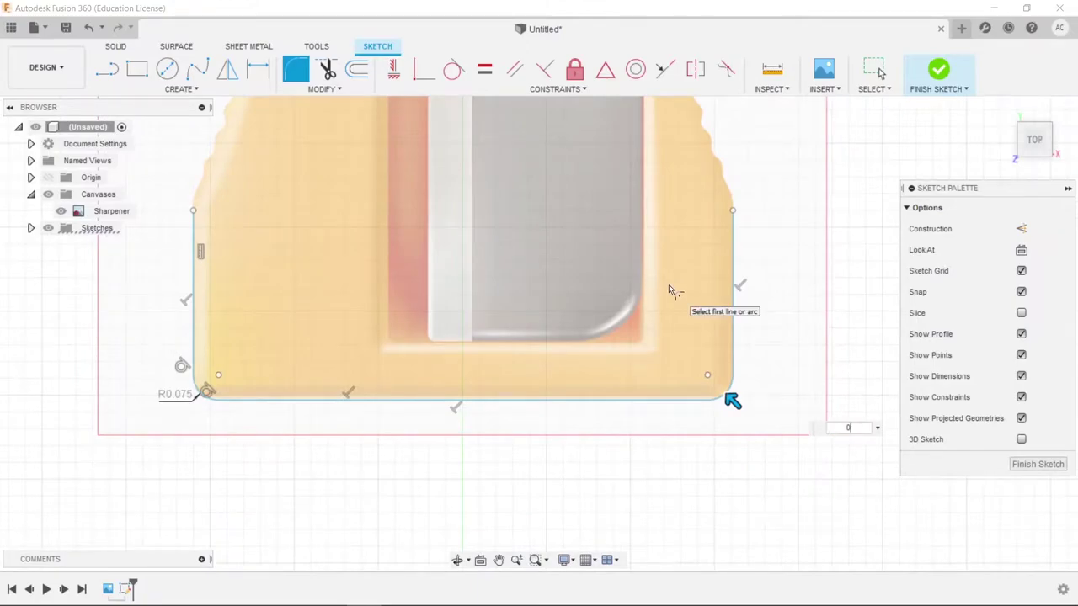
pyautogui.press('Return')
pyautogui.press('Escape')
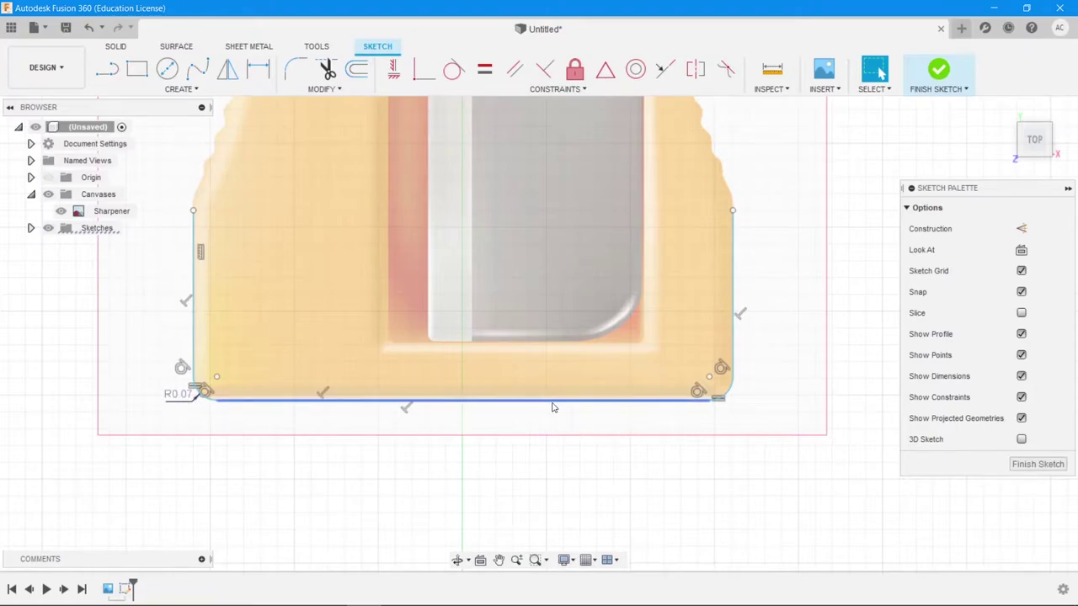
# Start a fit point spline at the upper end of the lower right side line, with sketch snapping turned off.
pyautogui.press('F6')
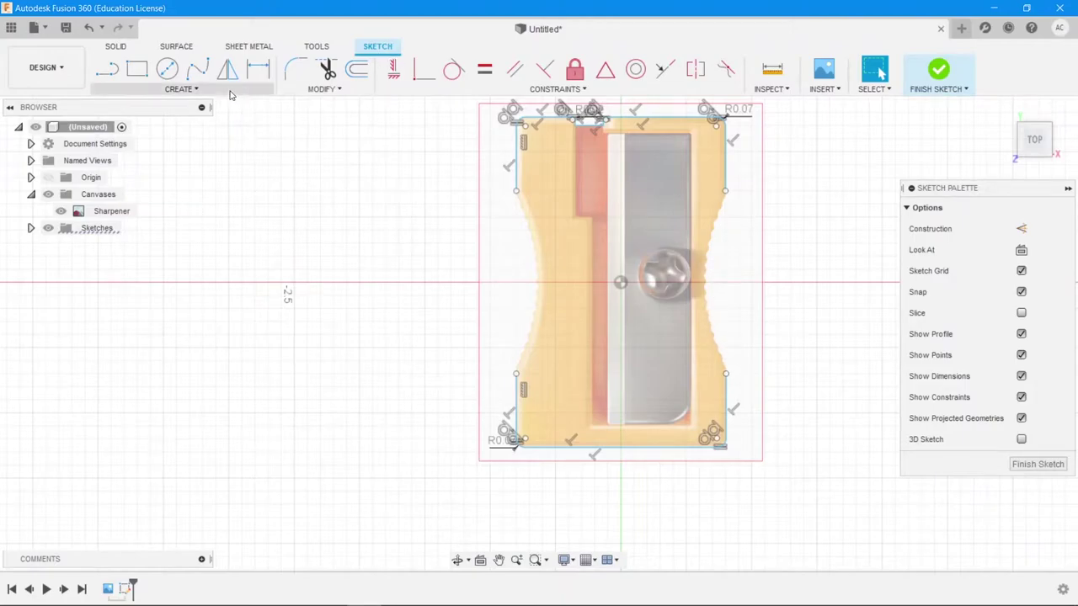
pyautogui.click(197, 69)
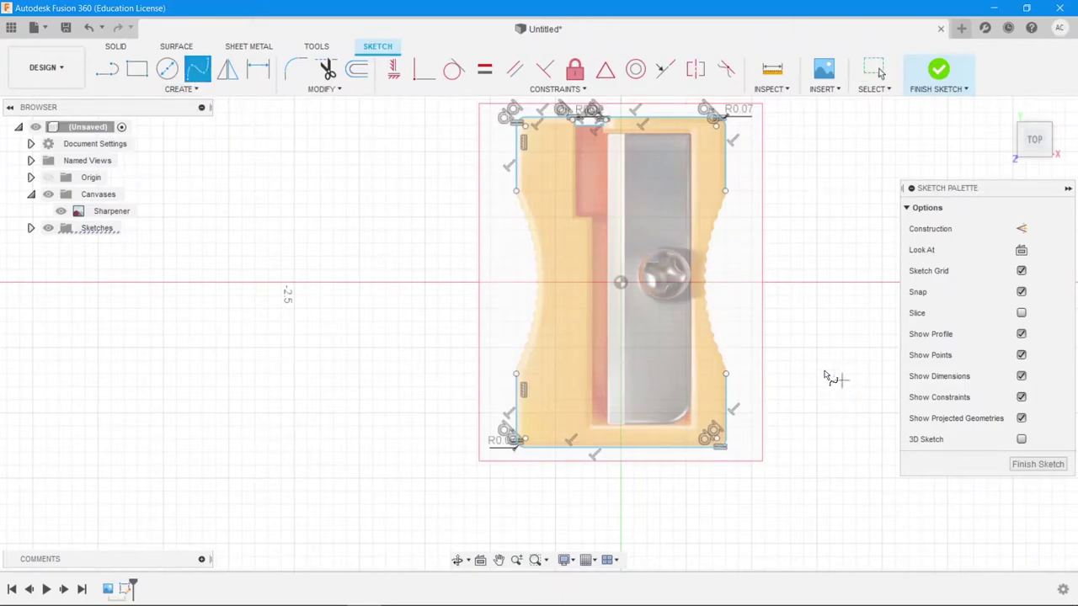
pyautogui.moveTo(785, 354)
pyautogui.mouseDown(button='middle')
pyautogui.moveTo(686, 281)
pyautogui.moveTo(597, 280)
pyautogui.mouseUp(button='middle')
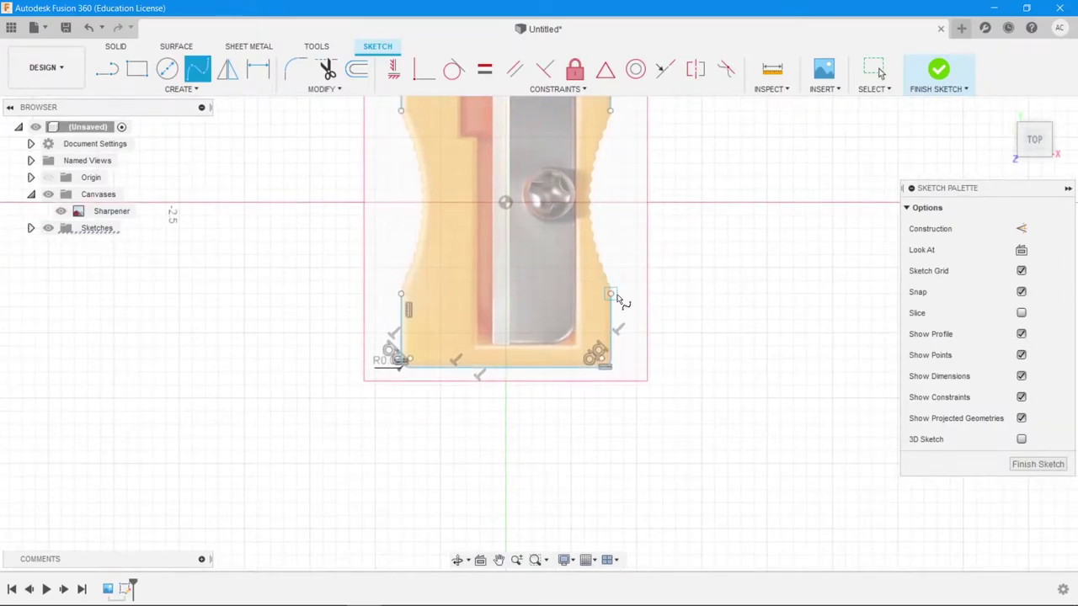
pyautogui.scroll(5, 619, 300)
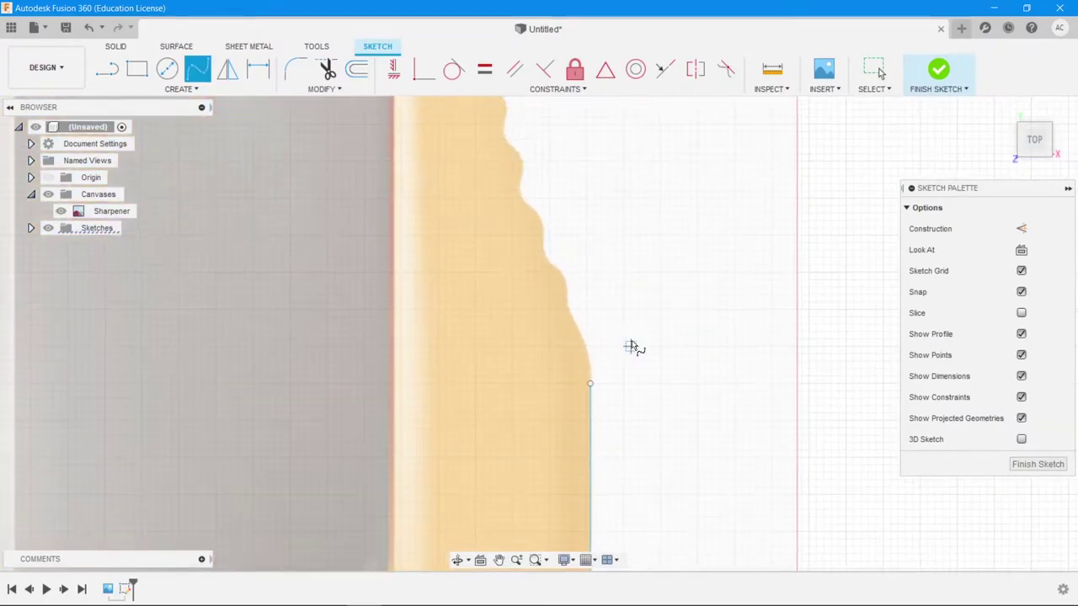
pyautogui.click(590, 384)
pyautogui.click(1022, 292)
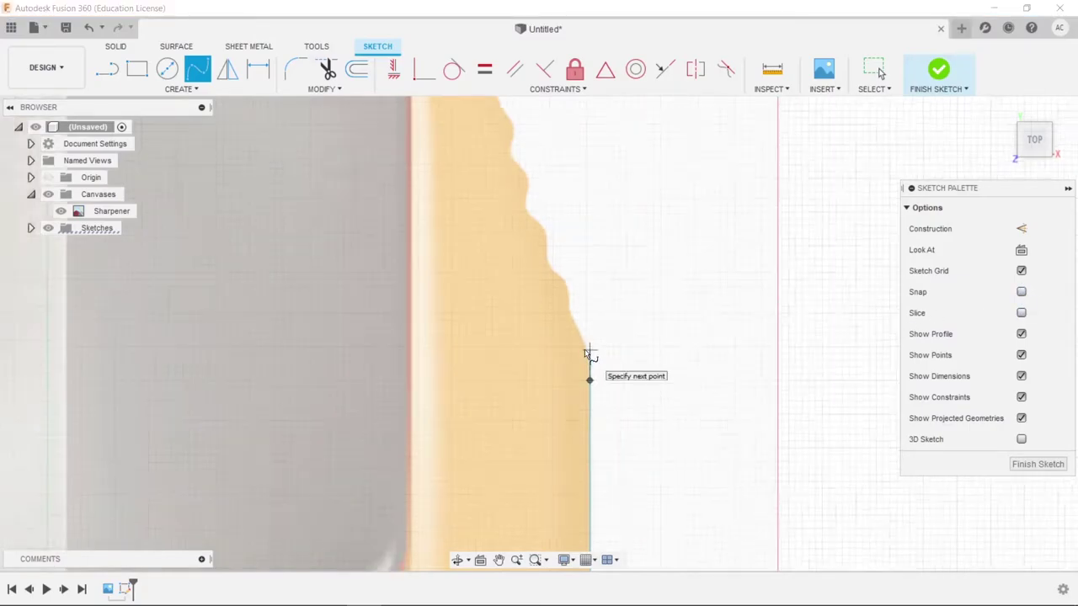
# Try to trace the wavy right edge of the body with the spline, up to the lower end of the upper right side line.
pyautogui.scroll(5, 584, 349)
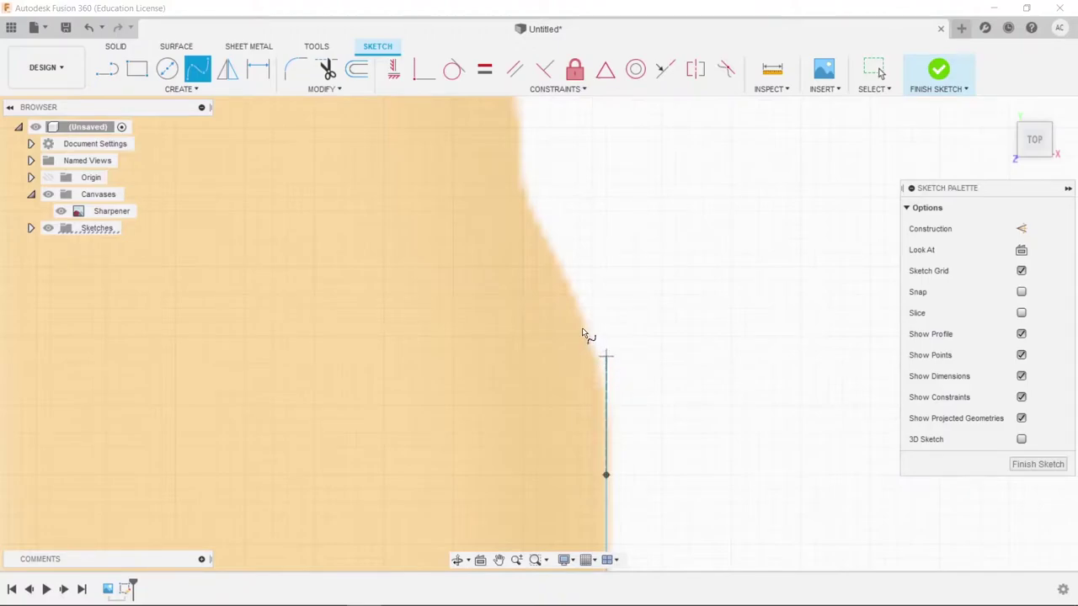
pyautogui.click(568, 282)
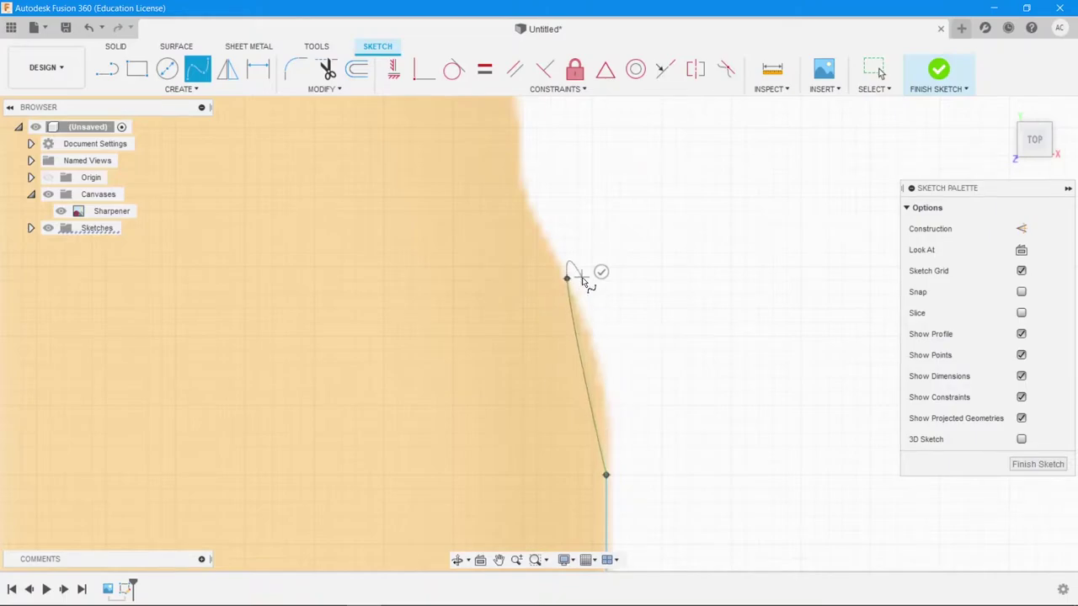
pyautogui.click(522, 186)
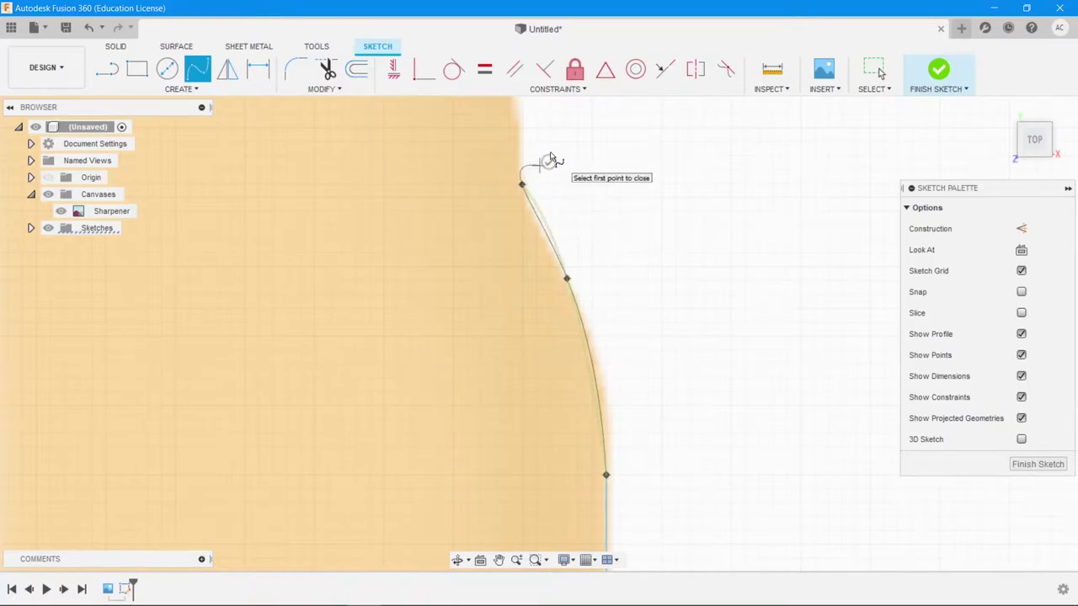
pyautogui.moveTo(606, 135); pyautogui.dragTo(597, 358, button='middle')
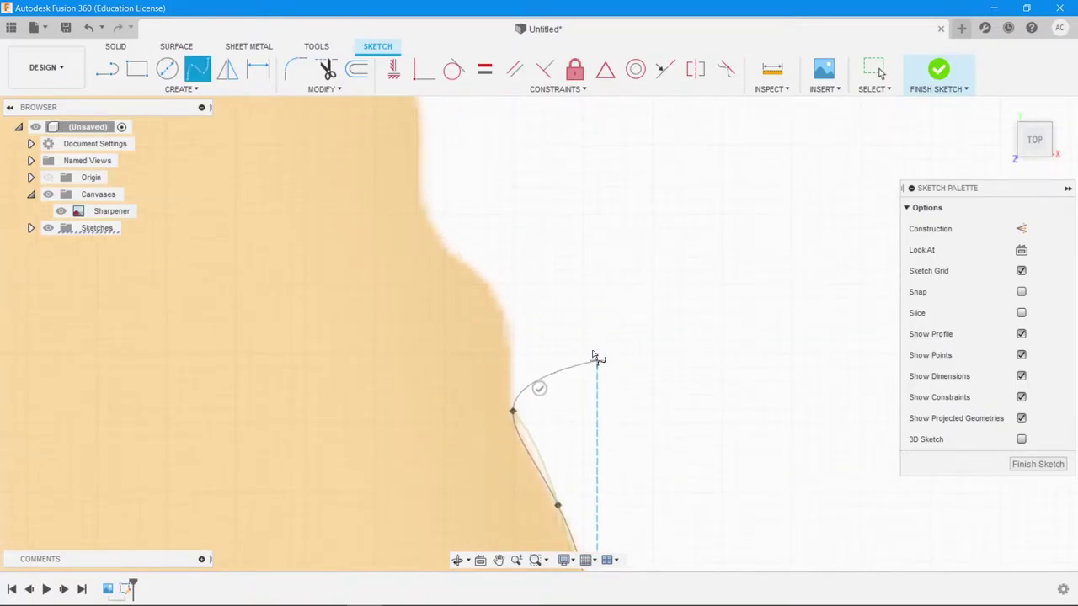
pyautogui.click(503, 313)
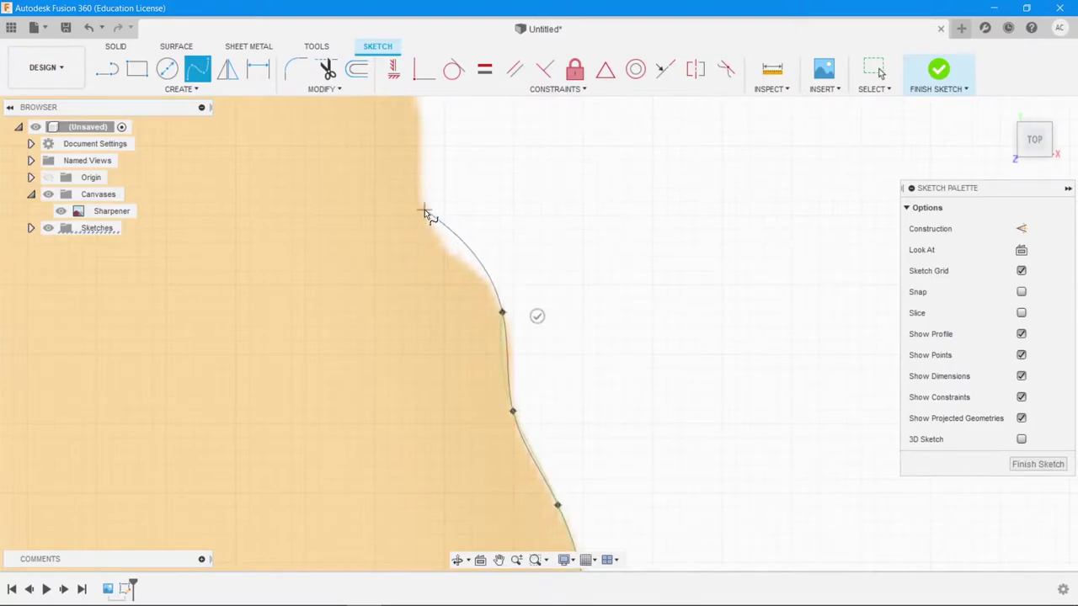
pyautogui.click(425, 214)
pyautogui.moveTo(439, 158); pyautogui.dragTo(449, 337, button='middle')
pyautogui.click(427, 271)
pyautogui.click(342, 160)
pyautogui.moveTo(440, 174); pyautogui.dragTo(480, 416, button='middle')
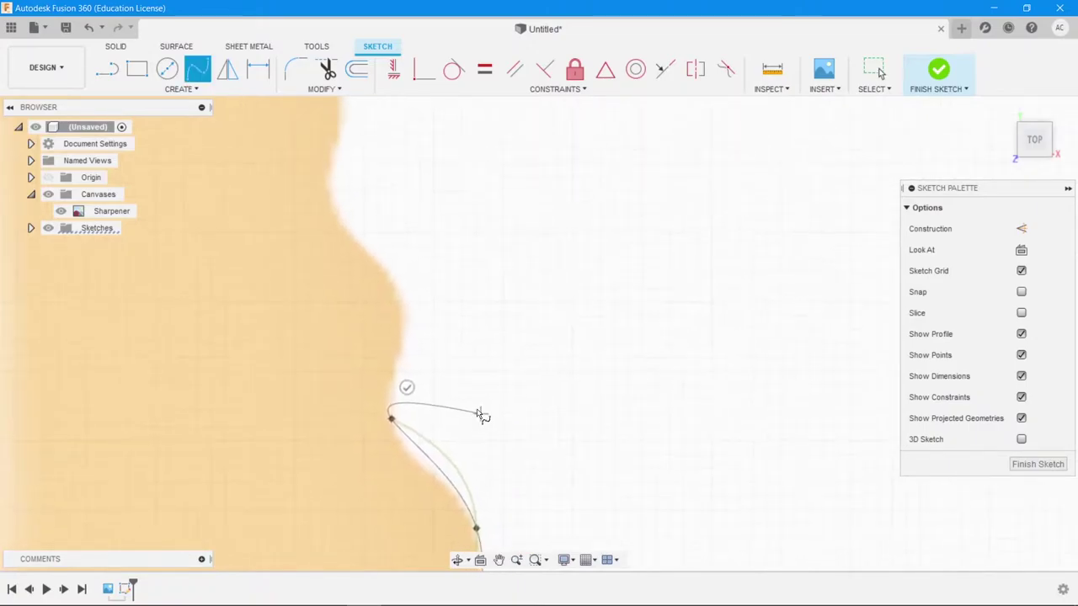
pyautogui.click(403, 303)
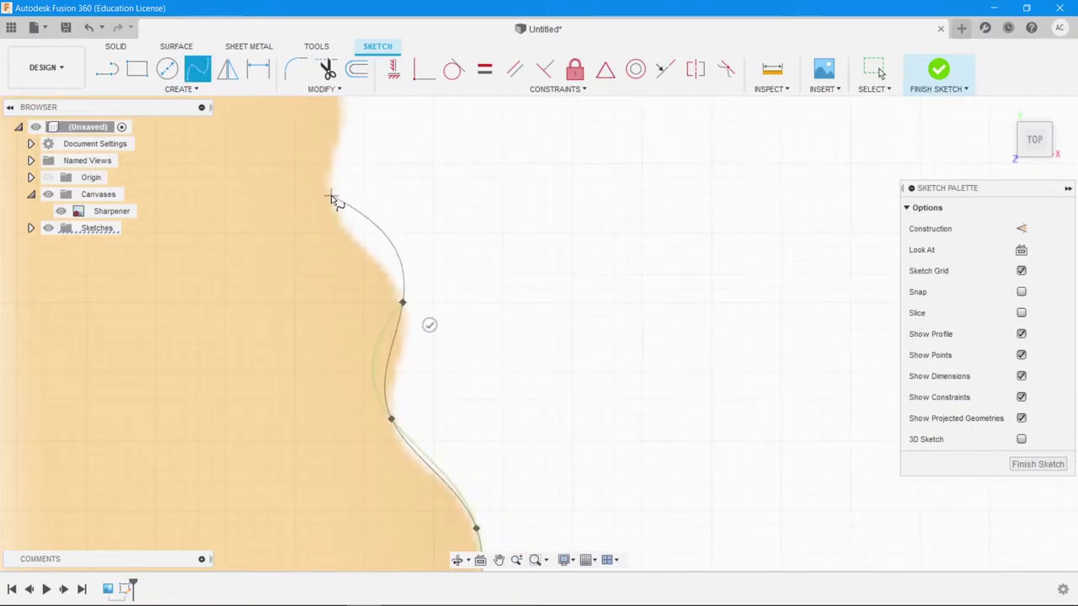
pyautogui.click(332, 198)
pyautogui.moveTo(346, 168)
pyautogui.mouseDown(button='middle')
pyautogui.moveTo(383, 308)
pyautogui.moveTo(640, 388)
pyautogui.moveTo(572, 454)
pyautogui.mouseUp(button='middle')
pyautogui.click(370, 288)
pyautogui.click(571, 450)
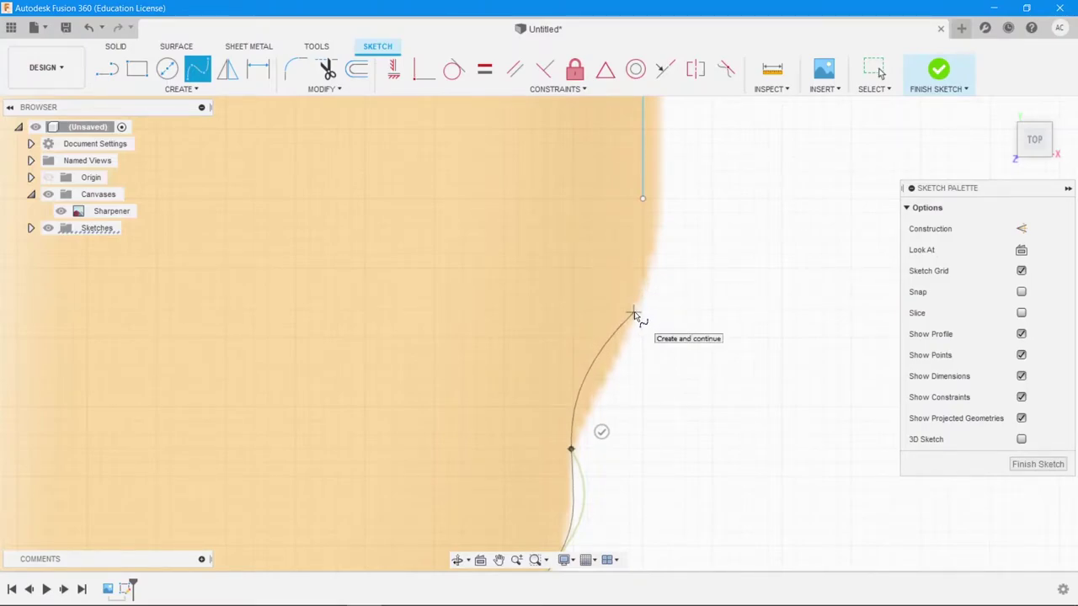
pyautogui.click(636, 309)
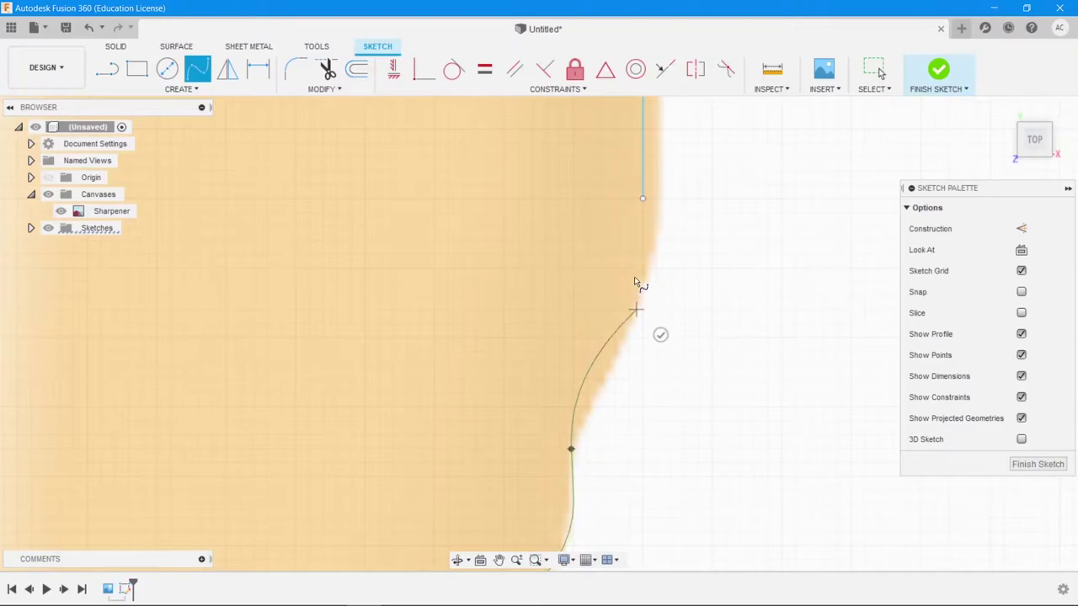
pyautogui.click(643, 200)
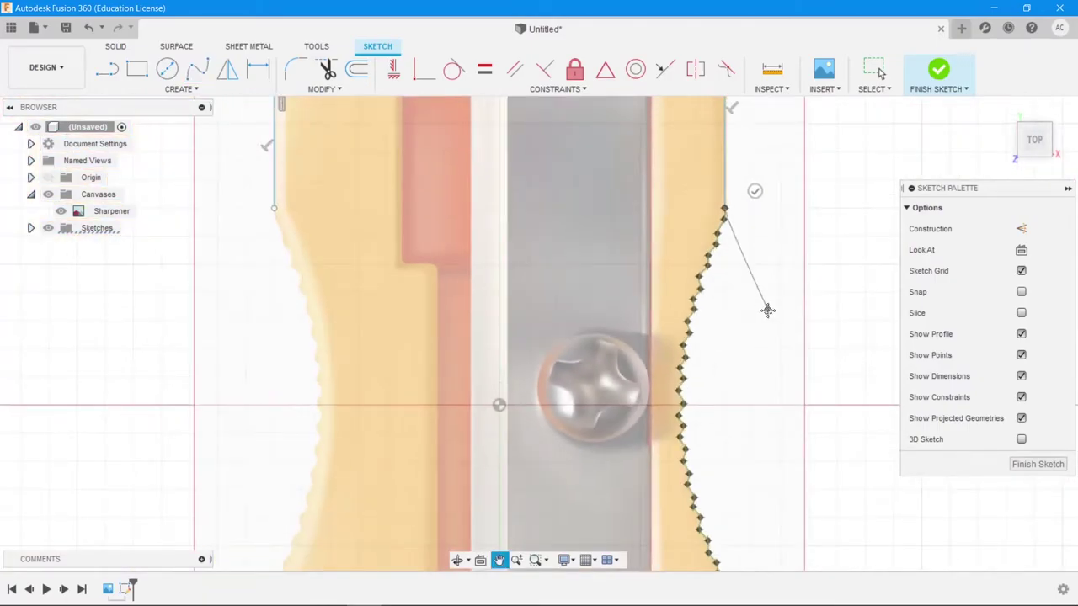
pyautogui.moveTo(765, 308); pyautogui.dragTo(707, 209, button='middle')
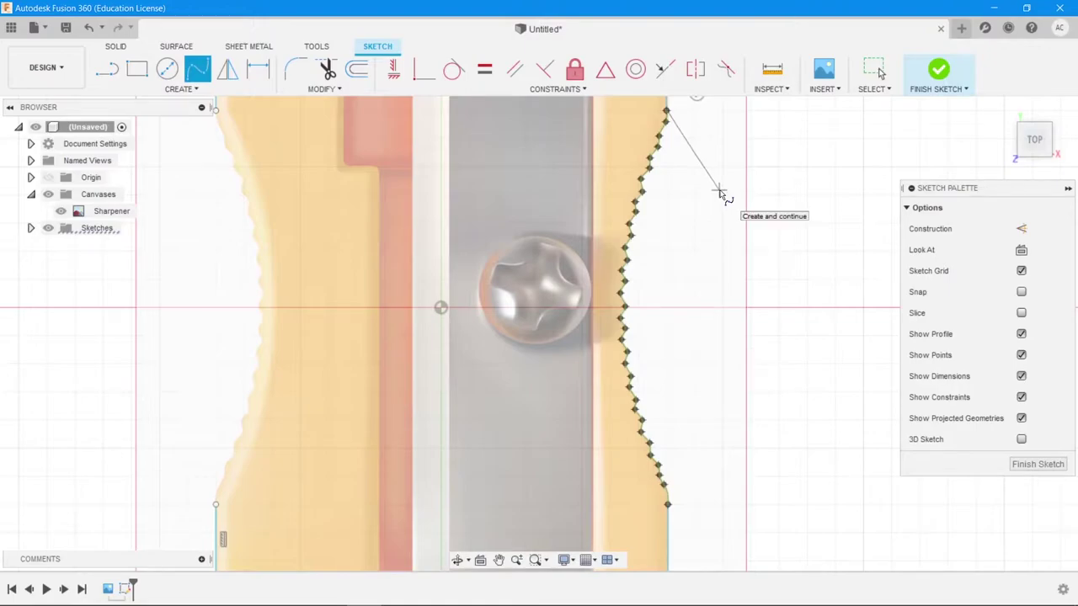
pyautogui.press('Escape')
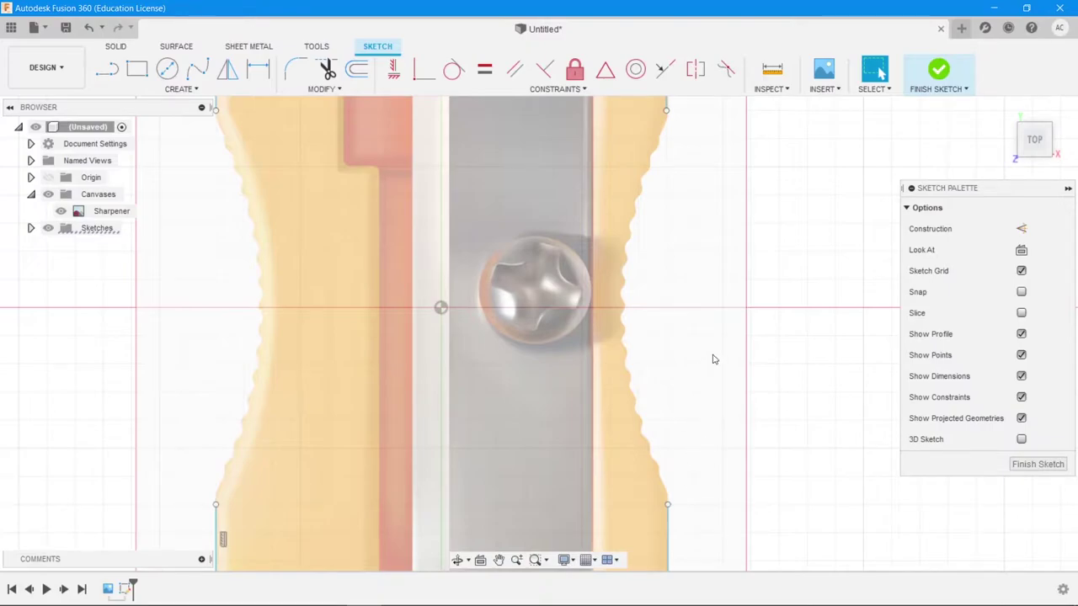
# Trace the wavy right edge with a fit point spline from the lower right side line's upper end to the upper right side line's lower end.
pyautogui.click(198, 69)
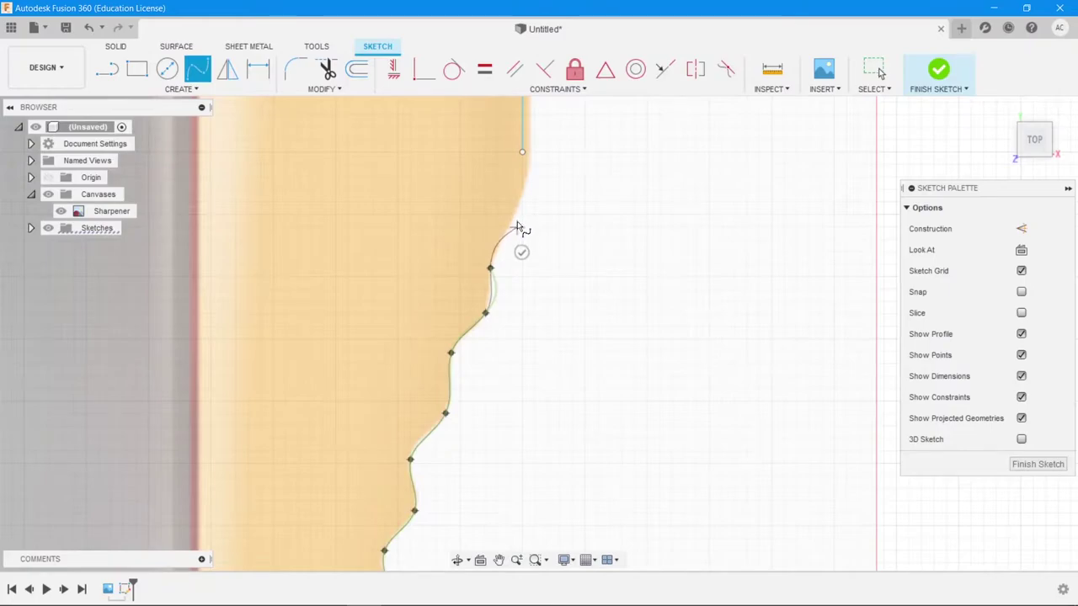
pyautogui.click(514, 220)
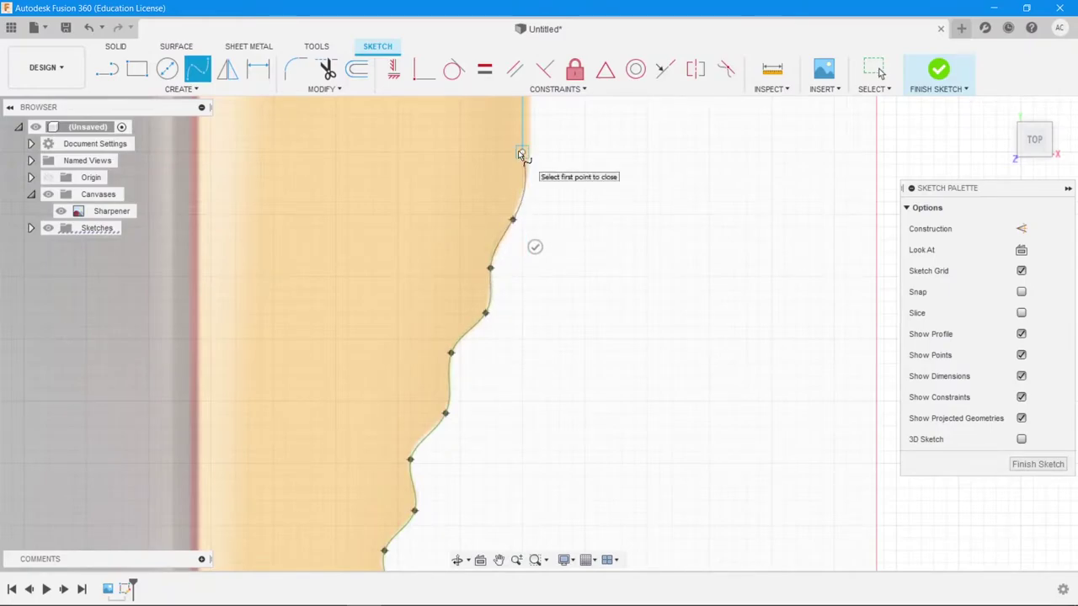
pyautogui.click(521, 154)
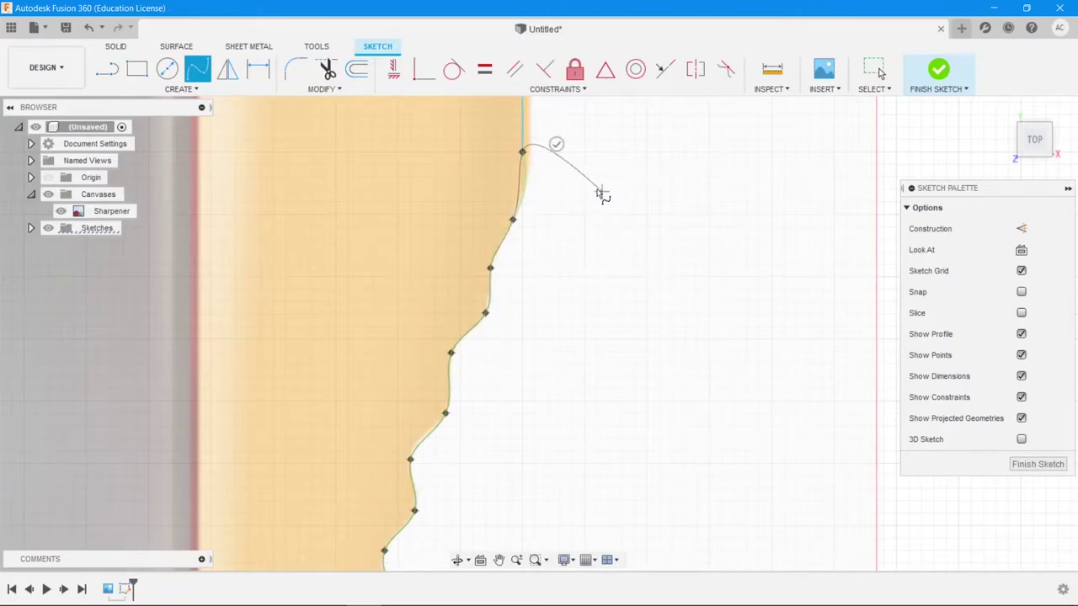
pyautogui.press('Escape')
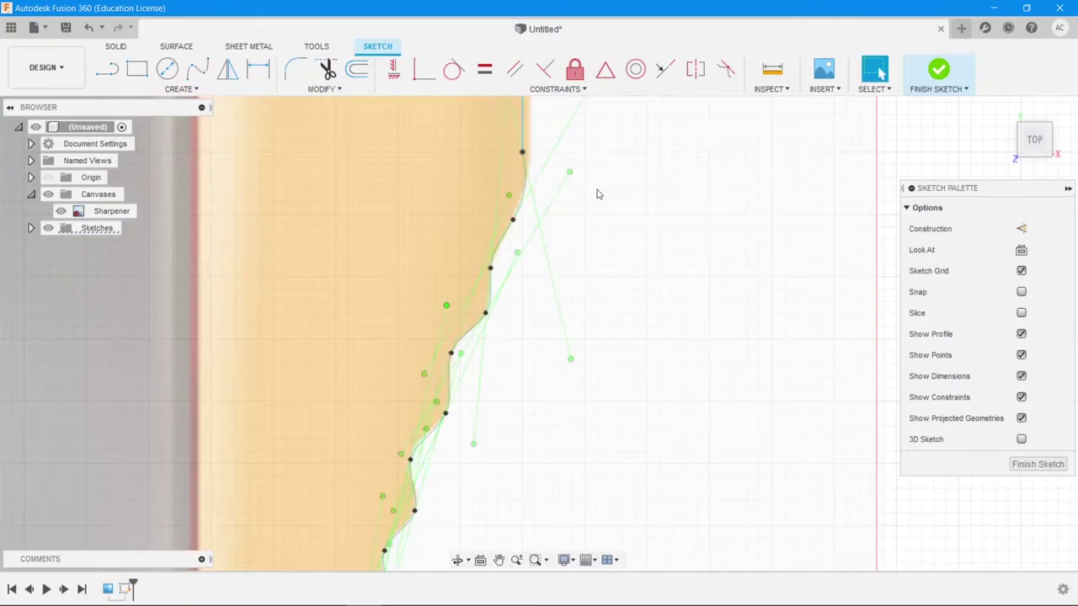
# Examine how closely the spline follows the wavy right edge of the reference image along its whole length.
pyautogui.scroll(-2, 618, 307)
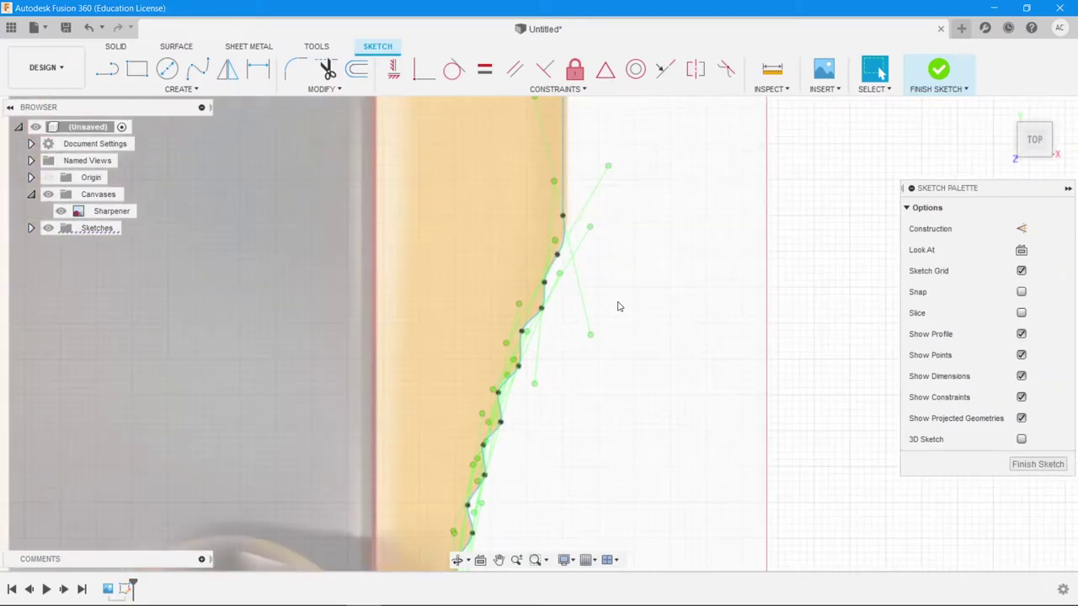
pyautogui.scroll(-3, 617, 307)
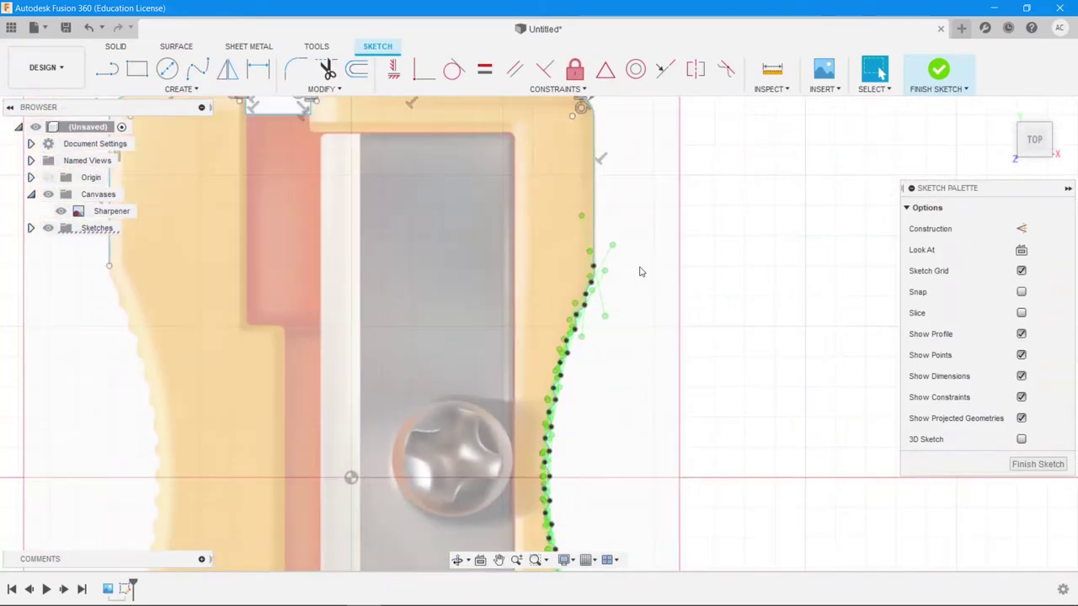
pyautogui.scroll(2, 637, 274)
pyautogui.scroll(4, 630, 282)
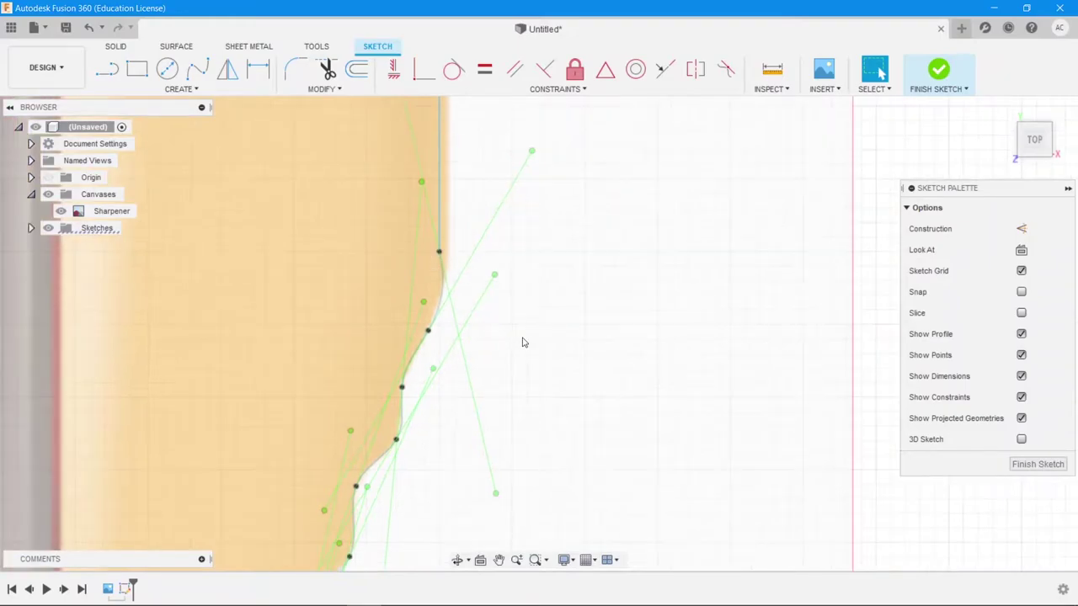
pyautogui.scroll(-2, 547, 407)
pyautogui.scroll(-2, 598, 323)
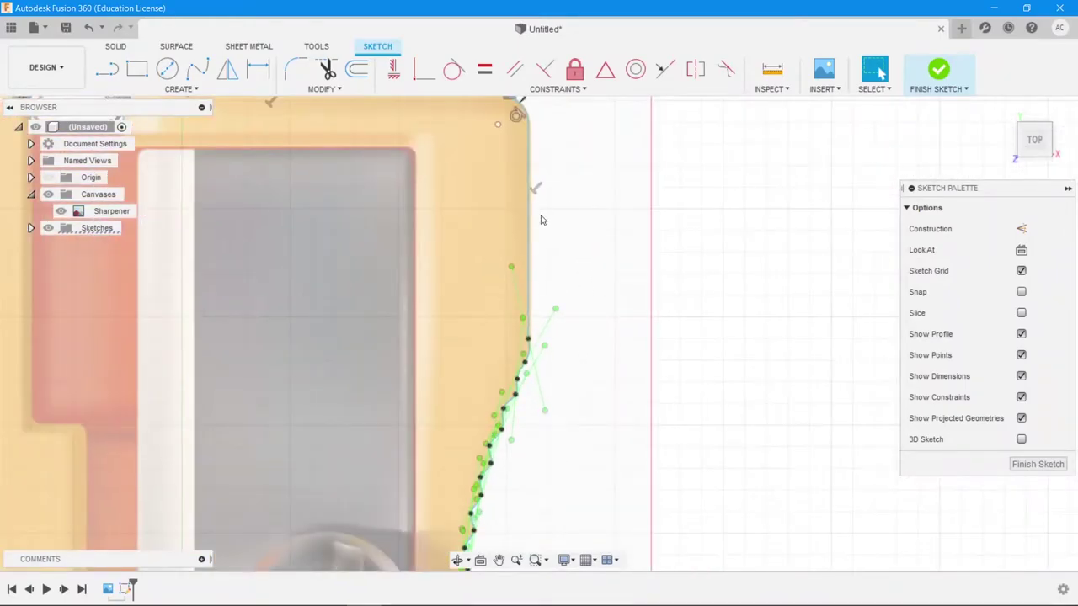
pyautogui.moveTo(612, 459); pyautogui.dragTo(589, 241, button='middle')
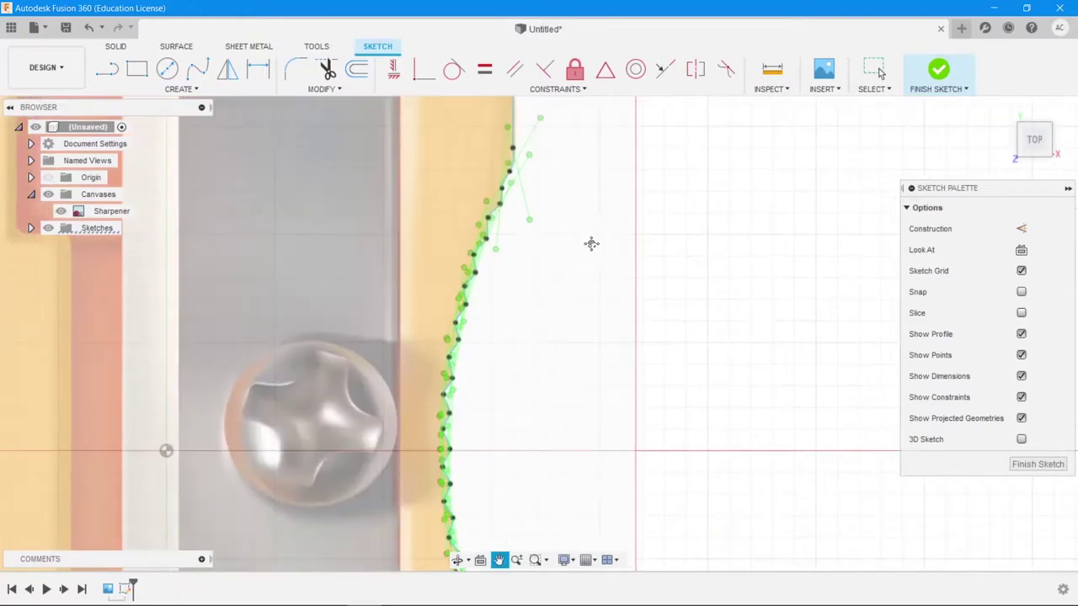
pyautogui.moveTo(603, 496); pyautogui.dragTo(597, 250, button='middle')
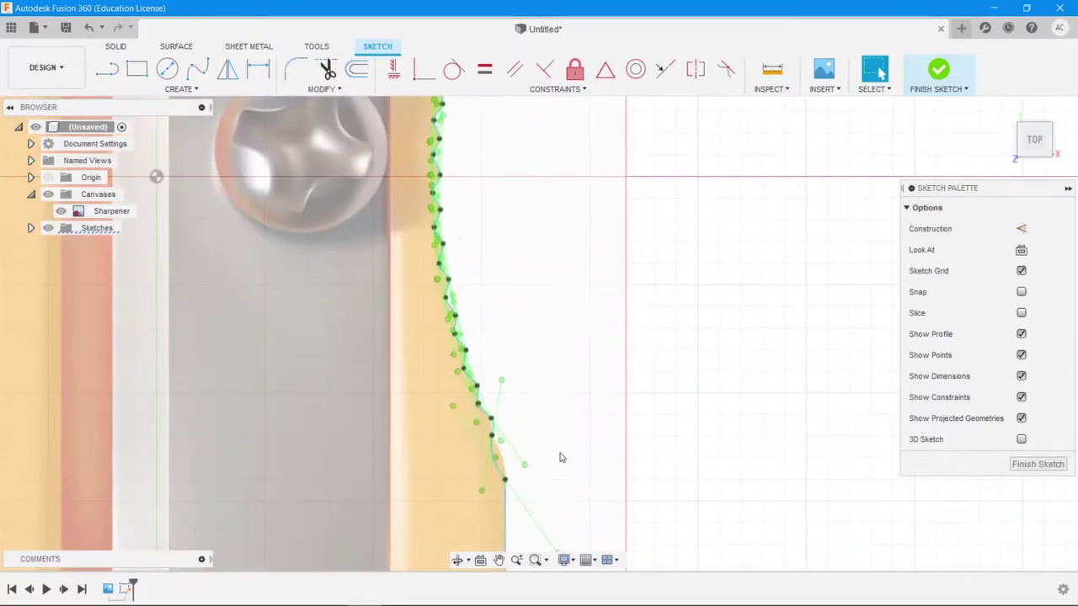
pyautogui.moveTo(561, 481)
pyautogui.mouseDown(button='middle')
pyautogui.moveTo(554, 392)
pyautogui.moveTo(543, 458)
pyautogui.mouseUp(button='middle')
pyautogui.moveTo(581, 240)
pyautogui.mouseDown(button='middle')
pyautogui.moveTo(565, 310)
pyautogui.moveTo(563, 481)
pyautogui.mouseUp(button='middle')
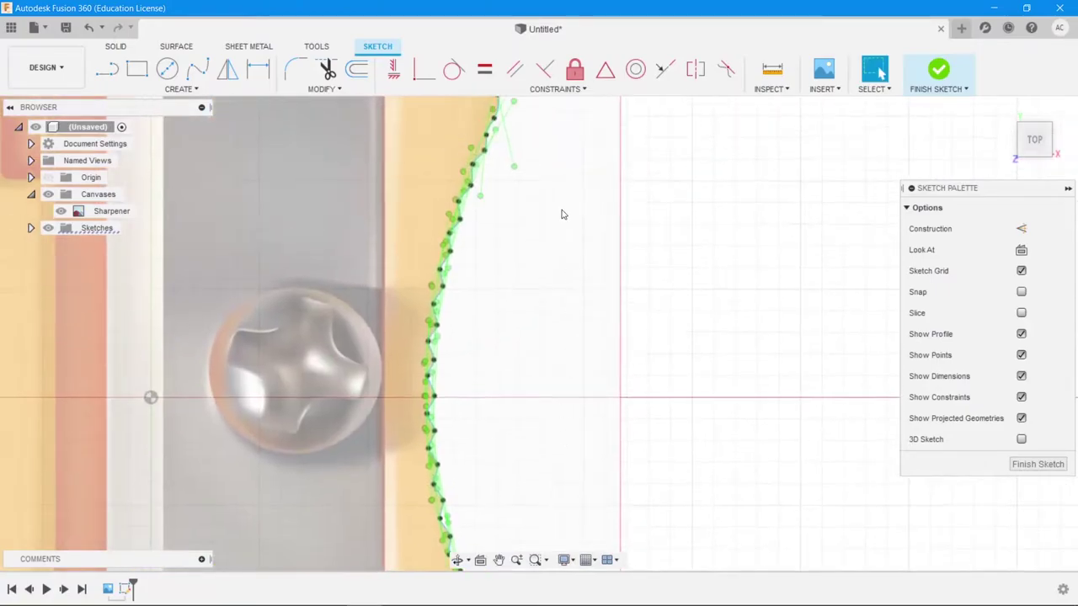
pyautogui.moveTo(541, 259); pyautogui.dragTo(520, 459, button='middle')
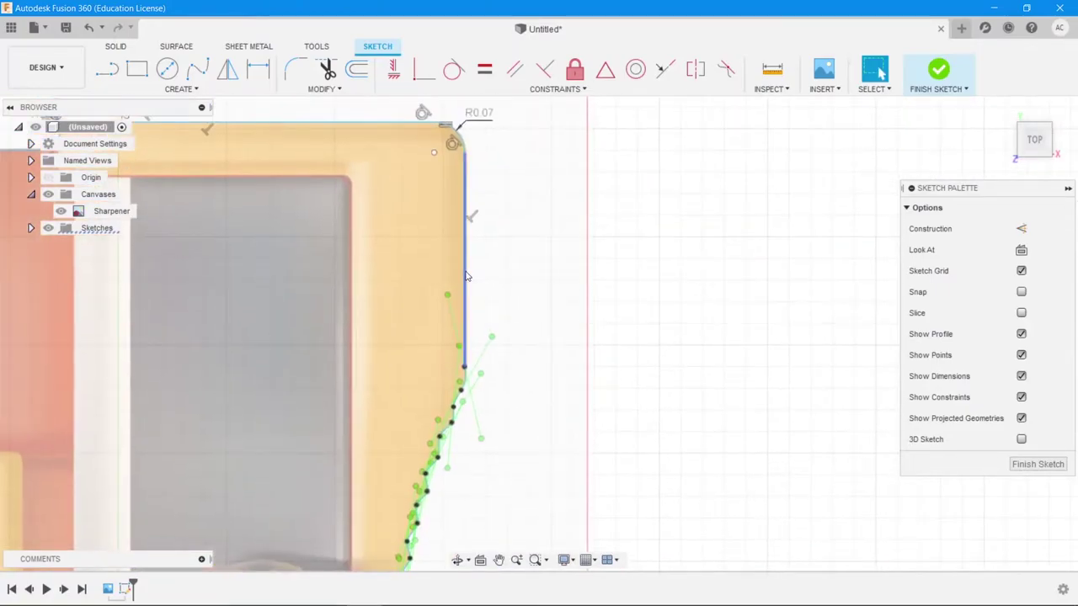
# Nudge the upper right side line sideways to follow the body's edge, with a length of about 0.505 cm.
pyautogui.click(465, 277)
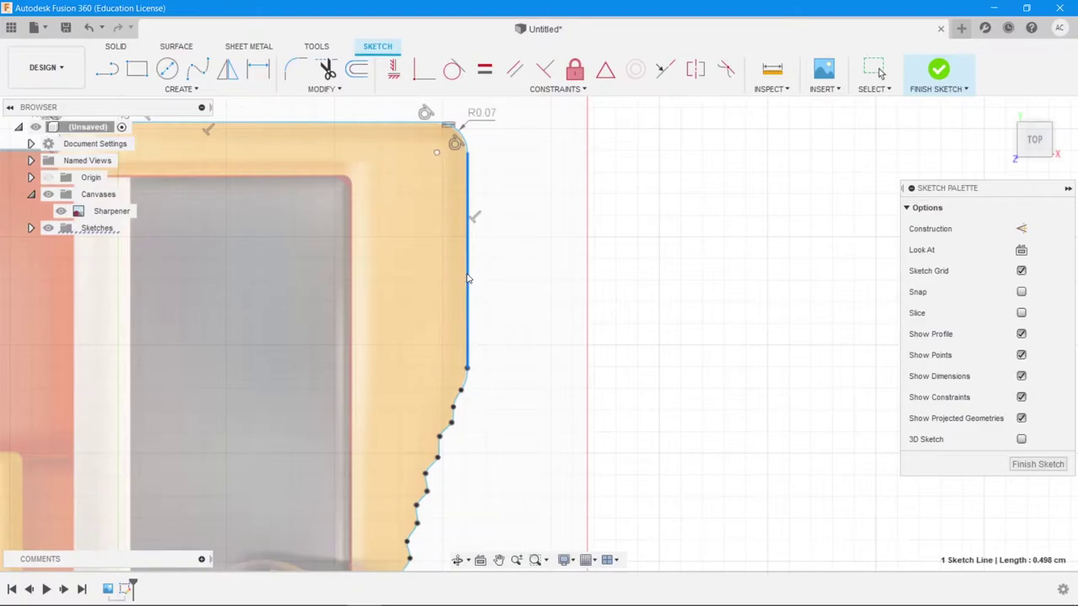
pyautogui.scroll(-1, 474, 274)
pyautogui.scroll(5, 474, 273)
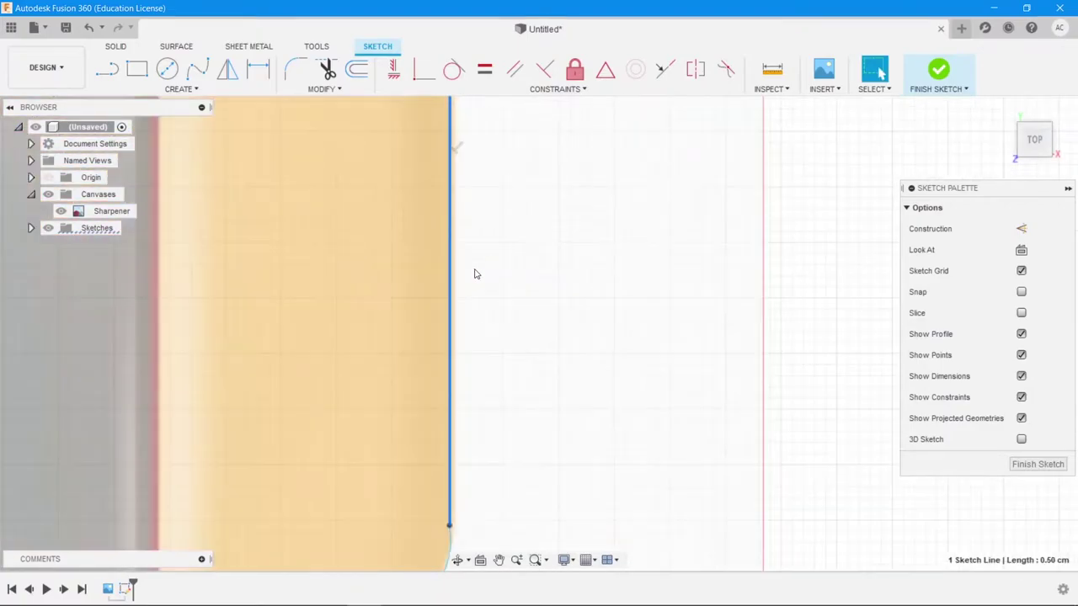
pyautogui.scroll(-1, 454, 278)
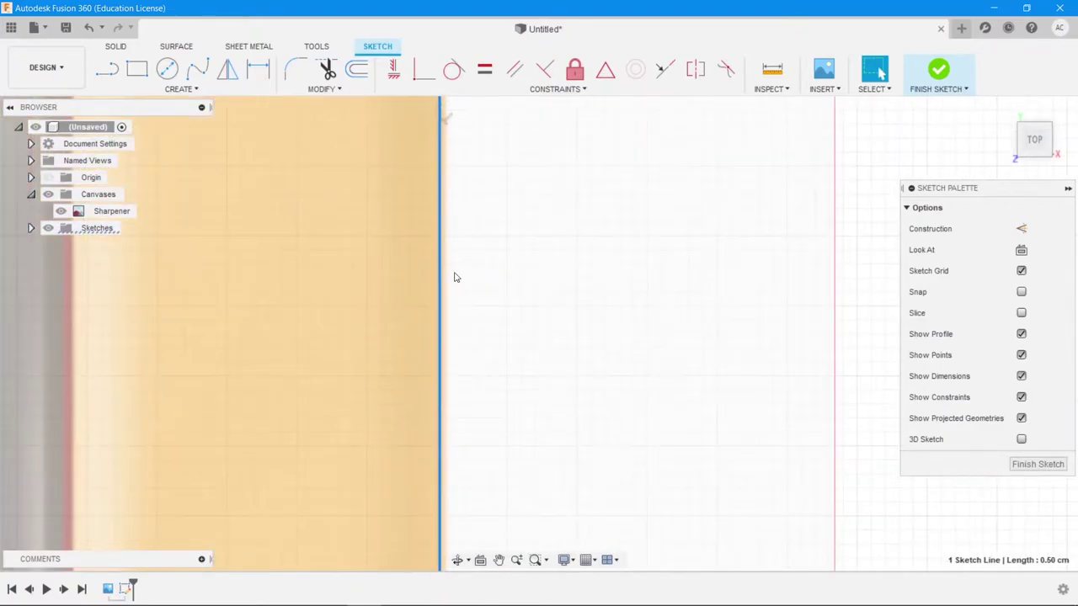
pyautogui.moveTo(436, 288); pyautogui.dragTo(436, 293)
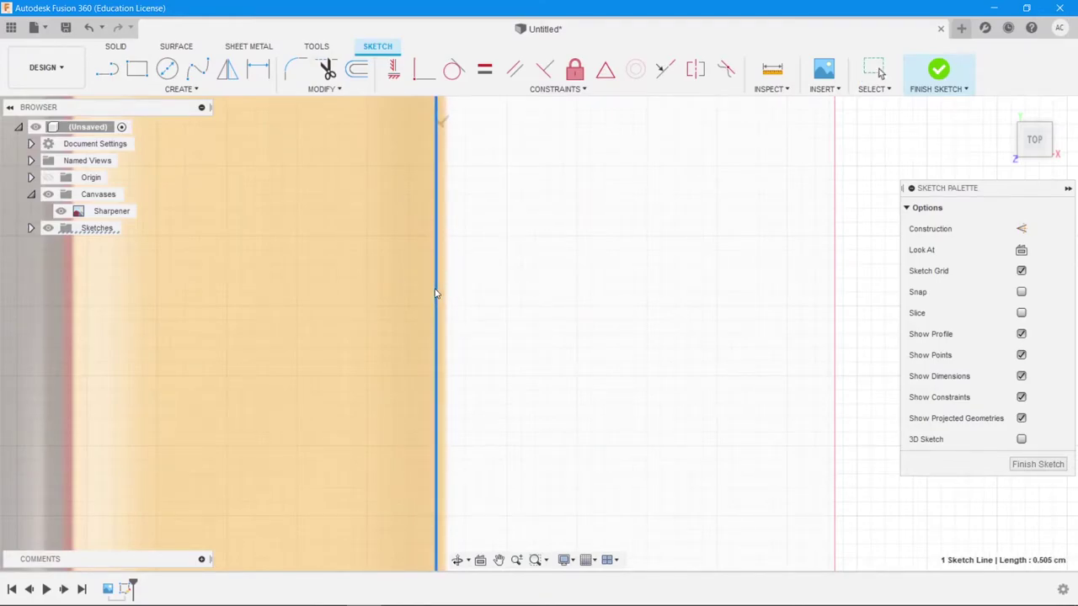
pyautogui.scroll(-5, 486, 318)
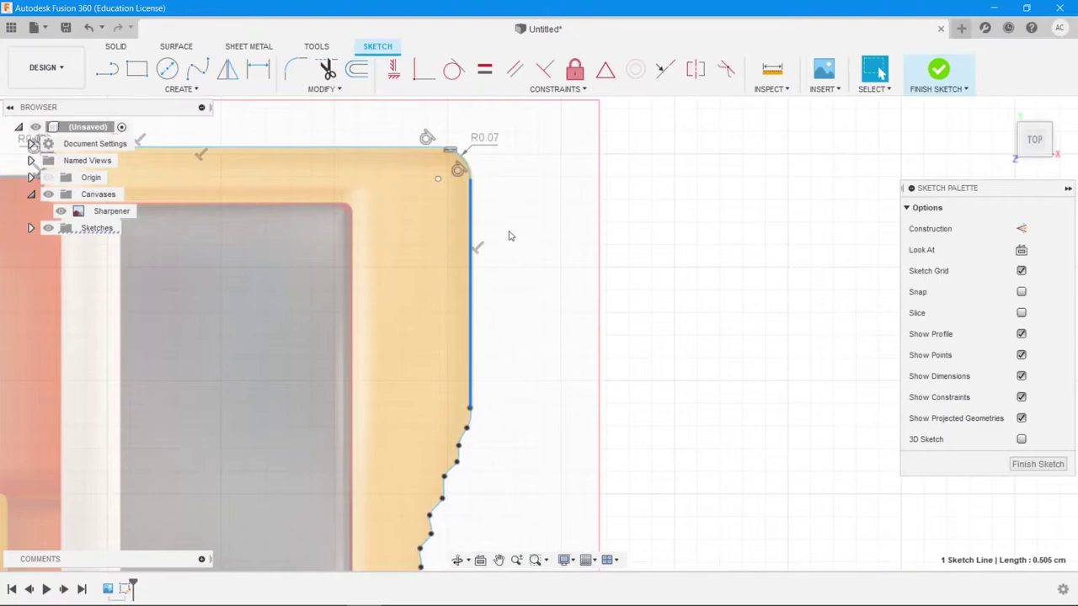
pyautogui.moveTo(521, 479); pyautogui.dragTo(517, 267, button='middle')
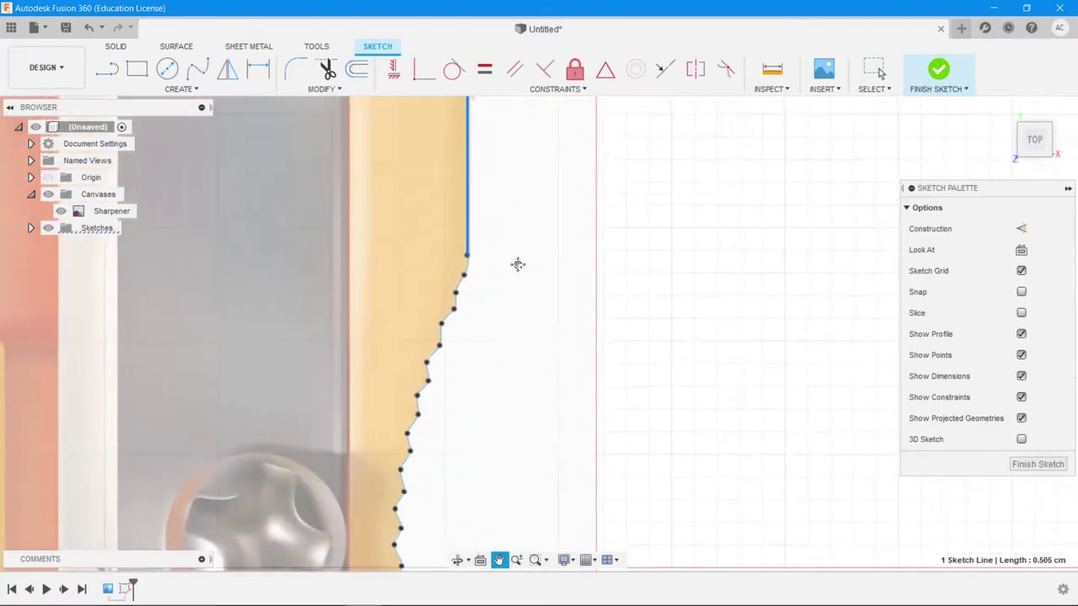
# Swing the tangent handle at the right spline's lower end so the last segment bulges outward along the body's edge.
pyautogui.moveTo(553, 476)
pyautogui.mouseDown(button='middle')
pyautogui.moveTo(542, 252)
pyautogui.moveTo(541, 303)
pyautogui.mouseUp(button='middle')
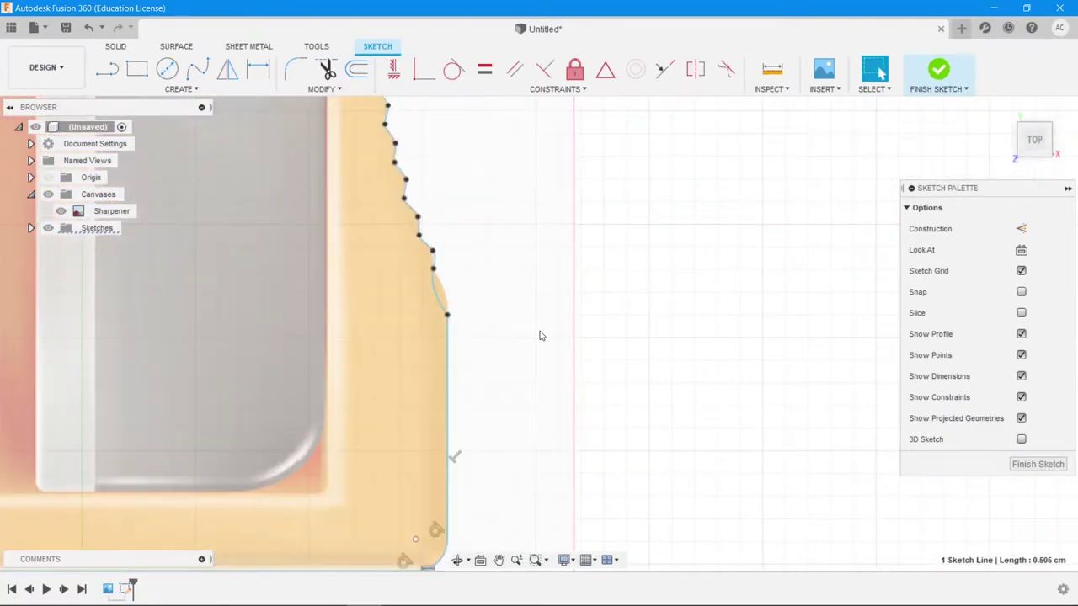
pyautogui.moveTo(519, 329); pyautogui.dragTo(515, 293, button='middle')
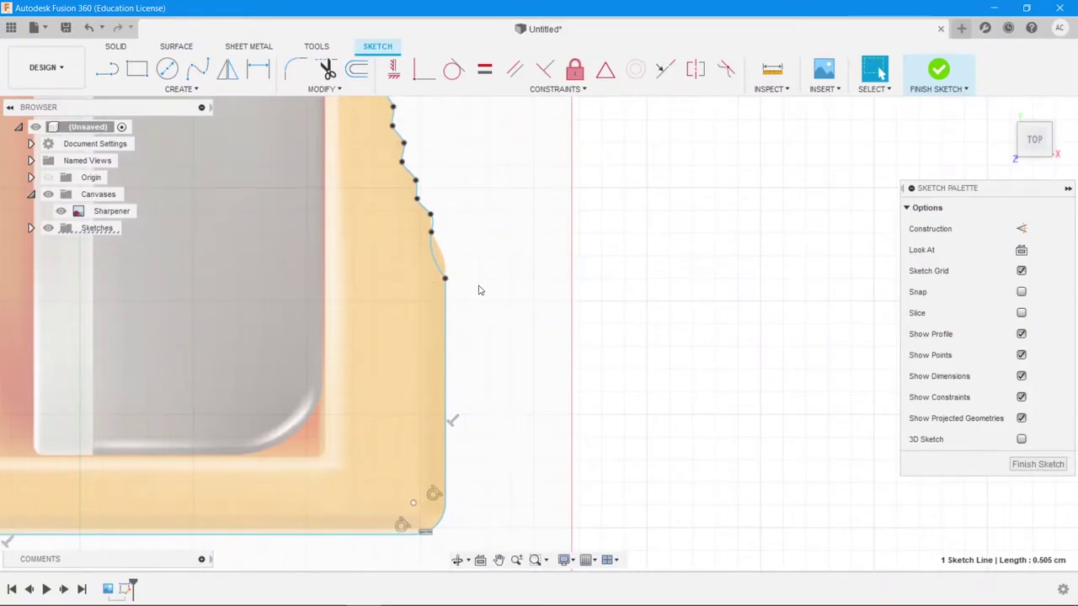
pyautogui.scroll(5, 446, 280)
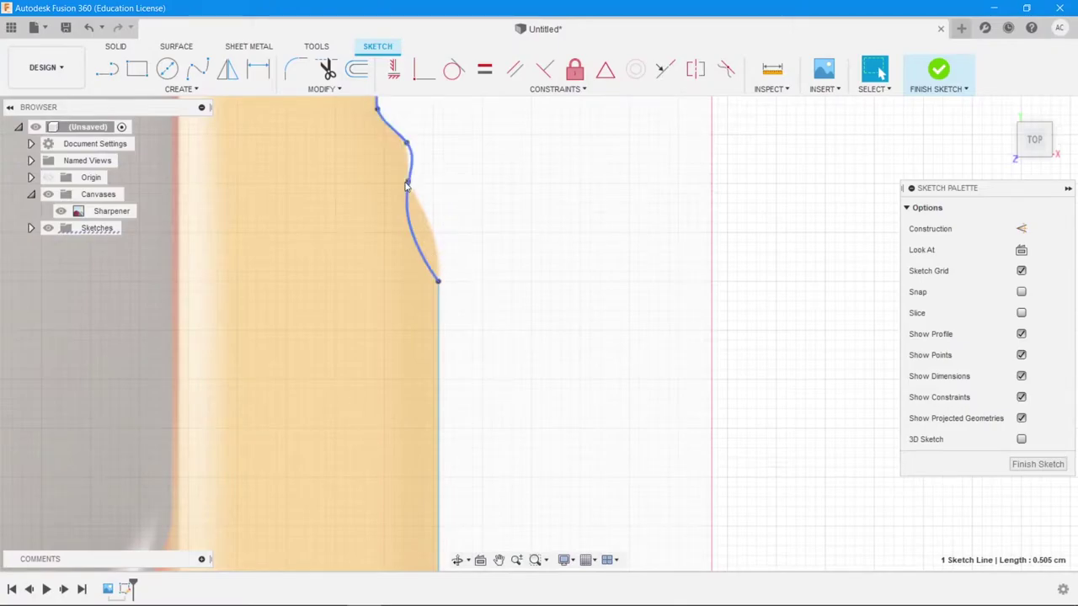
pyautogui.click(438, 283)
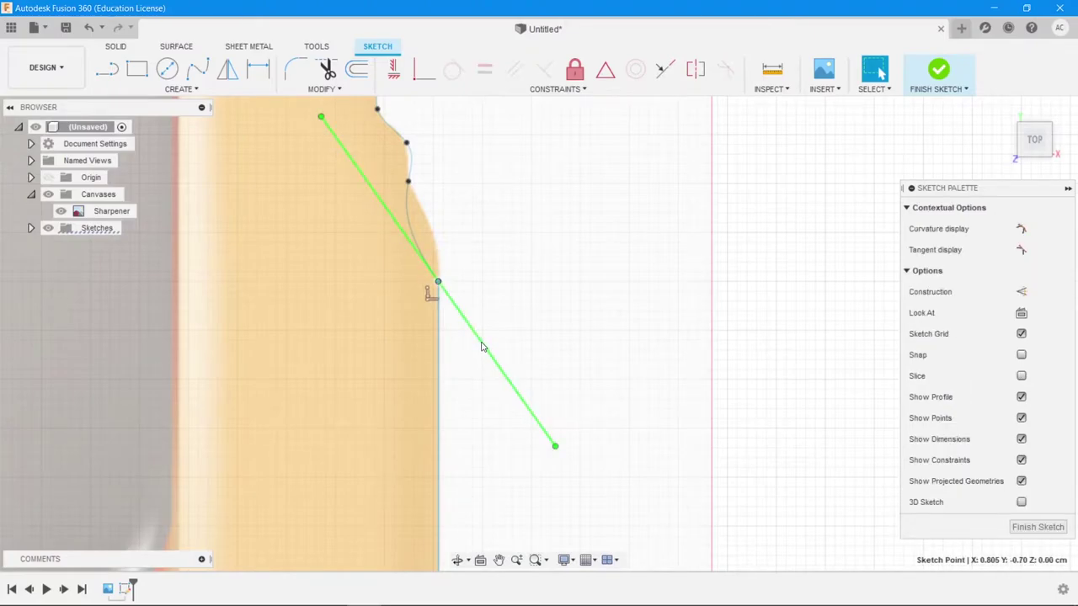
pyautogui.moveTo(533, 464); pyautogui.dragTo(421, 459)
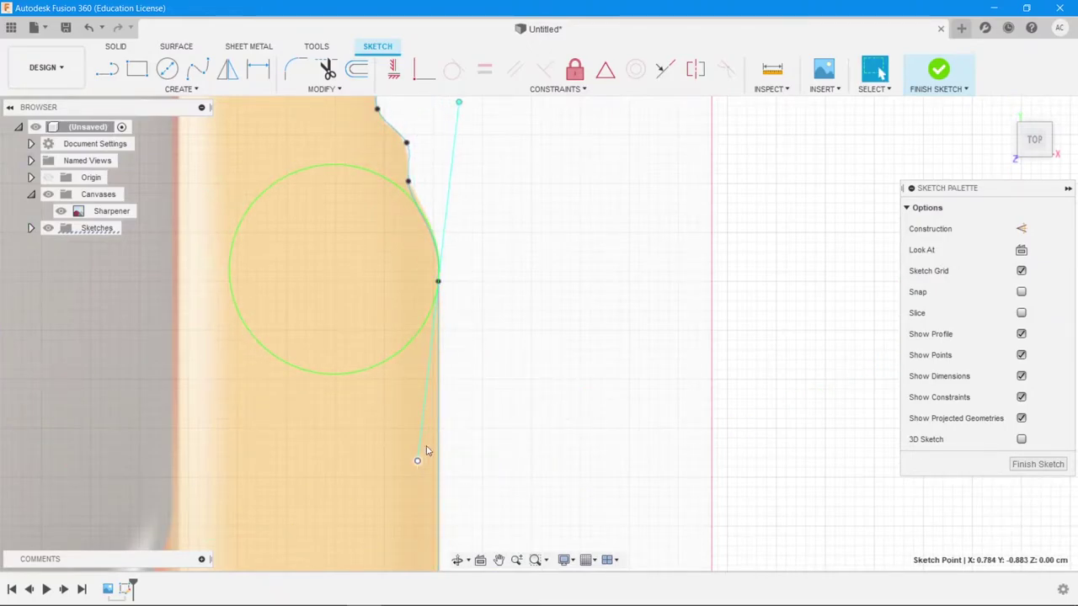
pyautogui.click(468, 263)
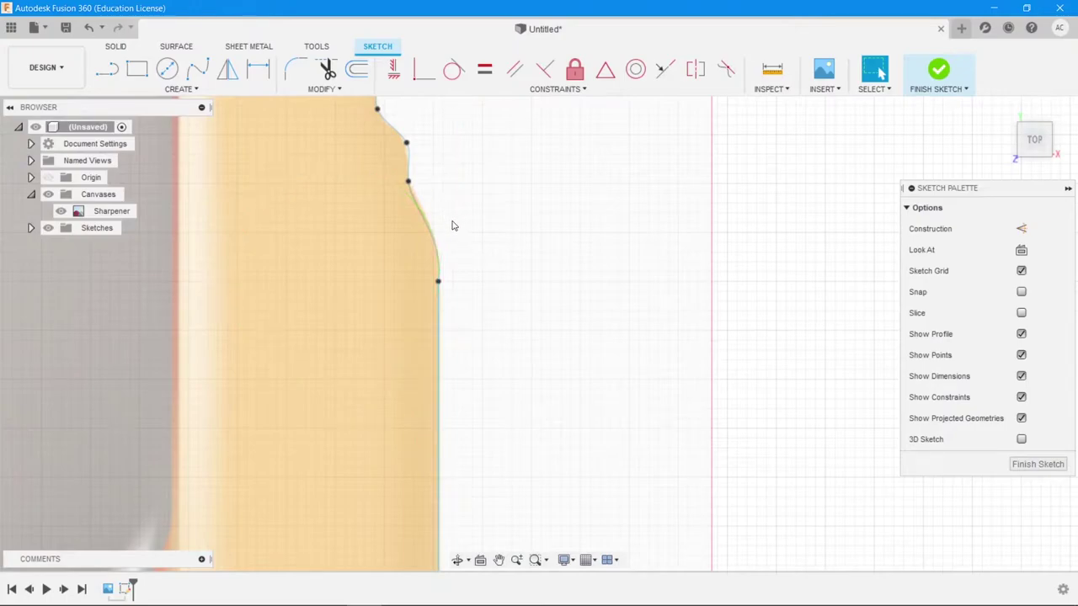
# Nudge the fit point just above the spline's lower end slightly upward to match the body's edge.
pyautogui.moveTo(495, 208); pyautogui.dragTo(494, 375, button='middle')
pyautogui.click(406, 337)
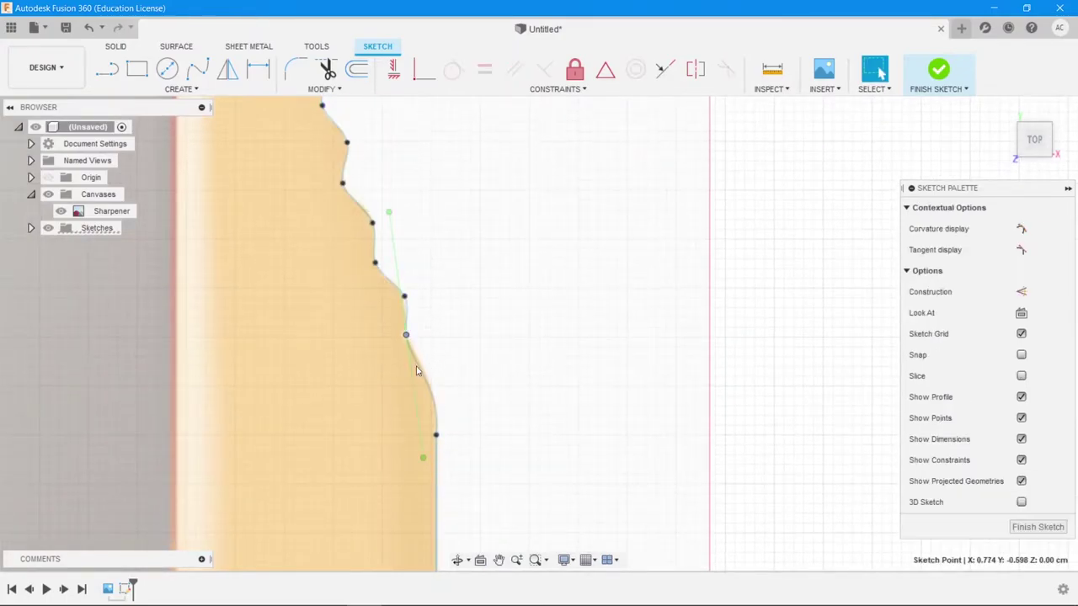
pyautogui.moveTo(410, 335); pyautogui.dragTo(408, 330)
pyautogui.click(487, 349)
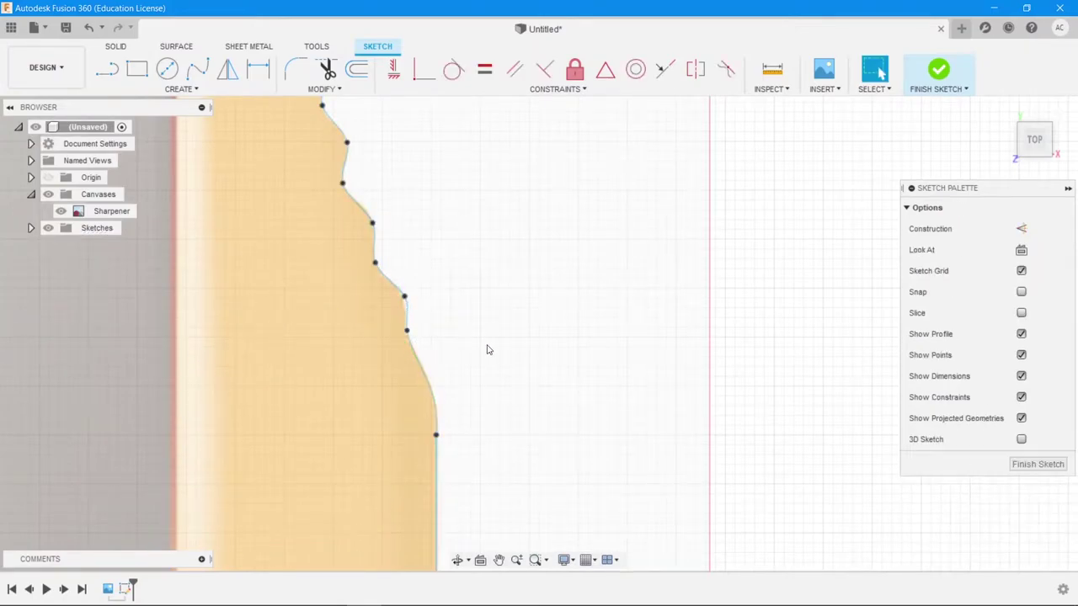
# Adjust two neighbouring spline fit points at the body's waist to about X 0.637, Y 0.051 cm and X 0.655, Y 0.093 cm.
pyautogui.moveTo(445, 242)
pyautogui.mouseDown(button='middle')
pyautogui.moveTo(484, 363)
pyautogui.moveTo(448, 284)
pyautogui.moveTo(443, 244)
pyautogui.moveTo(464, 378)
pyautogui.moveTo(467, 255)
pyautogui.moveTo(454, 200)
pyautogui.moveTo(474, 345)
pyautogui.moveTo(414, 415)
pyautogui.mouseUp(button='middle')
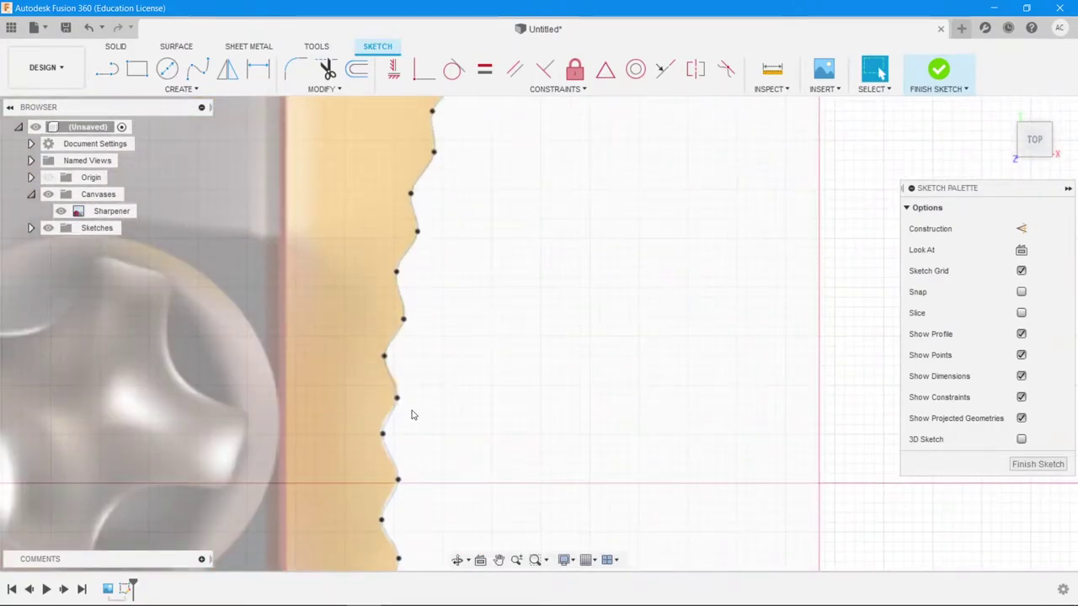
pyautogui.click(383, 434)
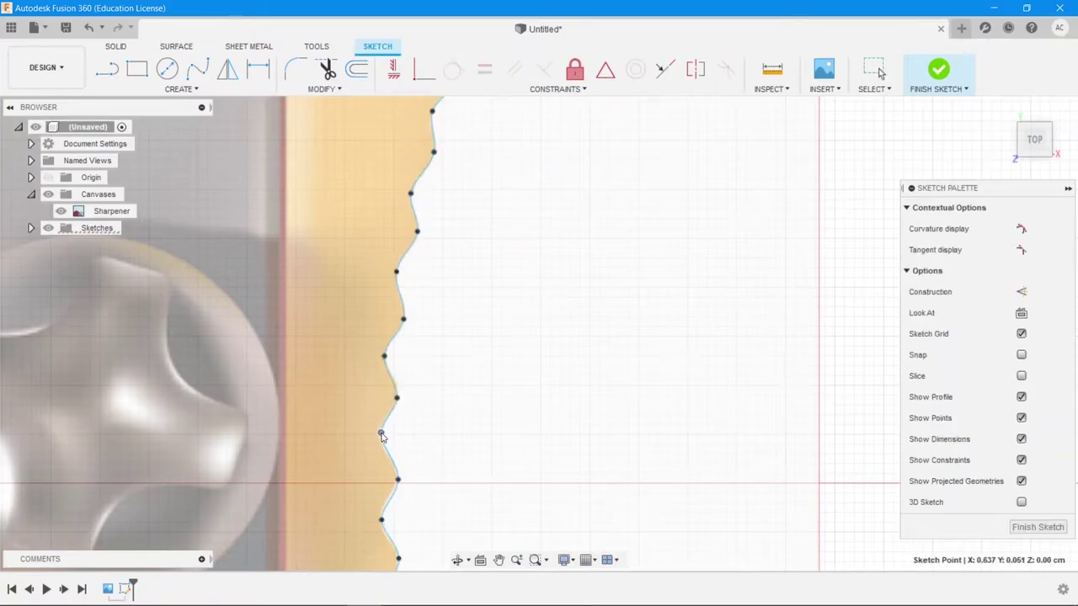
pyautogui.moveTo(398, 401); pyautogui.dragTo(400, 396)
# Try to shift the spline's upper end point outward to about X 0.804, Y 0.695 cm.
pyautogui.scroll(3, 457, 348)
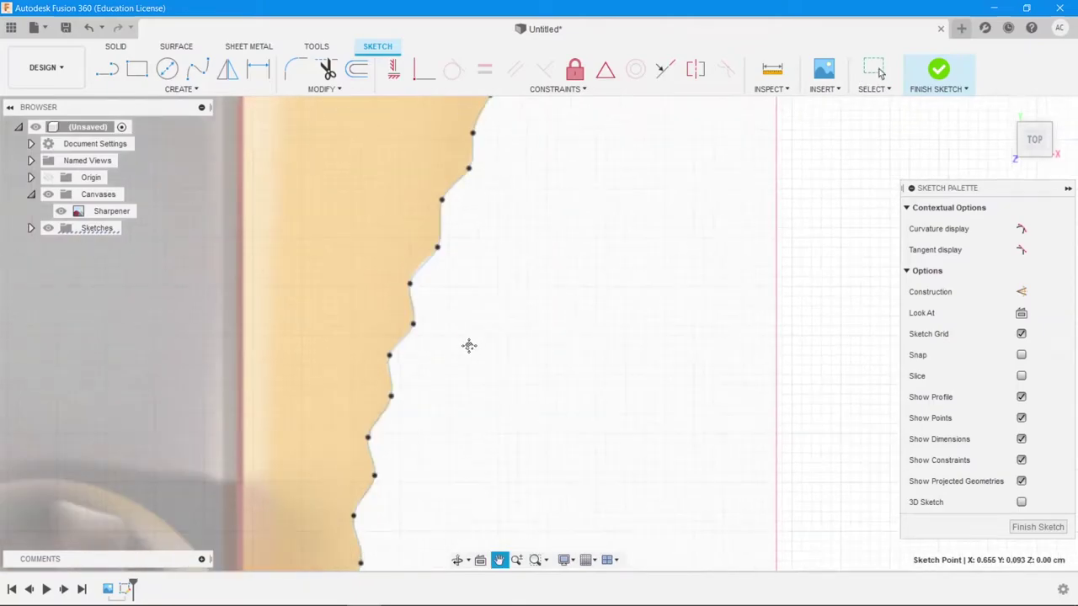
pyautogui.moveTo(539, 194); pyautogui.dragTo(517, 288, button='middle')
pyautogui.moveTo(509, 245); pyautogui.dragTo(493, 292, button='middle')
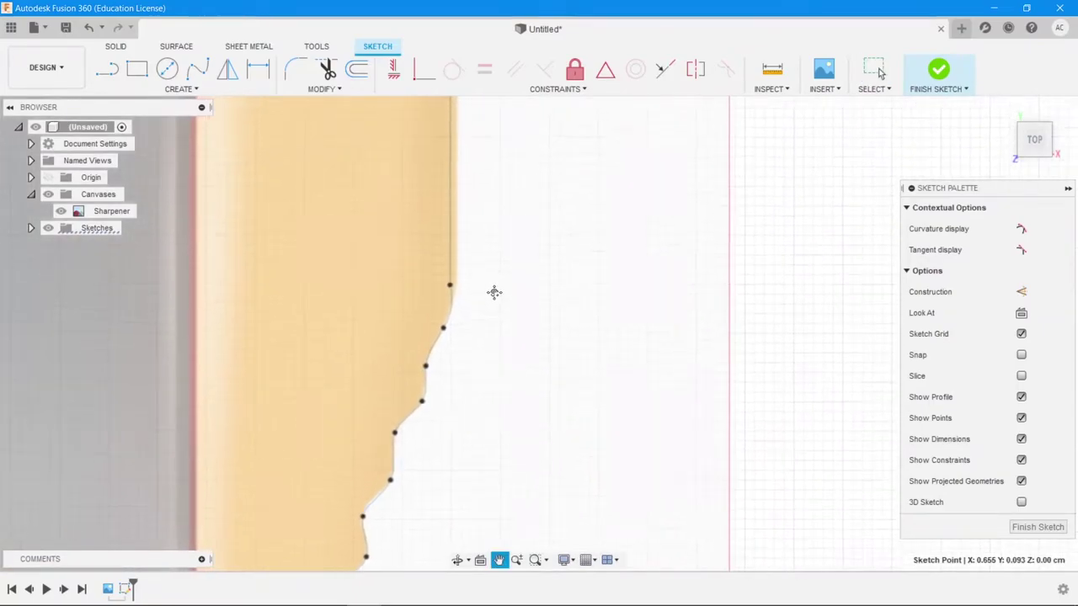
pyautogui.moveTo(451, 298); pyautogui.dragTo(454, 292)
pyautogui.scroll(-5, 510, 236)
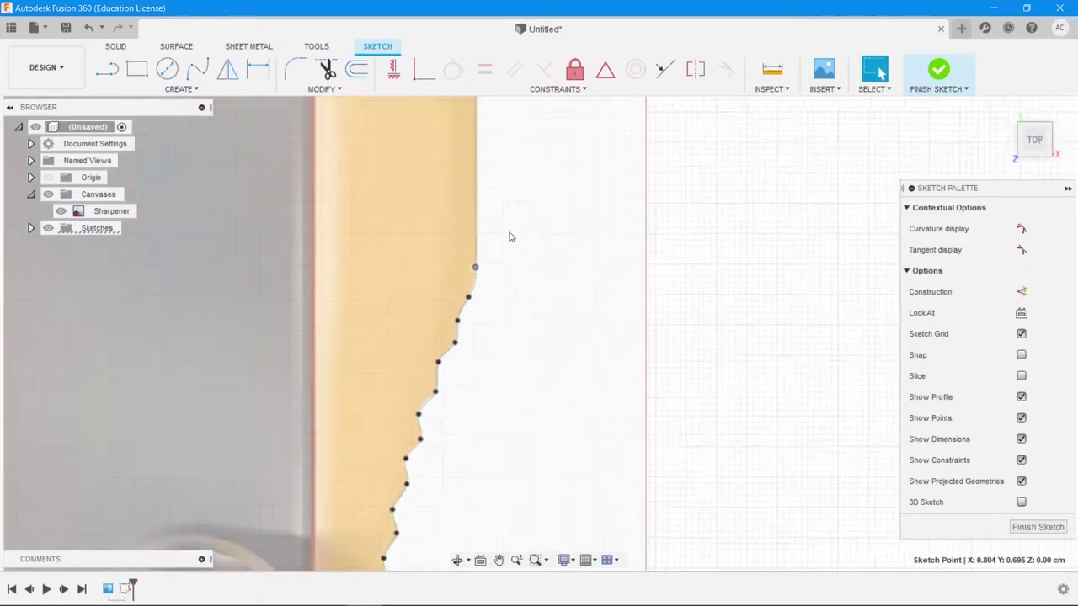
pyautogui.moveTo(510, 236); pyautogui.dragTo(533, 273, button='middle')
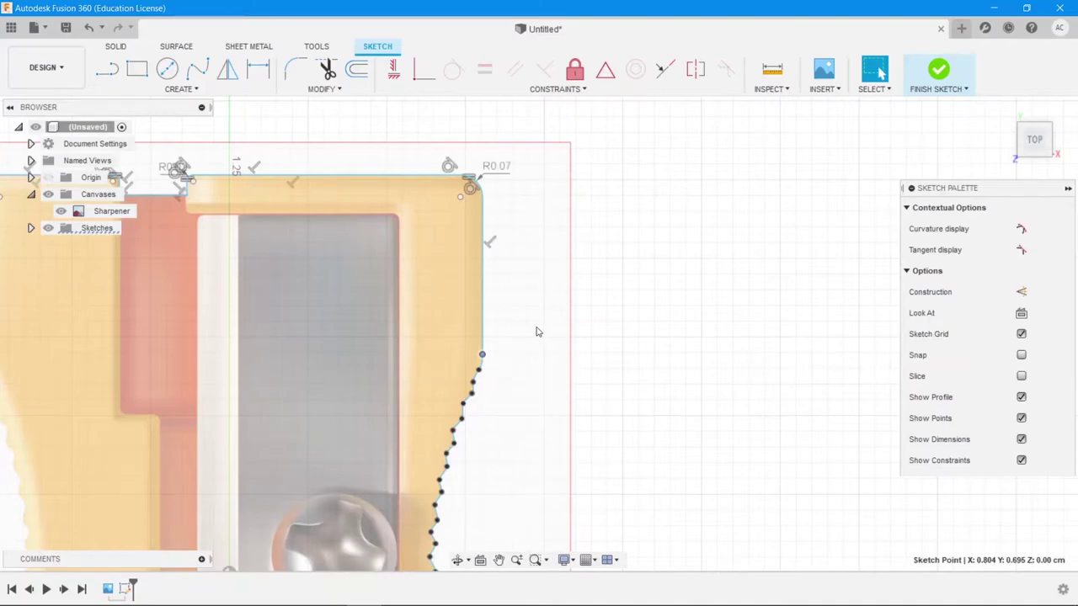
pyautogui.scroll(5, 505, 360)
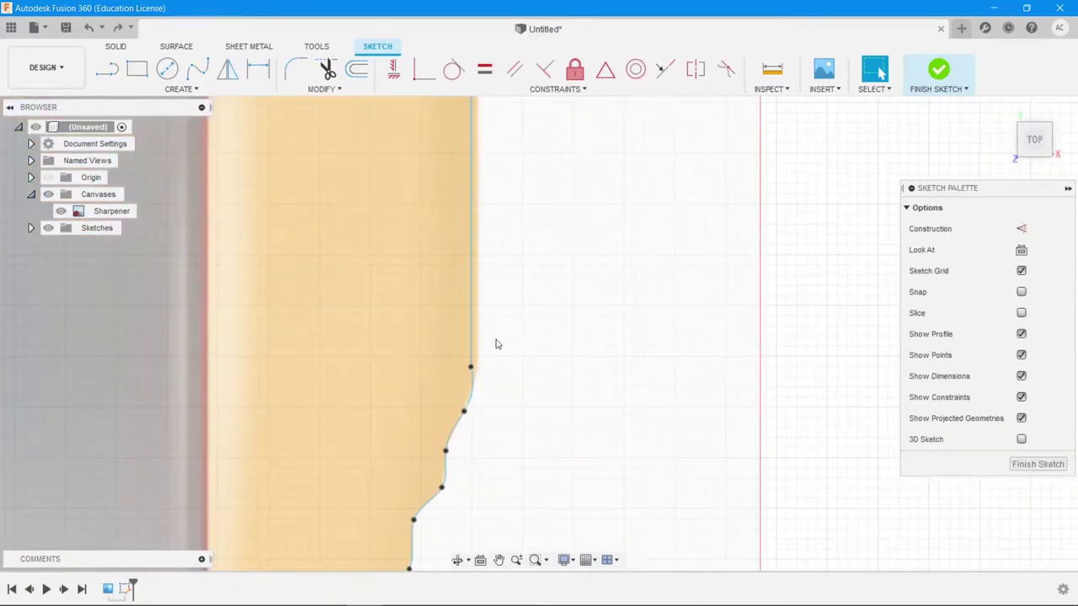
pyautogui.hotkey('ctrl', 'z')
pyautogui.hotkey('ctrl', 'y')
# Shift the upper right side line outward onto the body's edge, with a length of about 0.508 cm.
pyautogui.scroll(-3, 522, 337)
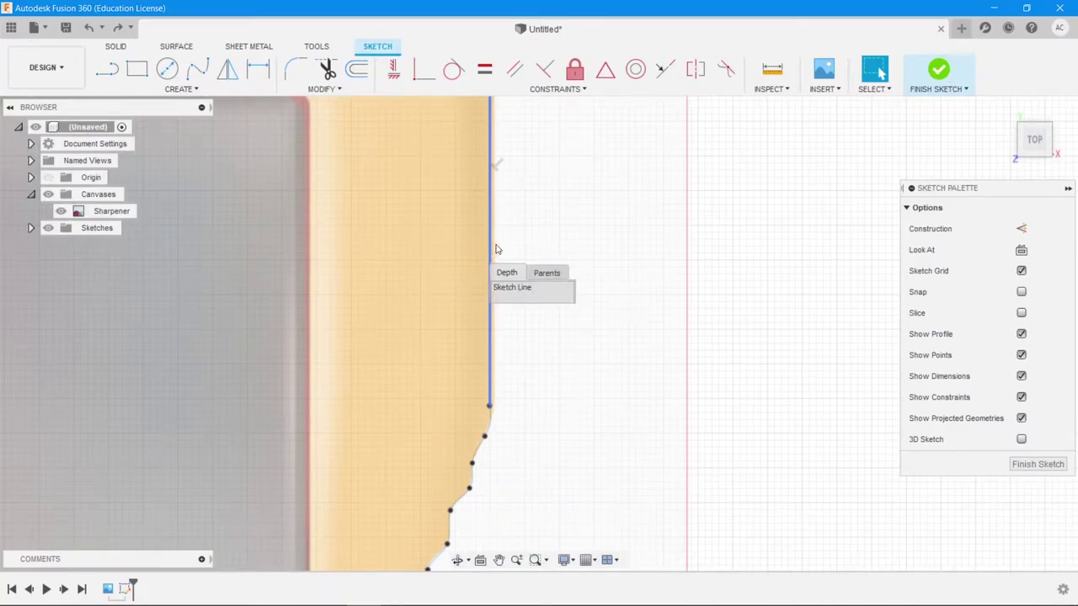
pyautogui.moveTo(490, 250); pyautogui.dragTo(496, 252)
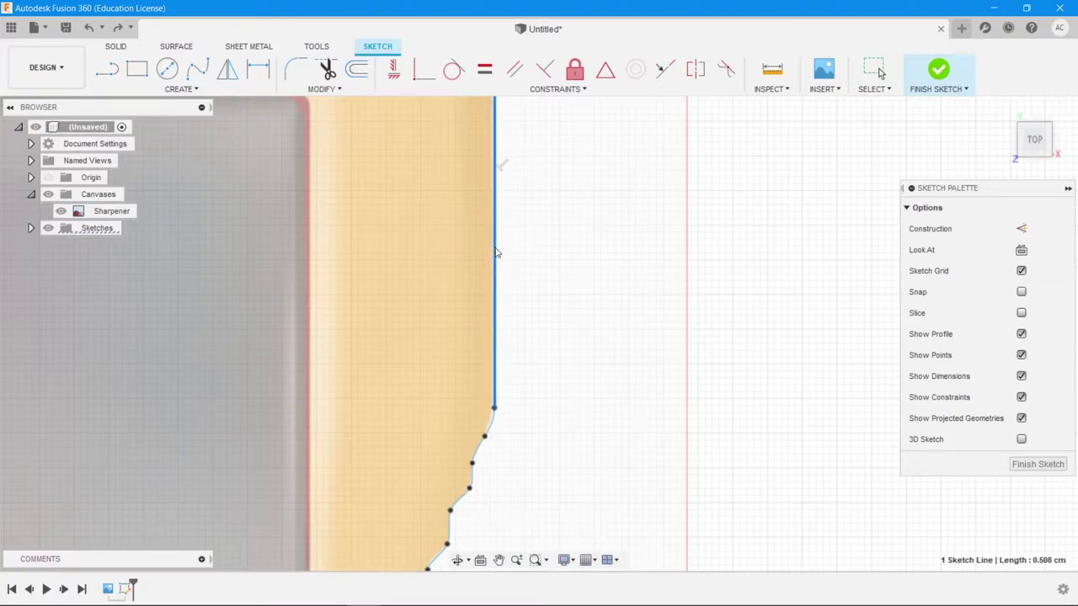
pyautogui.scroll(-3, 537, 253)
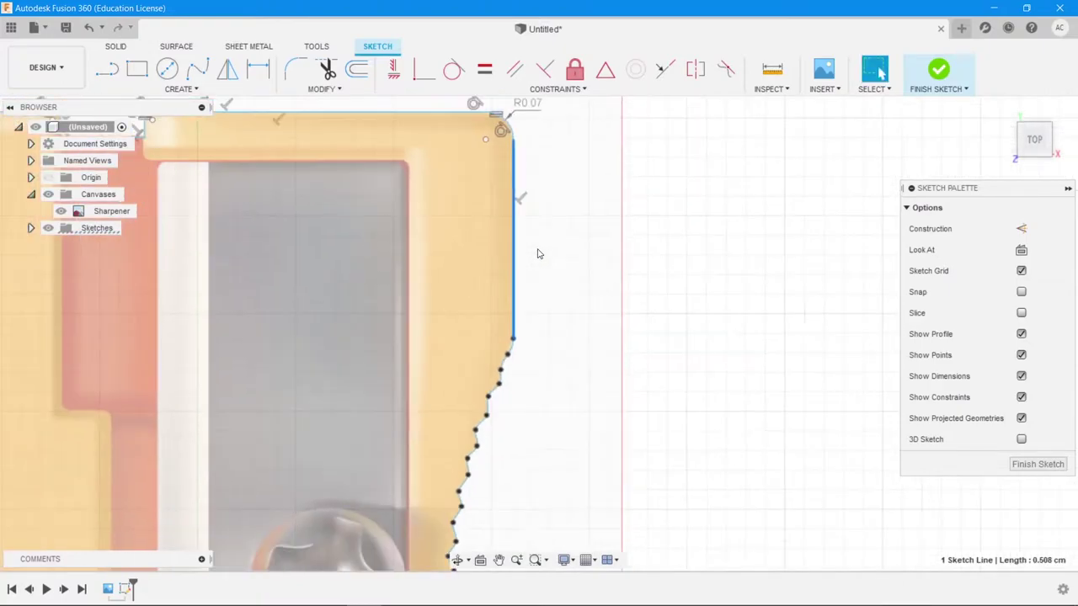
# Nudge the lower right side line onto the body's edge, with a length of about 0.495 cm.
pyautogui.scroll(-10, 549, 362)
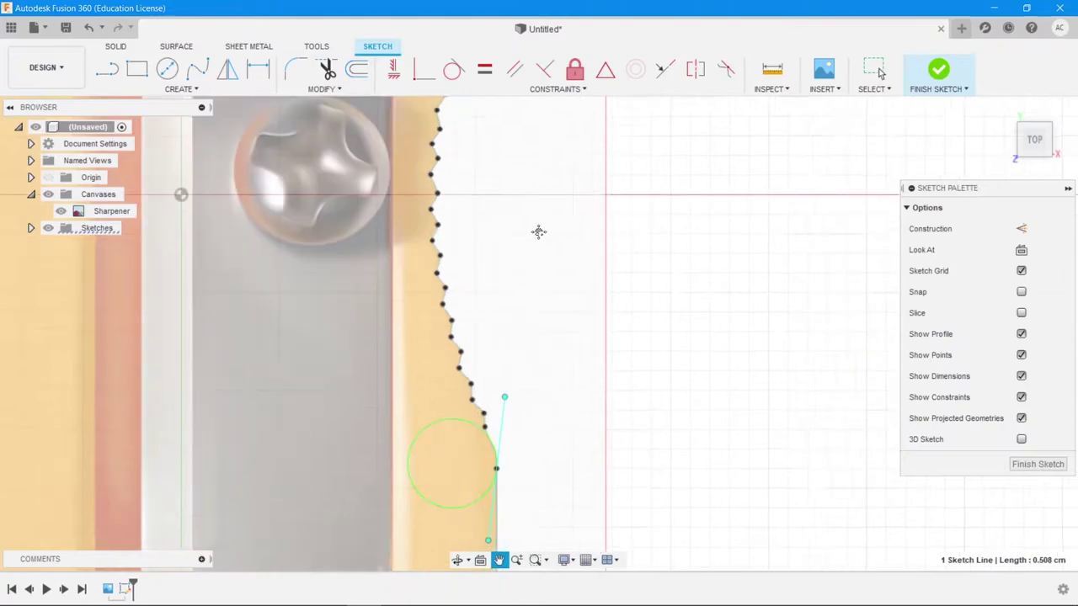
pyautogui.moveTo(480, 317); pyautogui.dragTo(489, 295)
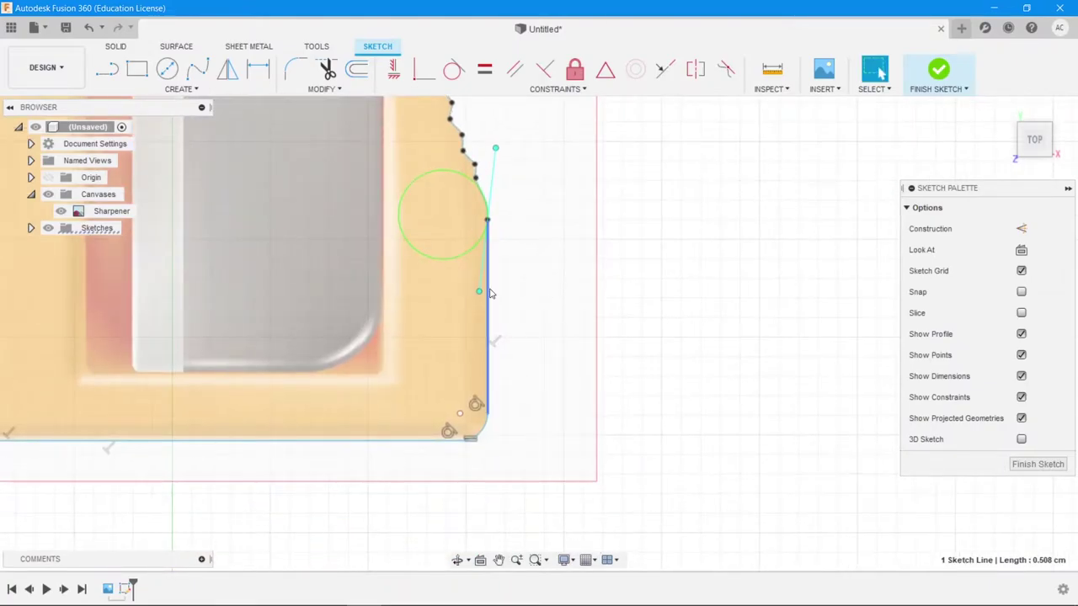
pyautogui.scroll(-5, 548, 250)
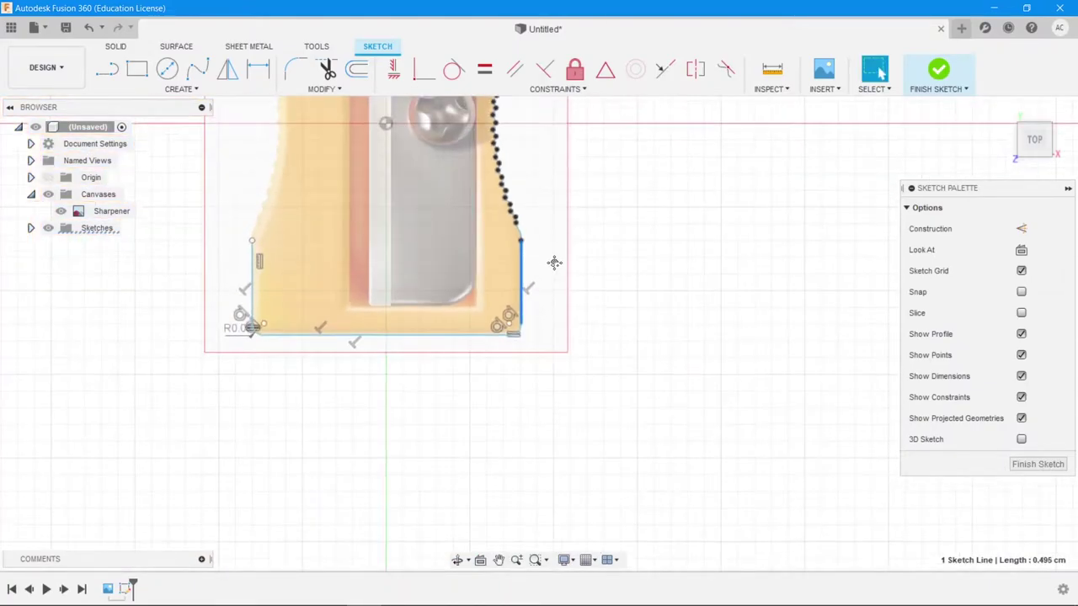
# Examine the traced right side of the body against the reference image from the upper to the lower corner.
pyautogui.scroll(5, 553, 255)
pyautogui.click(530, 125)
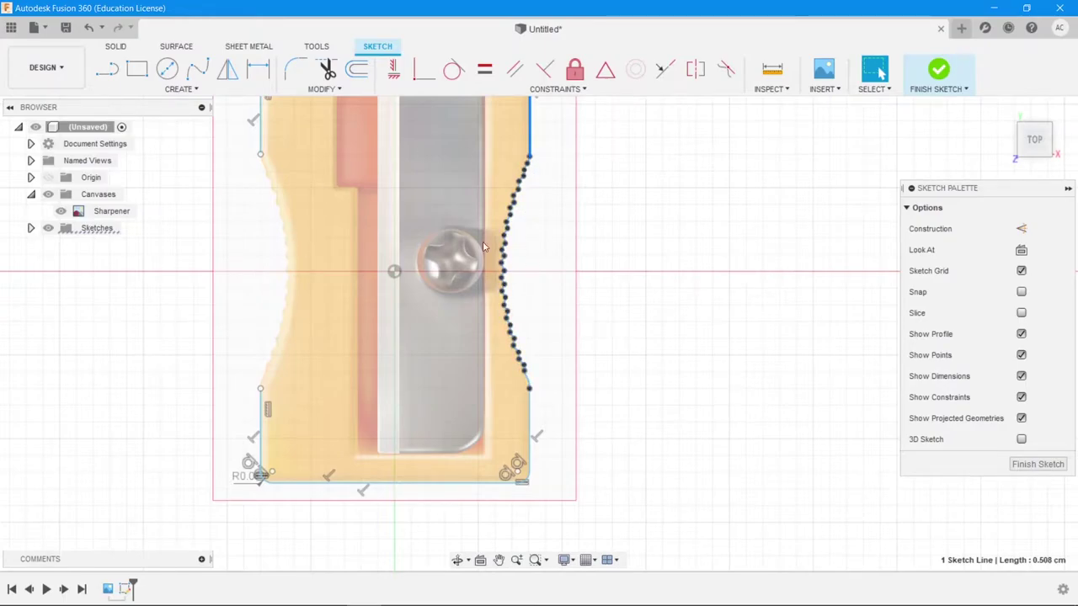
pyautogui.scroll(3, 554, 237)
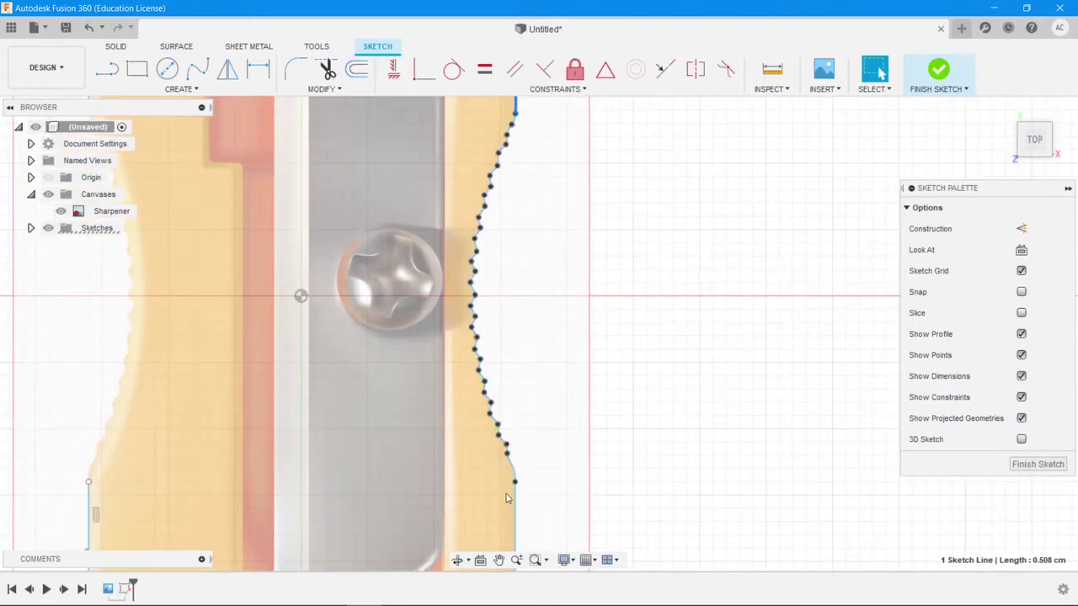
pyautogui.scroll(-2, 555, 436)
pyautogui.moveTo(552, 437); pyautogui.dragTo(557, 331, button='middle')
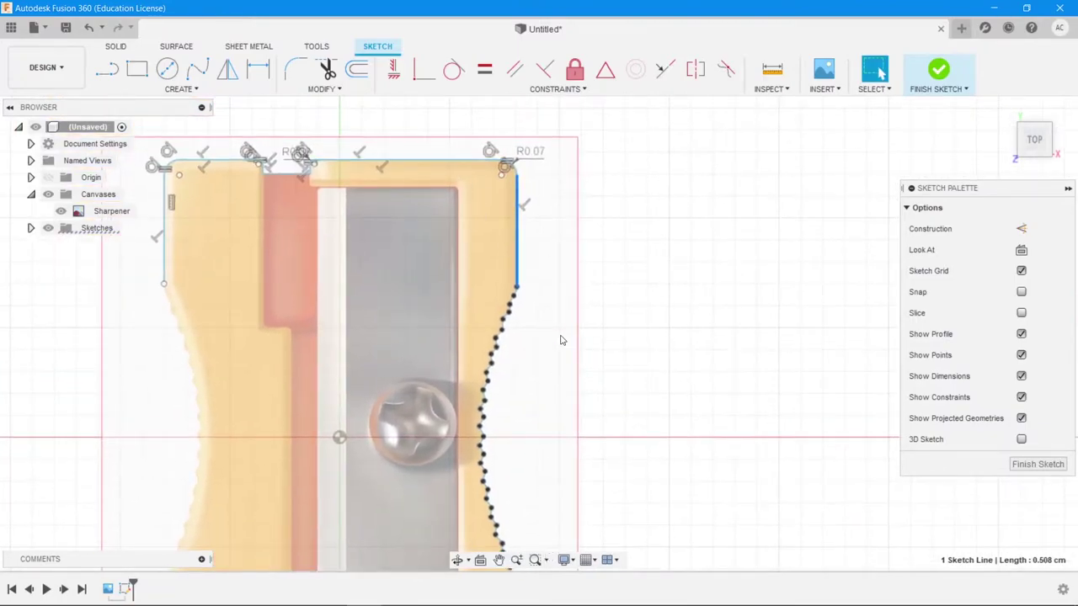
pyautogui.scroll(-1, 552, 403)
pyautogui.moveTo(552, 403); pyautogui.dragTo(558, 277, button='middle')
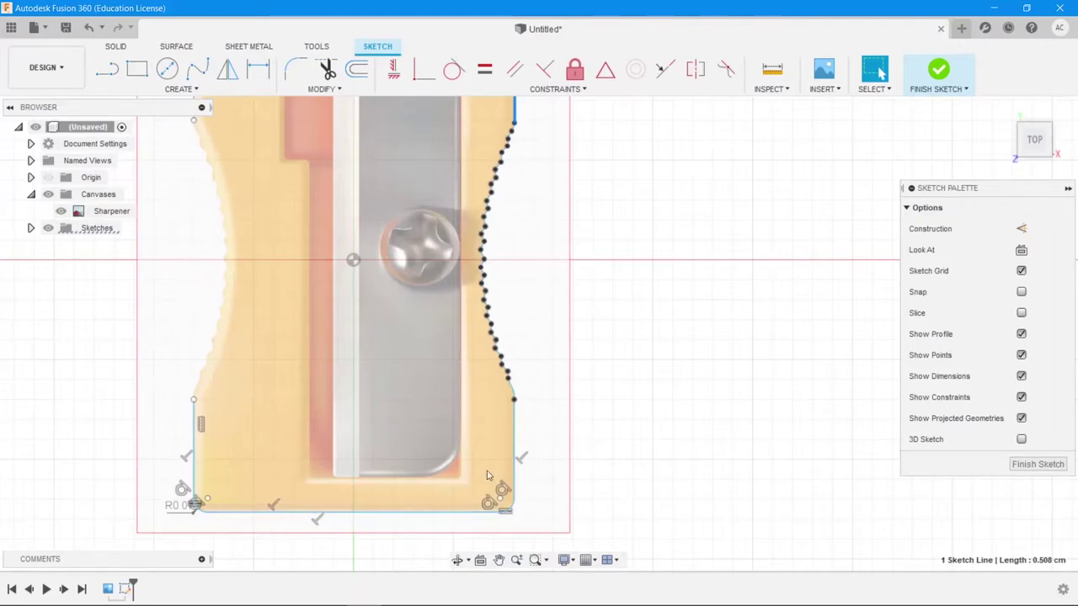
pyautogui.moveTo(534, 314); pyautogui.dragTo(552, 449, button='middle')
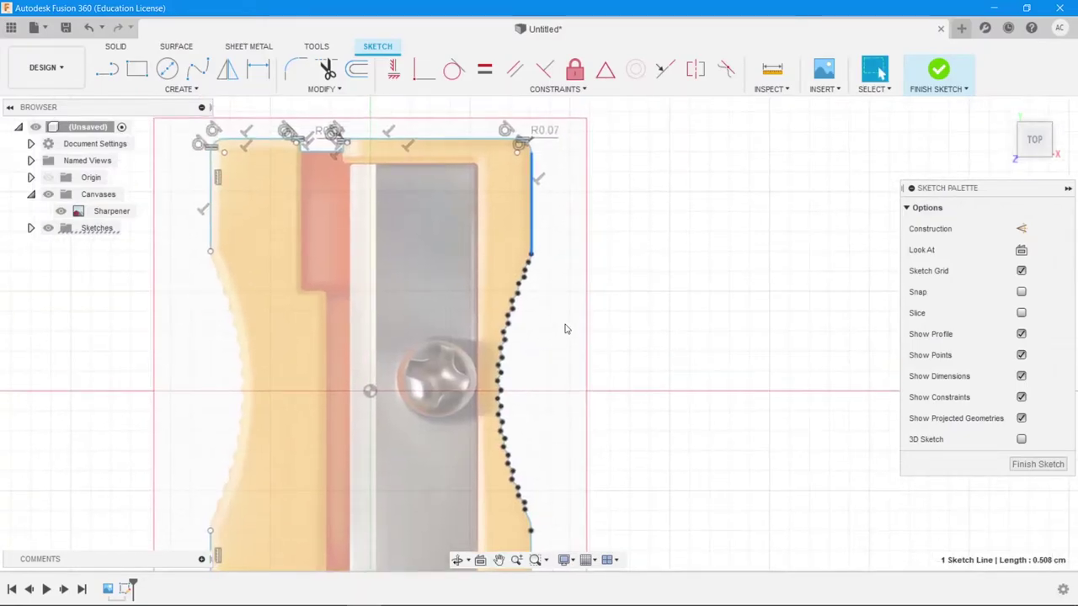
pyautogui.moveTo(578, 357); pyautogui.dragTo(601, 243, button='middle')
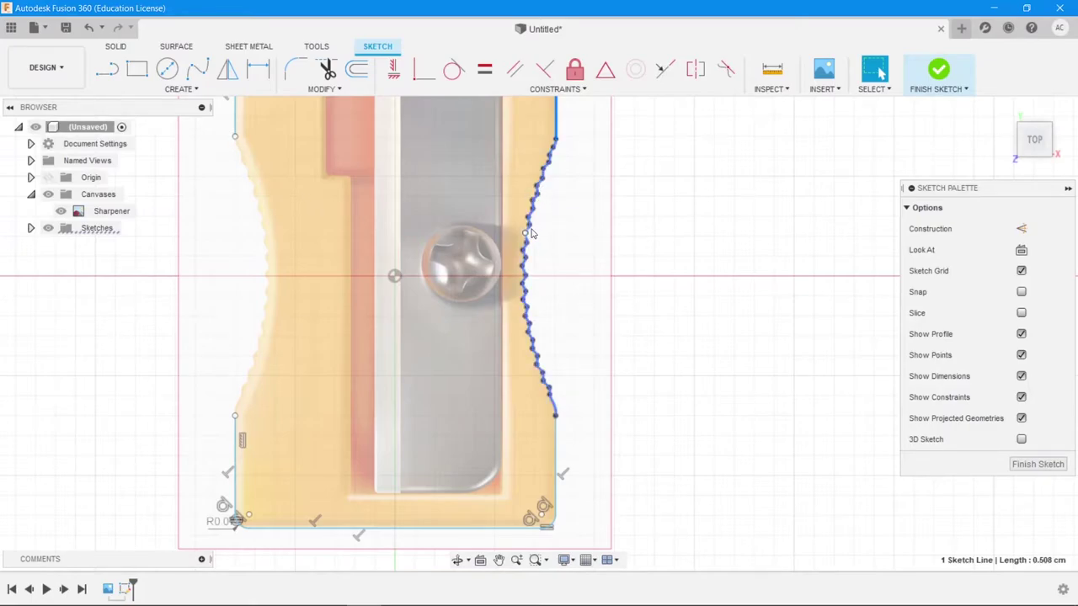
pyautogui.click(217, 90)
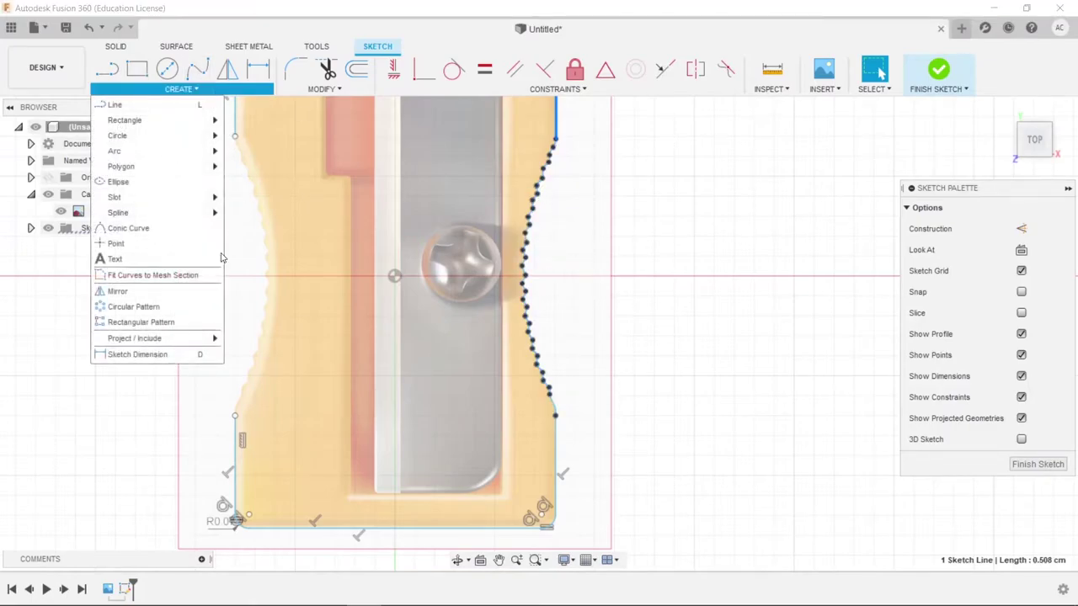
pyautogui.click(224, 292)
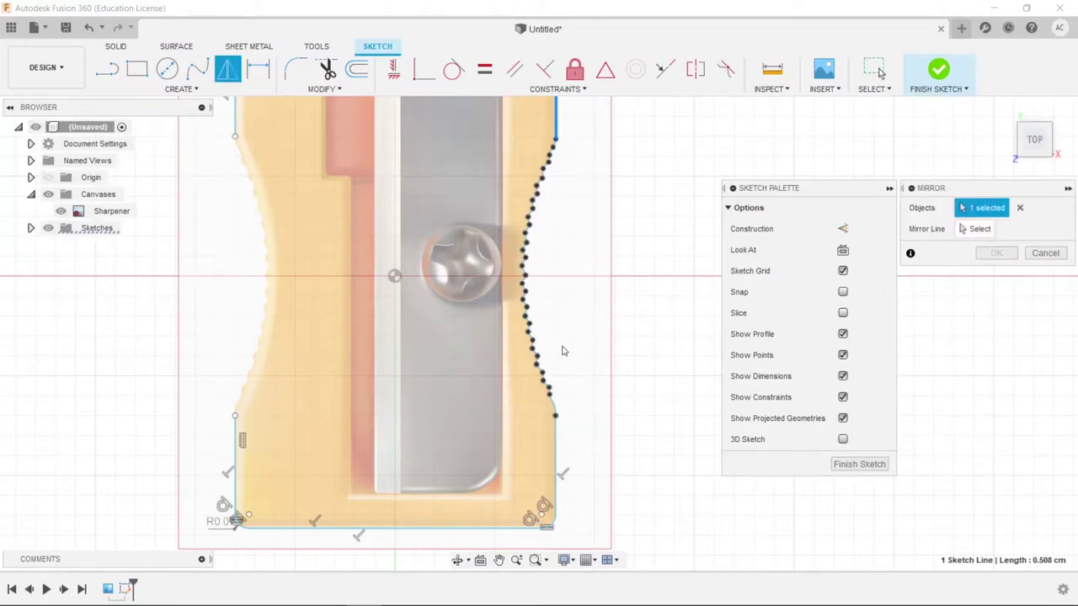
pyautogui.click(548, 403)
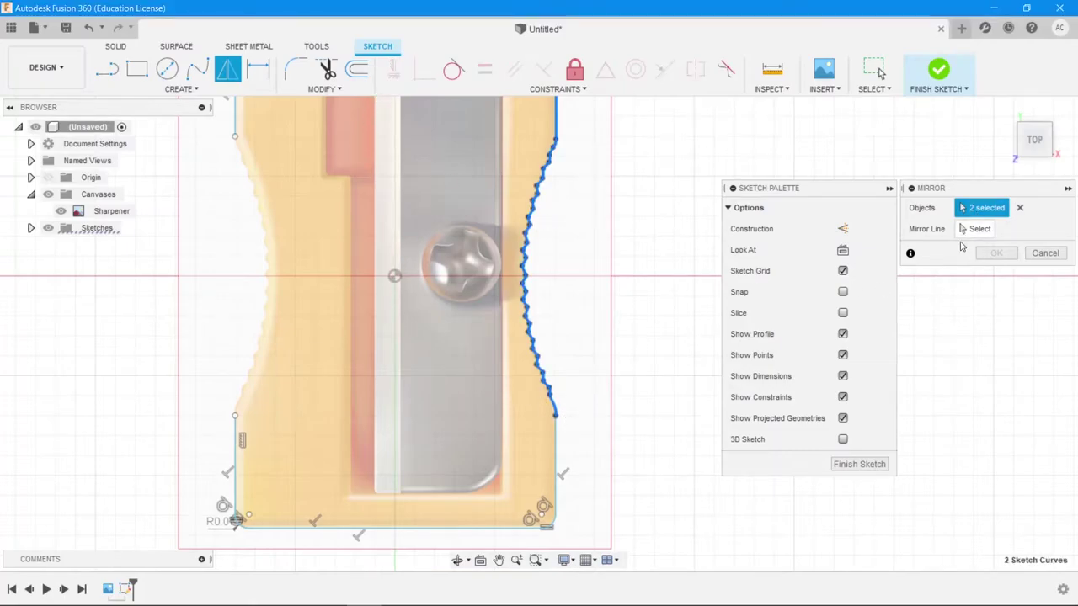
pyautogui.click(1044, 253)
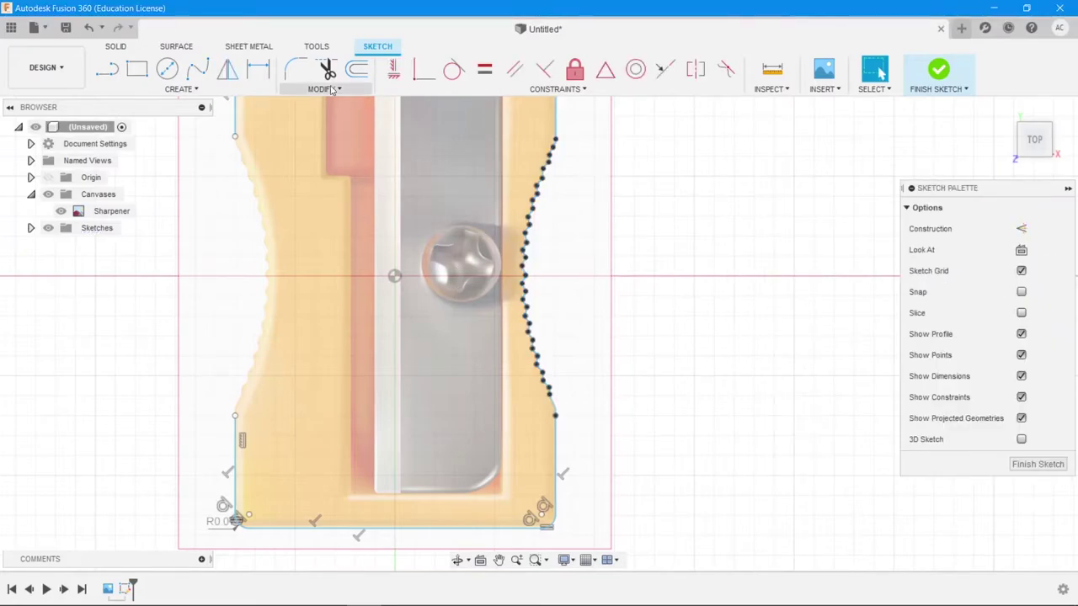
# Draw a vertical centre line from the body's top edge straight down to the sketch origin.
pyautogui.click(106, 69)
pyautogui.moveTo(636, 238); pyautogui.dragTo(629, 397, button='middle')
pyautogui.click(386, 437)
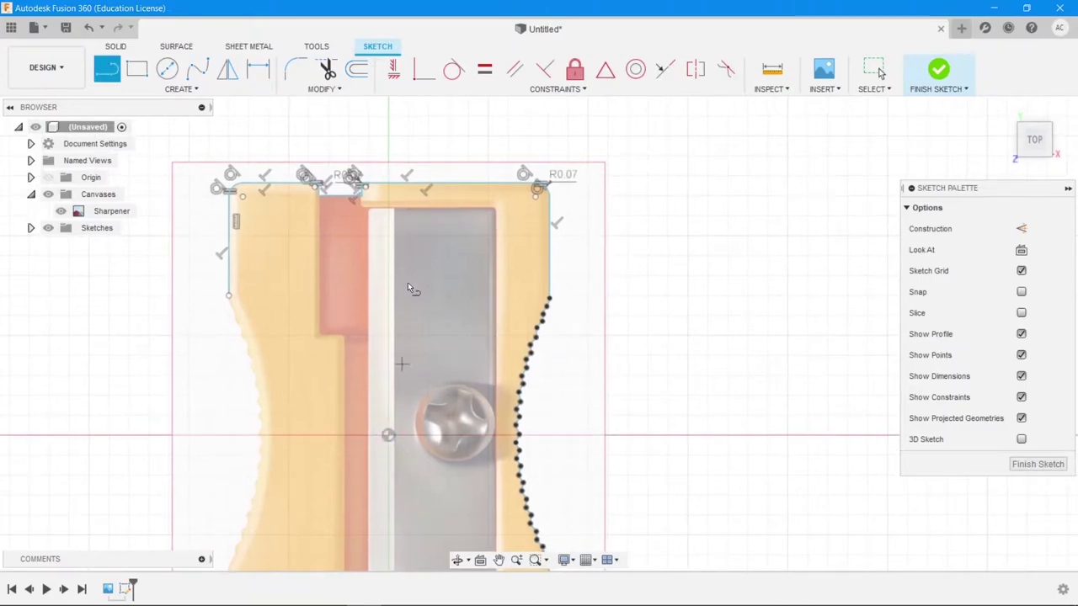
pyautogui.click(388, 184)
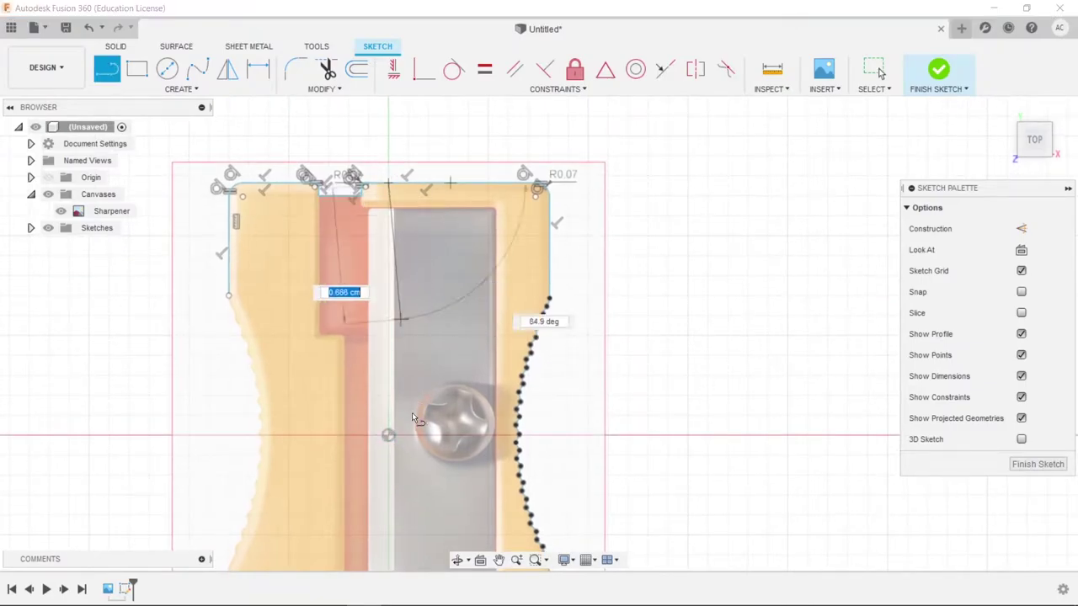
pyautogui.click(388, 435)
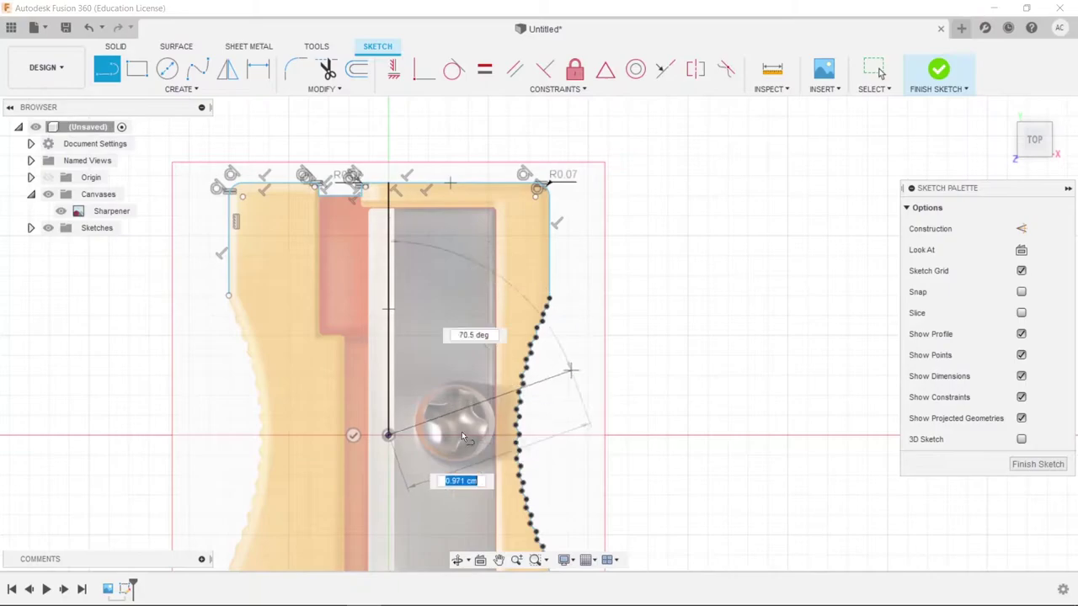
pyautogui.press('Escape')
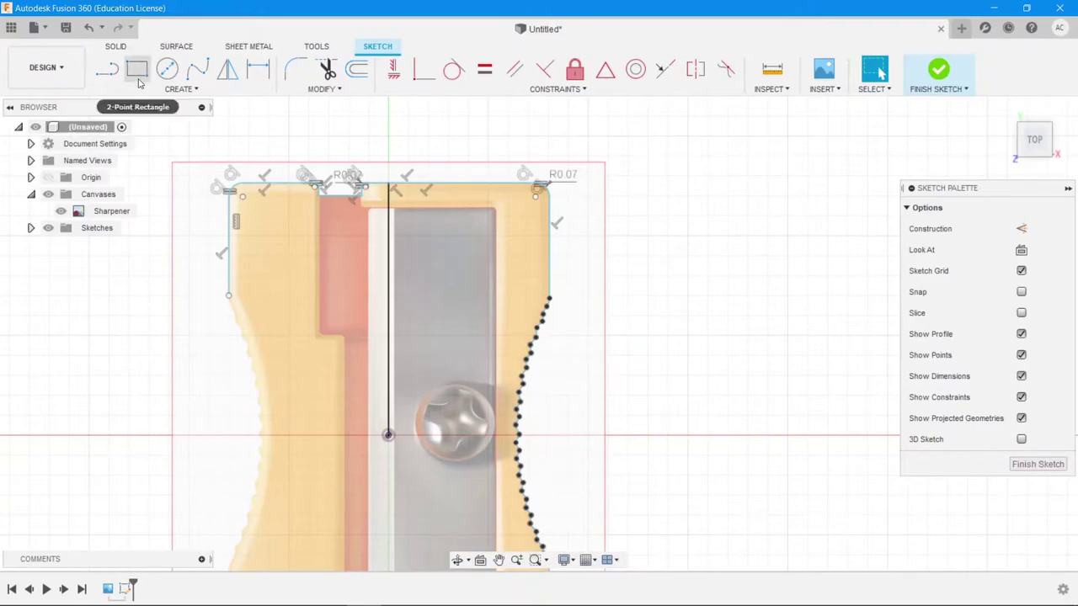
# Mirror the wavy right spline about the vertical centre line to form the body's left grip edge.
pyautogui.click(179, 88)
pyautogui.click(118, 290)
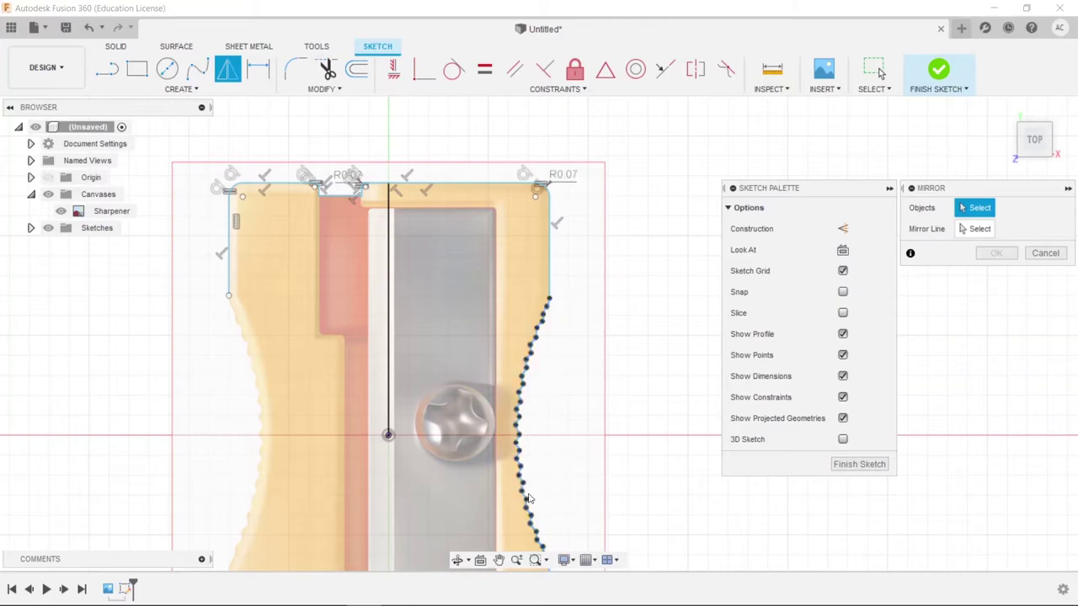
pyautogui.scroll(5, 522, 477)
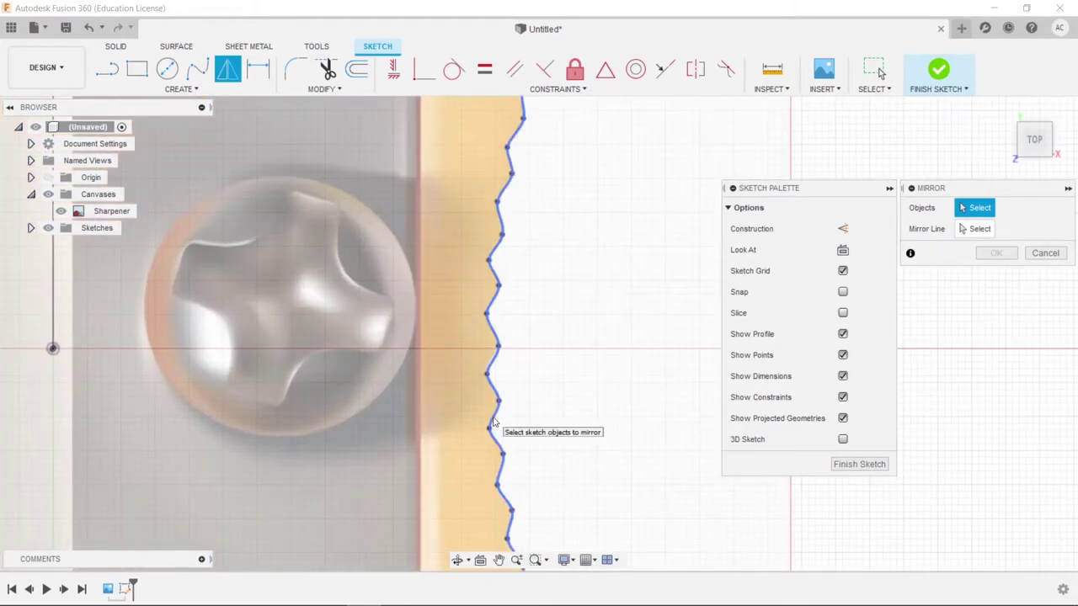
pyautogui.click(493, 423)
pyautogui.click(978, 229)
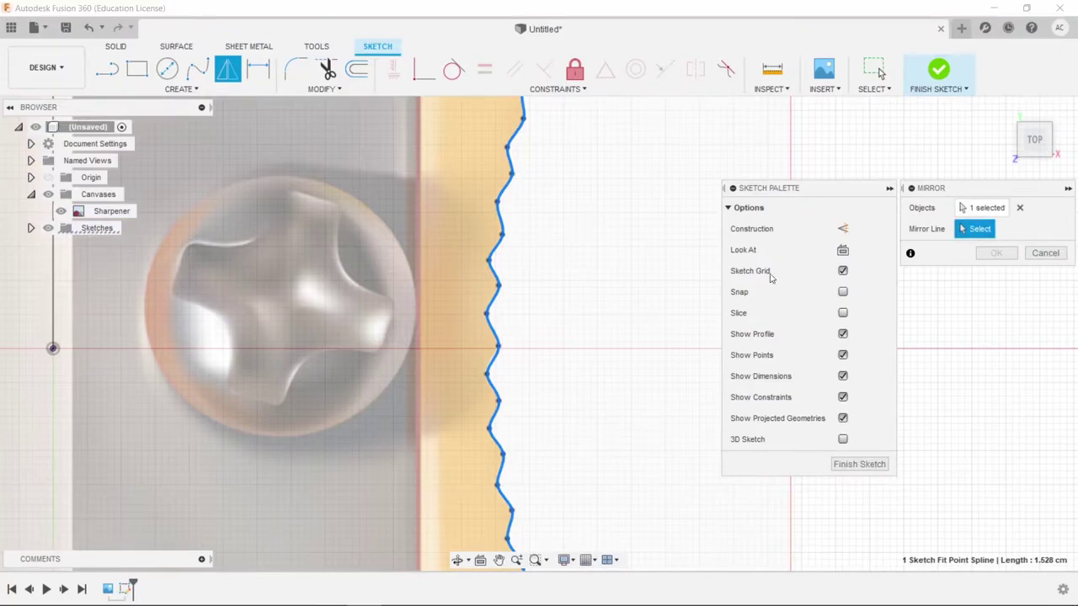
pyautogui.click(53, 309)
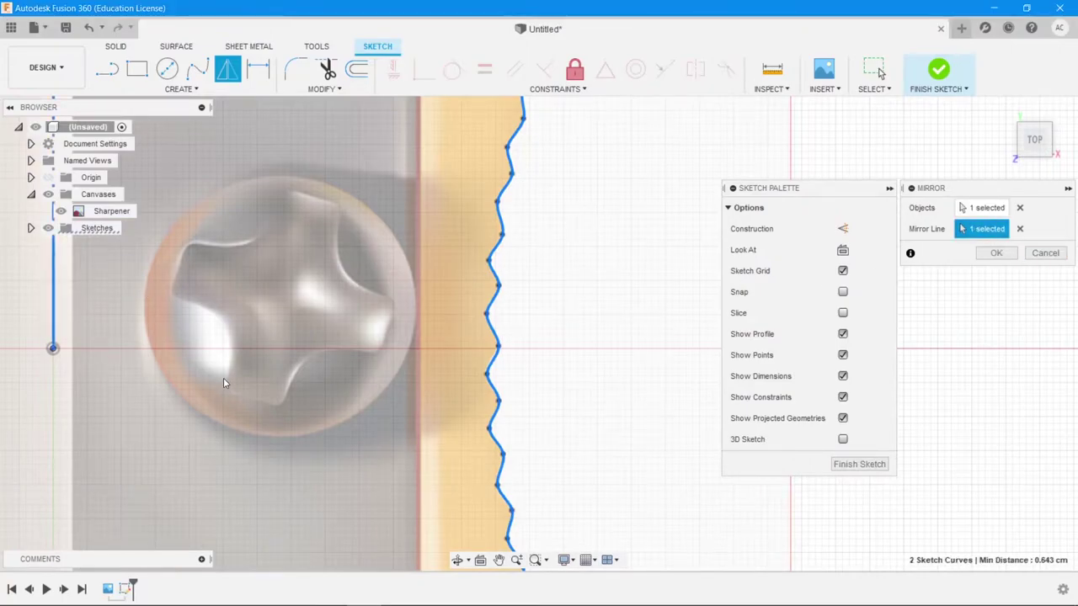
pyautogui.scroll(-3, 224, 378)
pyautogui.scroll(-3, 230, 376)
pyautogui.moveTo(235, 417); pyautogui.dragTo(520, 375, button='middle')
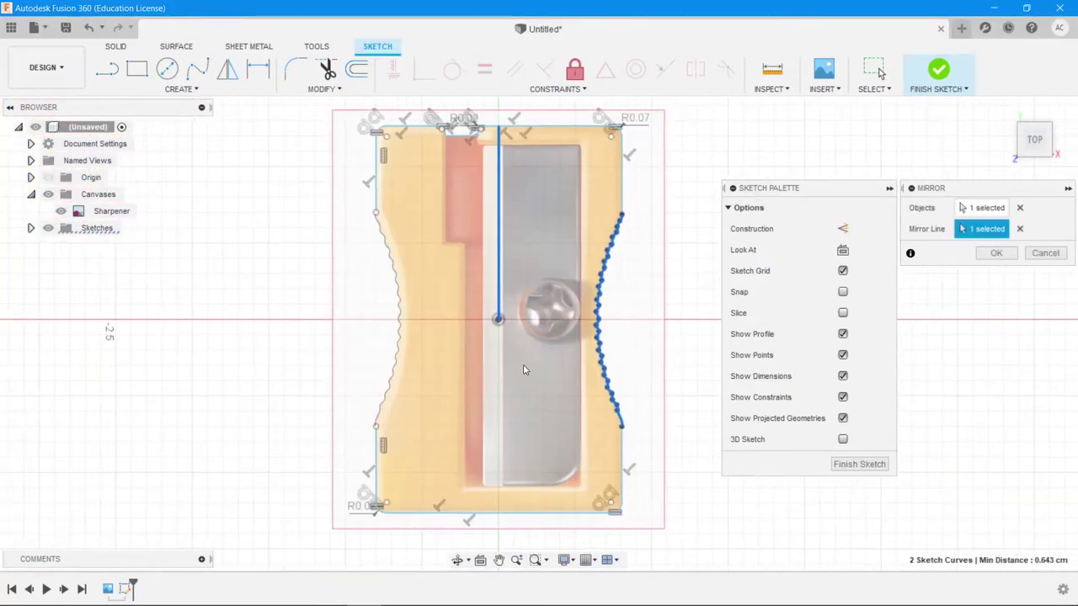
pyautogui.scroll(6, 395, 239)
pyautogui.scroll(2, 393, 234)
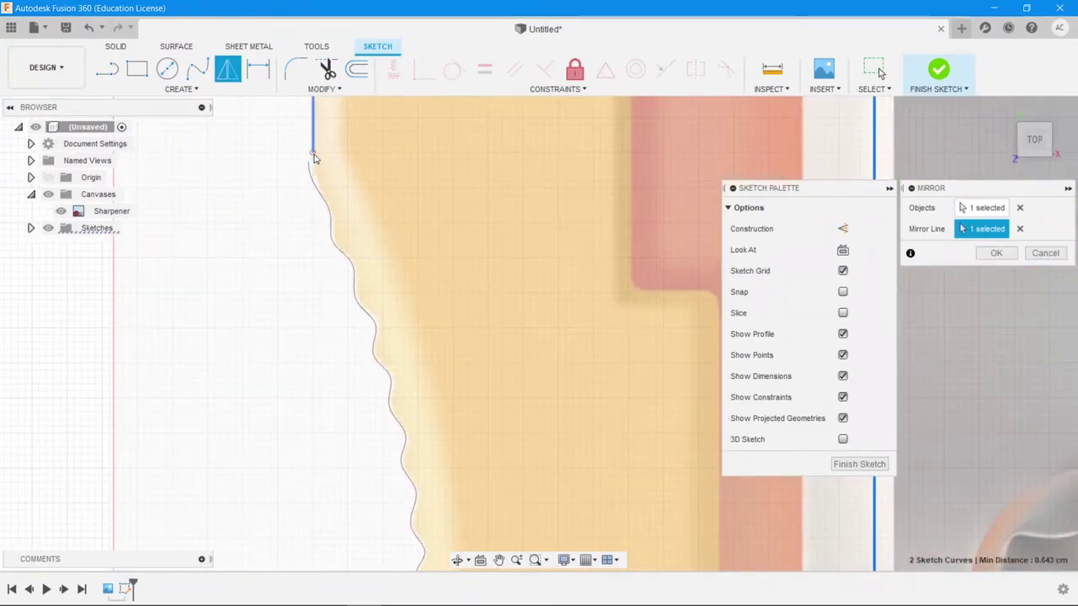
pyautogui.moveTo(541, 432)
pyautogui.mouseDown(button='middle')
pyautogui.moveTo(509, 371)
pyautogui.moveTo(481, 202)
pyautogui.mouseUp(button='middle')
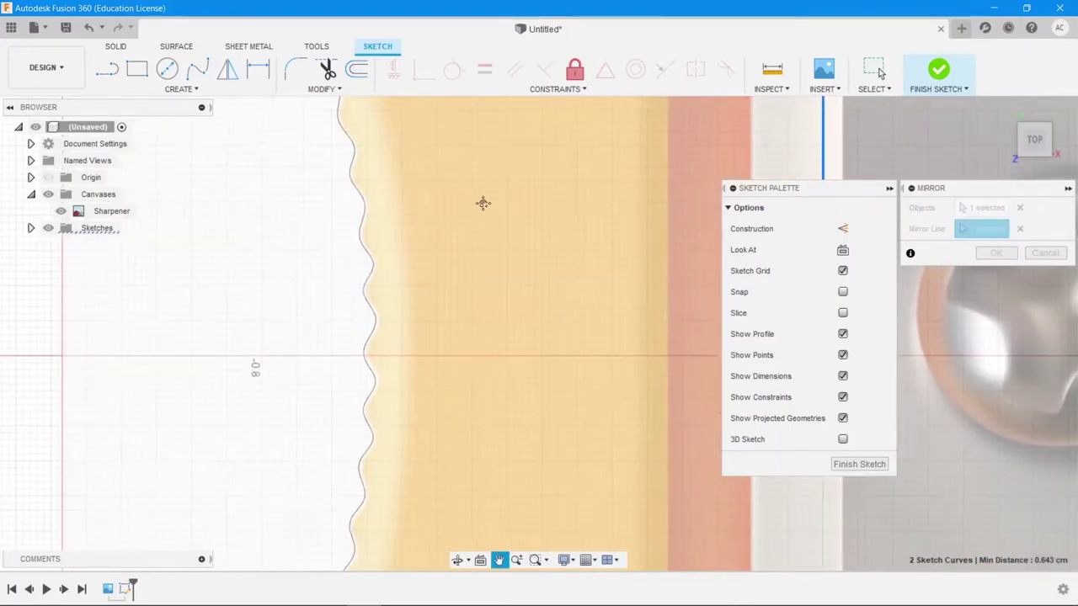
pyautogui.moveTo(450, 479); pyautogui.dragTo(472, 349, button='middle')
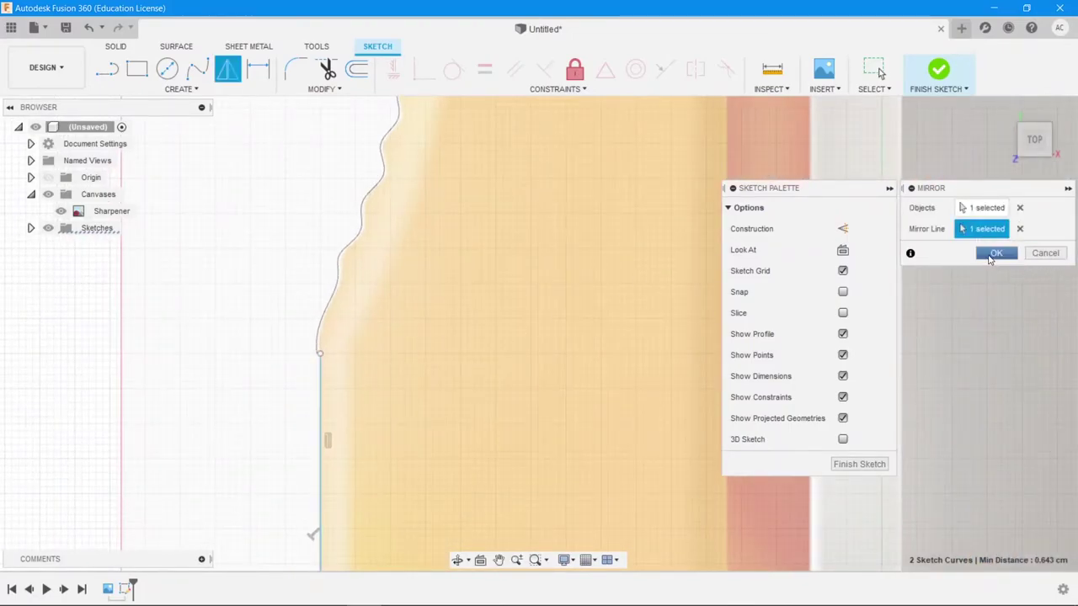
pyautogui.click(996, 253)
# Turn on sketch snapping and shift the mirrored left spline towards the end of the lower left side line.
pyautogui.click(350, 246)
pyautogui.moveTo(353, 245); pyautogui.dragTo(356, 251)
pyautogui.click(1021, 333)
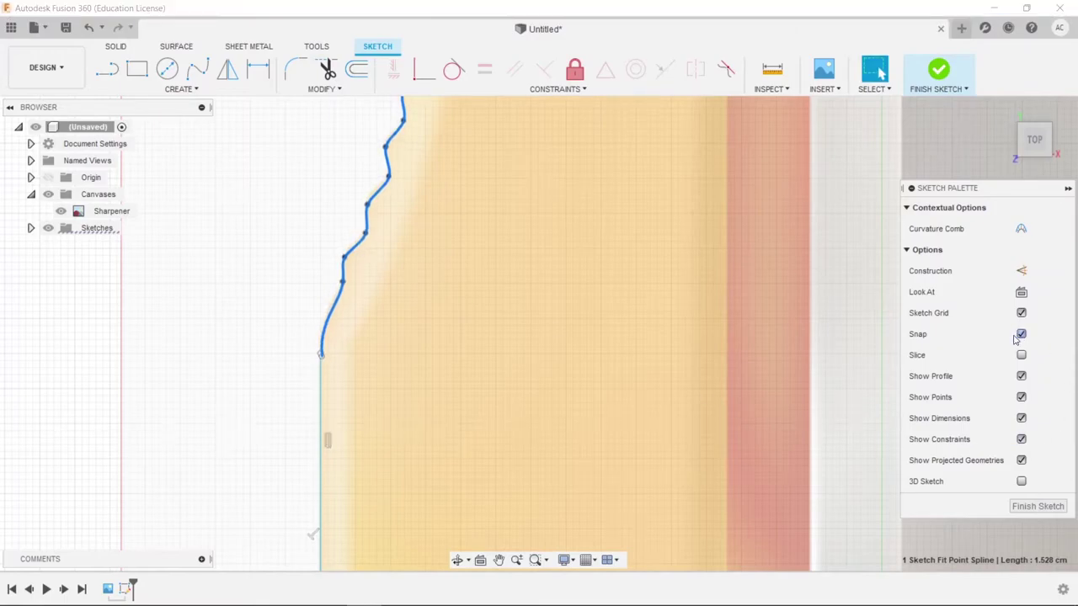
pyautogui.moveTo(326, 331); pyautogui.dragTo(325, 344)
pyautogui.press('Escape')
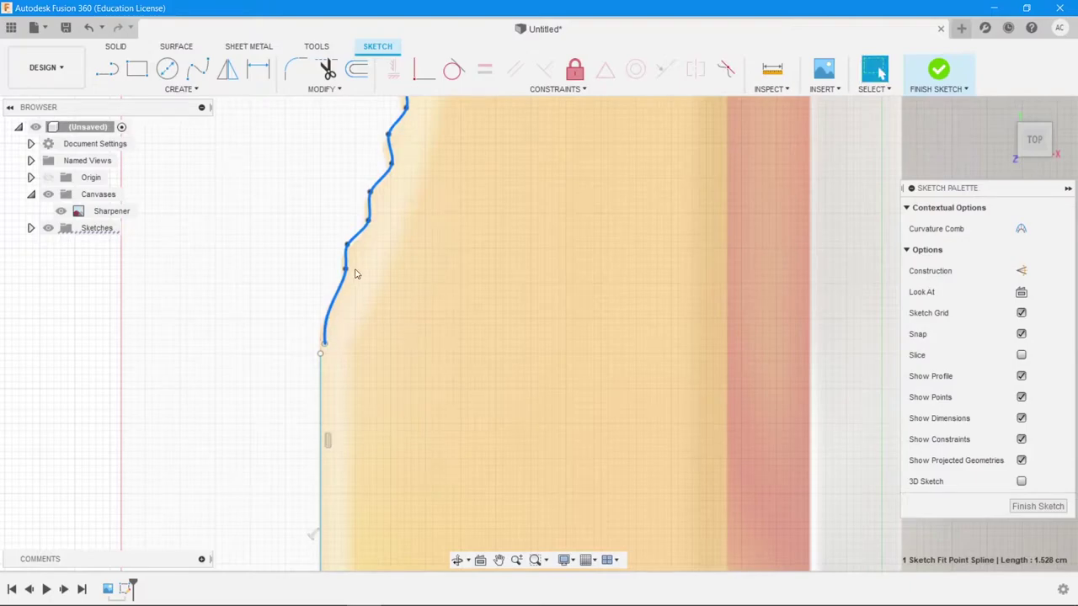
pyautogui.click(389, 180)
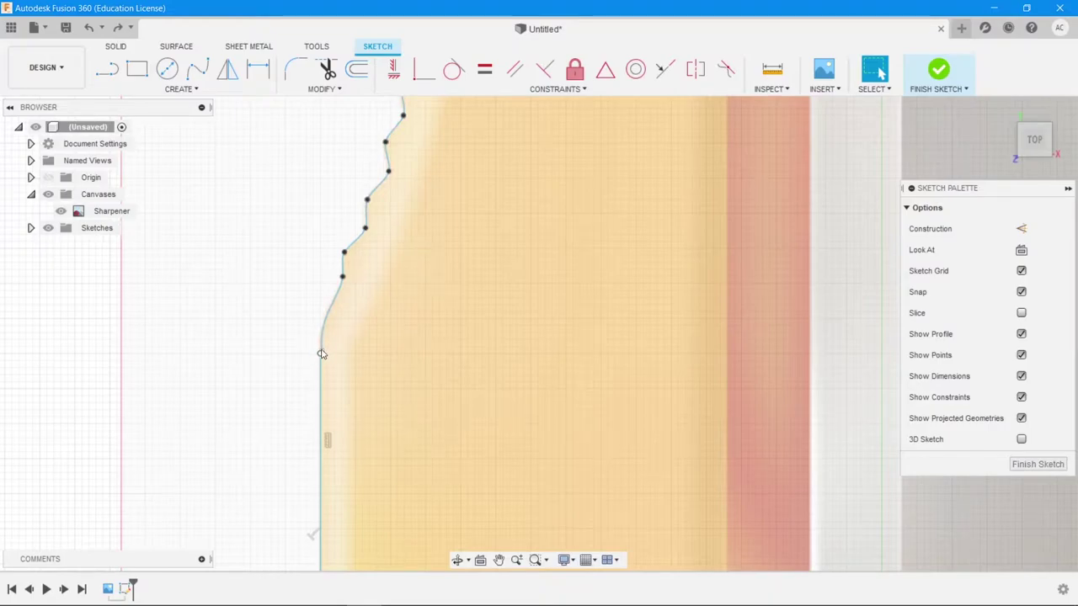
# Join the mirrored spline's lower end to the upper end point of the lower left side line.
pyautogui.scroll(2, 319, 358)
pyautogui.scroll(3, 319, 361)
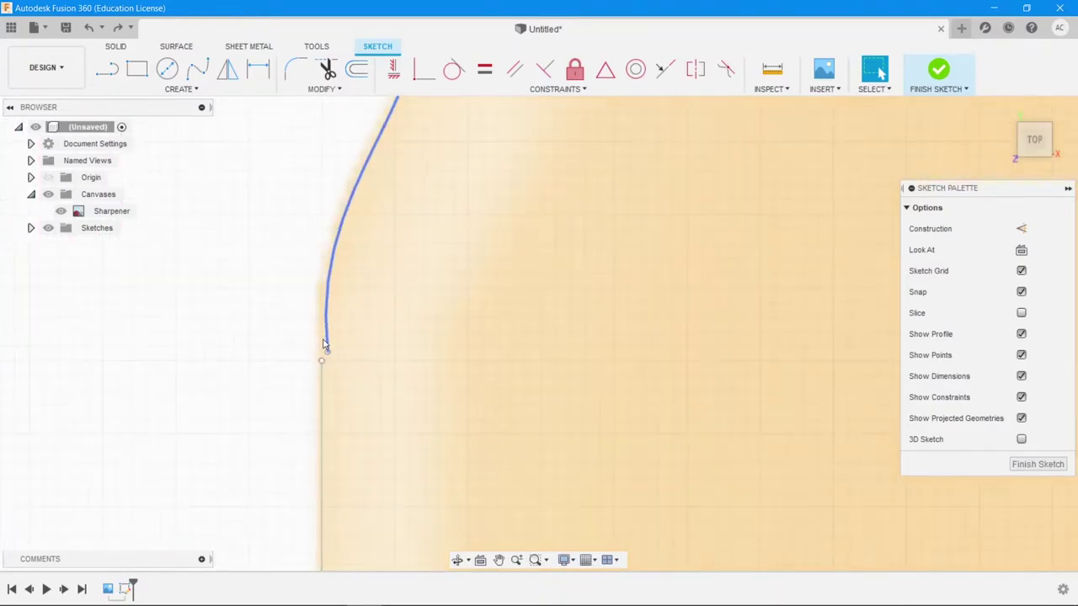
pyautogui.moveTo(327, 366); pyautogui.dragTo(320, 378)
pyautogui.click(446, 341)
pyautogui.scroll(-6, 442, 337)
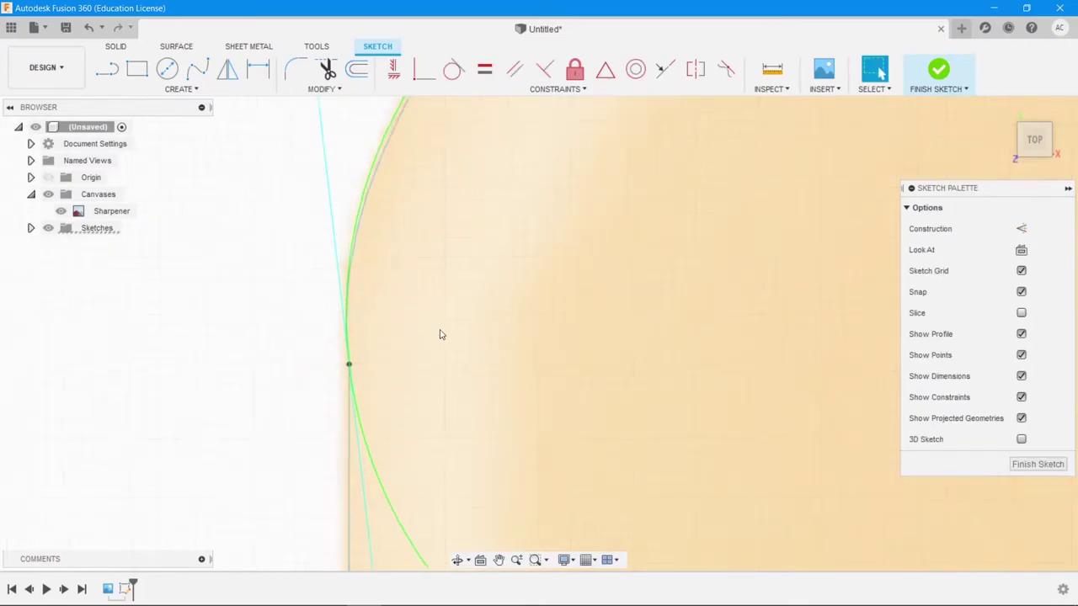
pyautogui.scroll(-1, 561, 276)
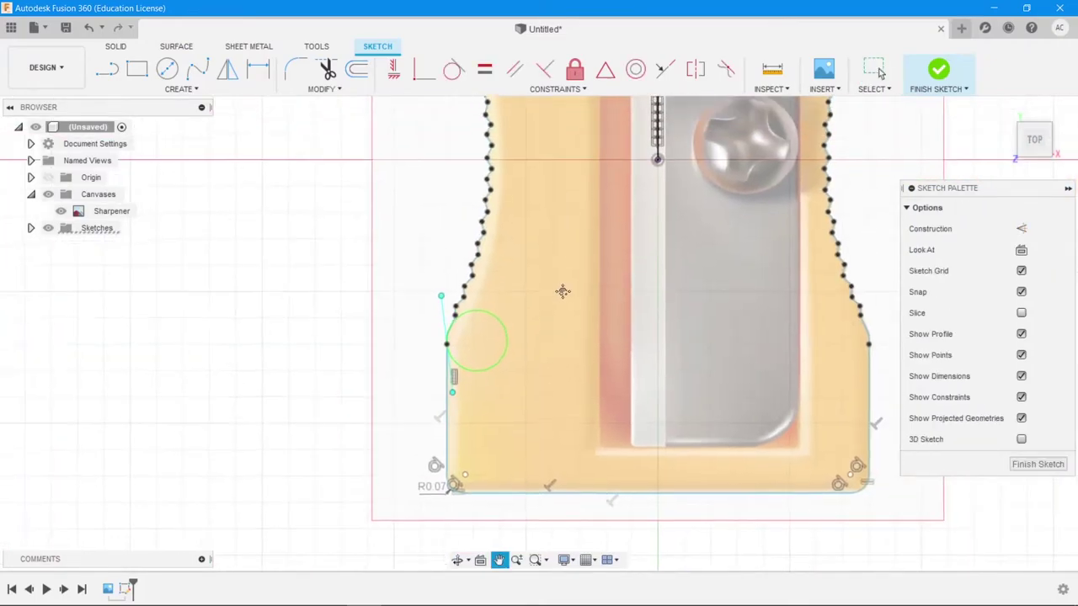
# Join the mirrored spline's upper end to the lower end point of the upper left side line.
pyautogui.moveTo(544, 118); pyautogui.dragTo(544, 438, button='middle')
pyautogui.scroll(1, 563, 334)
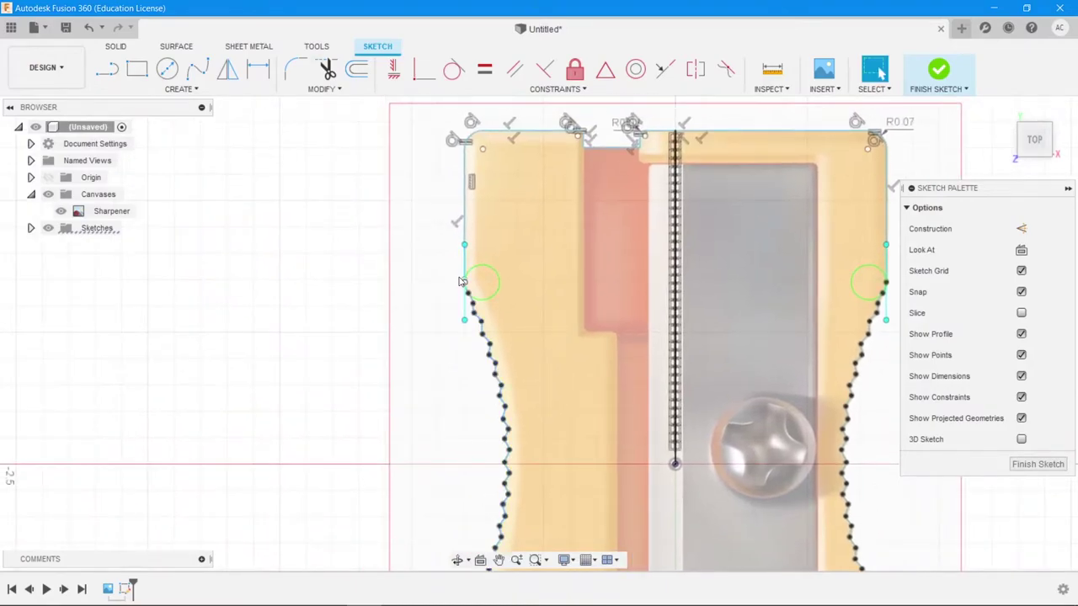
pyautogui.scroll(10, 472, 286)
pyautogui.scroll(3, 476, 301)
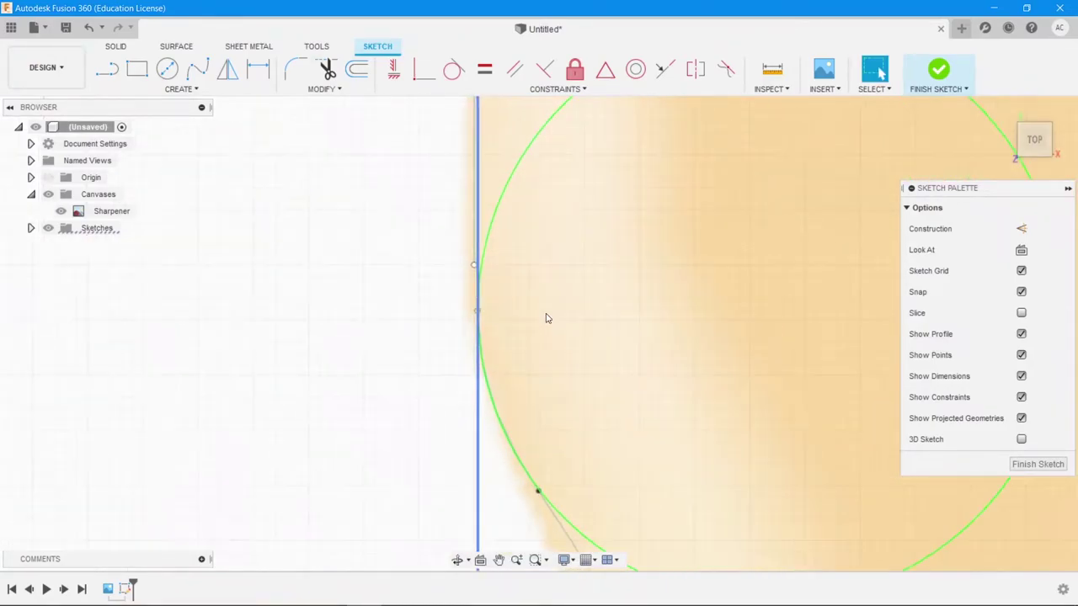
pyautogui.click(477, 314)
pyautogui.moveTo(479, 274); pyautogui.dragTo(474, 266)
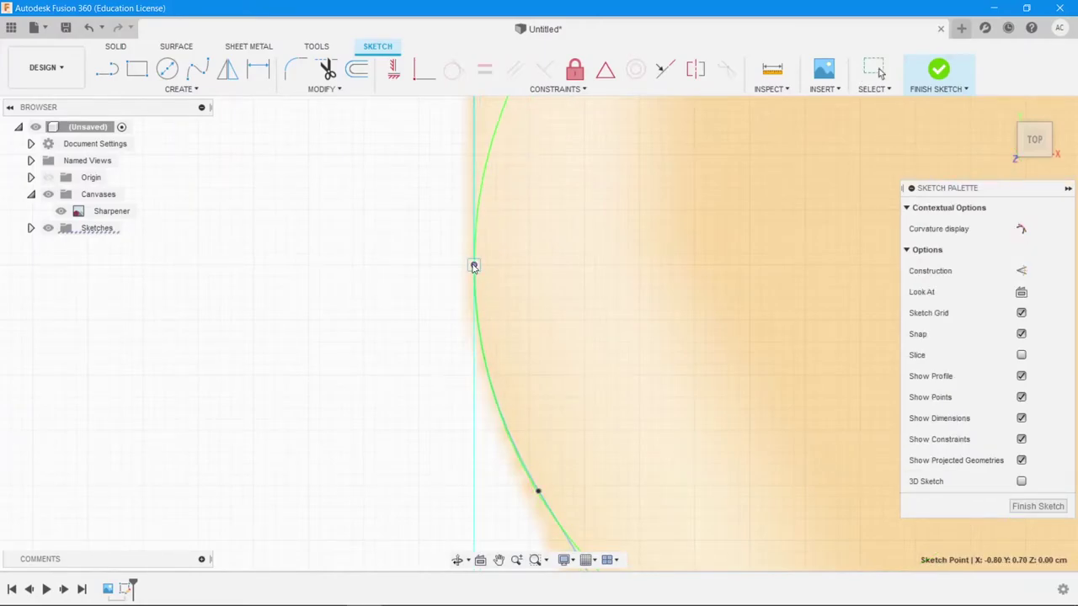
pyautogui.click(577, 333)
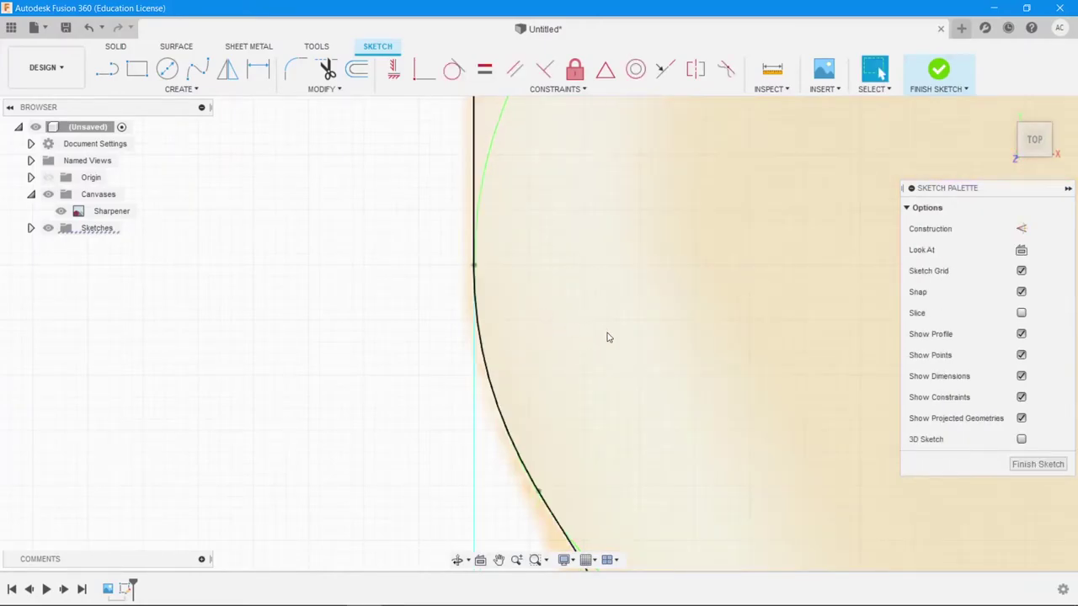
# Finish the body sketch and delete the vertical centre line.
pyautogui.scroll(-8, 668, 342)
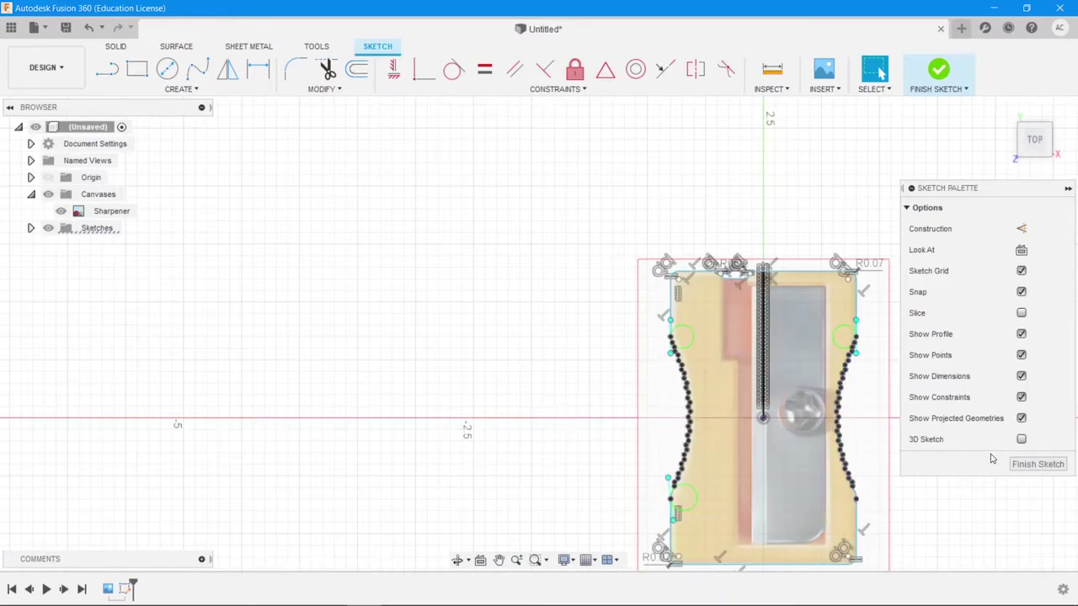
pyautogui.click(1037, 465)
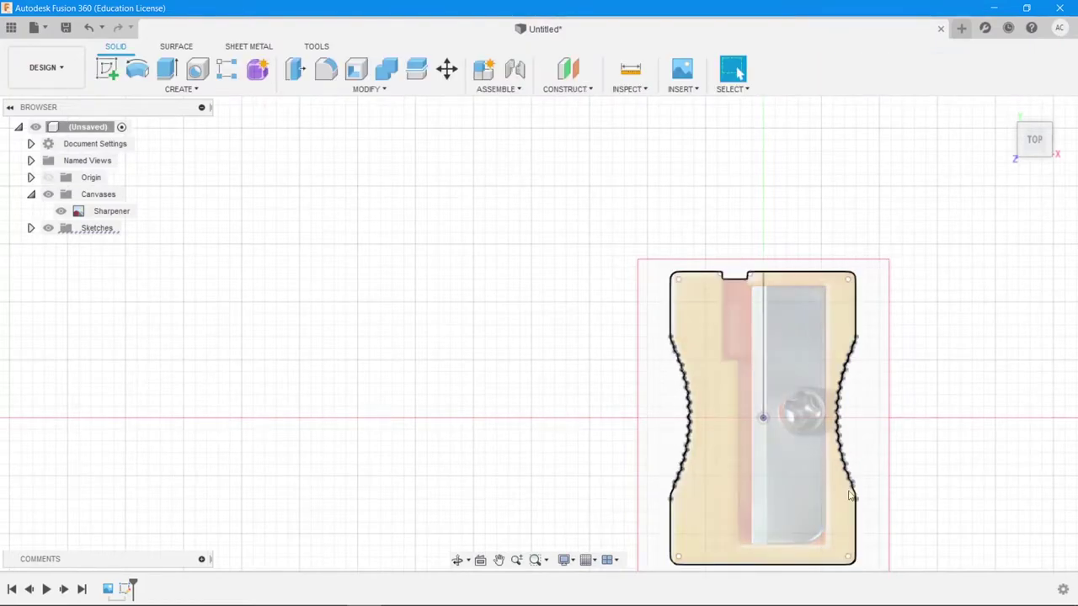
pyautogui.moveTo(911, 391)
pyautogui.mouseDown(button='middle')
pyautogui.moveTo(716, 266)
pyautogui.moveTo(708, 273)
pyautogui.mouseUp(button='middle')
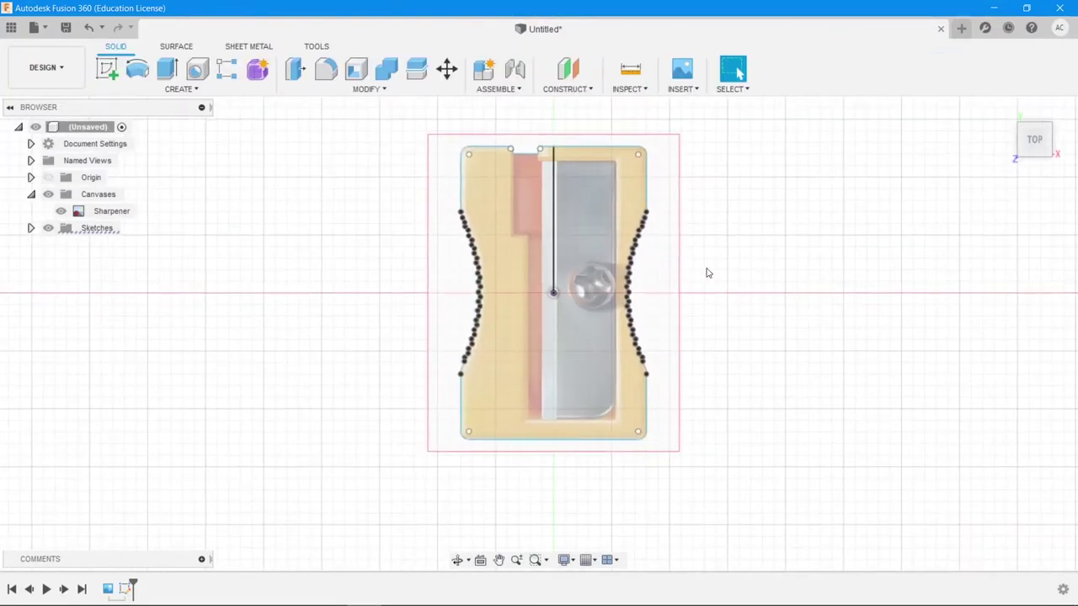
pyautogui.click(553, 236)
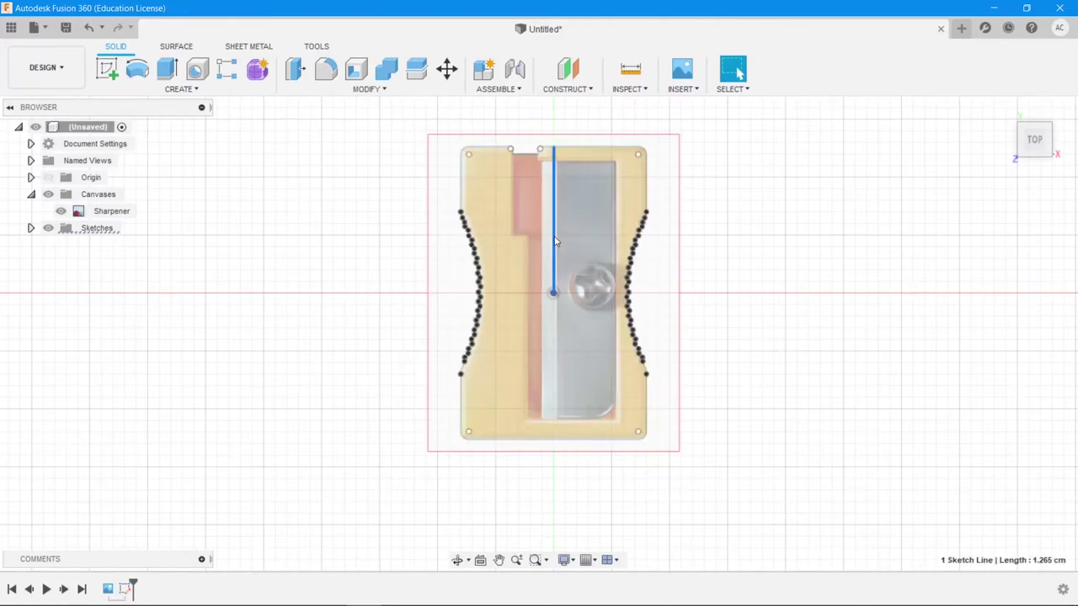
pyautogui.press('Delete')
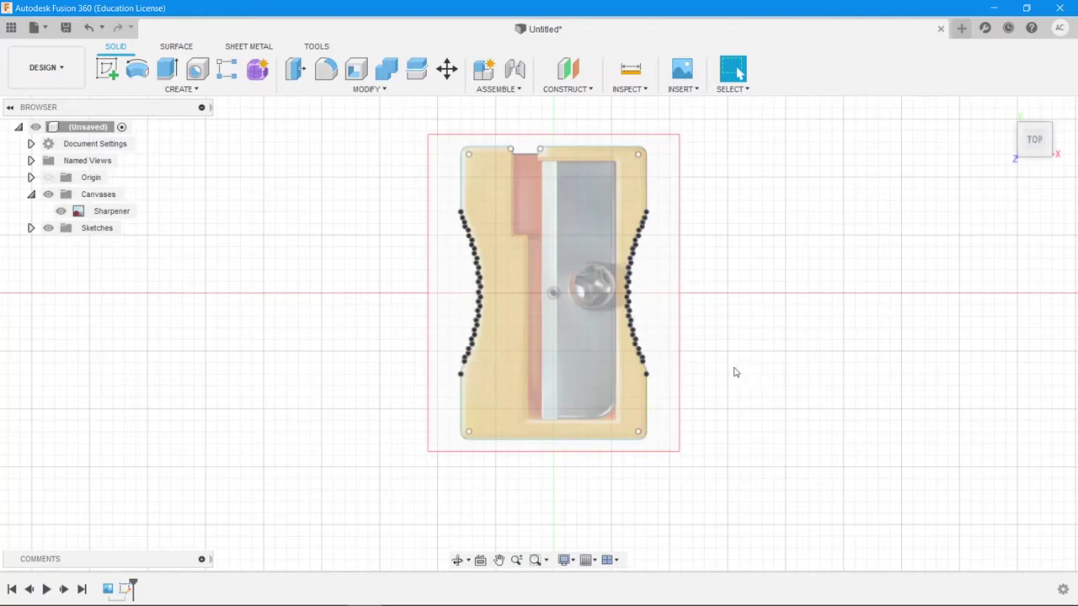
# Extrude the closed body profile downward as a new body with a distance of -0.80 cm.
pyautogui.moveTo(735, 409); pyautogui.dragTo(673, 328, button='middle')
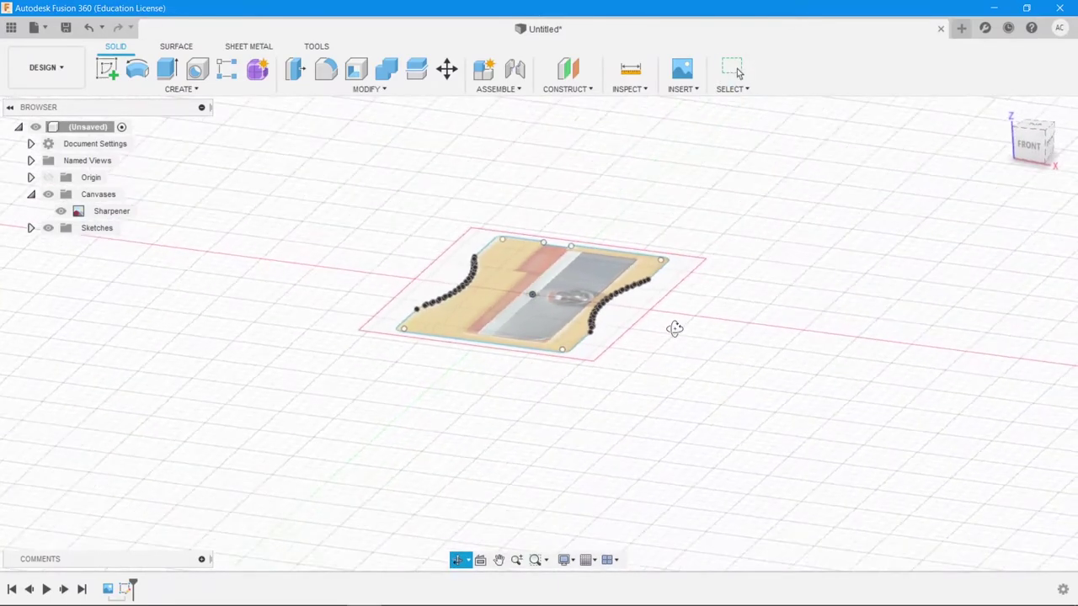
pyautogui.click(527, 283)
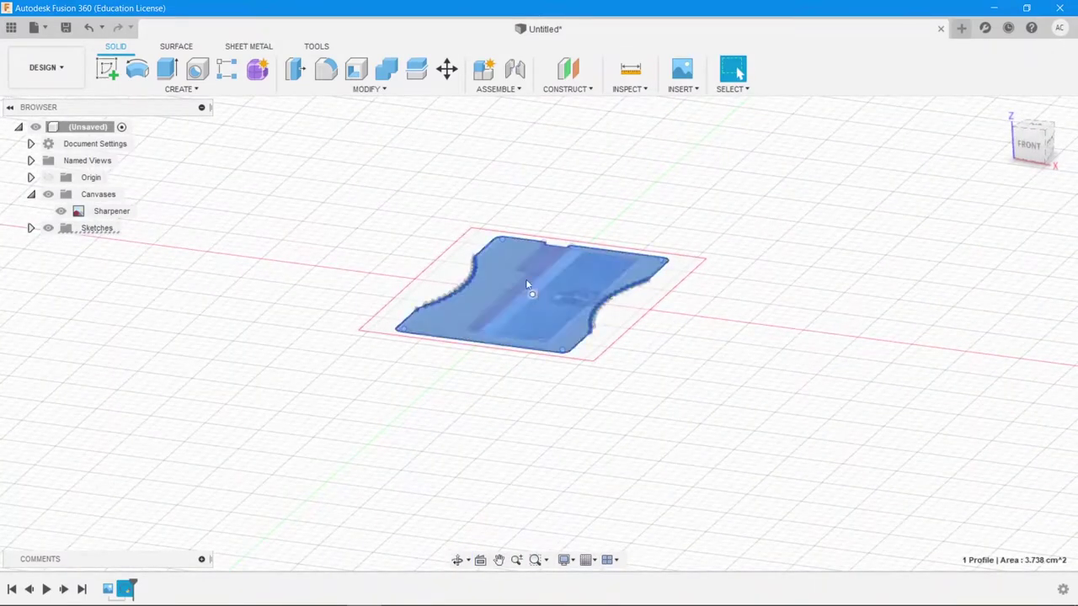
pyautogui.click(178, 90)
pyautogui.click(139, 150)
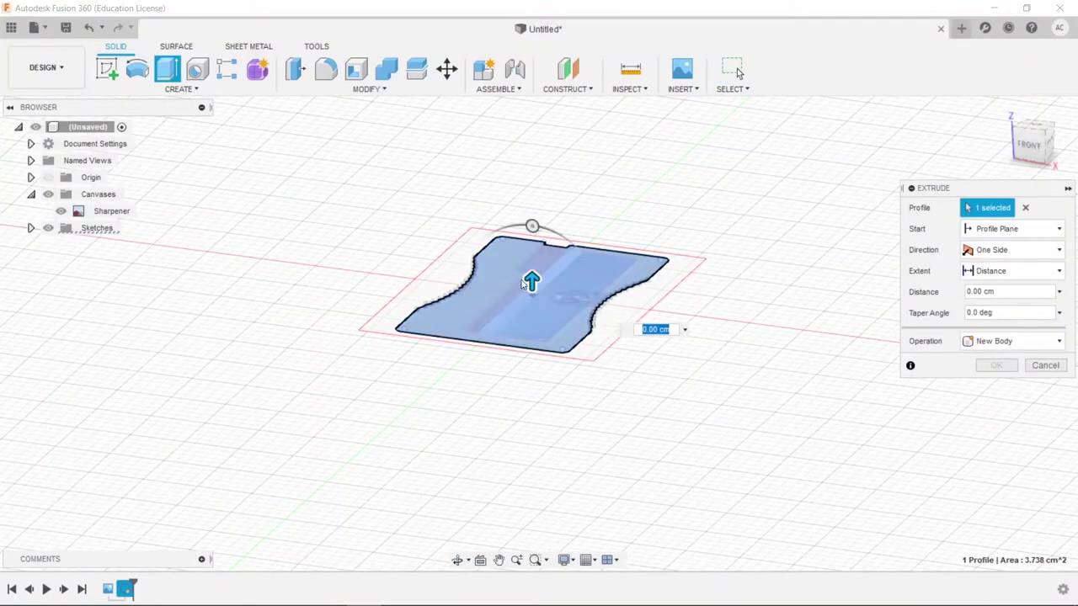
pyautogui.moveTo(529, 278); pyautogui.dragTo(547, 354)
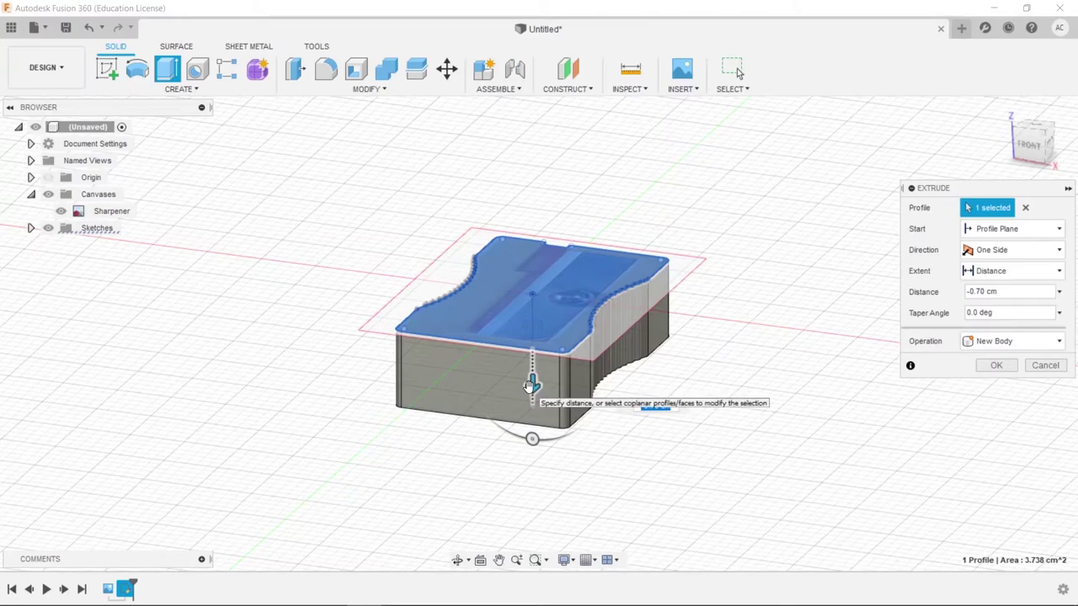
pyautogui.moveTo(531, 386); pyautogui.dragTo(532, 396)
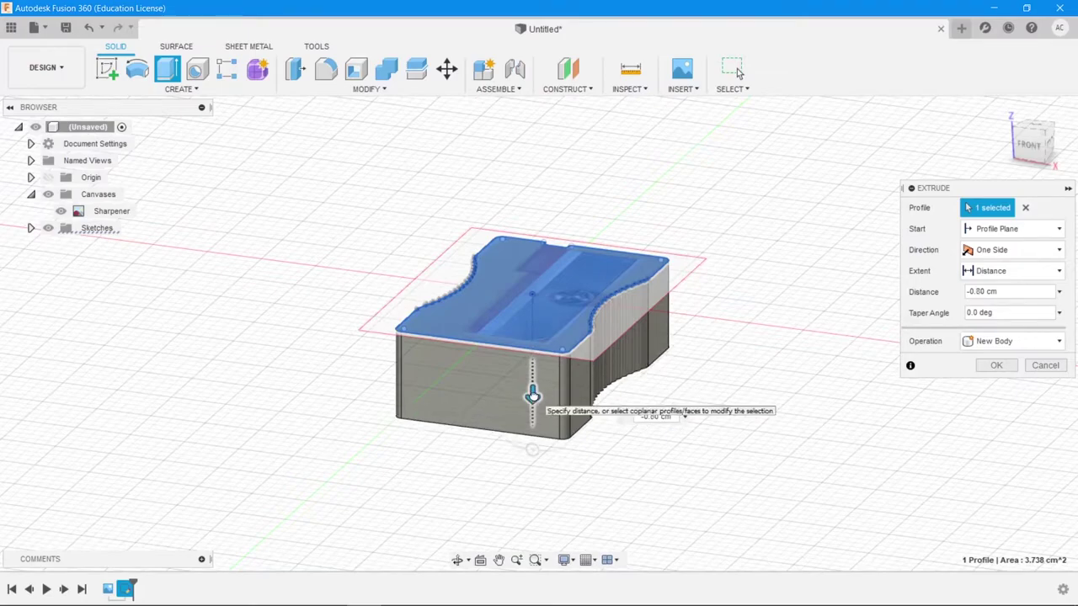
pyautogui.click(996, 365)
# Start a new sketch on the front face of the extruded sharpener body.
pyautogui.keyDown('shift'); pyautogui.moveTo(772, 291); pyautogui.dragTo(796, 272, button='middle'); pyautogui.keyUp('shift')
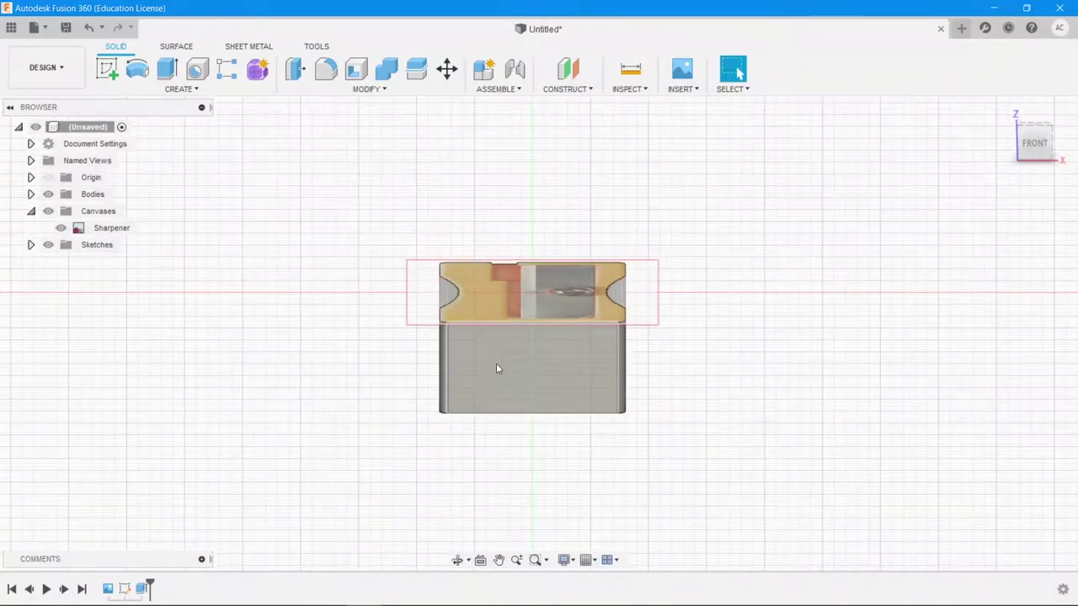
pyautogui.keyDown('shift'); pyautogui.moveTo(605, 348); pyautogui.dragTo(724, 346, button='middle'); pyautogui.keyUp('shift')
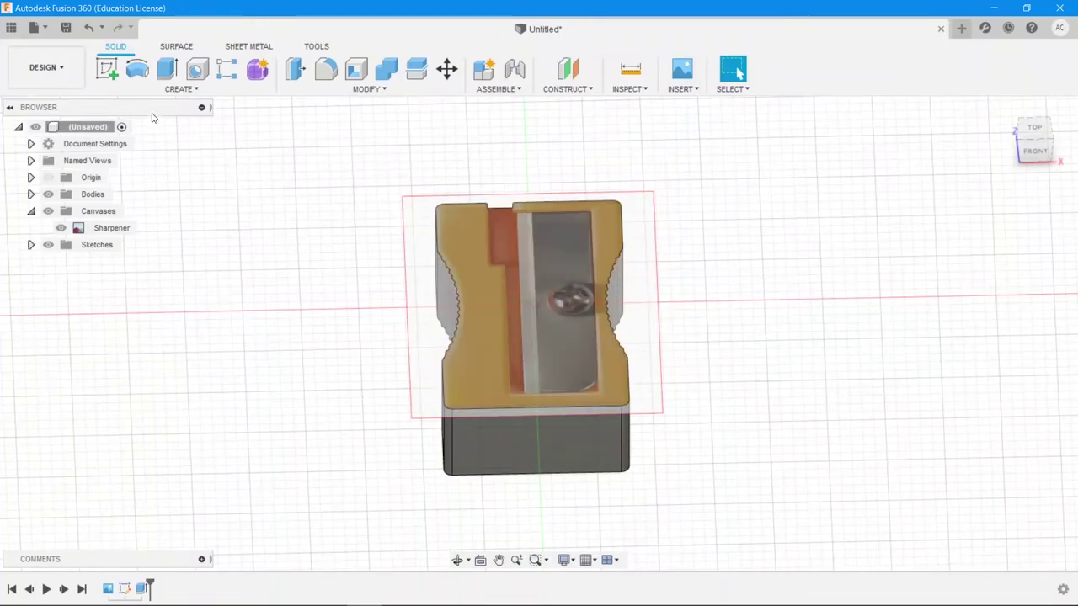
pyautogui.click(107, 69)
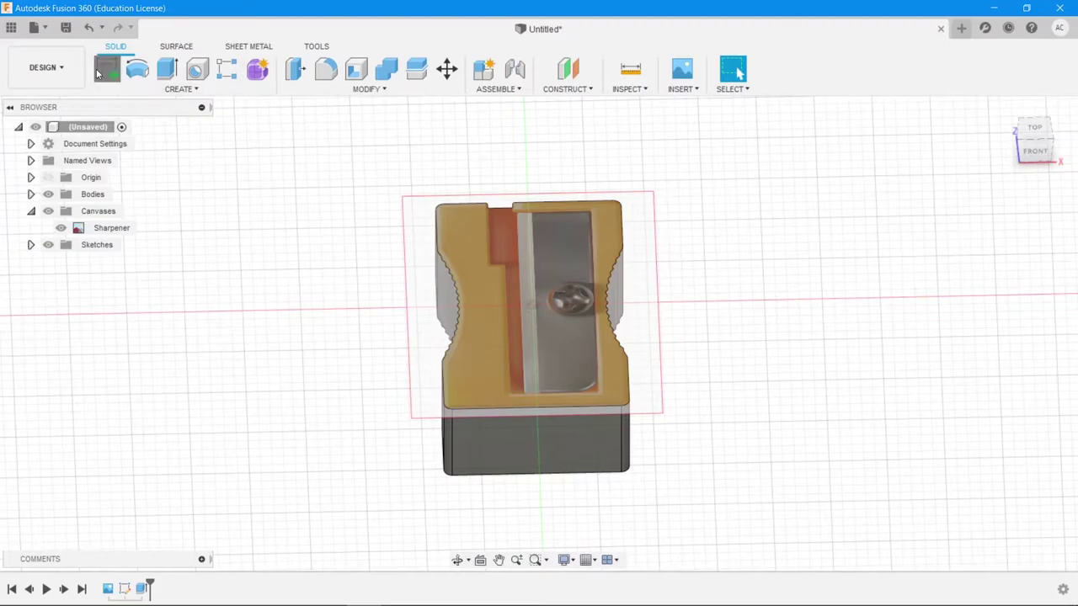
pyautogui.click(455, 474)
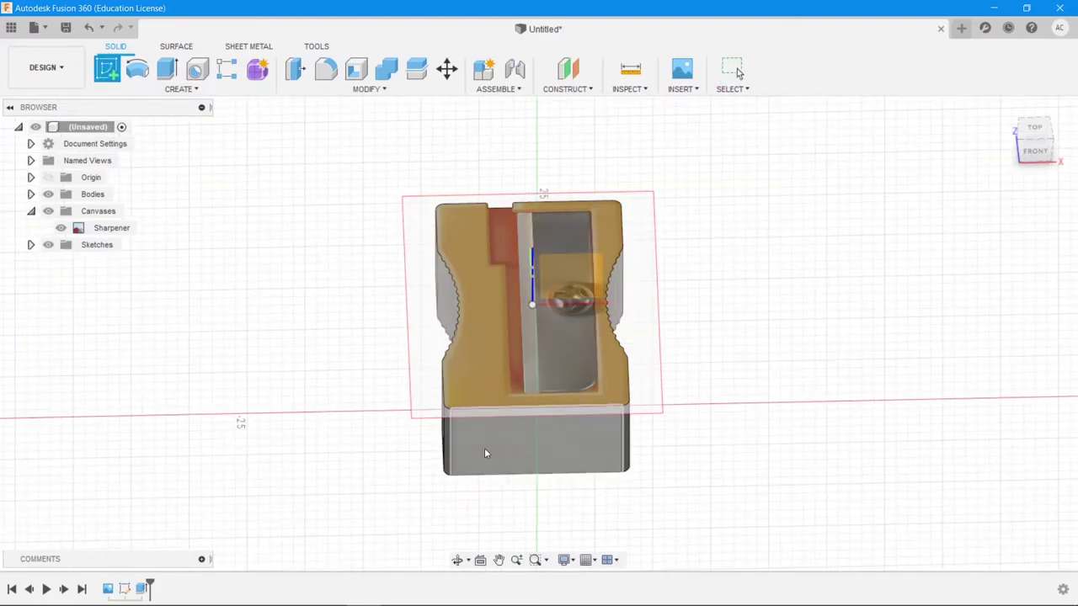
pyautogui.click(555, 455)
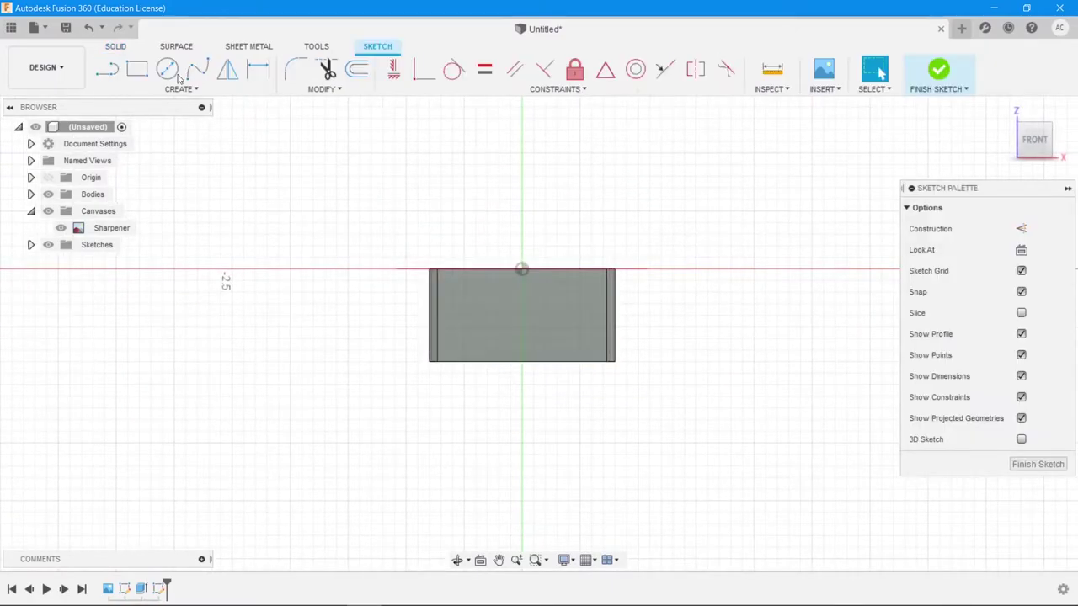
pyautogui.click(168, 69)
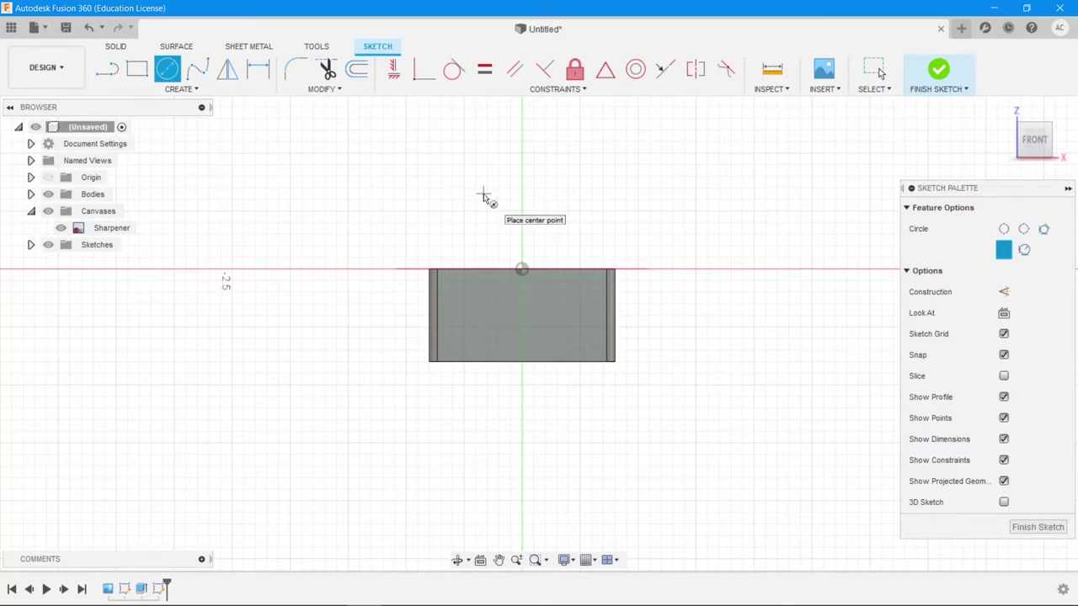
pyautogui.moveTo(510, 181); pyautogui.dragTo(505, 247, button='middle')
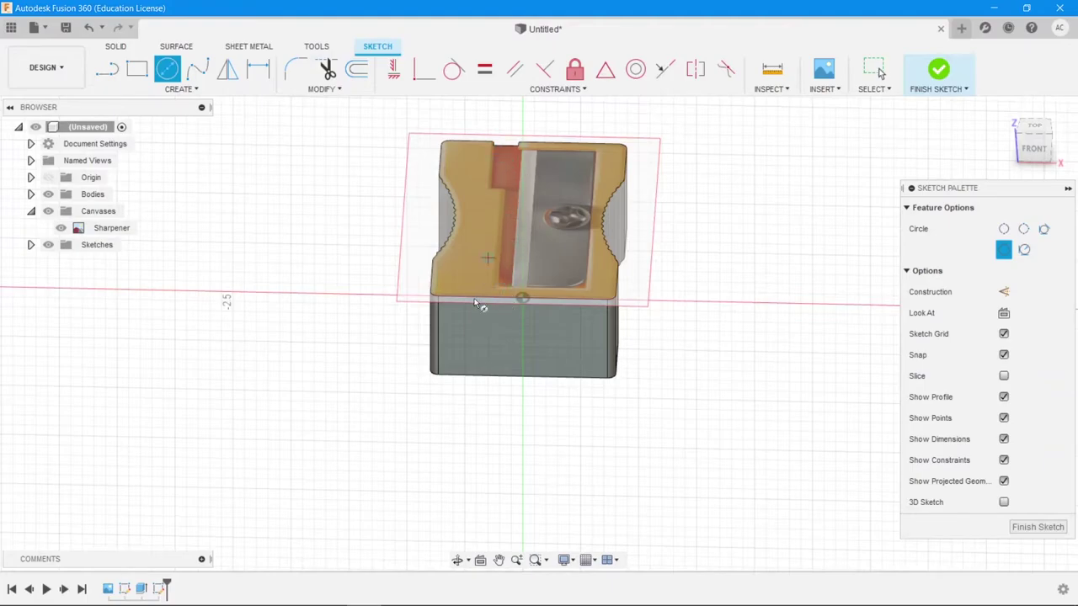
pyautogui.keyDown('shift'); pyautogui.moveTo(495, 334); pyautogui.dragTo(491, 317, button='middle'); pyautogui.keyUp('shift')
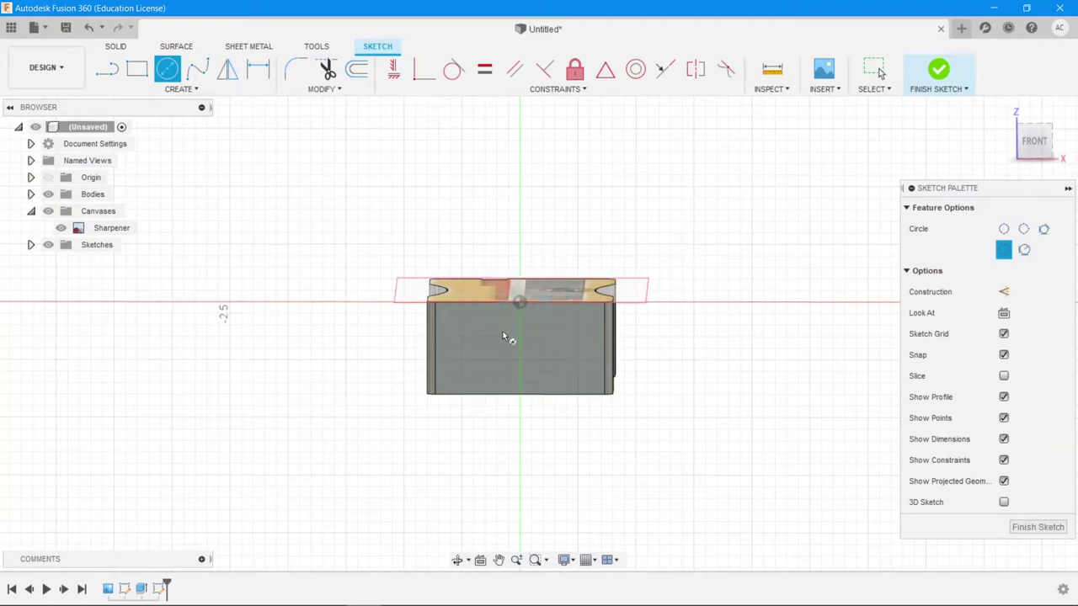
pyautogui.keyDown('shift'); pyautogui.moveTo(449, 258); pyautogui.dragTo(447, 252, button='middle'); pyautogui.keyUp('shift')
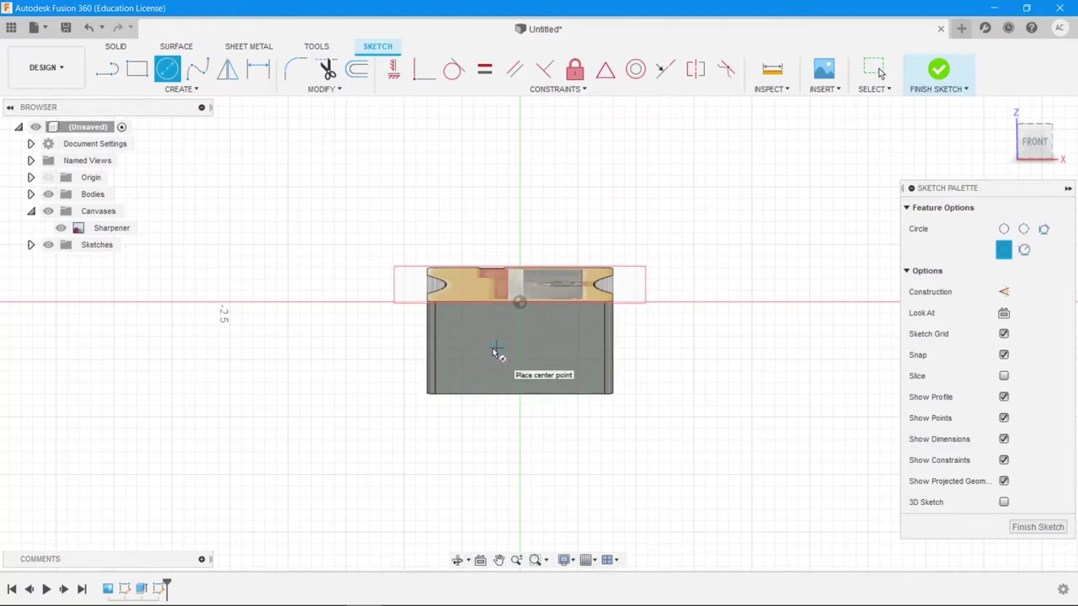
pyautogui.click(496, 315)
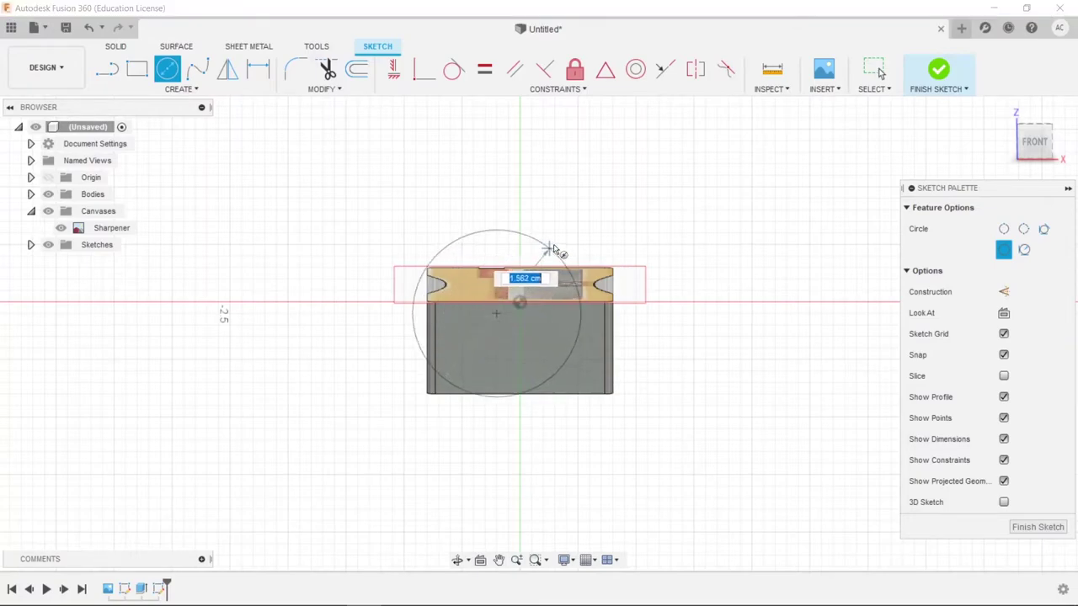
pyautogui.press('Escape')
# Sketch a circle 0.60 cm in diameter on the front face, left of the vertical centre axis.
pyautogui.press('c')
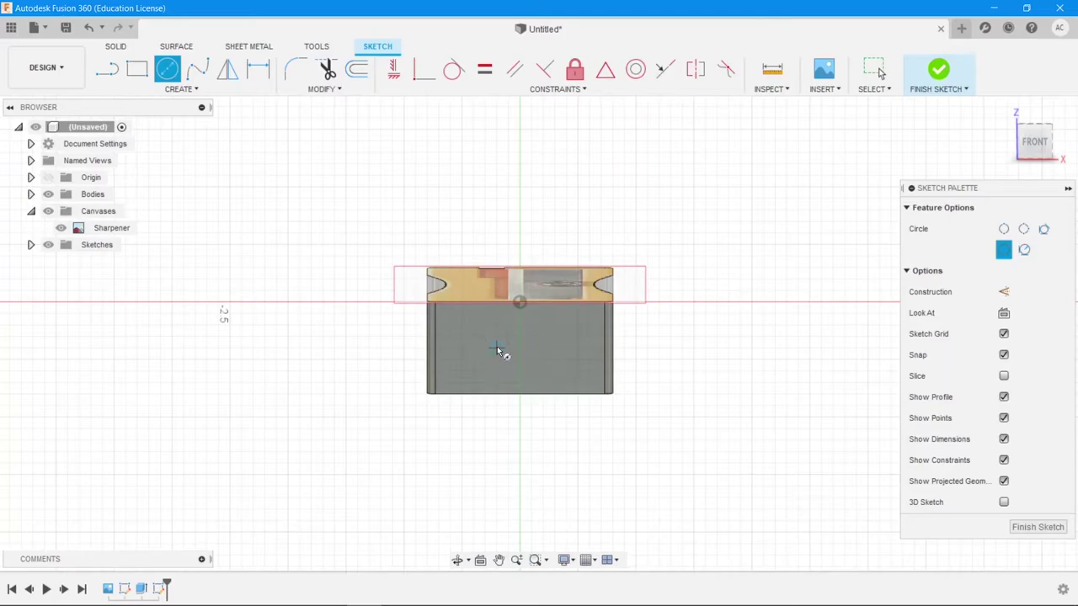
pyautogui.click(497, 347)
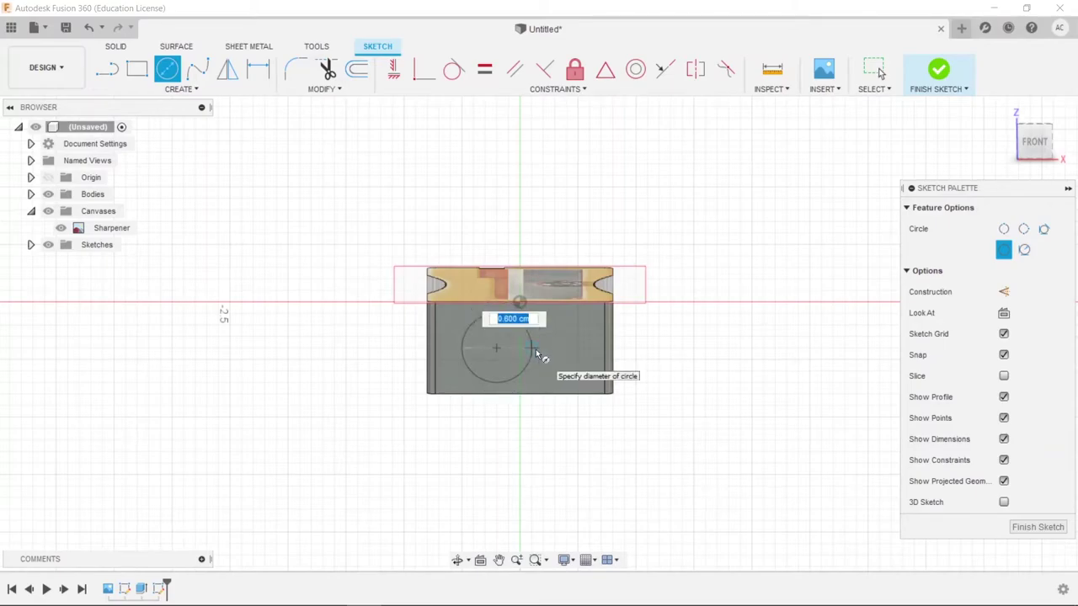
pyautogui.press('End')
pyautogui.press('Tab')
pyautogui.click(540, 357)
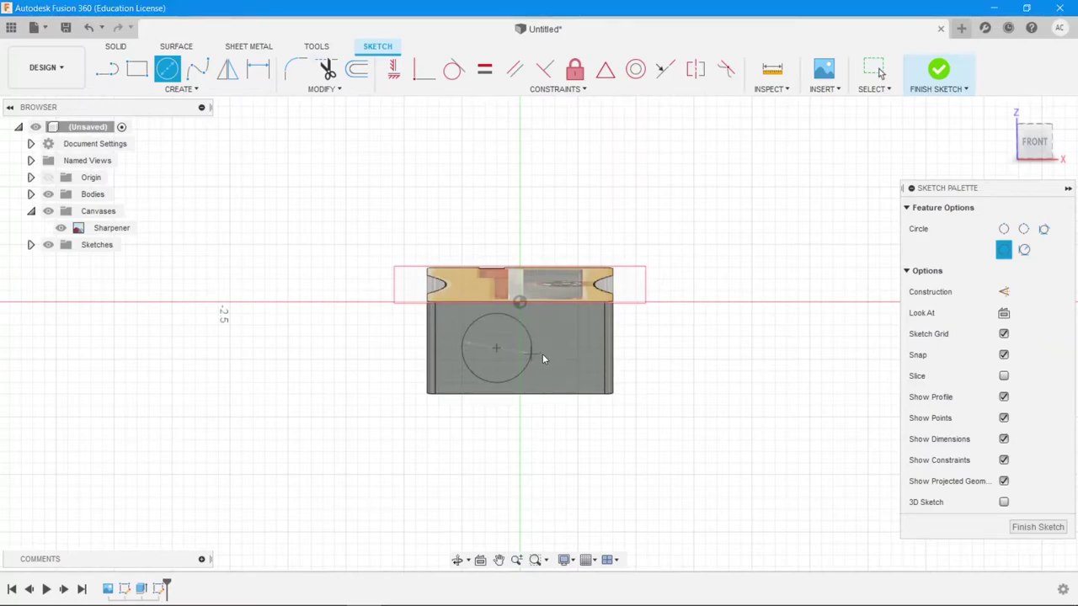
pyautogui.press('Escape')
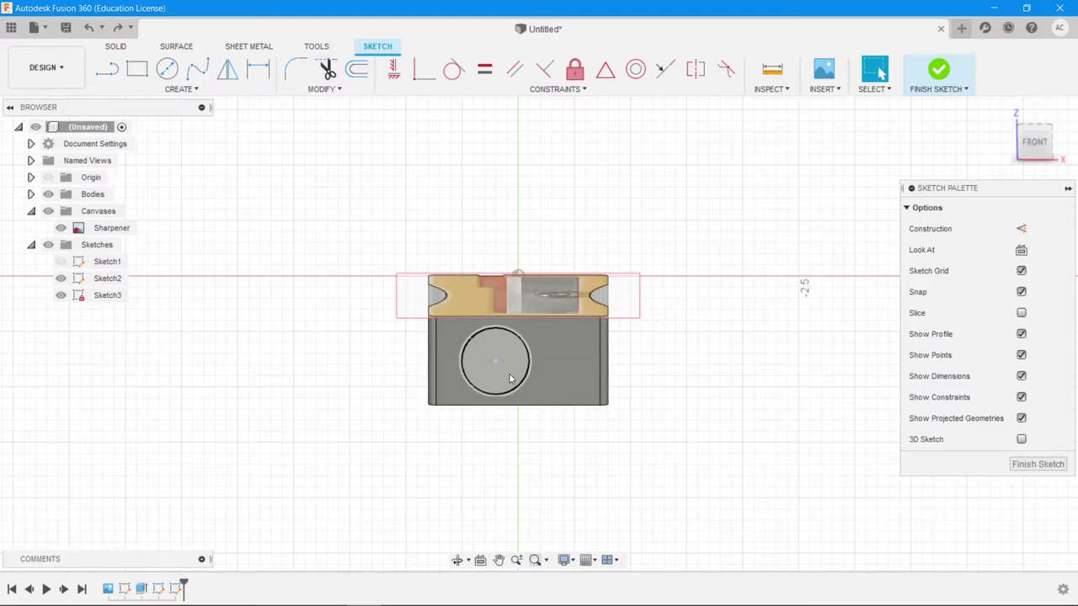
# Undo the extra sketch and the circle, returning to the empty sketch on the front face.
pyautogui.hotkey('ctrl', 'z')
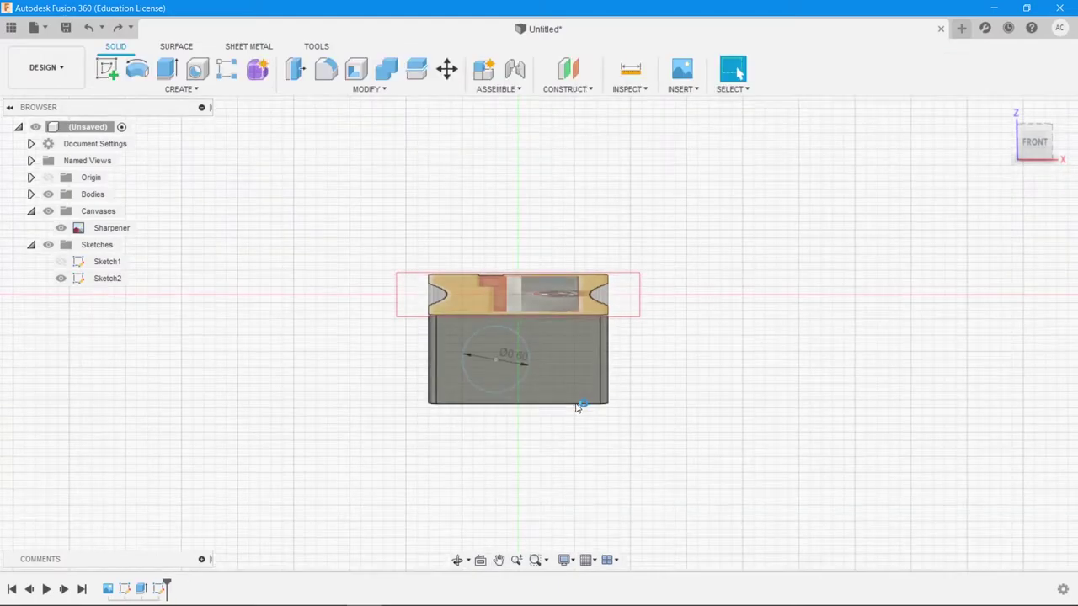
pyautogui.hotkey('ctrl', 'z')
pyautogui.hotkey('ctrl', 'z')
pyautogui.hotkey('ctrl', 'z')
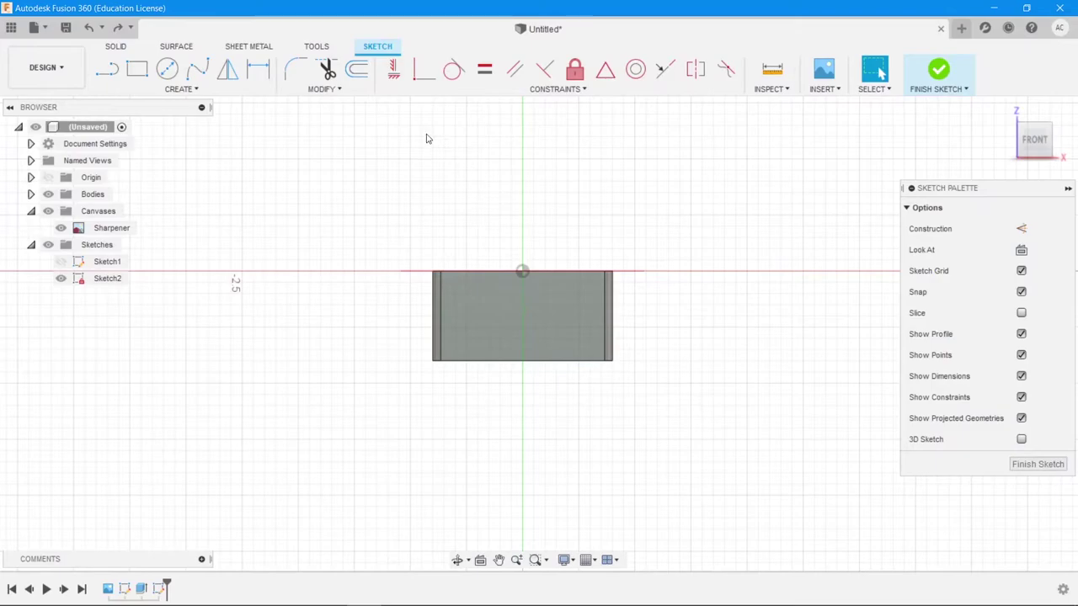
# Sketch a centre-diameter circle of 0.6 cm on the front face, just left of the vertical axis, and finish the sketch.
pyautogui.click(168, 74)
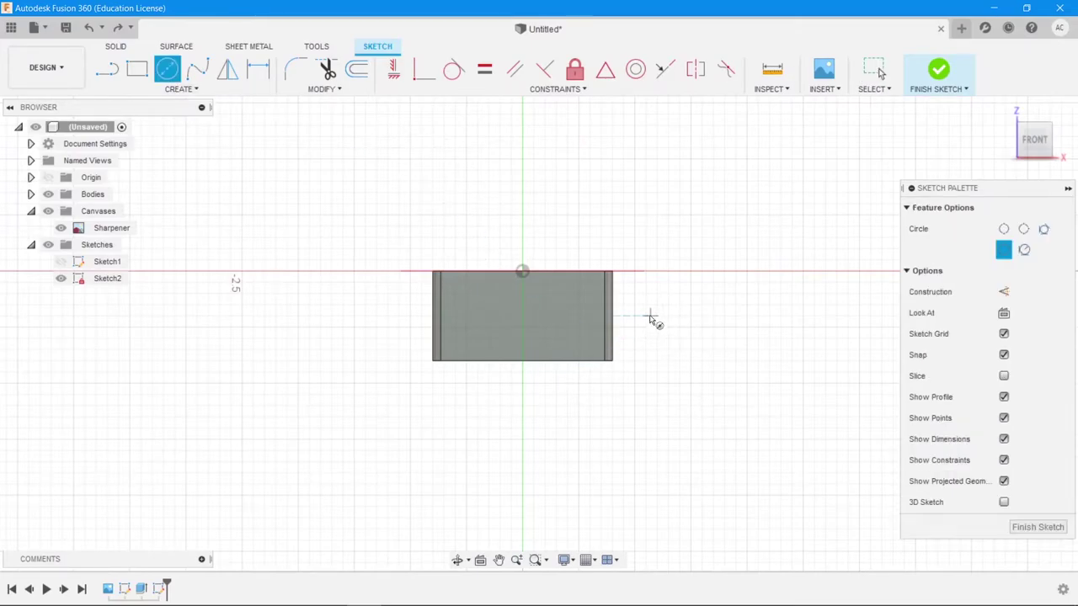
pyautogui.keyDown('shift'); pyautogui.moveTo(649, 312); pyautogui.dragTo(645, 306, button='middle'); pyautogui.keyUp('shift')
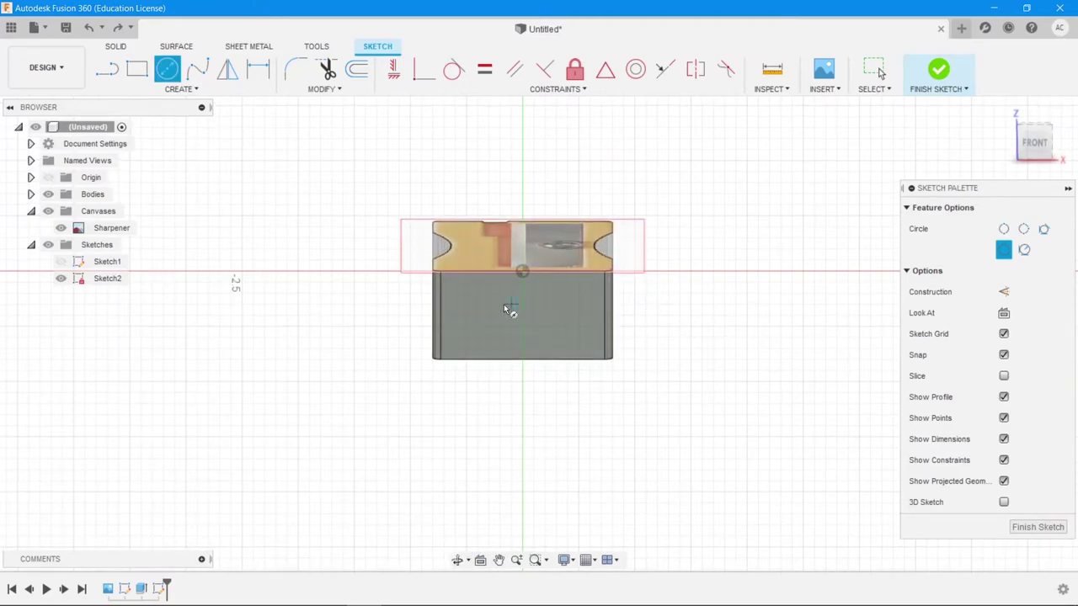
pyautogui.scroll(5, 506, 310)
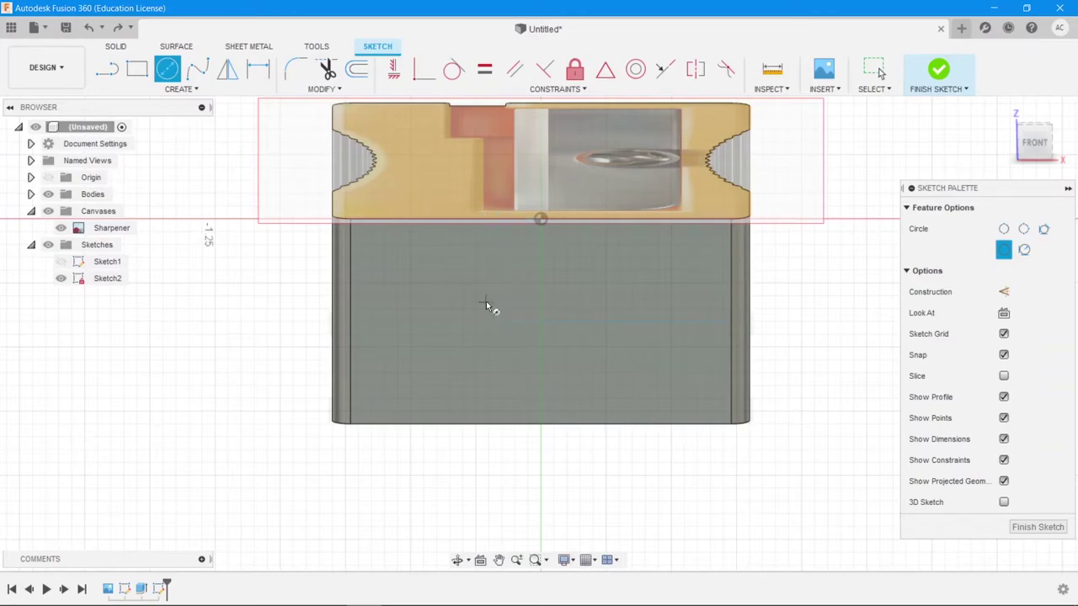
pyautogui.scroll(3, 488, 309)
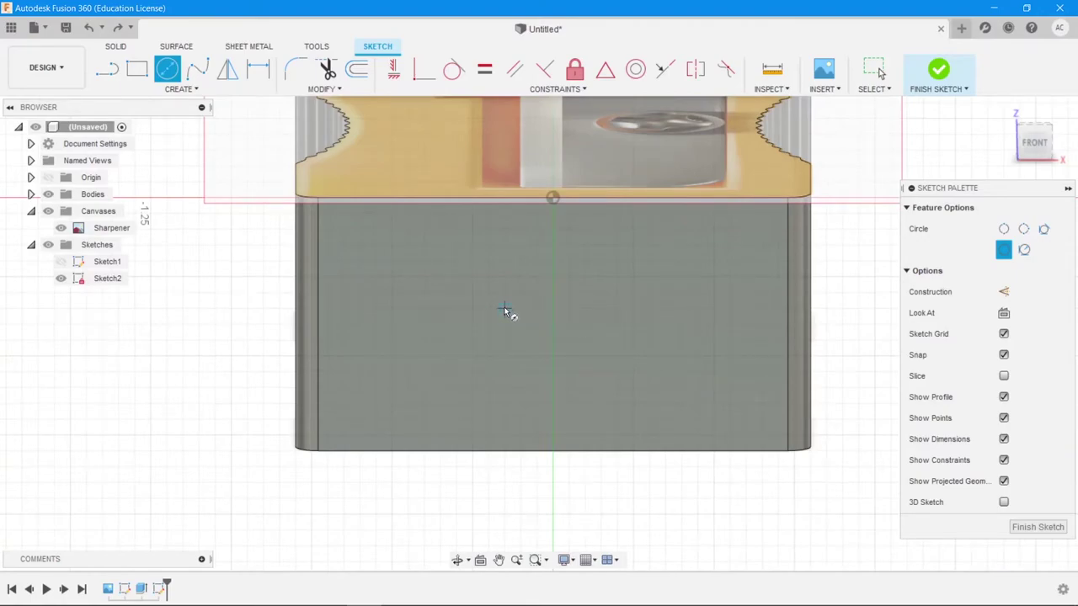
pyautogui.scroll(3, 505, 310)
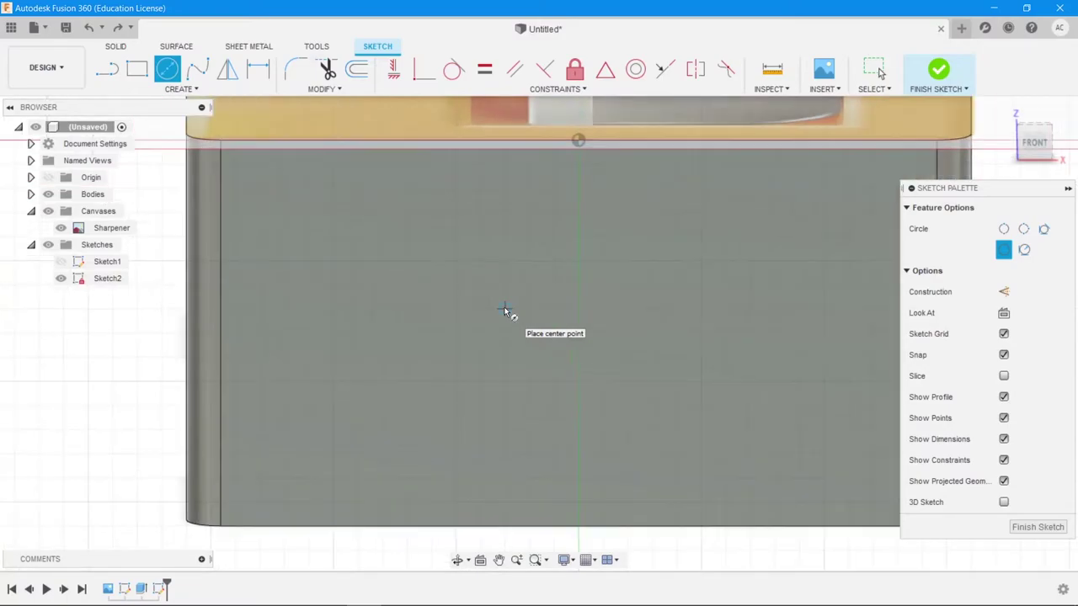
pyautogui.scroll(2, 505, 311)
pyautogui.scroll(2, 505, 310)
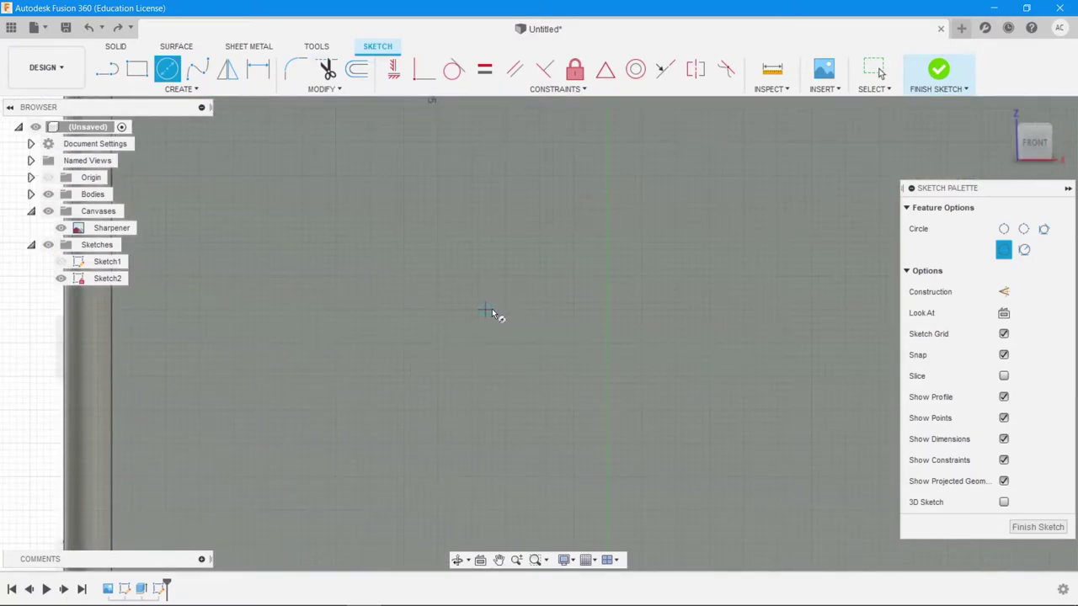
pyautogui.click(493, 312)
pyautogui.scroll(-3, 494, 313)
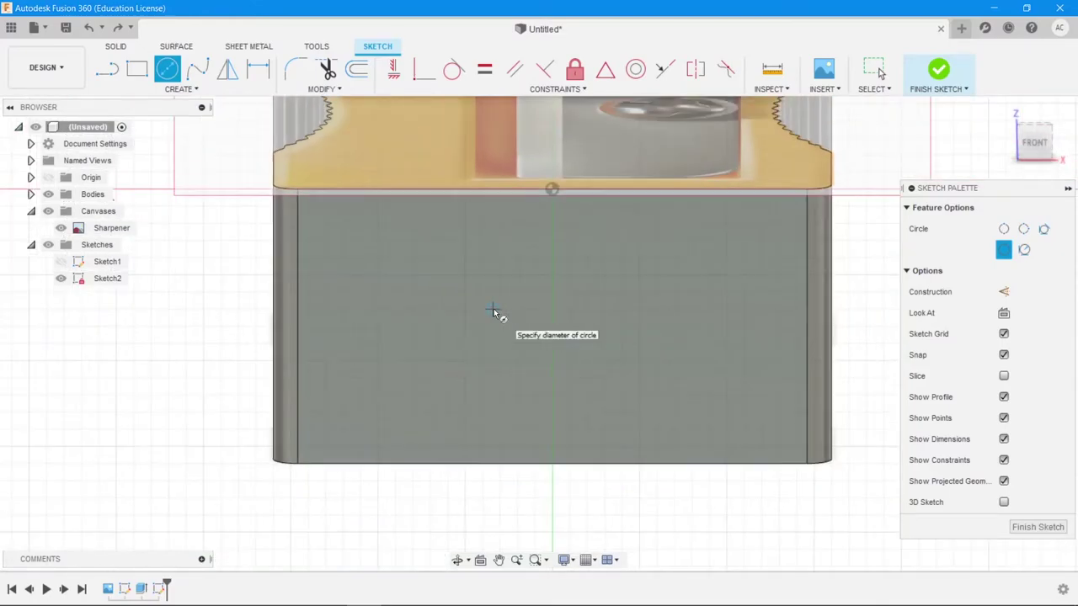
pyautogui.scroll(-1, 494, 313)
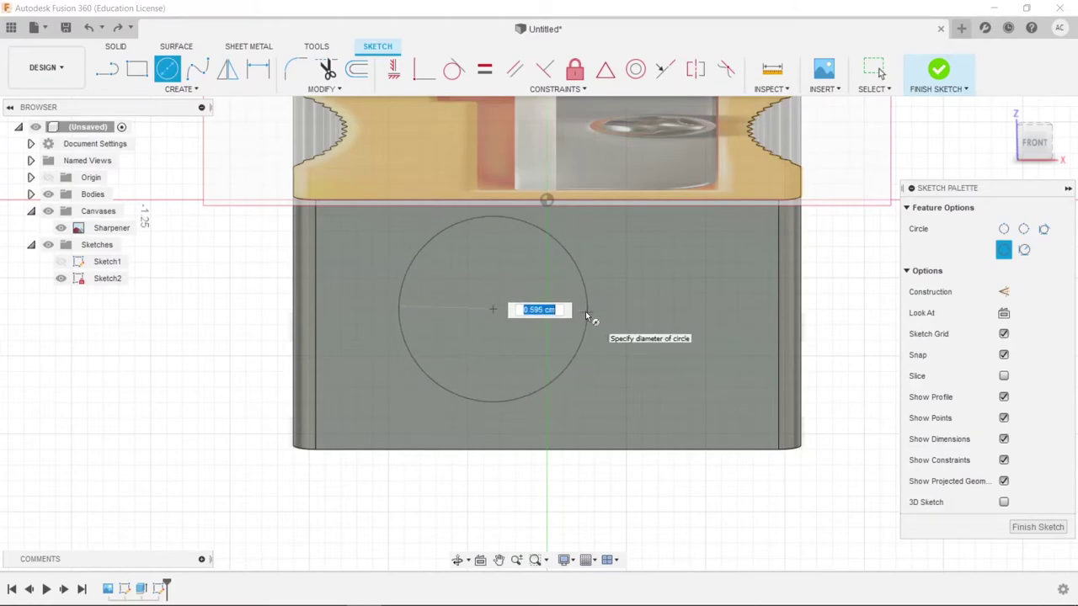
pyautogui.write('.6')
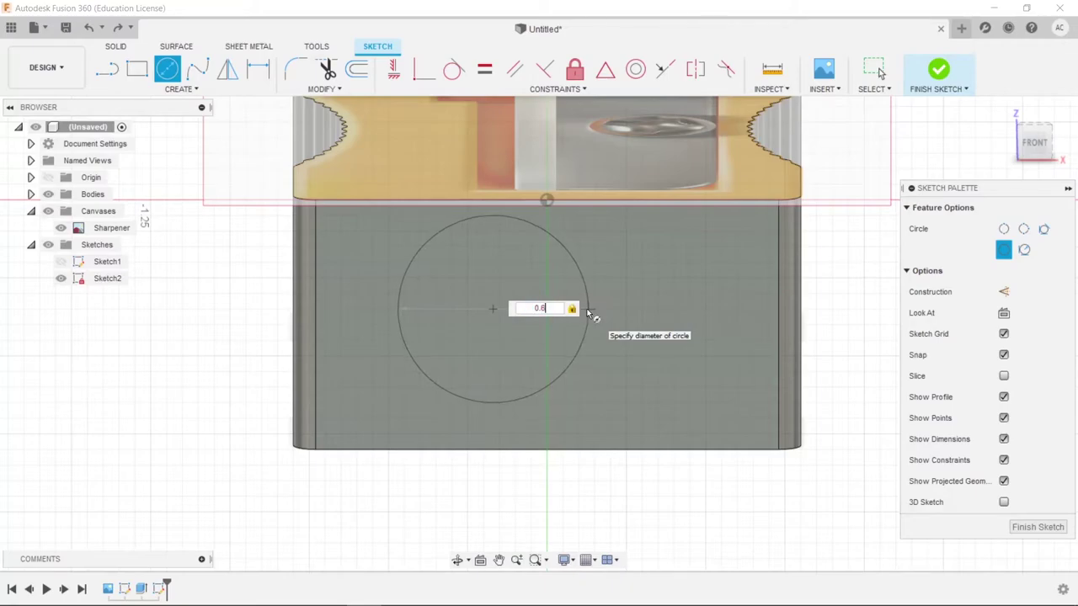
pyautogui.press('Return')
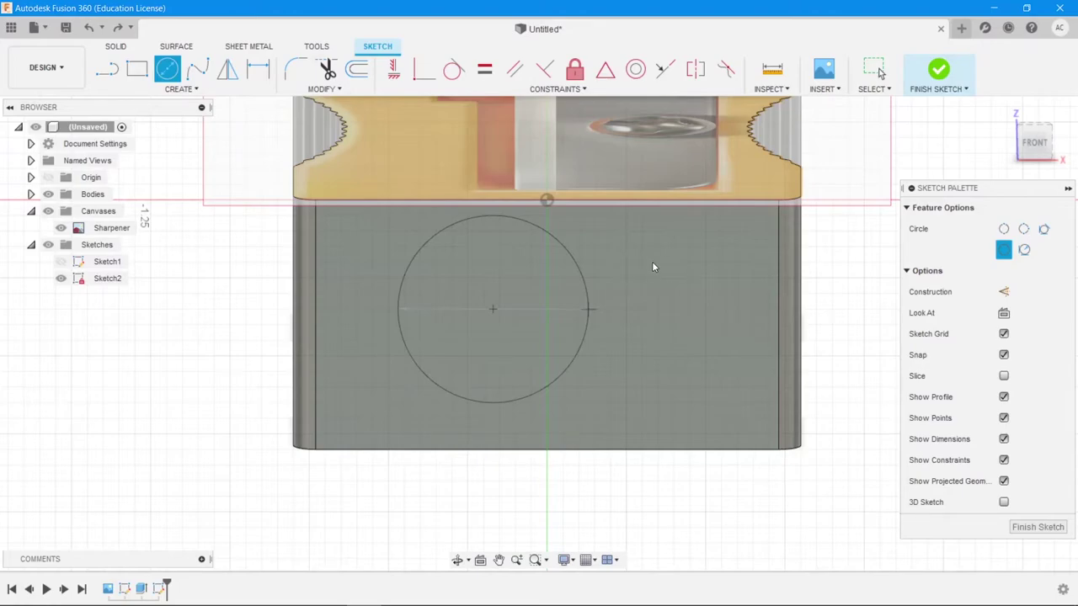
pyautogui.press('Escape')
pyautogui.click(499, 312)
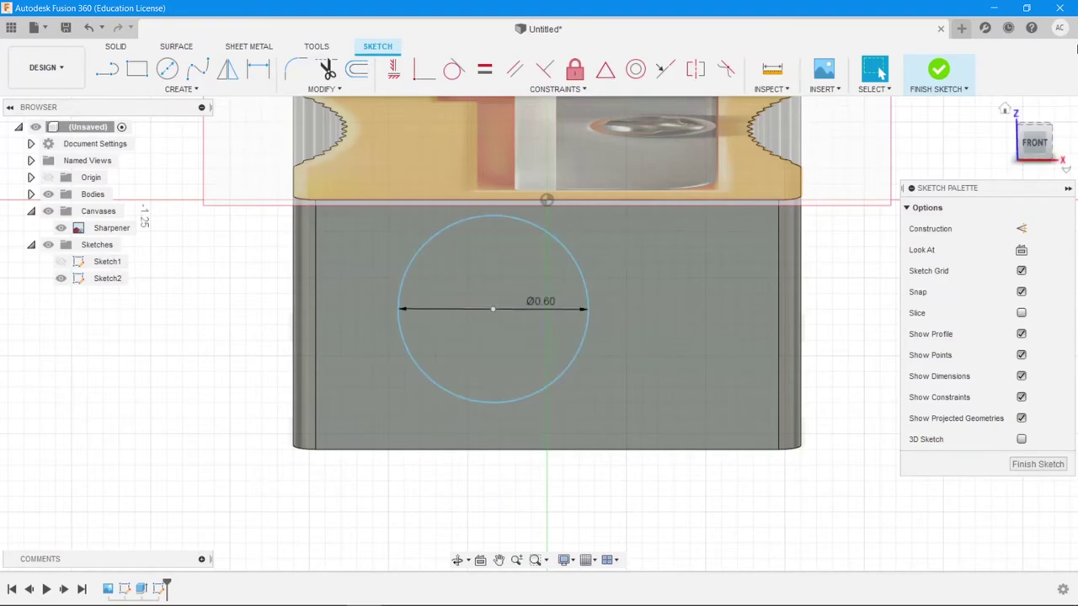
pyautogui.click(938, 69)
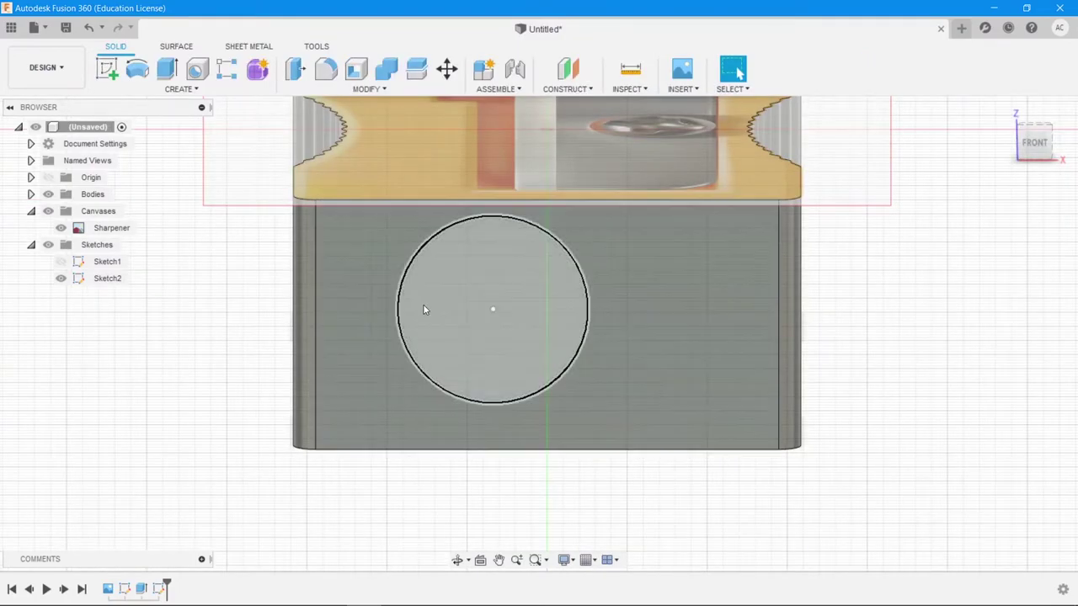
# Try to start a sketch on the rear side of the body at the circle's centre point.
pyautogui.keyDown('shift'); pyautogui.moveTo(260, 311); pyautogui.dragTo(480, 291, button='middle'); pyautogui.keyUp('shift')
pyautogui.press('Escape')
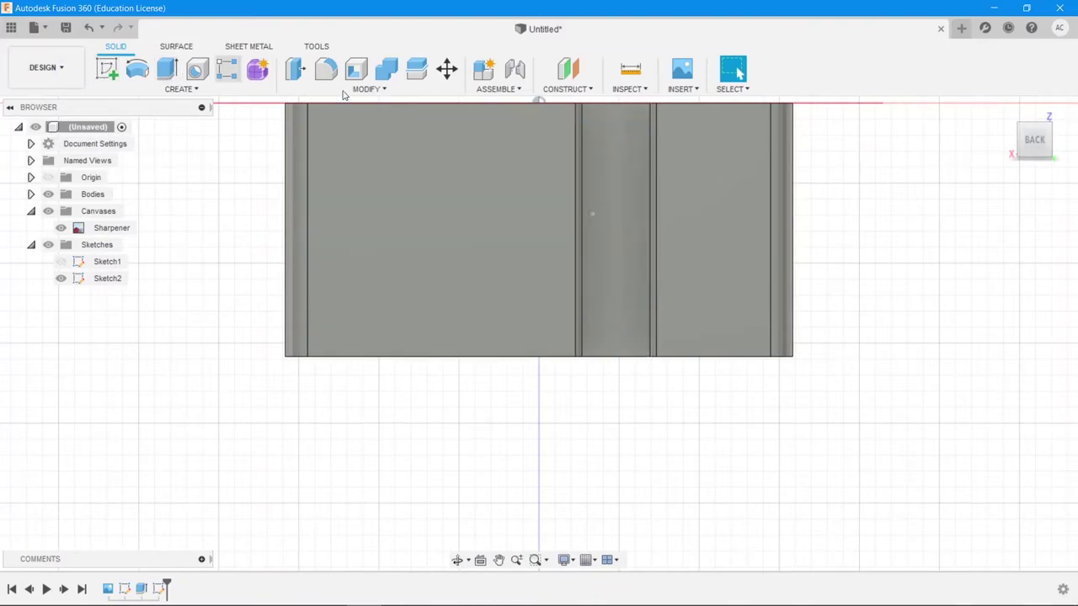
pyautogui.rightClick(591, 217)
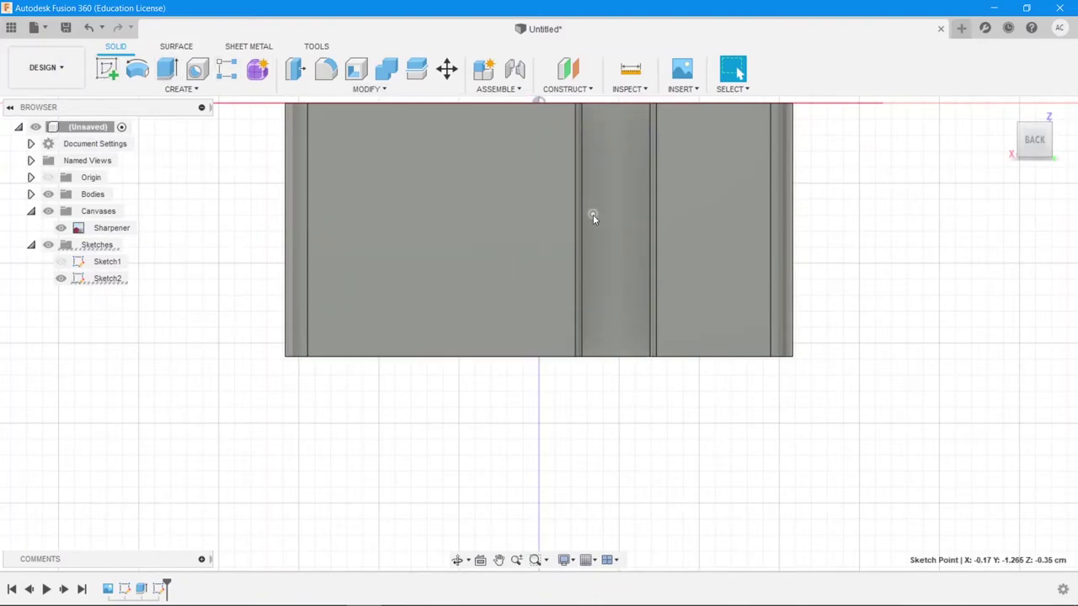
pyautogui.click(107, 71)
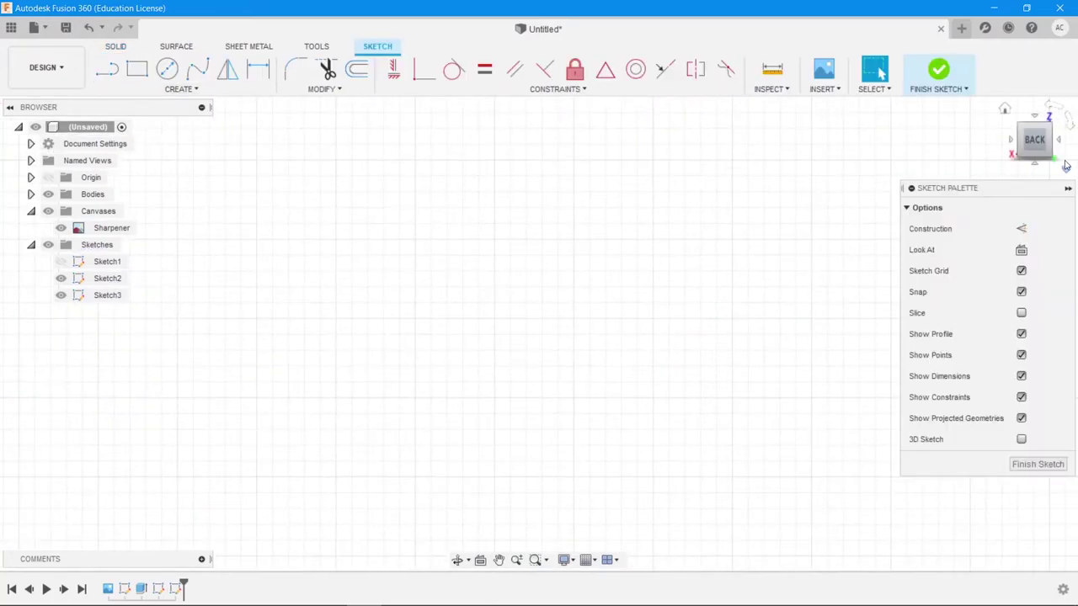
pyautogui.hotkey('ctrl', 'z')
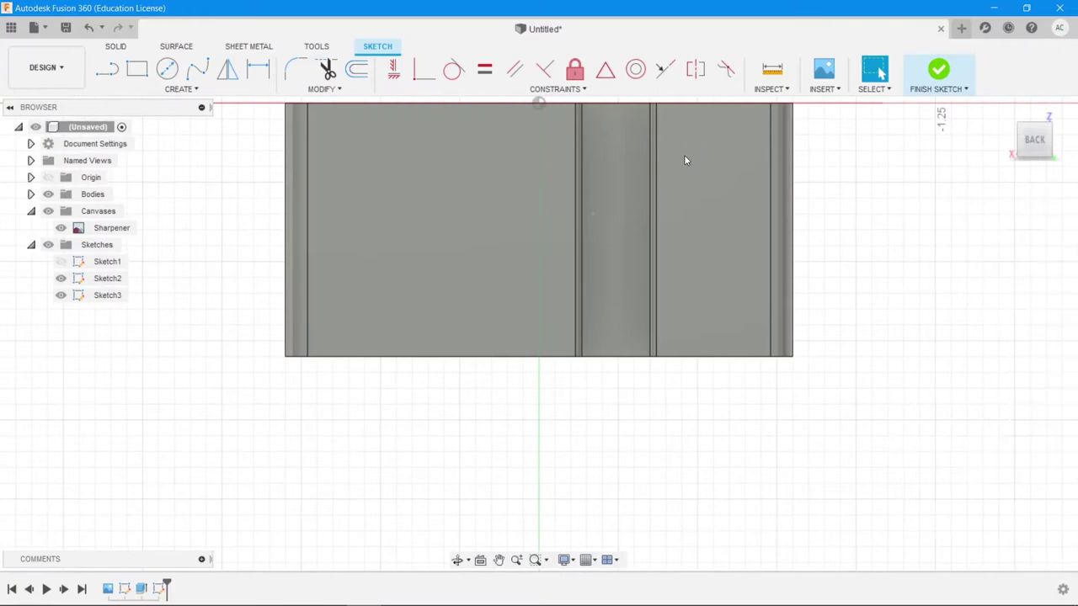
# Start a sketch on the narrow recessed strip of the rear face and place a sketch point at the front circle's centre location.
pyautogui.click(626, 174)
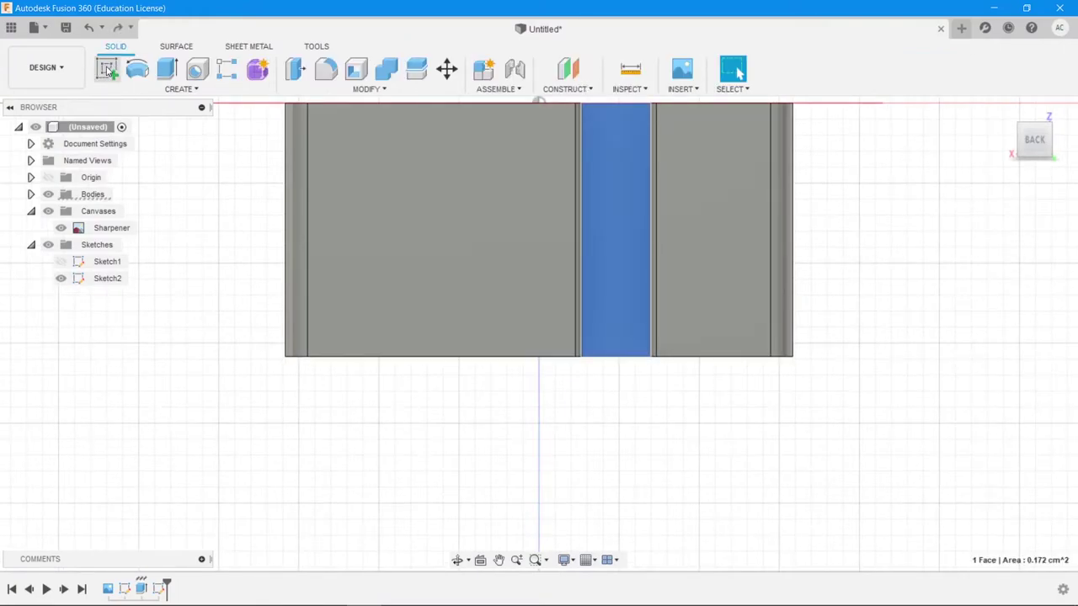
pyautogui.click(109, 70)
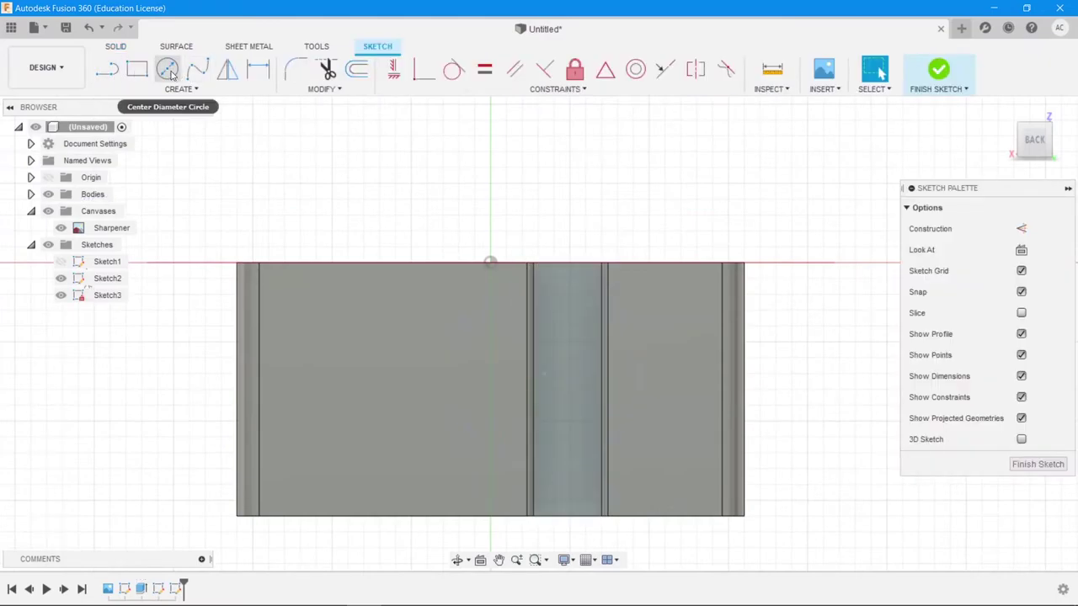
pyautogui.click(194, 90)
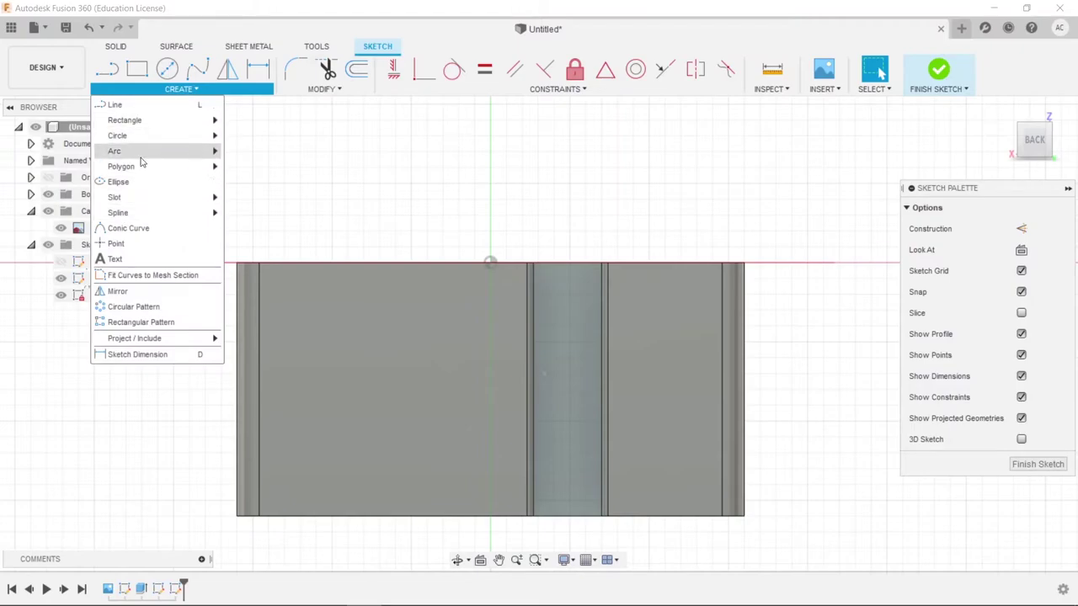
pyautogui.click(135, 243)
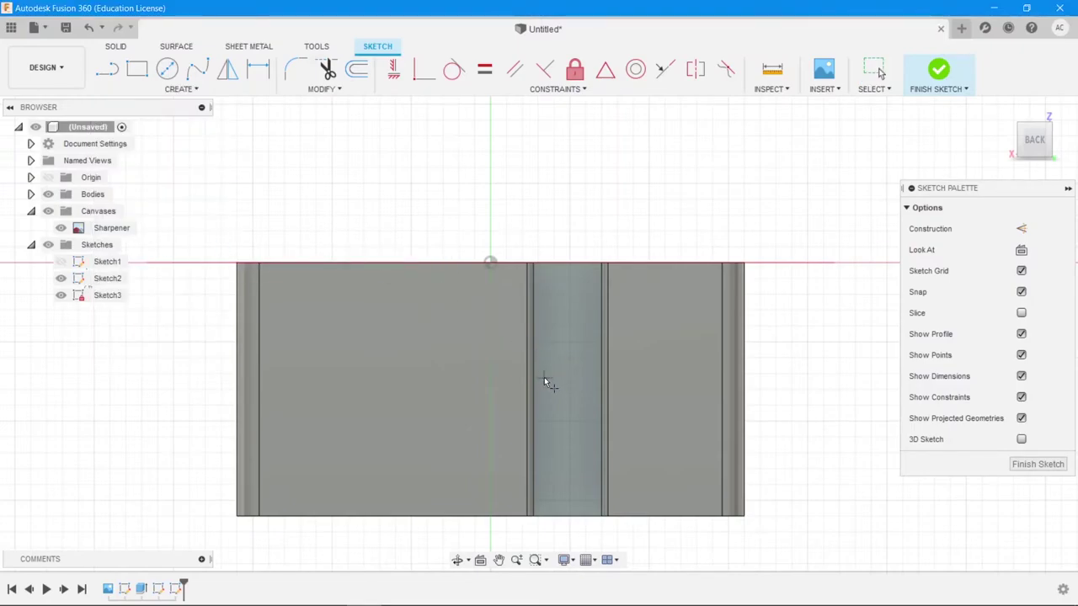
pyautogui.scroll(5, 545, 378)
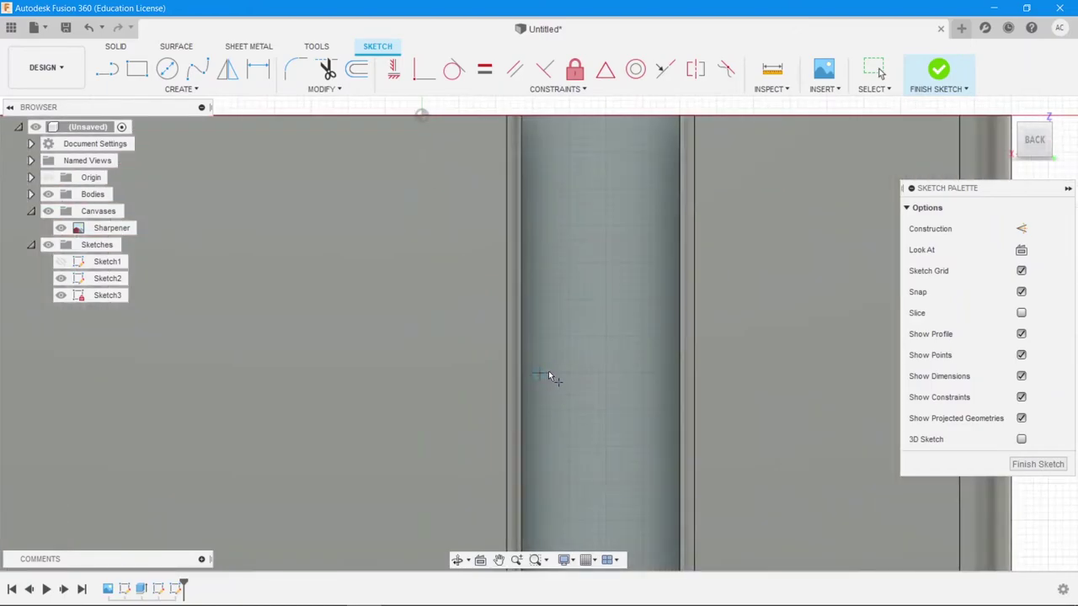
pyautogui.click(547, 373)
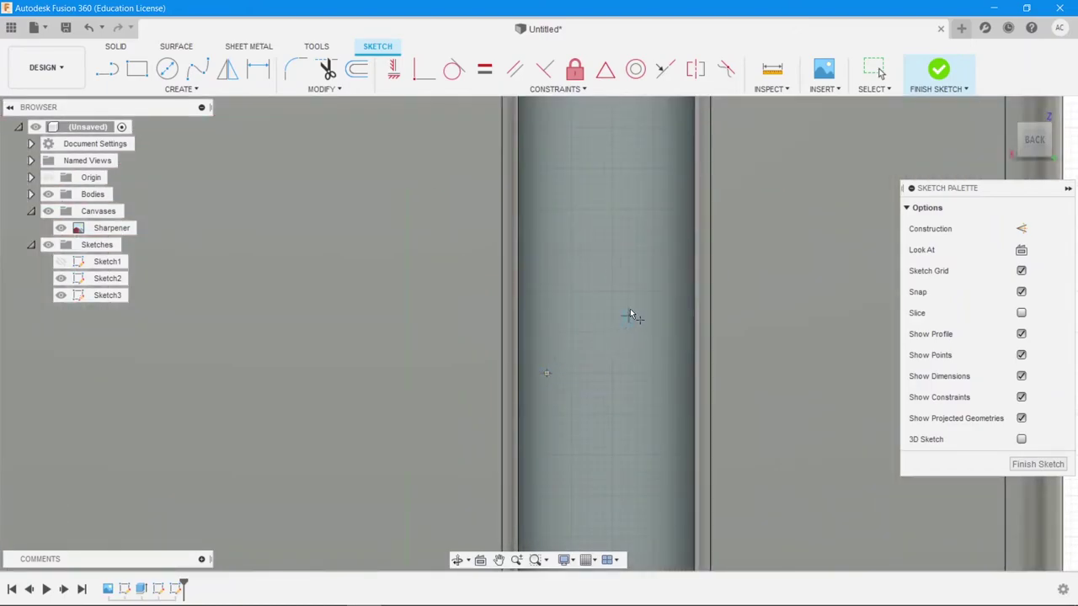
pyautogui.scroll(-5, 631, 316)
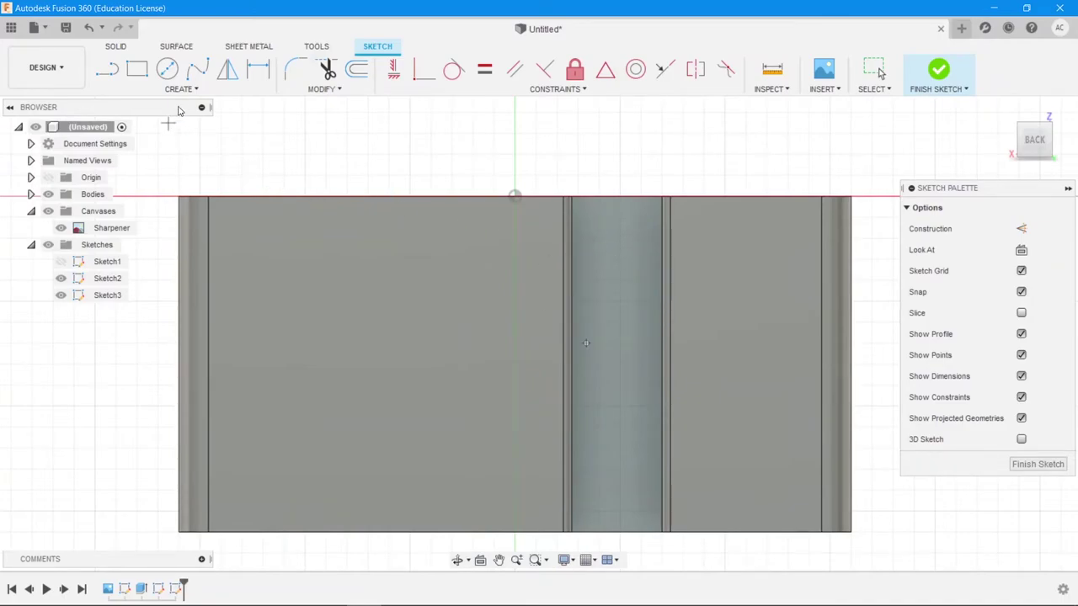
# Sketch a centre-diameter circle of 0.3 cm directly above the point, with its lower edge on the point, and finish the sketch.
pyautogui.click(167, 68)
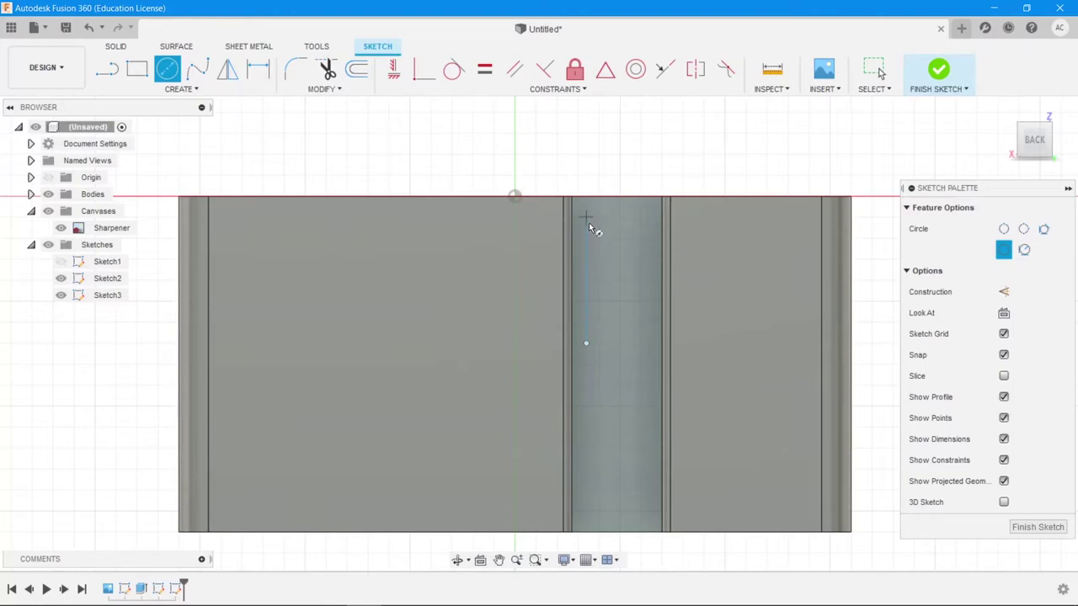
pyautogui.scroll(2, 588, 288)
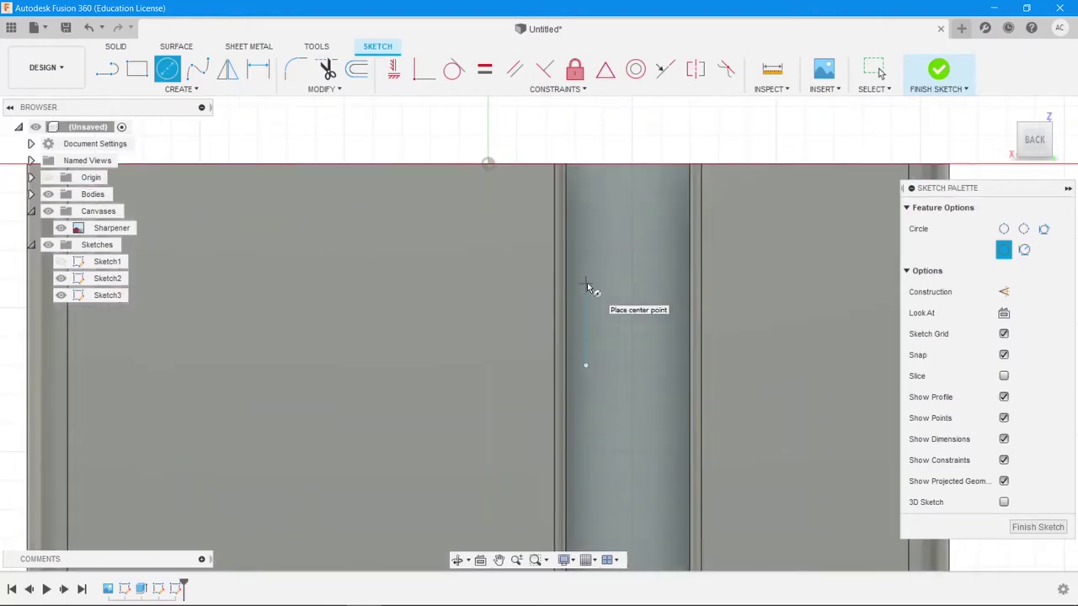
pyautogui.scroll(-1, 587, 288)
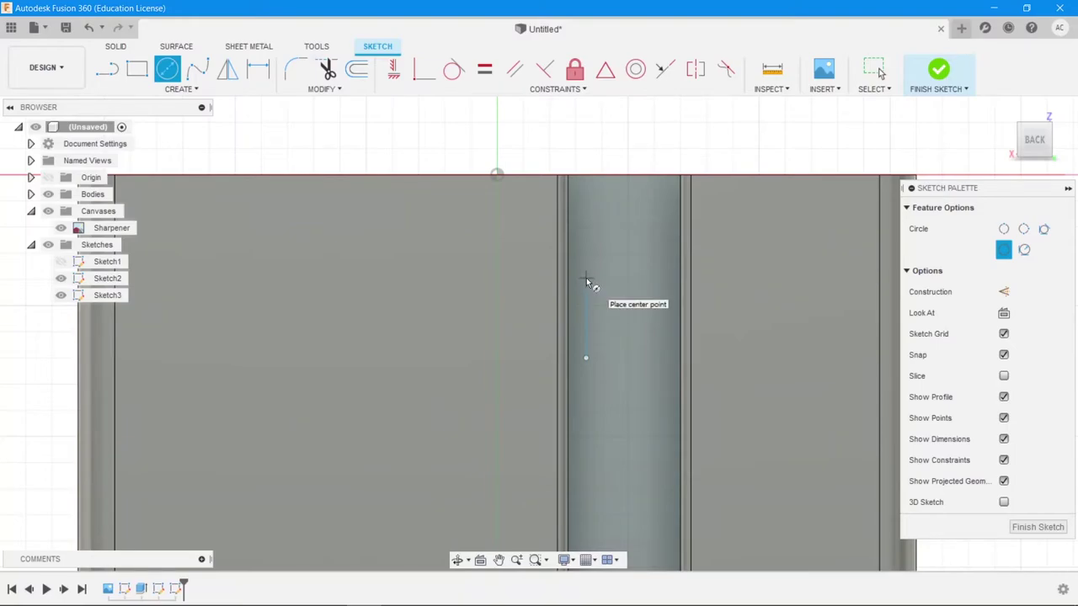
pyautogui.scroll(5, 588, 286)
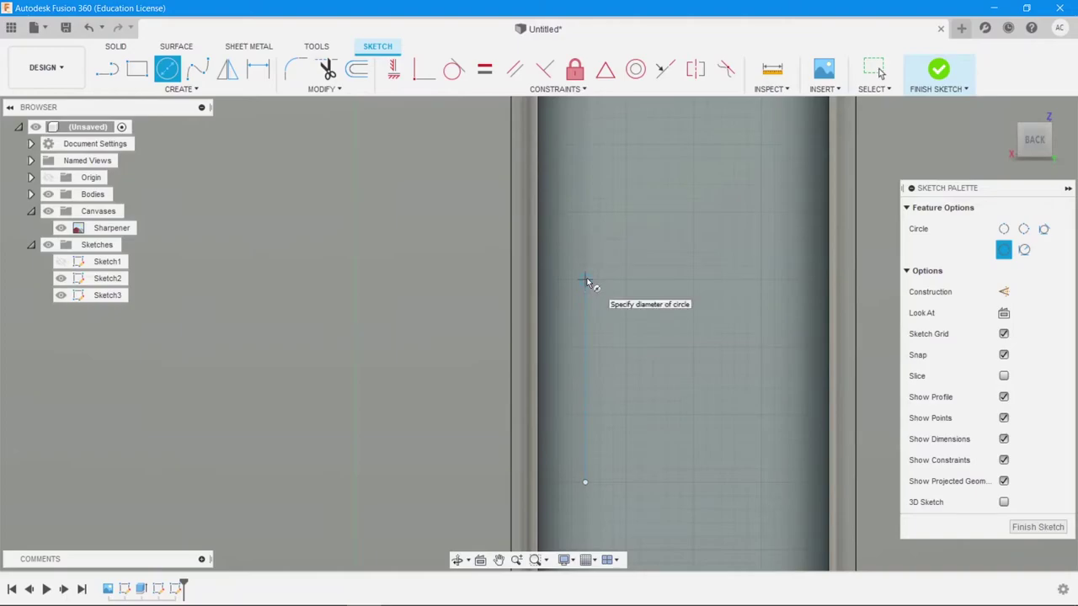
pyautogui.click(585, 280)
pyautogui.scroll(-5, 630, 185)
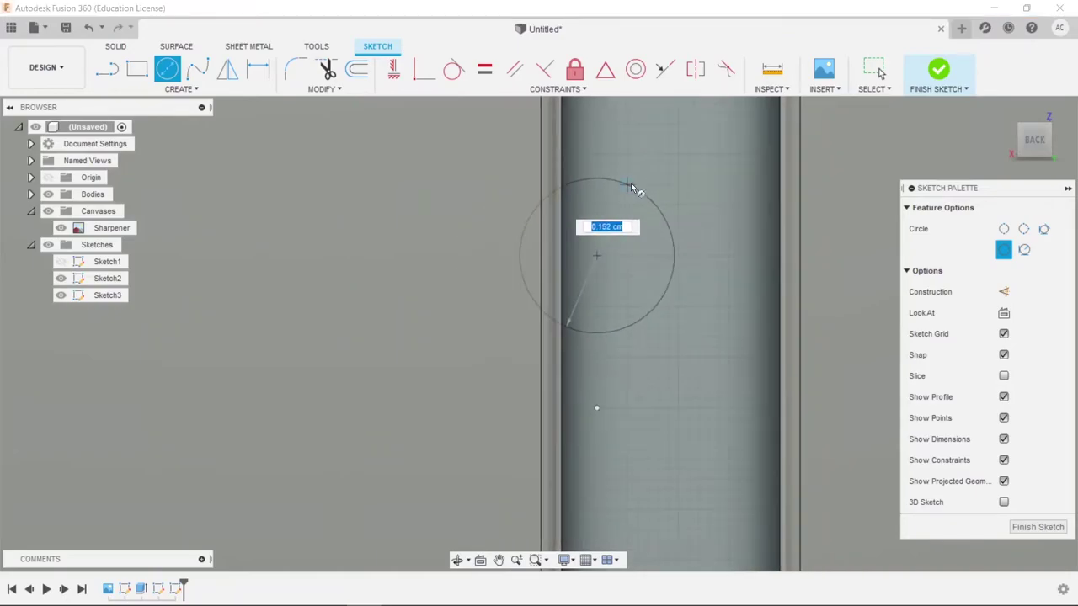
pyautogui.scroll(-1, 631, 185)
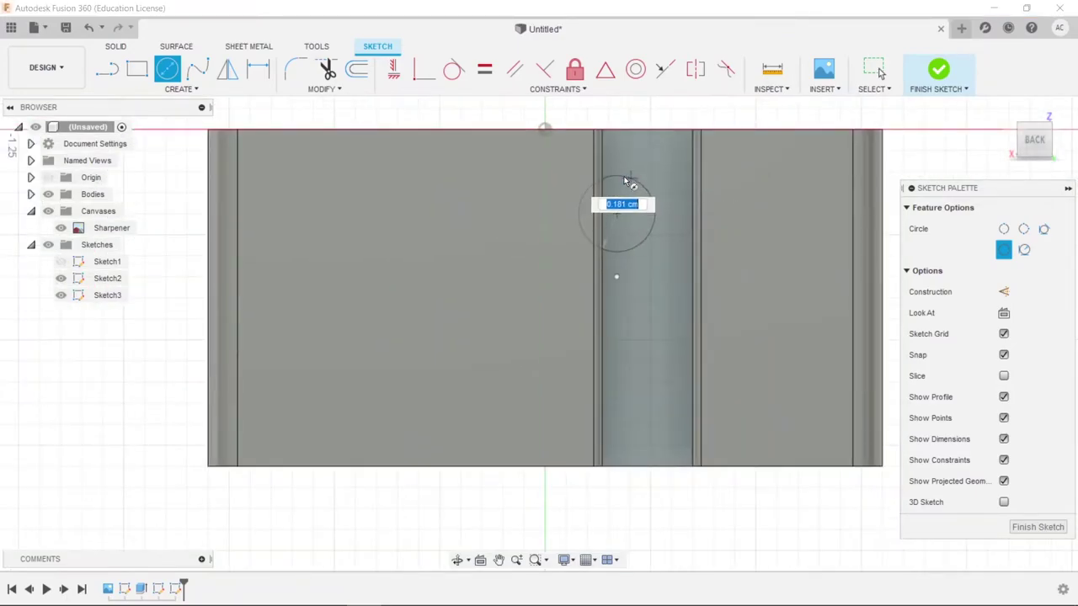
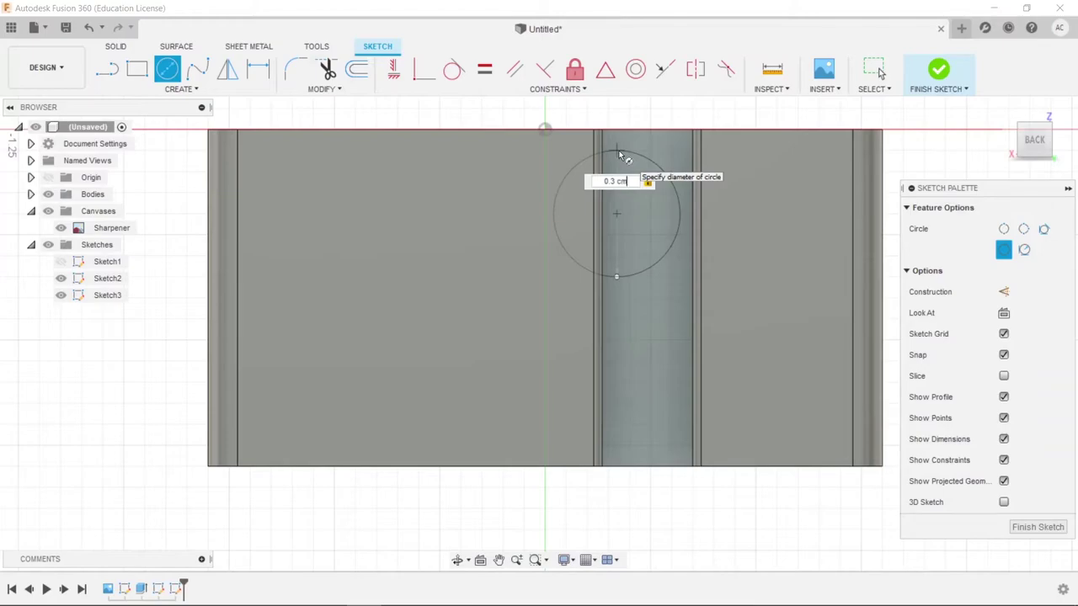
pyautogui.press('Return')
pyautogui.press('Escape')
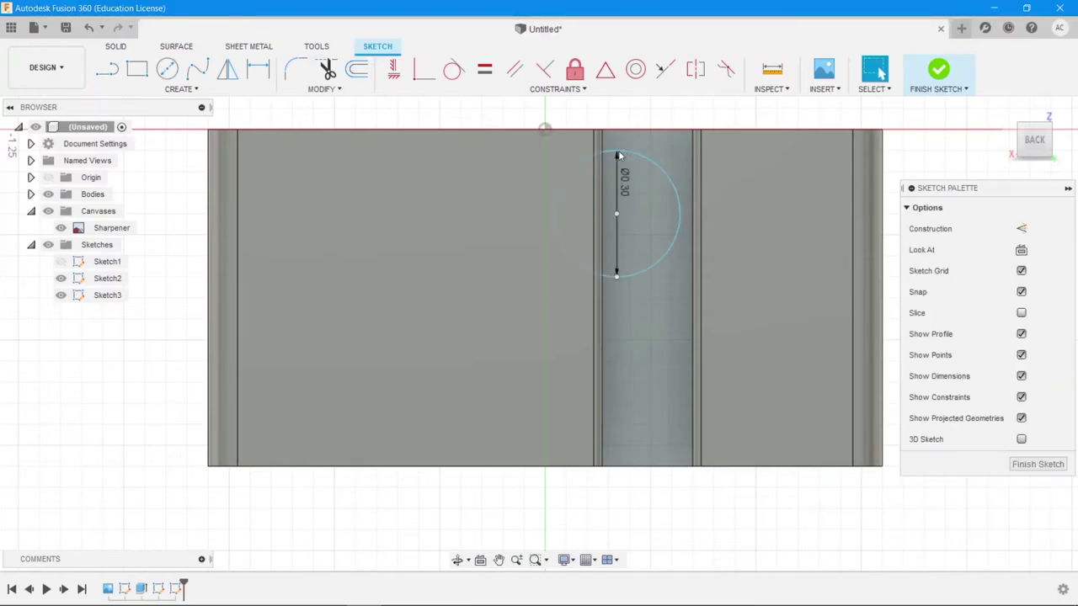
pyautogui.moveTo(805, 253)
pyautogui.keyDown('shift'); pyautogui.mouseDown(button='middle')
pyautogui.moveTo(756, 282)
pyautogui.moveTo(880, 243)
pyautogui.moveTo(794, 261)
pyautogui.moveTo(795, 240)
pyautogui.mouseUp(button='middle'); pyautogui.keyUp('shift')
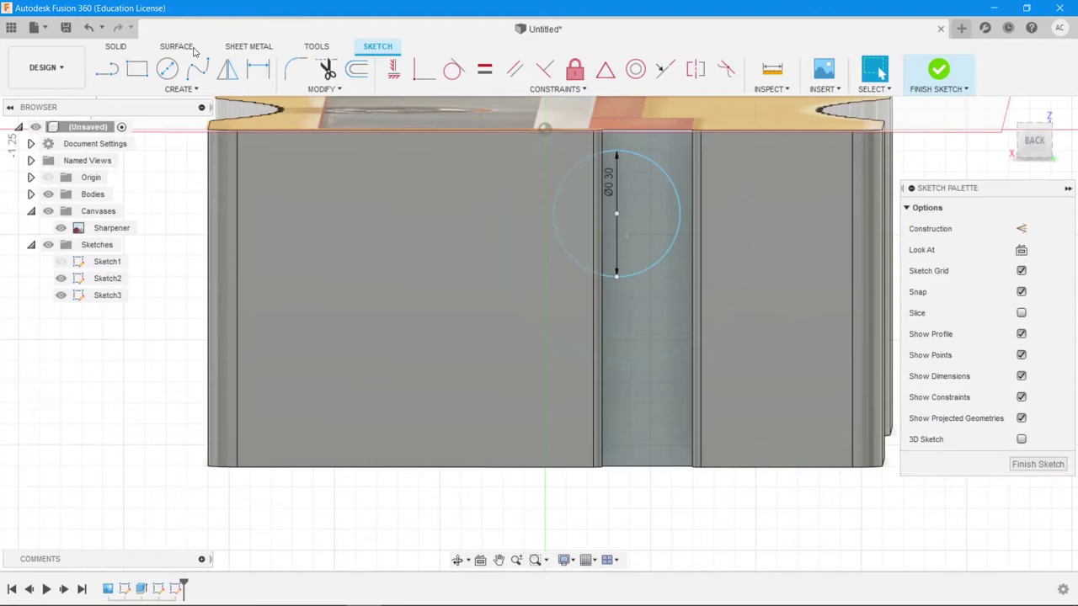
pyautogui.click(644, 162)
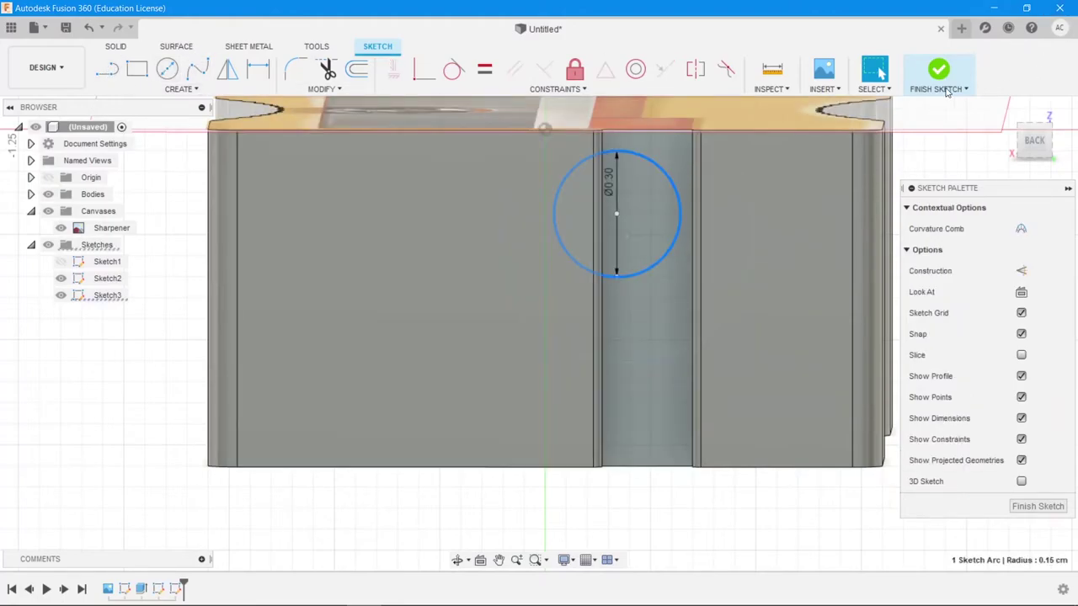
pyautogui.click(939, 74)
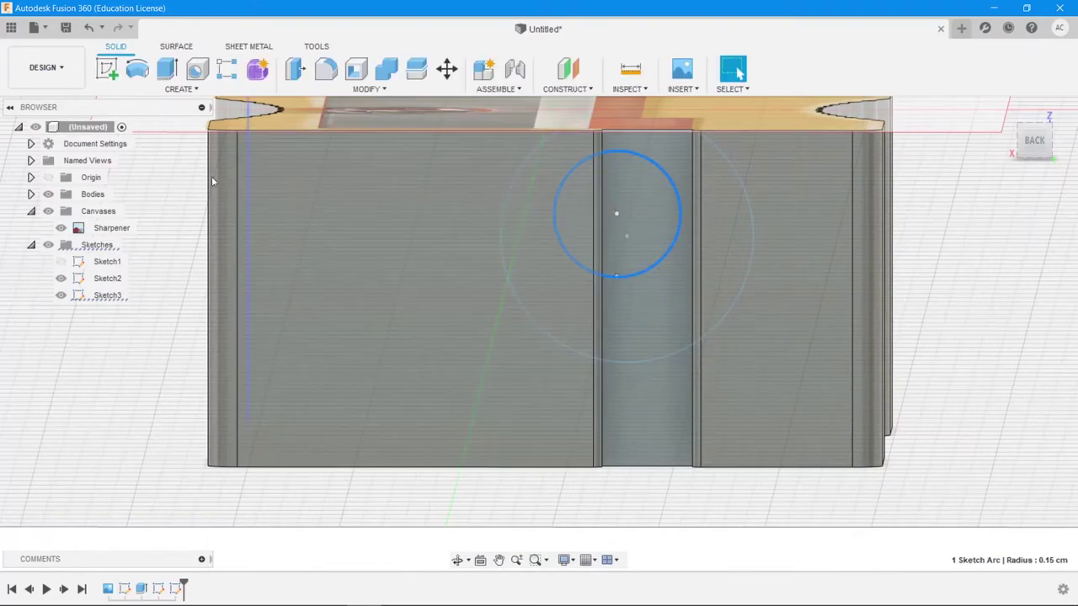
# Start a Loft with the small rear circle as the first profile and the large front circle as the second.
pyautogui.click(178, 88)
pyautogui.click(140, 211)
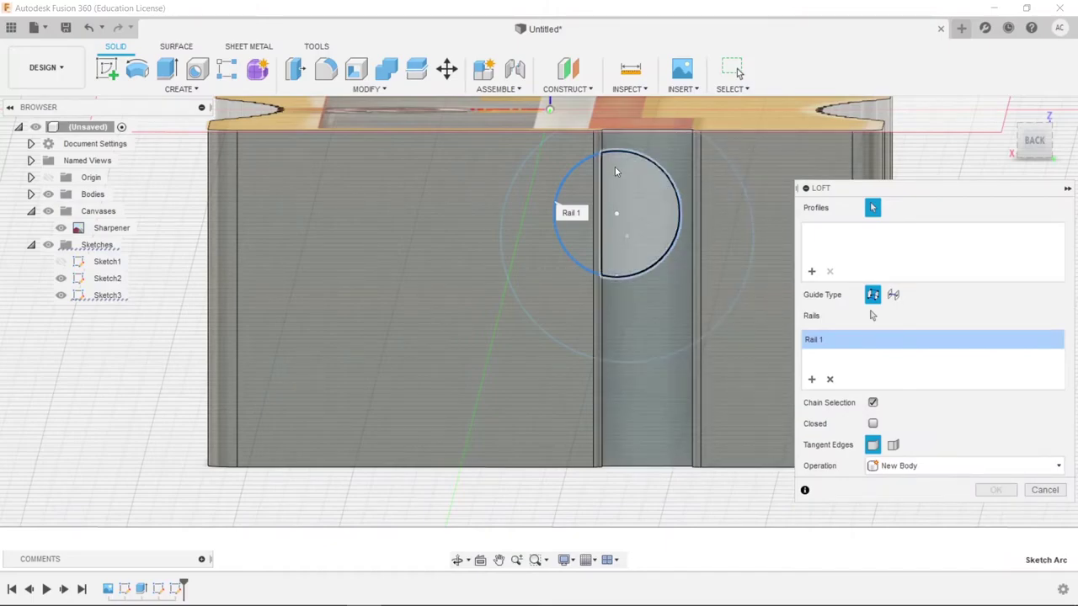
pyautogui.scroll(5, 609, 167)
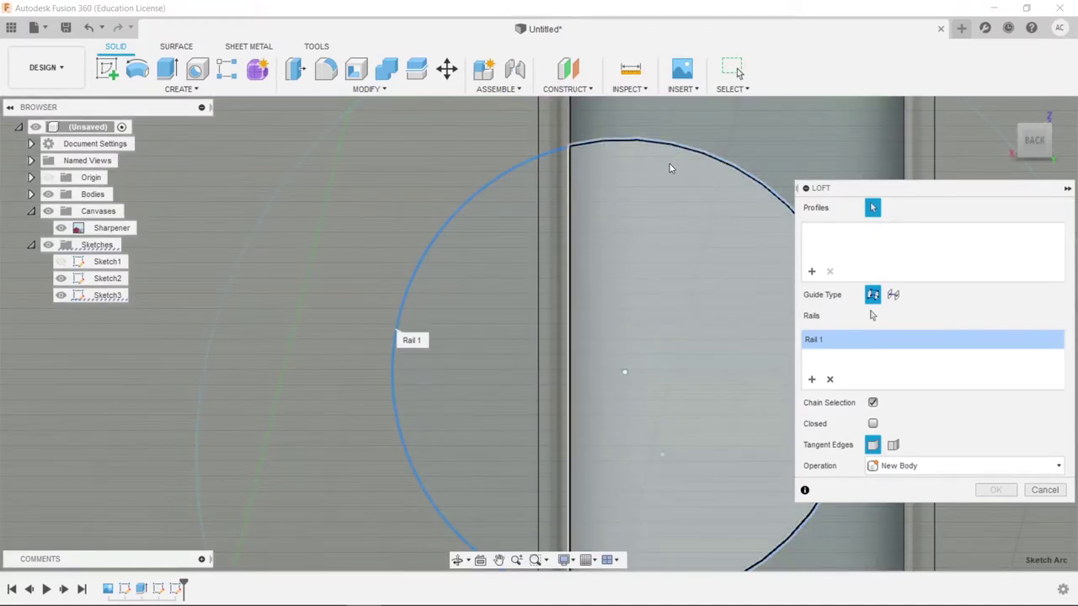
pyautogui.click(671, 167)
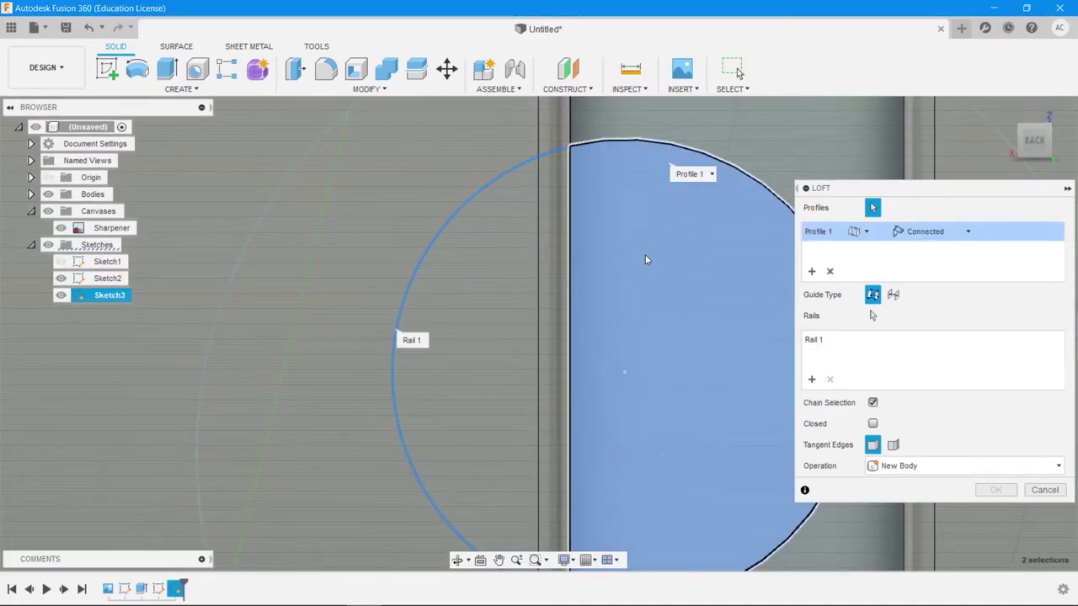
pyautogui.moveTo(654, 286); pyautogui.dragTo(541, 280, button='middle')
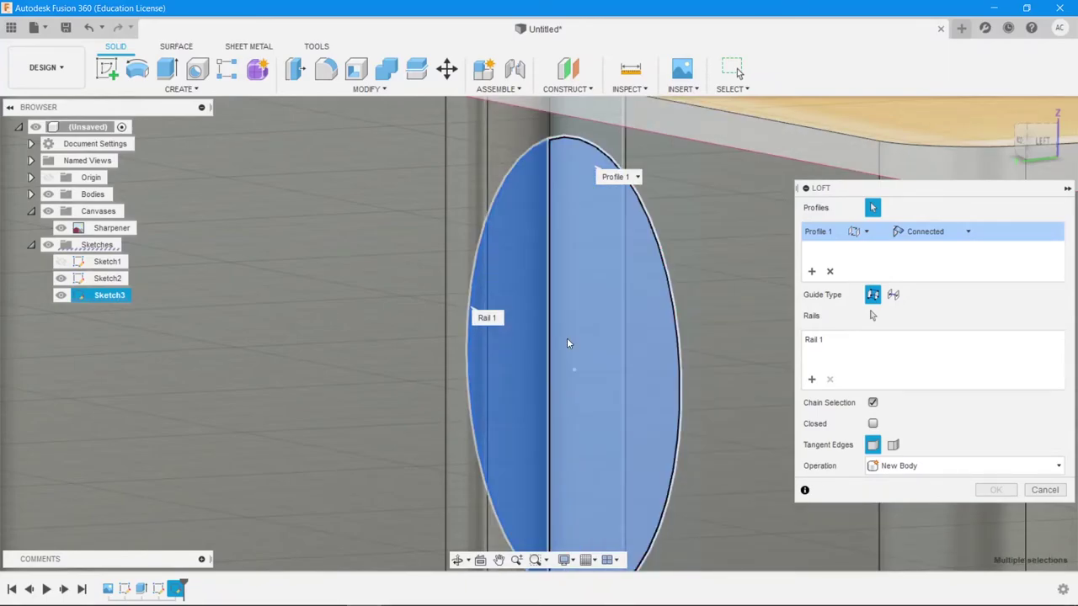
pyautogui.keyDown('shift'); pyautogui.moveTo(580, 361); pyautogui.dragTo(612, 357, button='middle'); pyautogui.keyUp('shift')
pyautogui.scroll(-10, 661, 362)
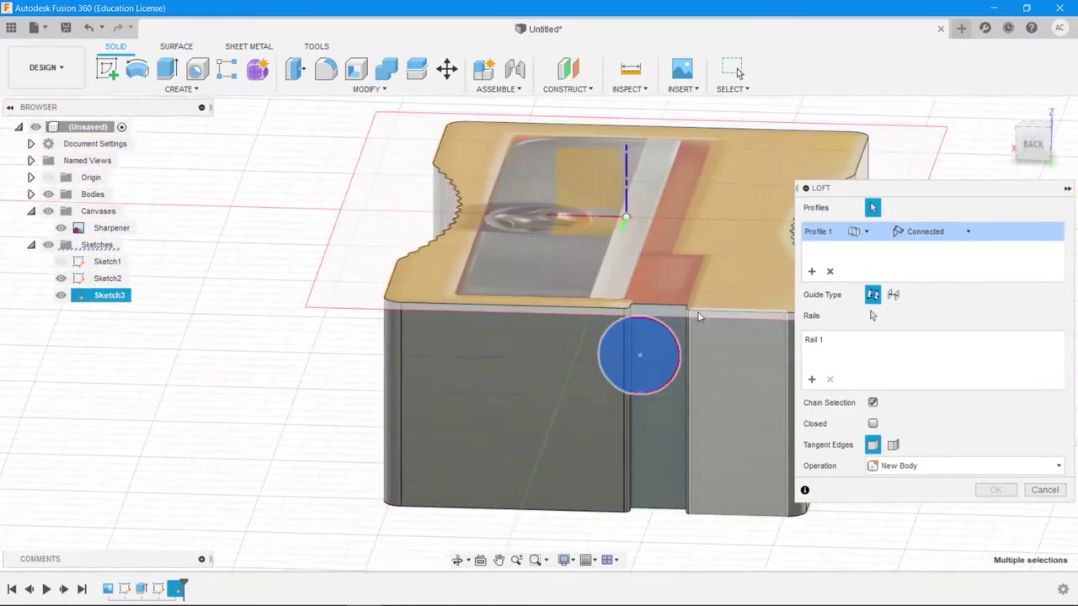
pyautogui.keyDown('shift'); pyautogui.moveTo(698, 316); pyautogui.dragTo(477, 305, button='middle'); pyautogui.keyUp('shift')
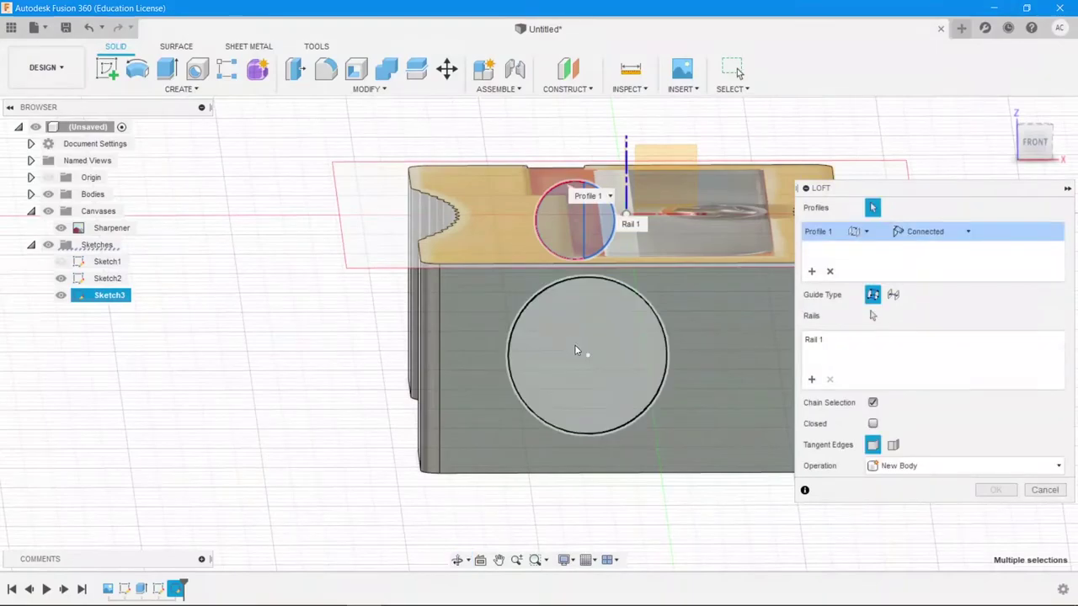
pyautogui.click(578, 348)
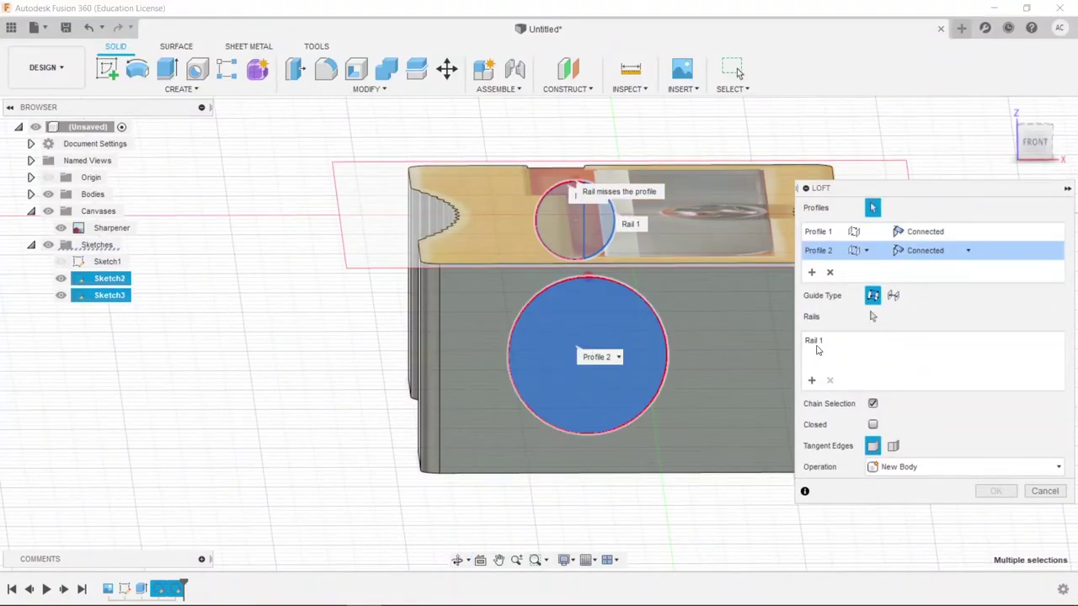
# Remove the stray rail from the loft and complete it as a Cut through the body.
pyautogui.click(816, 343)
pyautogui.click(830, 382)
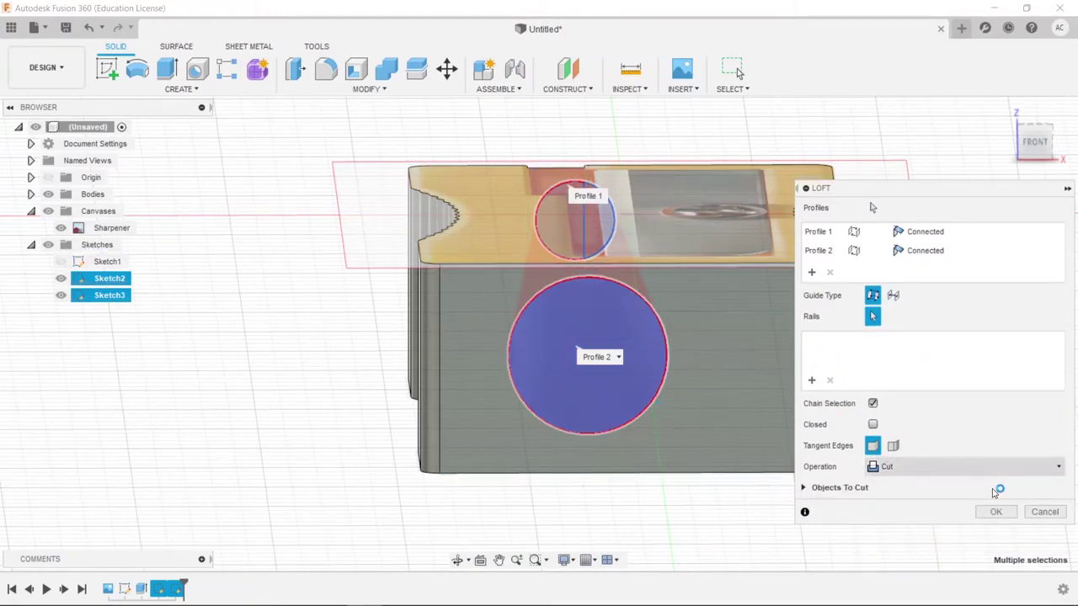
pyautogui.click(995, 511)
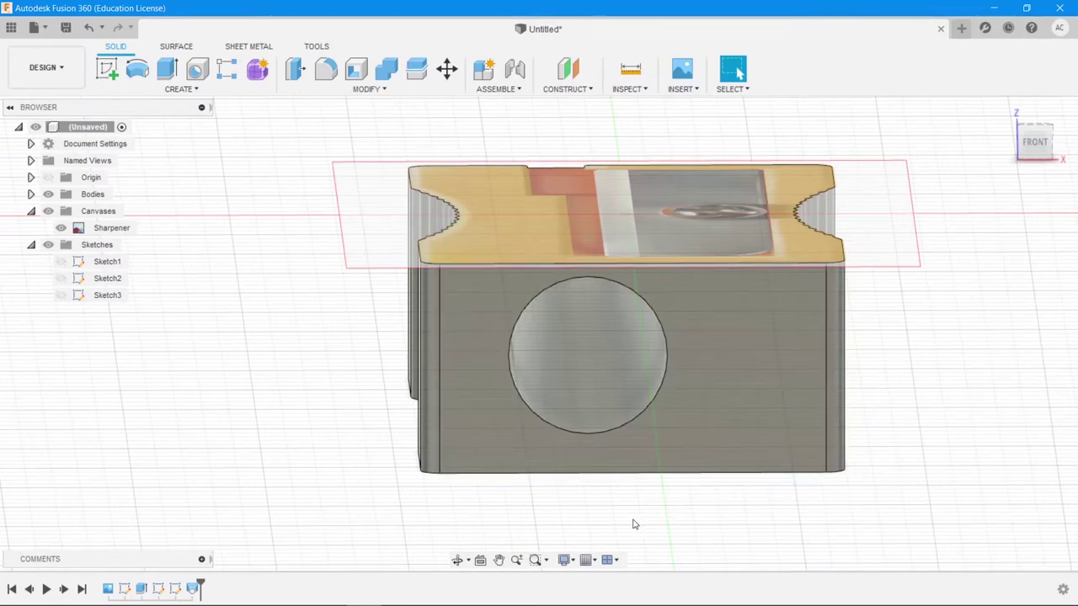
# Inspect the hole from behind, return to the top view, and start a sketch on the sharpener body's top face.
pyautogui.keyDown('shift'); pyautogui.moveTo(634, 524); pyautogui.dragTo(926, 523, button='middle'); pyautogui.keyUp('shift')
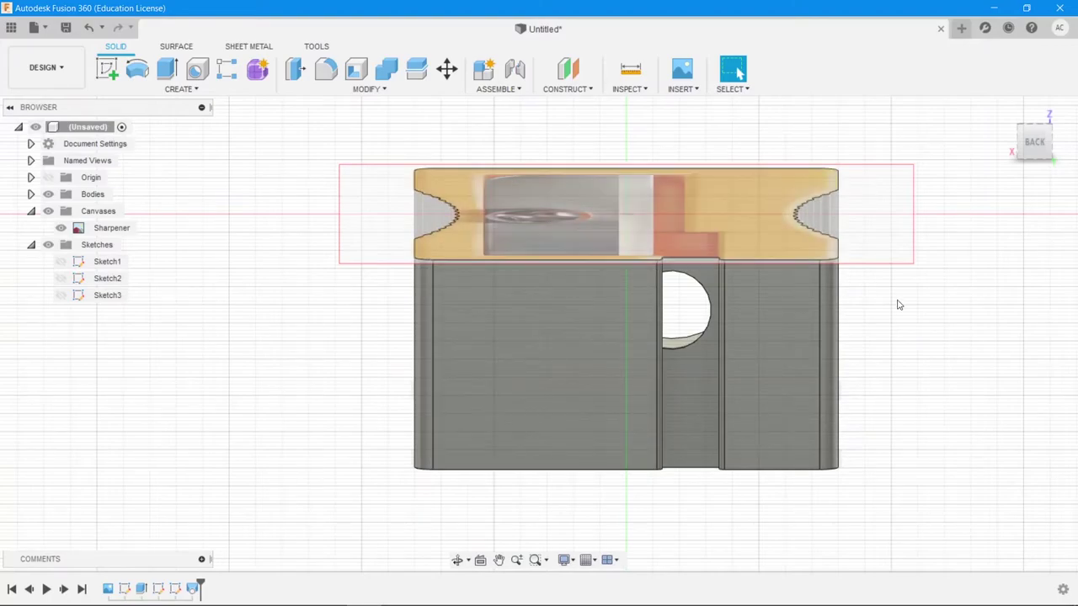
pyautogui.keyDown('shift'); pyautogui.moveTo(900, 302); pyautogui.dragTo(611, 428, button='middle'); pyautogui.keyUp('shift')
pyautogui.scroll(-5, 642, 419)
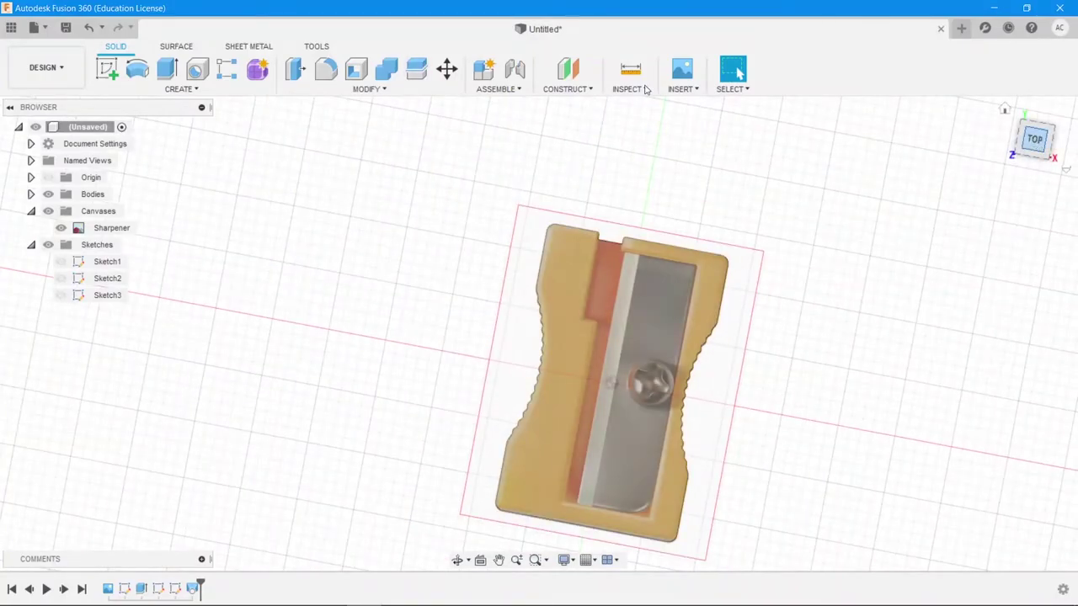
pyautogui.click(1034, 138)
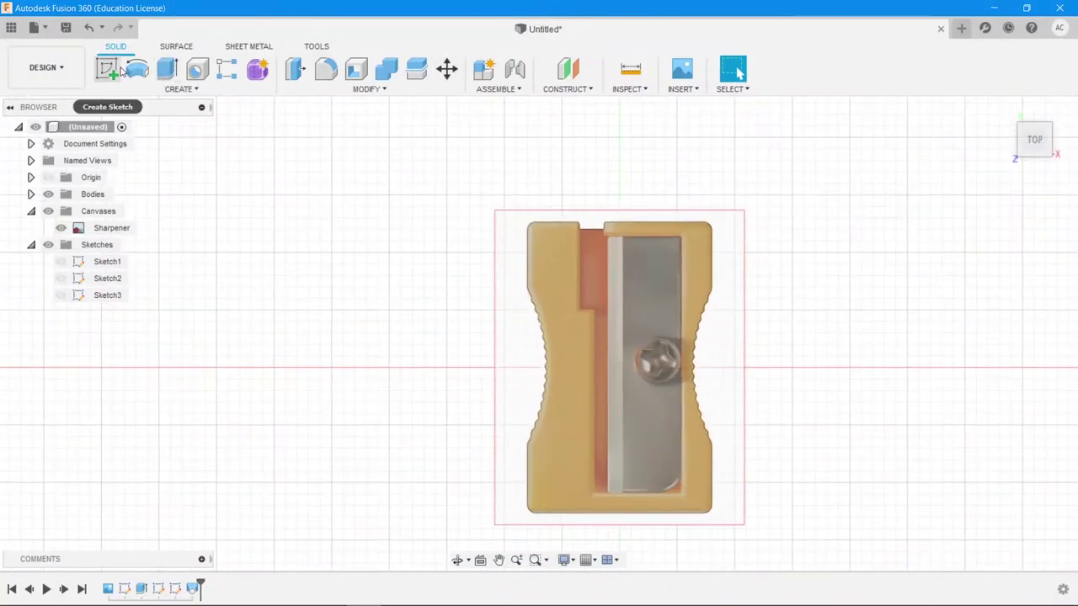
pyautogui.click(123, 76)
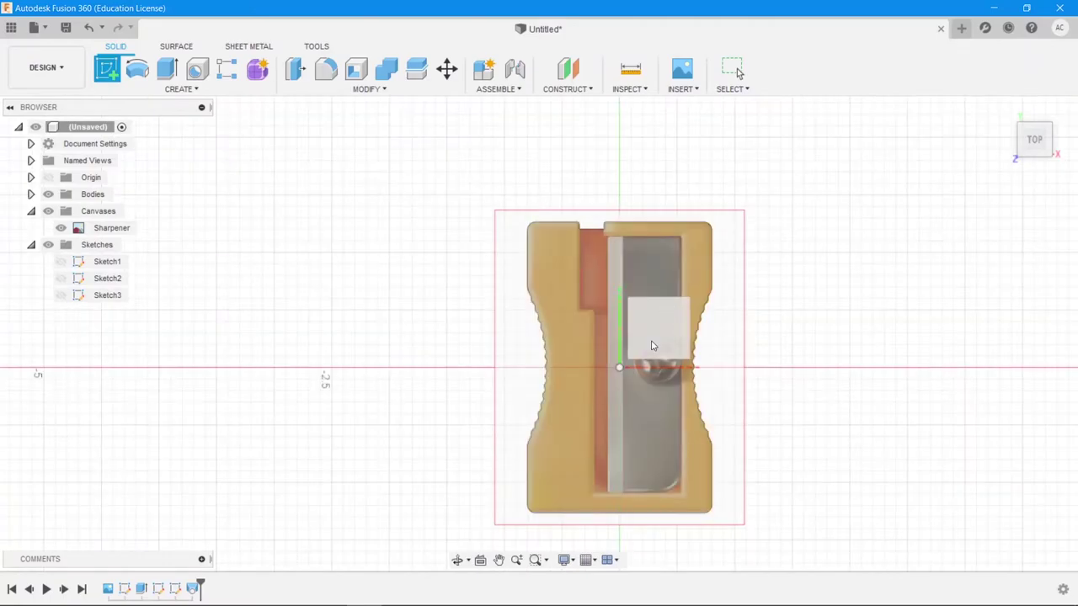
pyautogui.scroll(3, 568, 299)
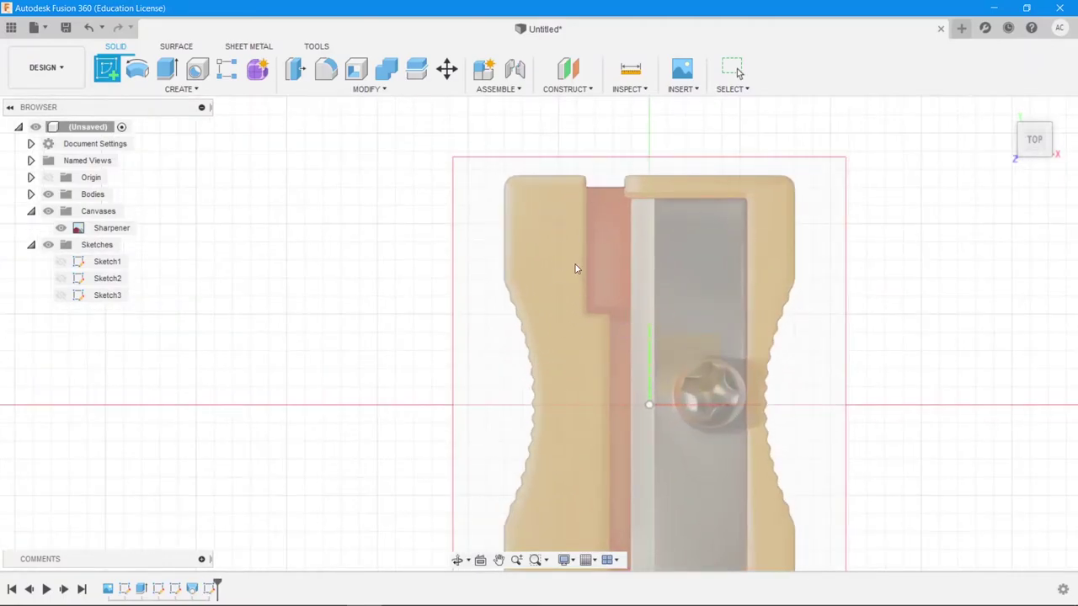
pyautogui.click(817, 221)
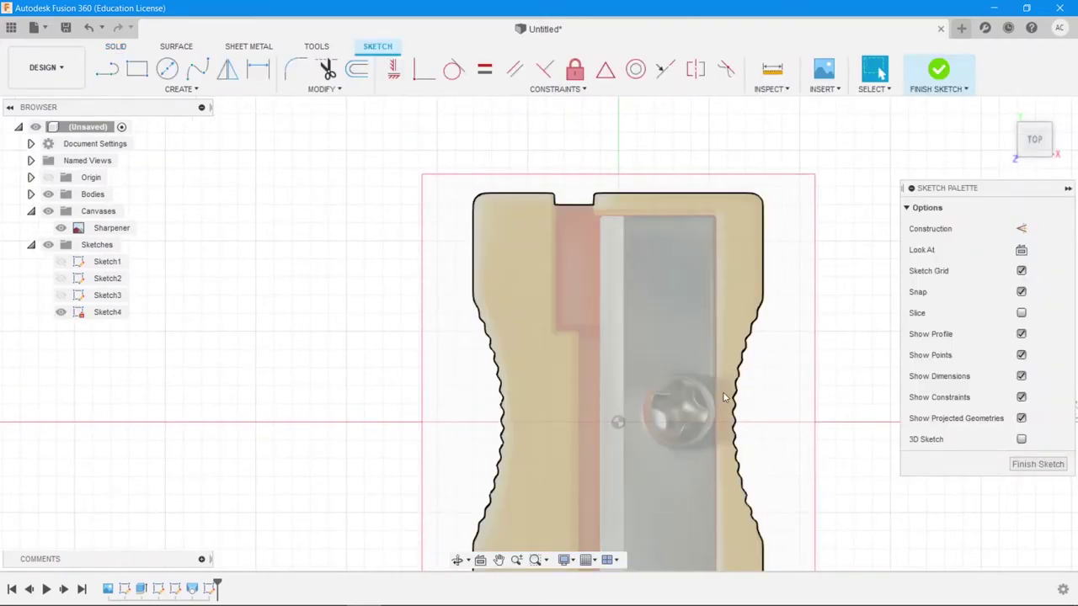
pyautogui.scroll(3, 703, 413)
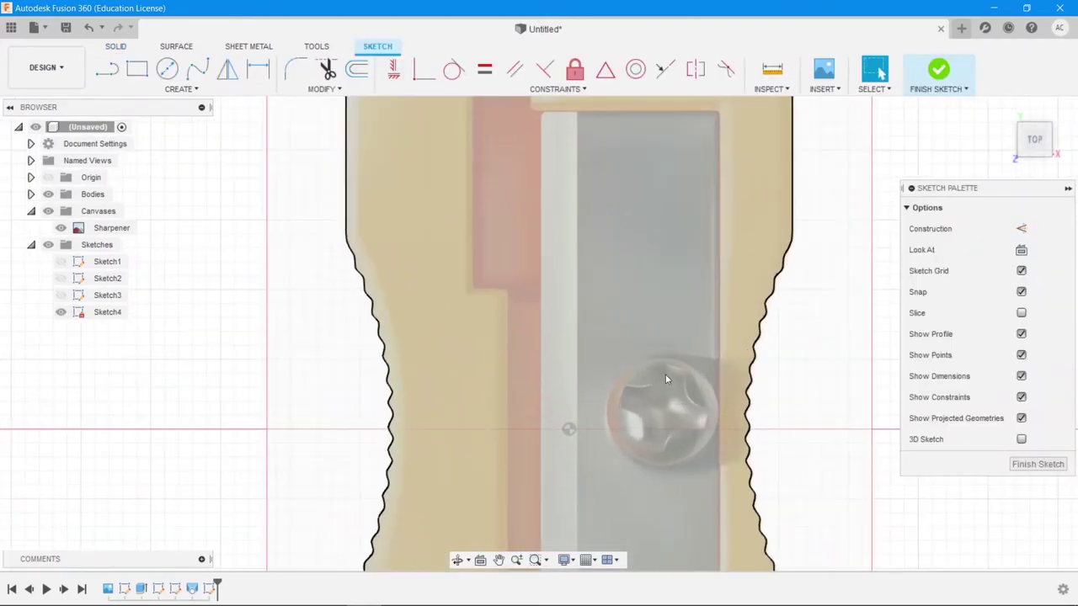
# Sketch a two-point rectangle about 0.64 cm wide and 2.22 cm long over the blade in the reference image.
pyautogui.click(137, 69)
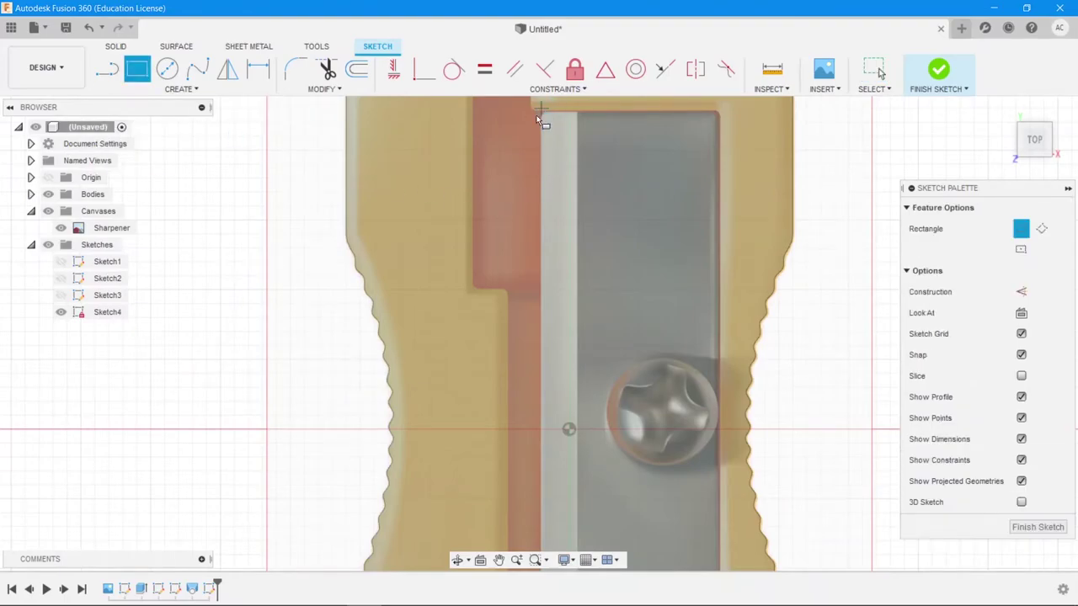
pyautogui.scroll(-3, 545, 116)
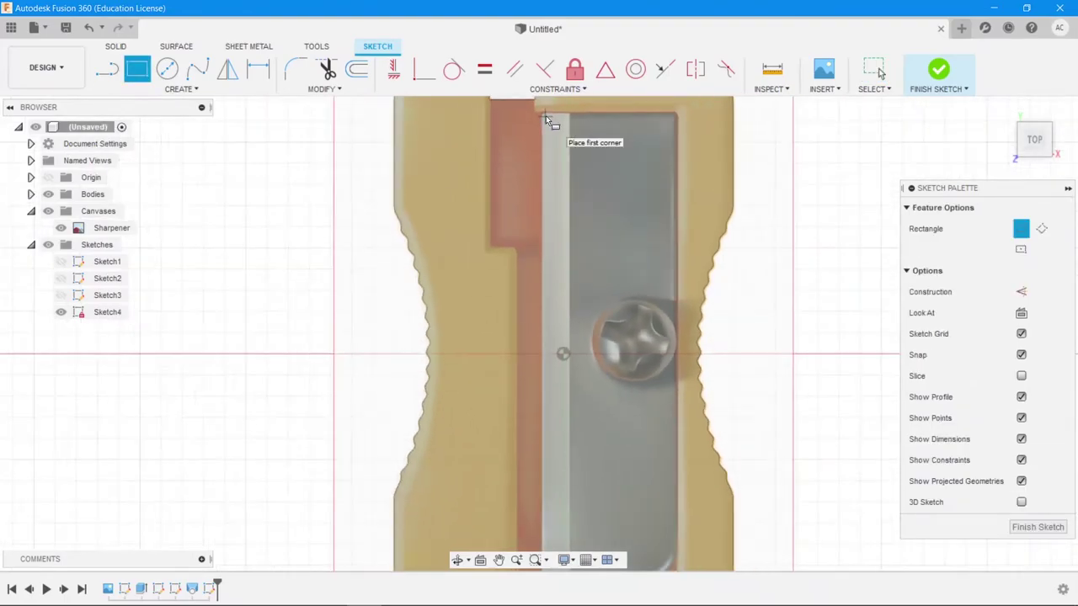
pyautogui.click(546, 115)
pyautogui.scroll(5, 746, 293)
pyautogui.scroll(-2, 782, 368)
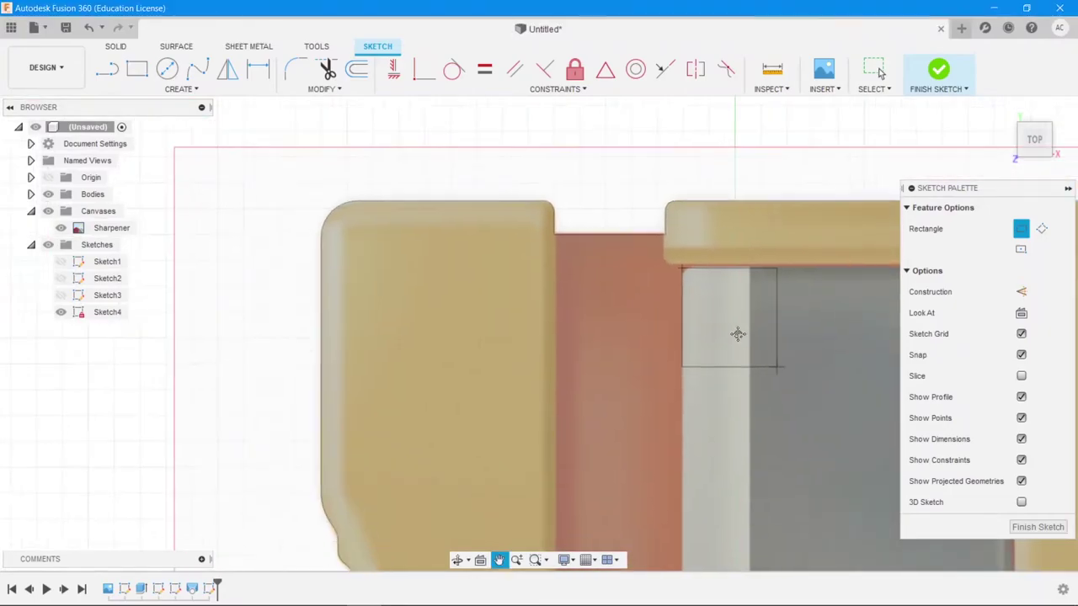
pyautogui.moveTo(746, 337); pyautogui.dragTo(550, 211, button='middle')
pyautogui.click(763, 440)
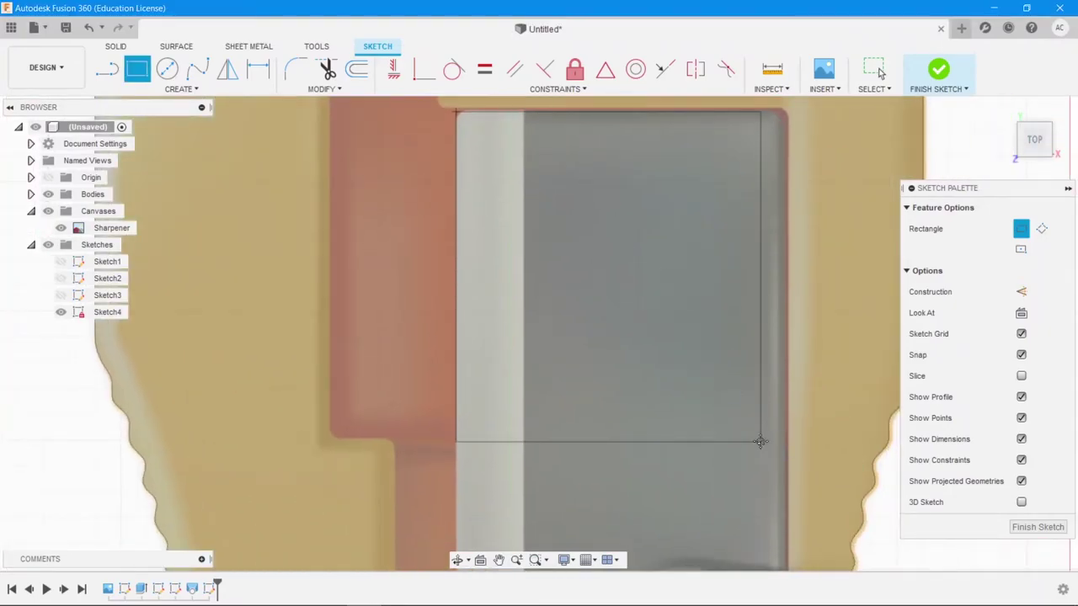
pyautogui.moveTo(763, 441); pyautogui.dragTo(779, 177, button='middle')
pyautogui.moveTo(773, 475); pyautogui.dragTo(772, 221, button='middle')
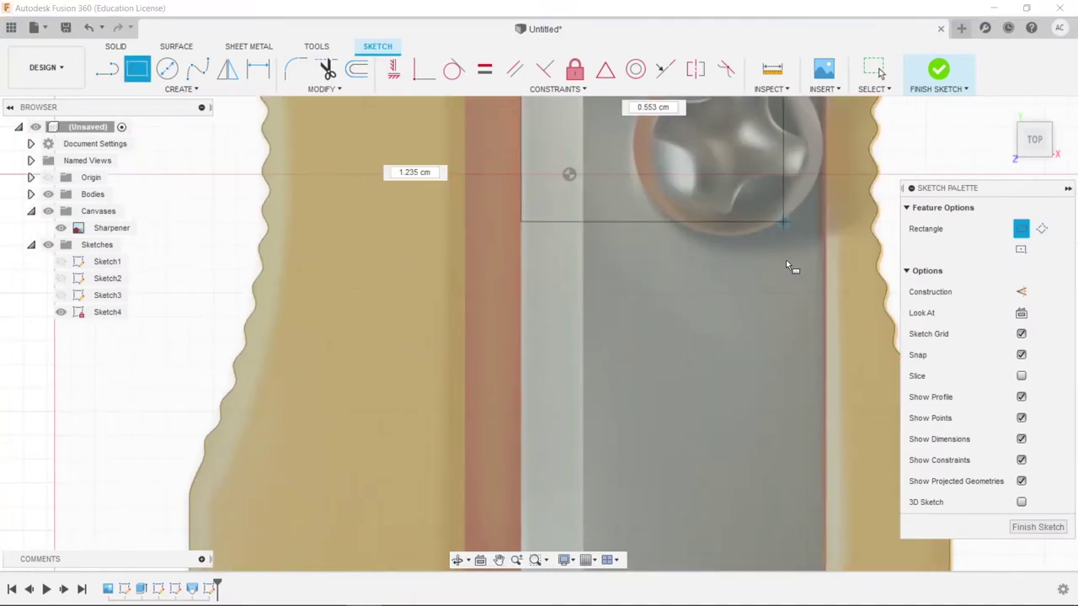
pyautogui.moveTo(773, 438); pyautogui.dragTo(733, 205, button='middle')
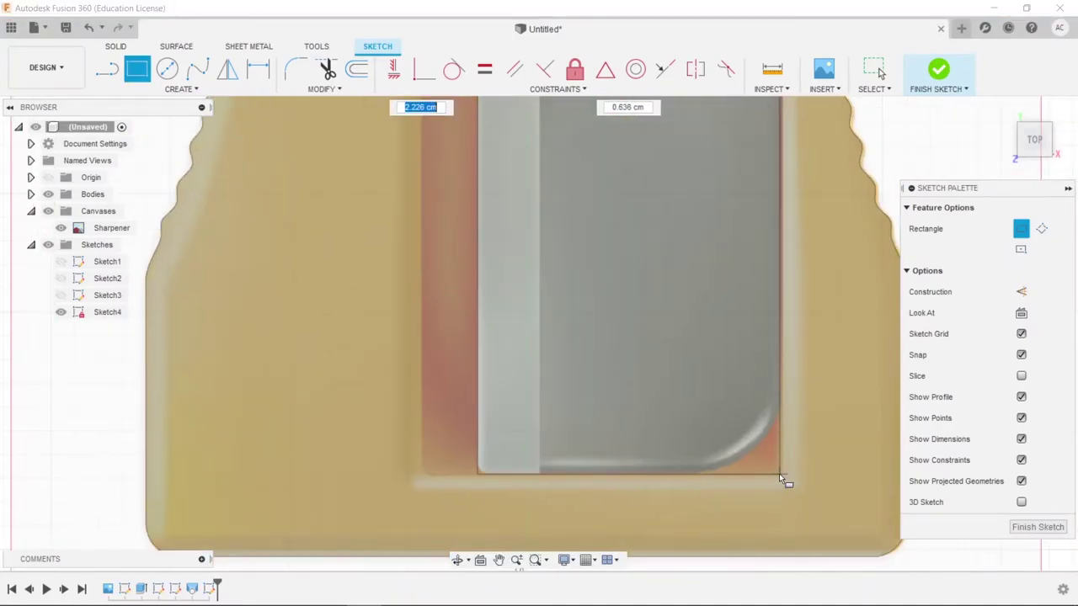
pyautogui.scroll(2, 779, 473)
pyautogui.scroll(6, 778, 473)
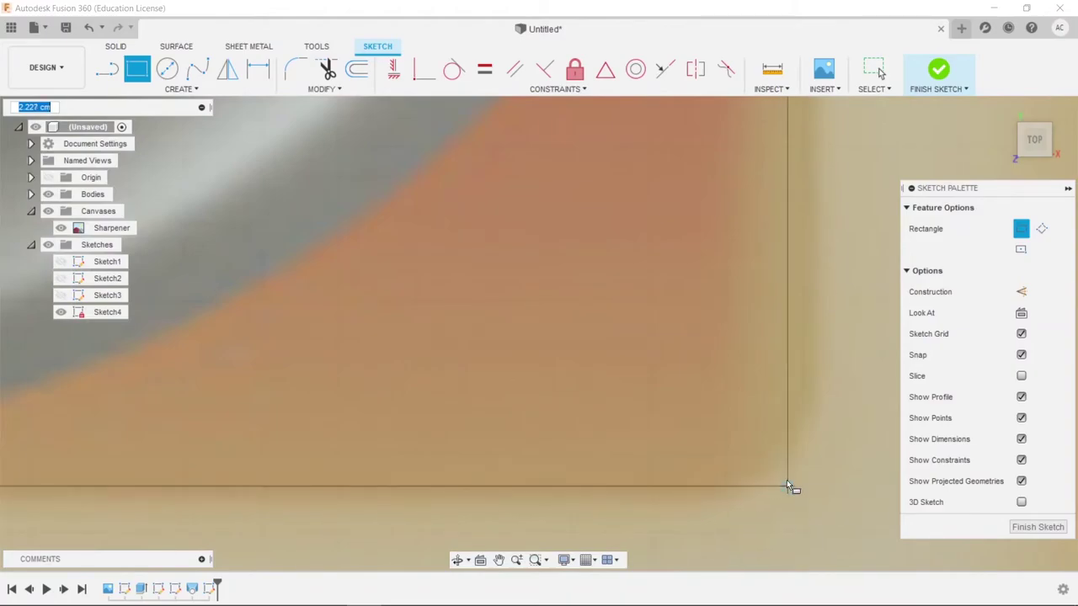
pyautogui.scroll(-3, 786, 485)
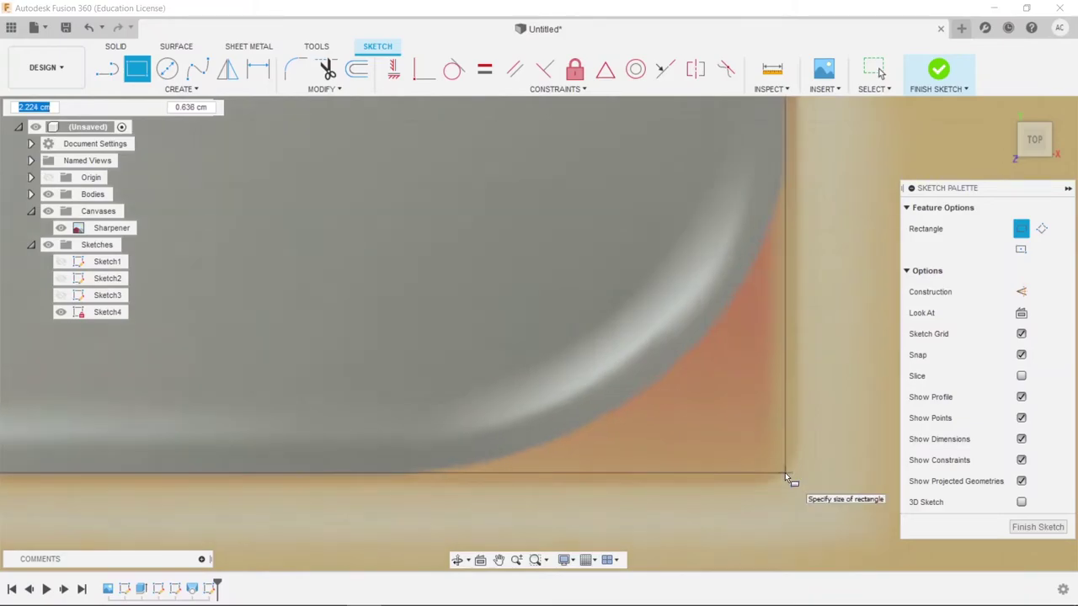
pyautogui.click(778, 479)
pyautogui.scroll(-5, 778, 479)
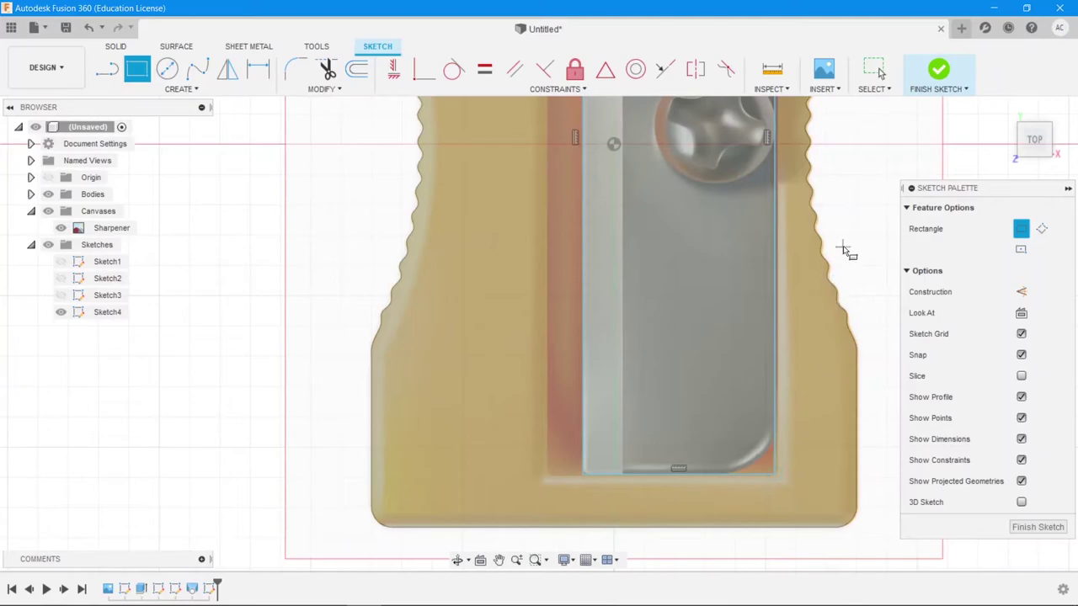
# Round the blade rectangle's lower right corner with a 0.175 cm sketch fillet to match the image, and finish the sketch.
pyautogui.moveTo(846, 251)
pyautogui.mouseDown(button='middle')
pyautogui.moveTo(797, 440)
pyautogui.moveTo(815, 244)
pyautogui.mouseUp(button='middle')
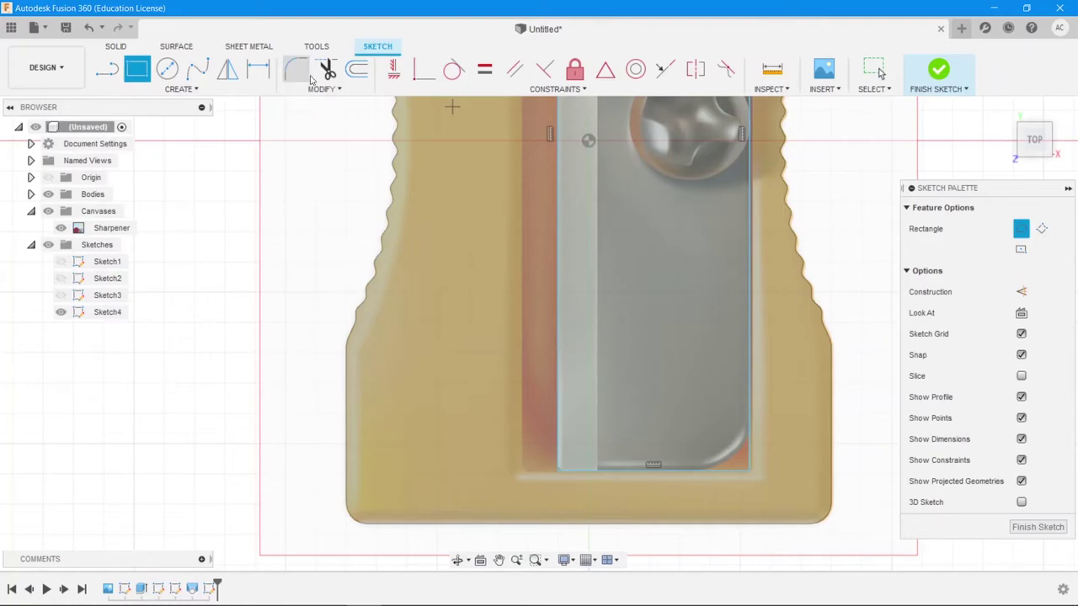
pyautogui.click(307, 76)
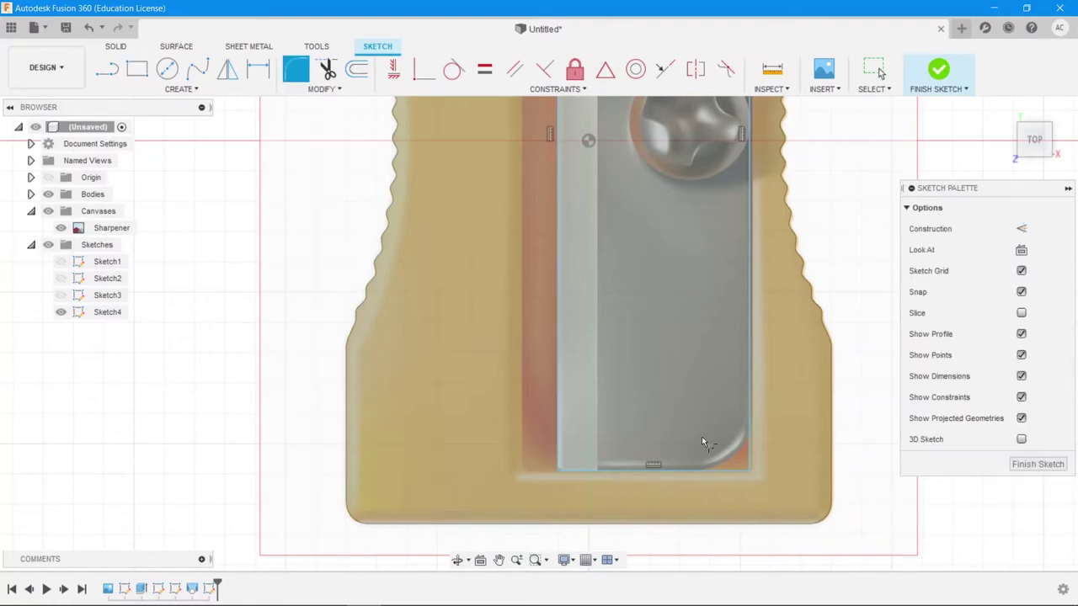
pyautogui.click(748, 473)
pyautogui.scroll(5, 771, 470)
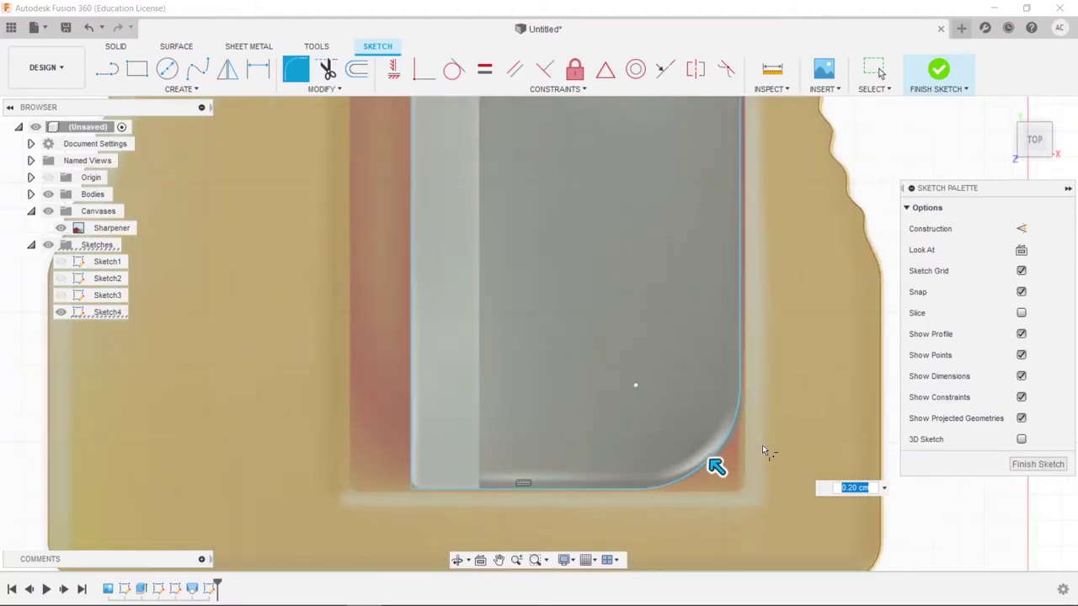
pyautogui.moveTo(676, 472); pyautogui.dragTo(681, 478)
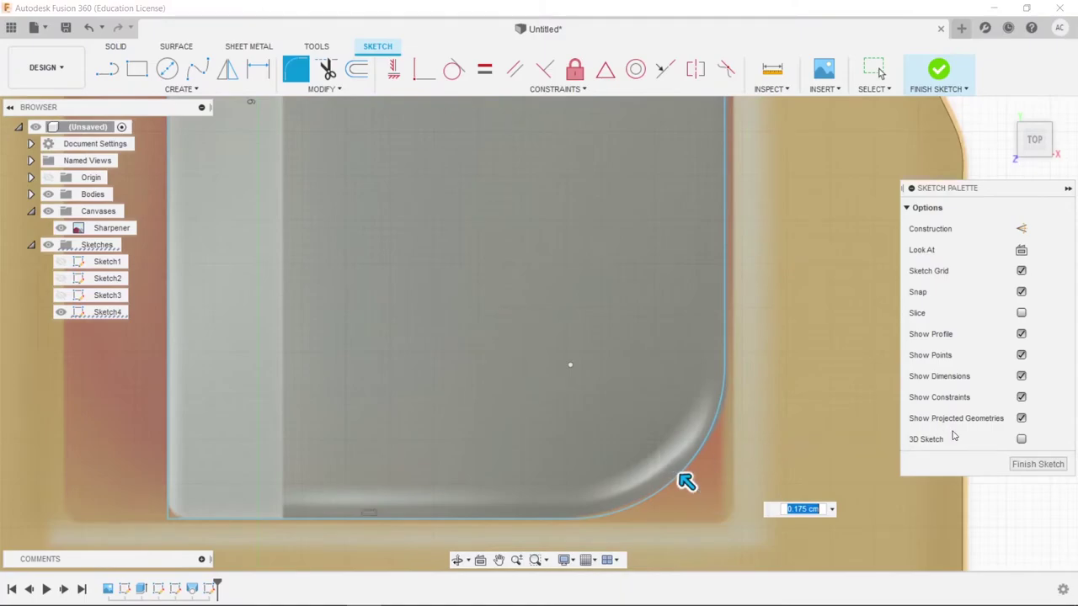
pyautogui.click(1017, 467)
pyautogui.scroll(-5, 816, 370)
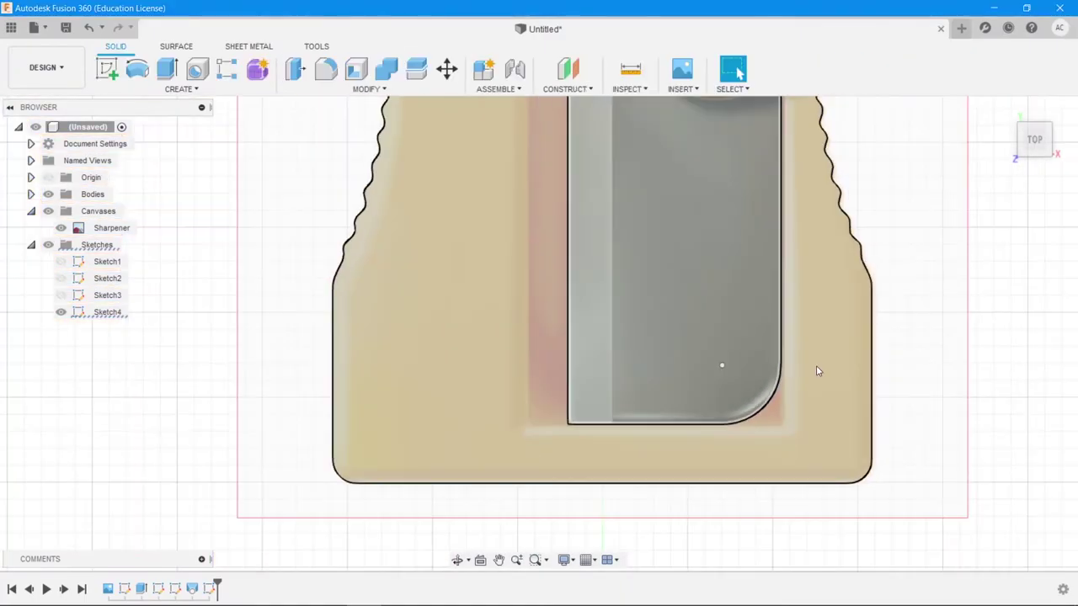
# Reopen the blade sketch for editing.
pyautogui.moveTo(824, 298); pyautogui.dragTo(841, 489, button='middle')
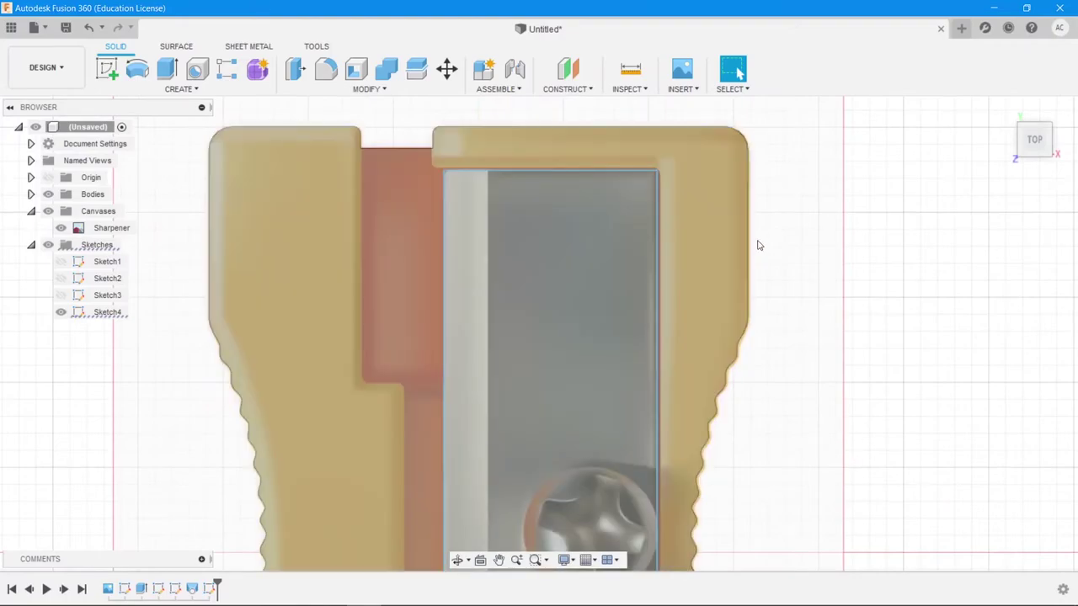
pyautogui.doubleClick(873, 190)
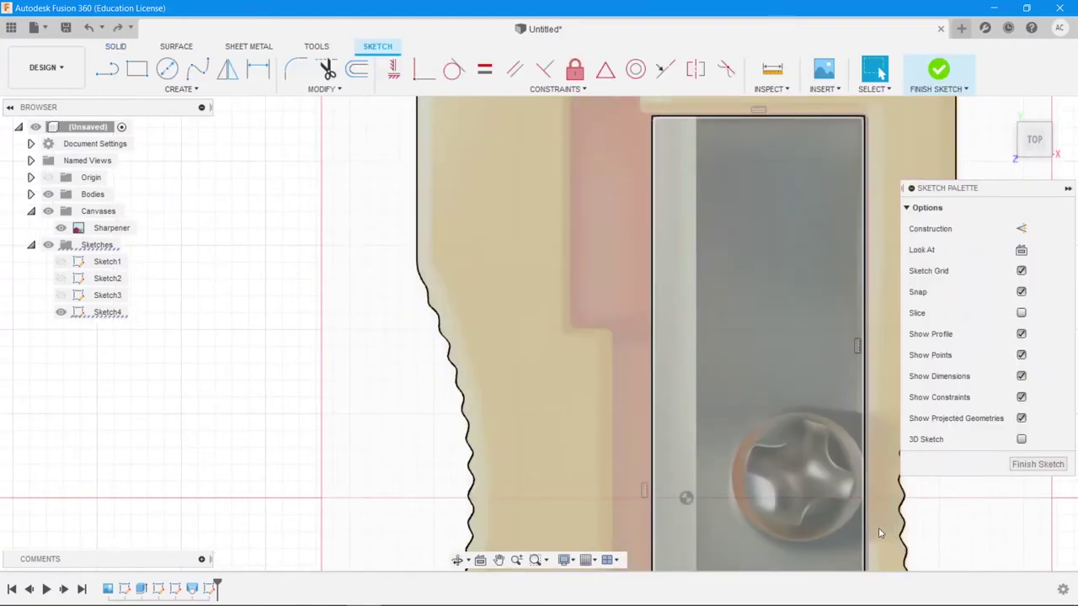
pyautogui.moveTo(878, 527)
pyautogui.mouseDown(button='middle')
pyautogui.moveTo(876, 496)
pyautogui.moveTo(719, 244)
pyautogui.moveTo(733, 201)
pyautogui.mouseUp(button='middle')
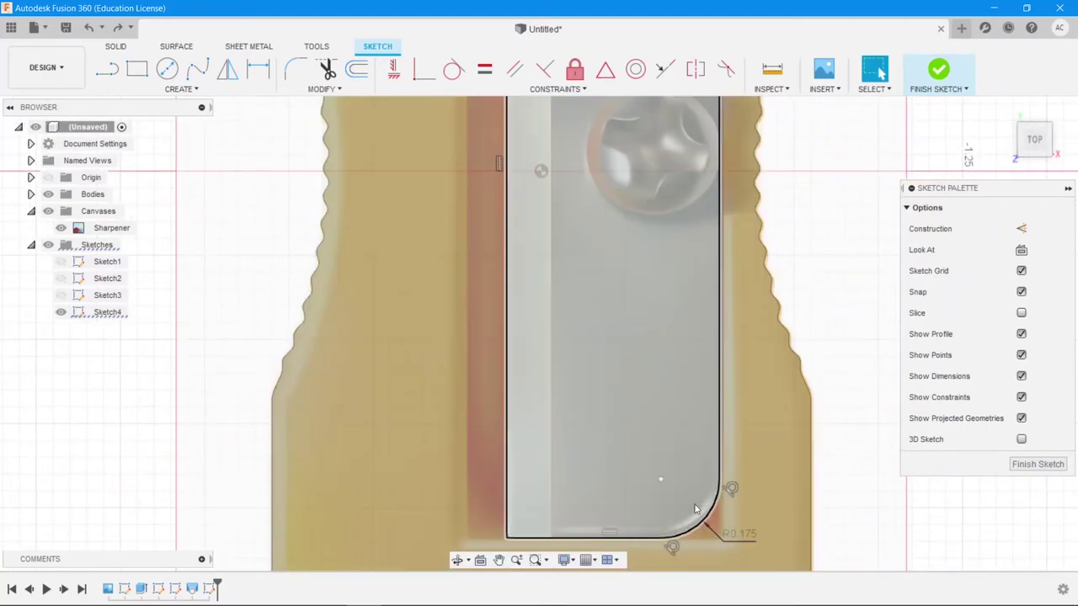
pyautogui.moveTo(762, 352); pyautogui.dragTo(791, 564, button='middle')
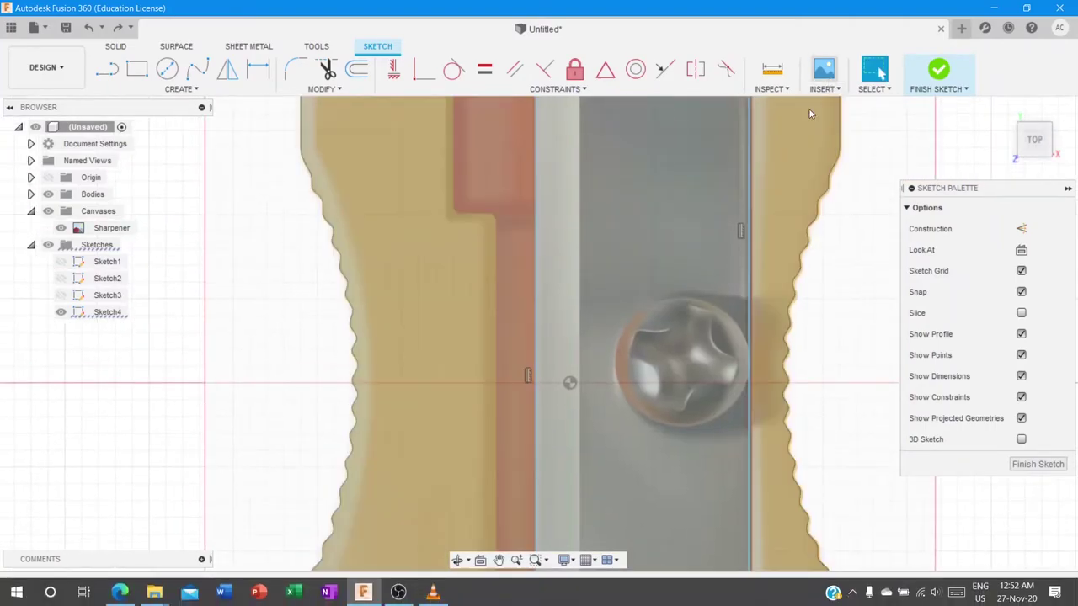
pyautogui.moveTo(825, 156); pyautogui.dragTo(833, 307, button='middle')
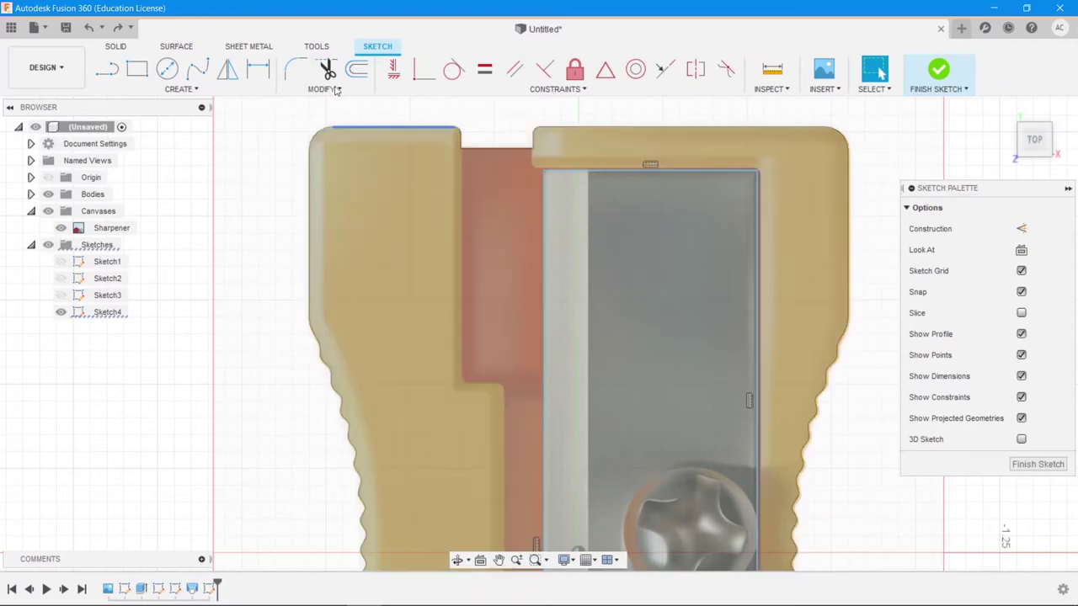
# Draw a vertical line about 0.7 cm long down the red opening's left edge and a horizontal line along its step to the inner corner.
pyautogui.click(107, 70)
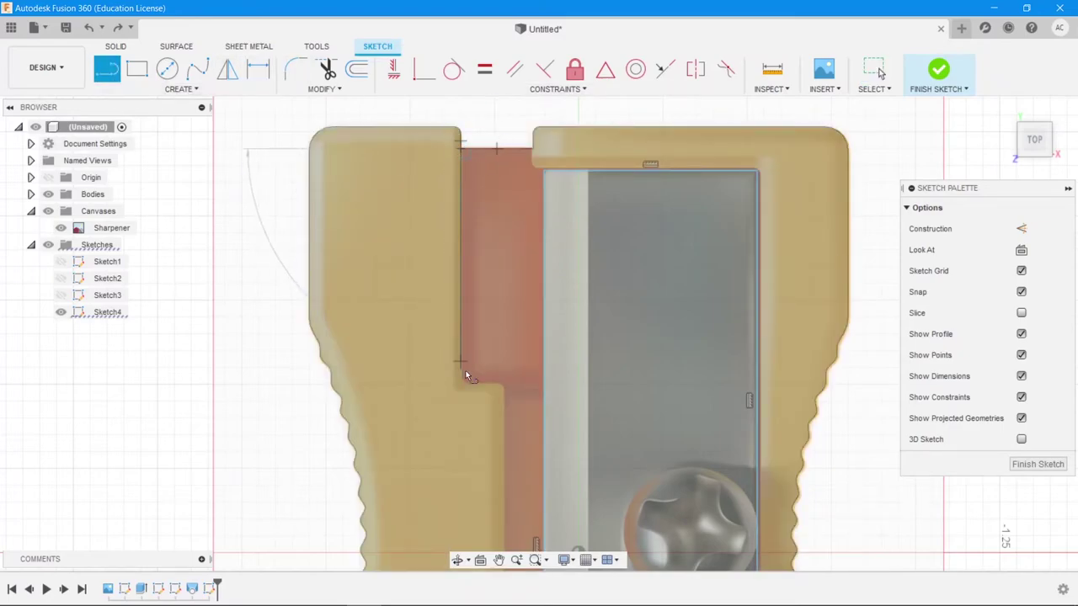
pyautogui.scroll(6, 468, 390)
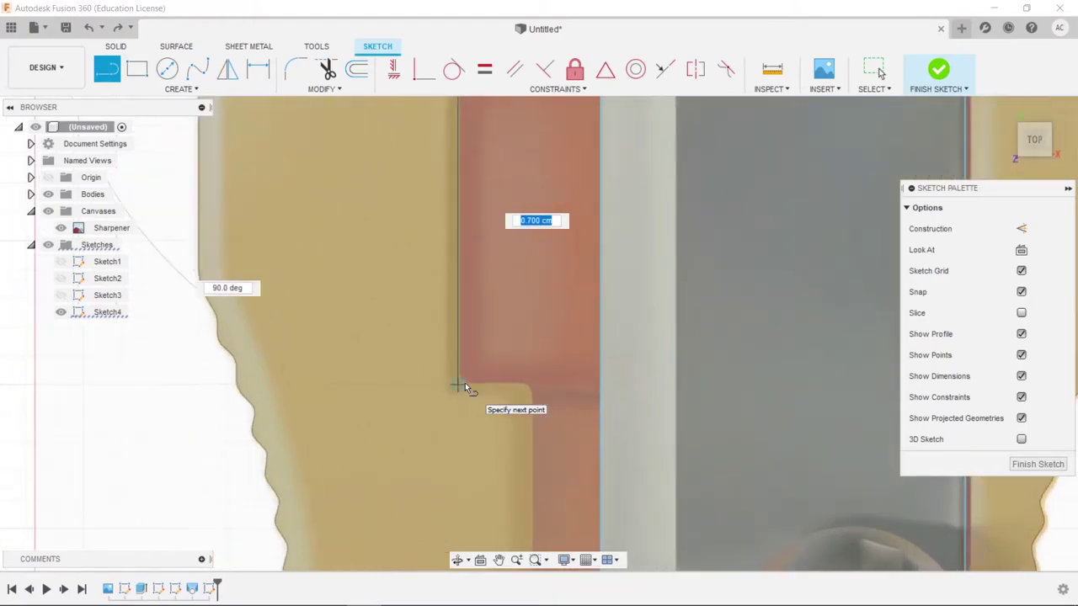
pyautogui.scroll(2, 452, 390)
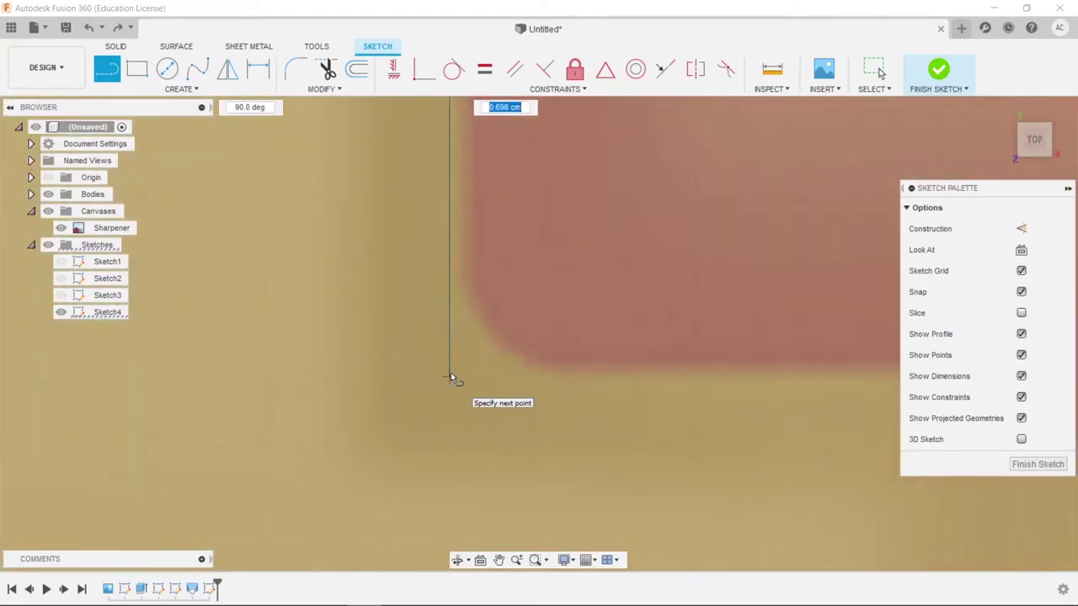
pyautogui.click(450, 377)
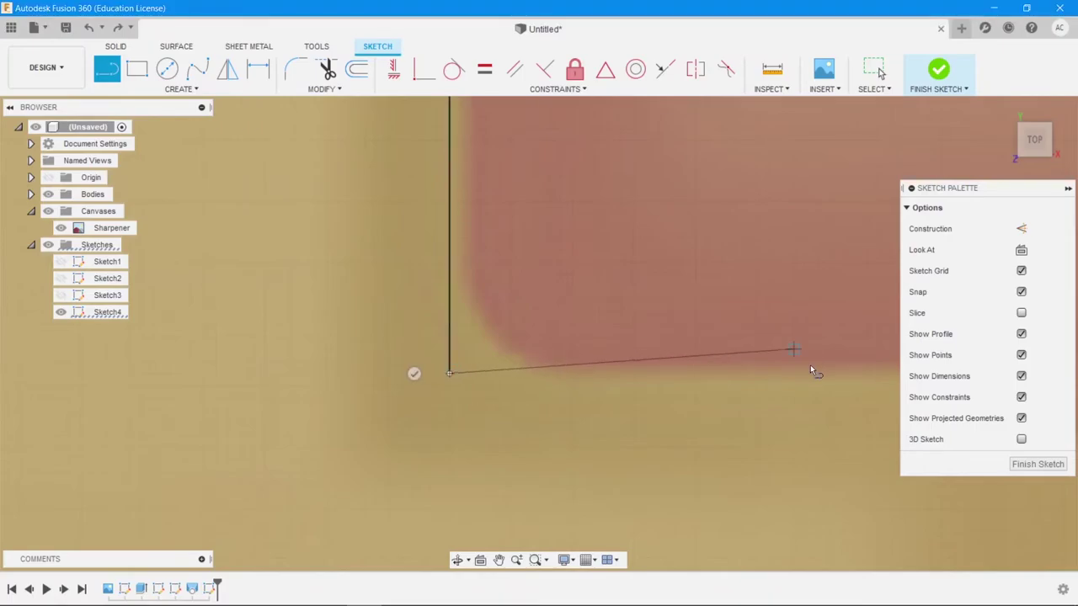
pyautogui.scroll(-4, 829, 384)
pyautogui.moveTo(845, 390); pyautogui.dragTo(576, 435, button='middle')
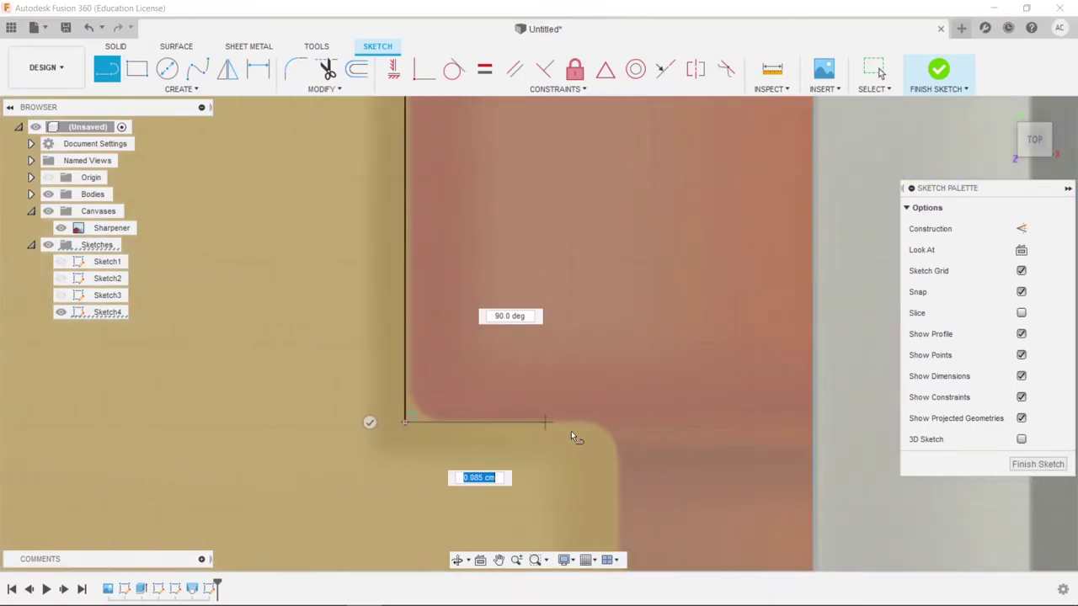
pyautogui.click(619, 422)
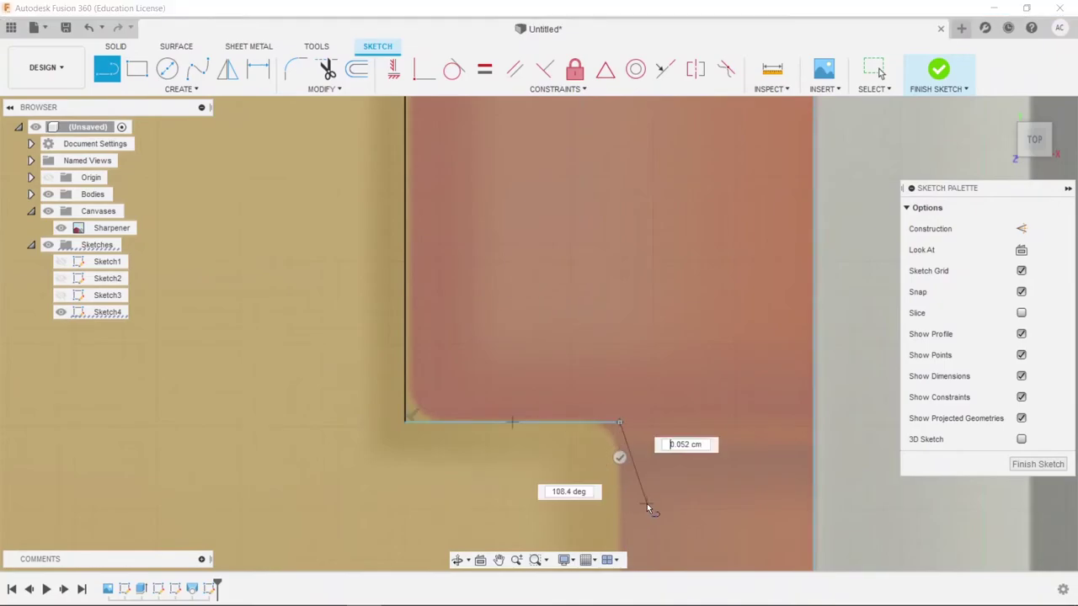
# Draw a vertical line about 1.6 cm long from the step's inner corner down to the red opening's lower left corner.
pyautogui.scroll(-2, 643, 500)
pyautogui.moveTo(638, 488)
pyautogui.mouseDown(button='middle')
pyautogui.moveTo(645, 152)
pyautogui.moveTo(674, 159)
pyautogui.mouseUp(button='middle')
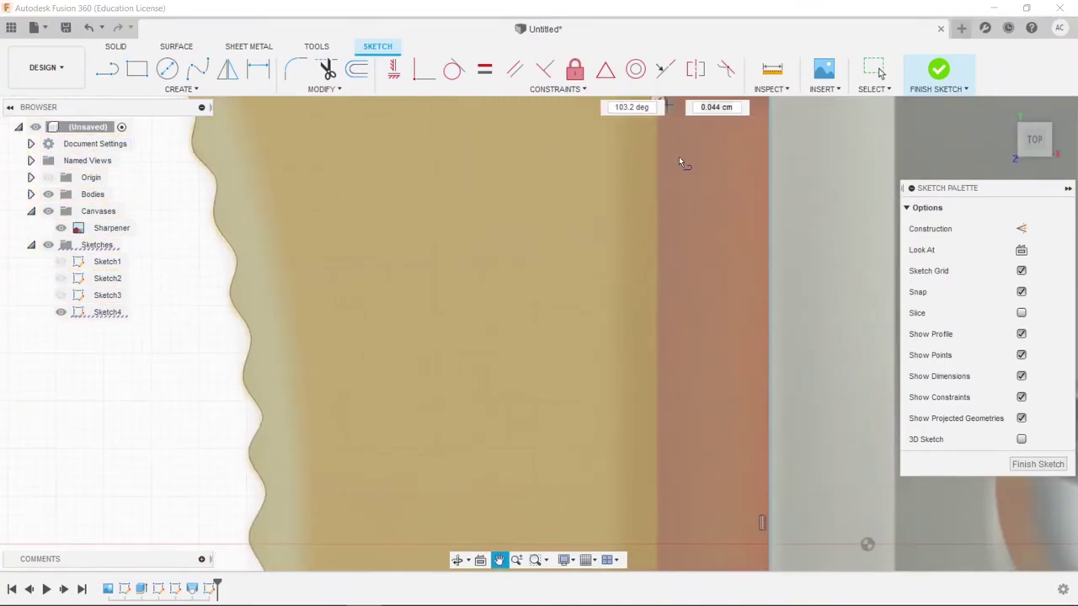
pyautogui.moveTo(662, 453)
pyautogui.mouseDown(button='middle')
pyautogui.moveTo(699, 267)
pyautogui.moveTo(664, 416)
pyautogui.mouseUp(button='middle')
pyautogui.scroll(-3, 708, 458)
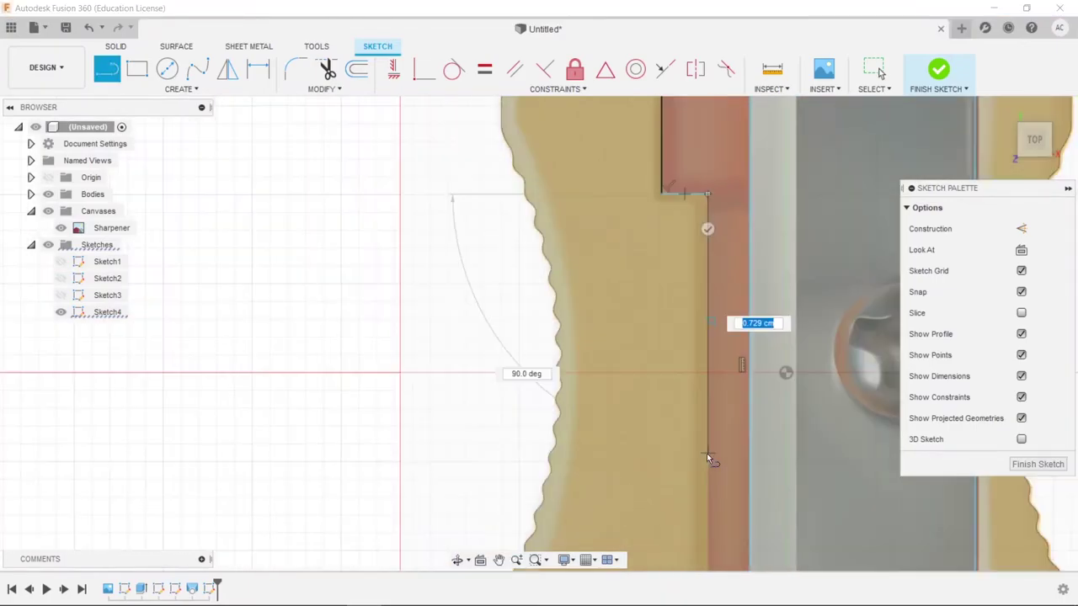
pyautogui.scroll(-2, 706, 453)
pyautogui.moveTo(700, 397); pyautogui.dragTo(727, 155, button='middle')
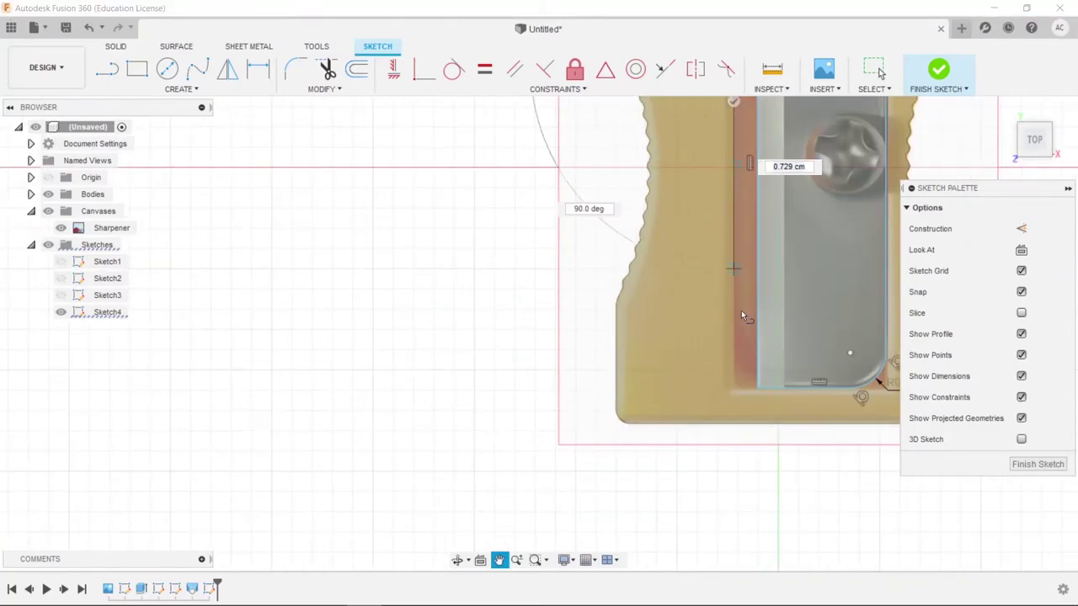
pyautogui.scroll(5, 740, 396)
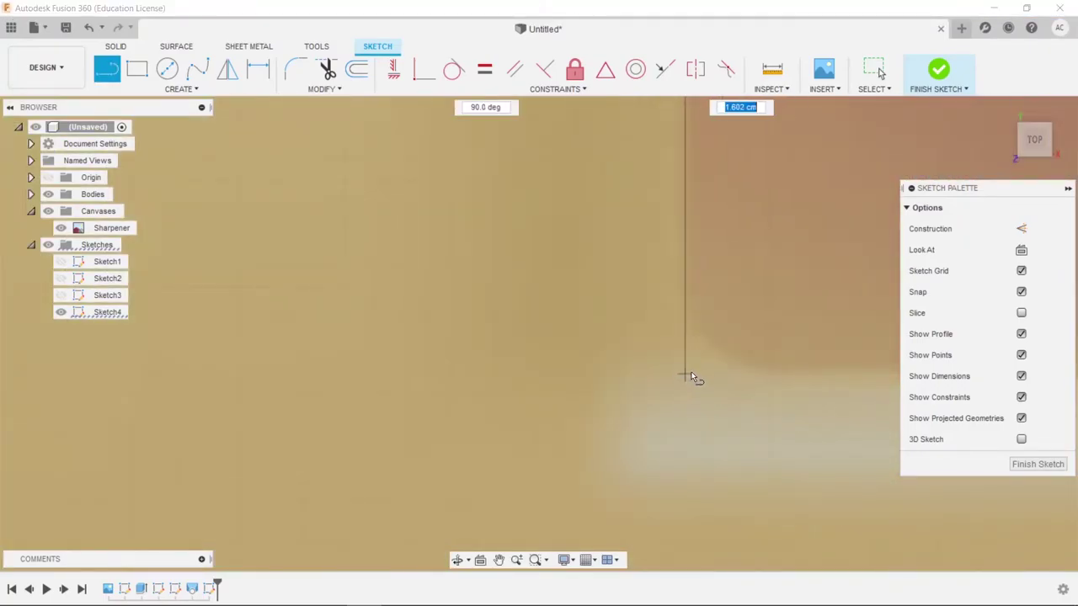
pyautogui.click(688, 374)
# Draw a horizontal line about 0.12 cm long along the opening's lower edge, plus a short vertical line up to the blade rectangle's lower left corner.
pyautogui.moveTo(780, 375); pyautogui.dragTo(353, 382, button='middle')
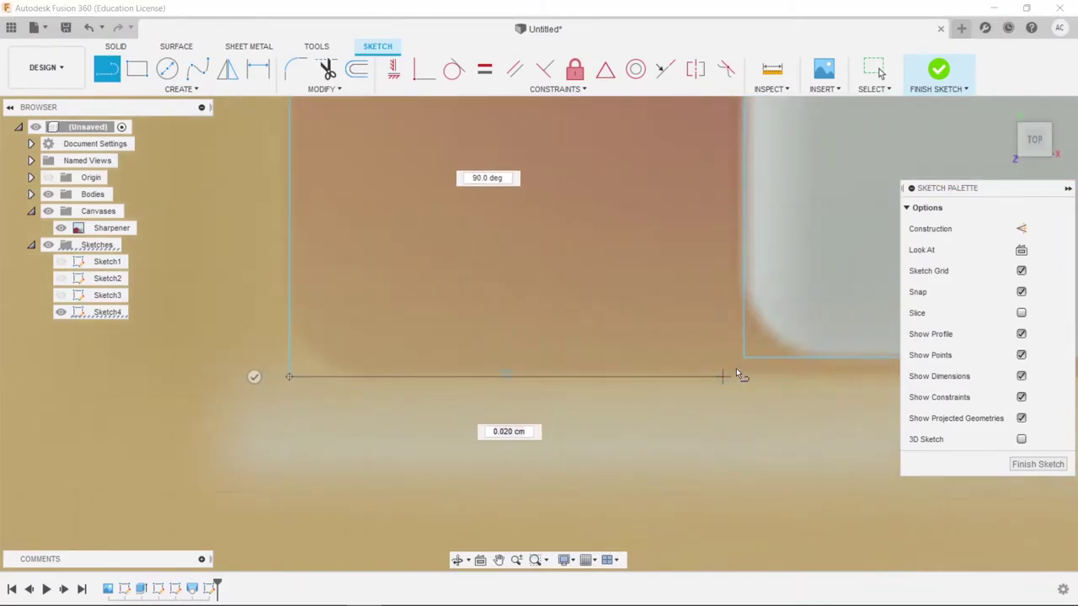
pyautogui.scroll(4, 744, 381)
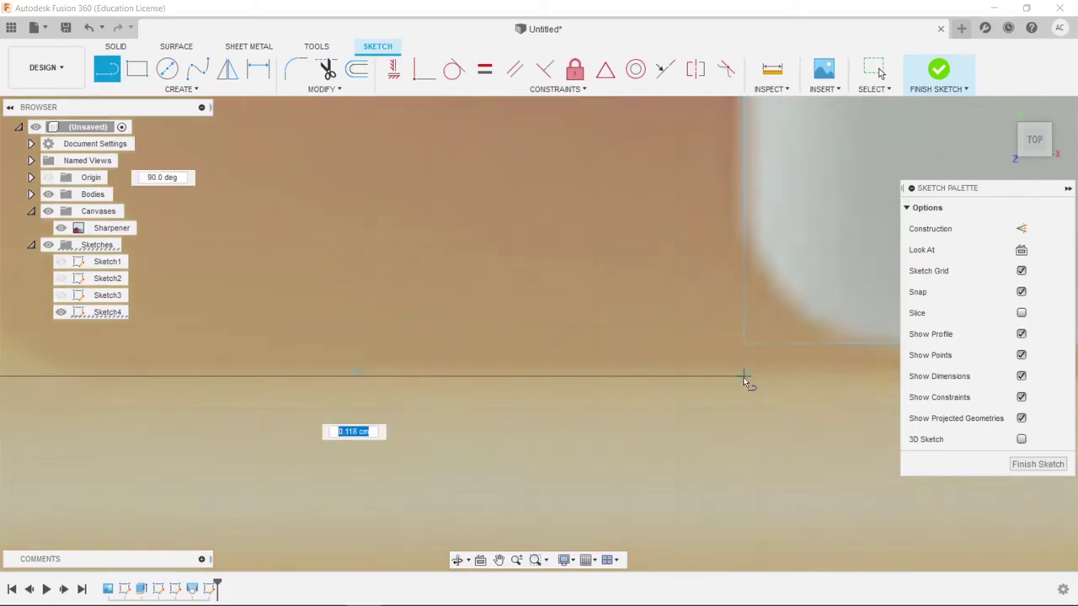
pyautogui.click(742, 376)
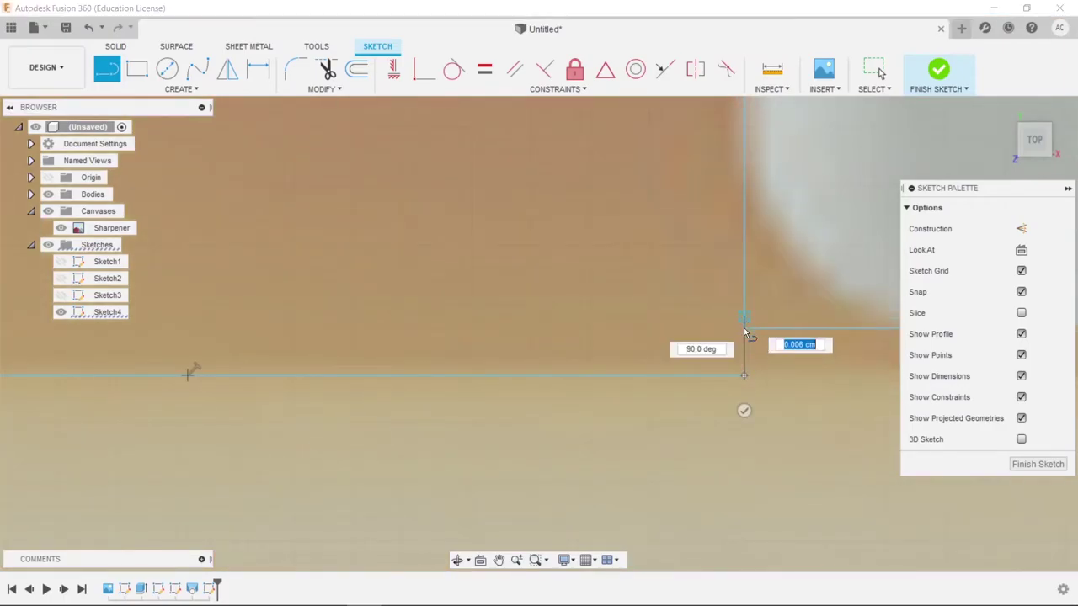
pyautogui.press('Escape')
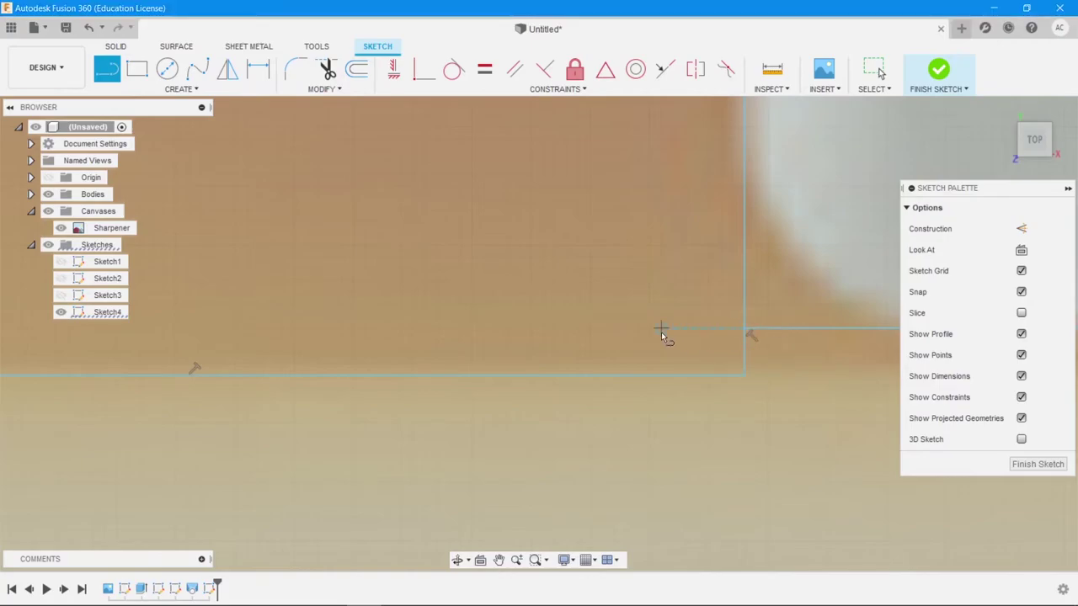
pyautogui.scroll(-5, 662, 334)
pyautogui.scroll(-1, 661, 333)
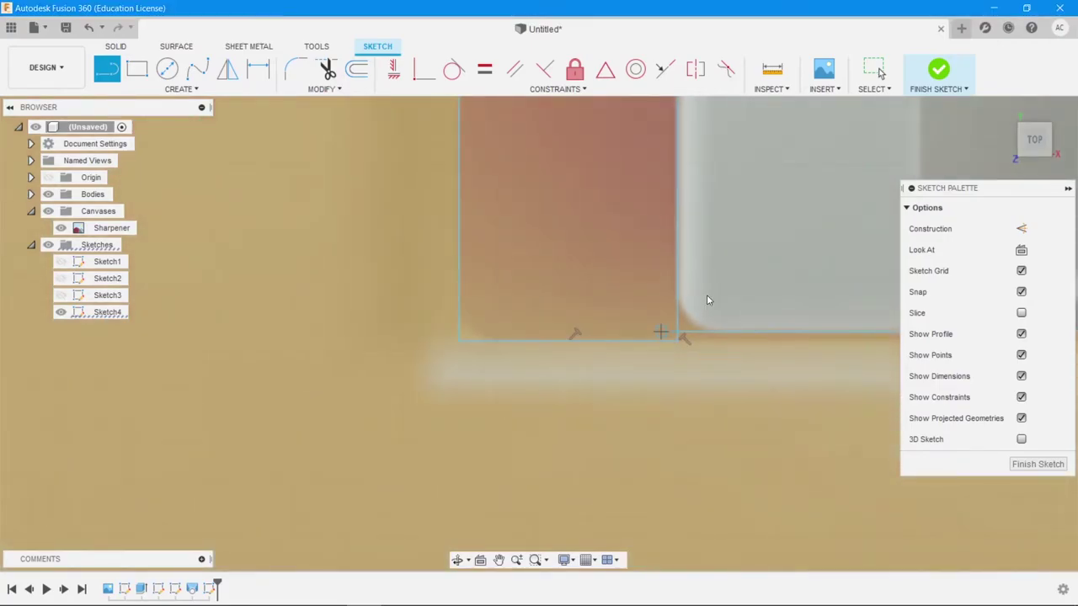
pyautogui.press('Escape')
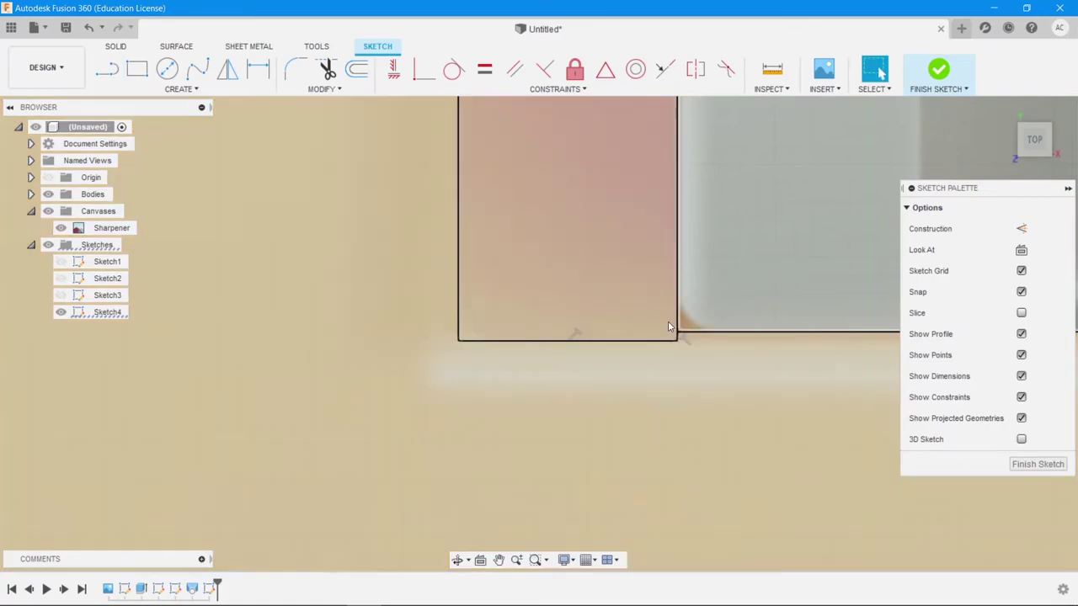
# Draw a short vertical line from the blade rectangle's upper left corner up to the edge of the red opening.
pyautogui.moveTo(639, 252); pyautogui.dragTo(628, 491, button='middle')
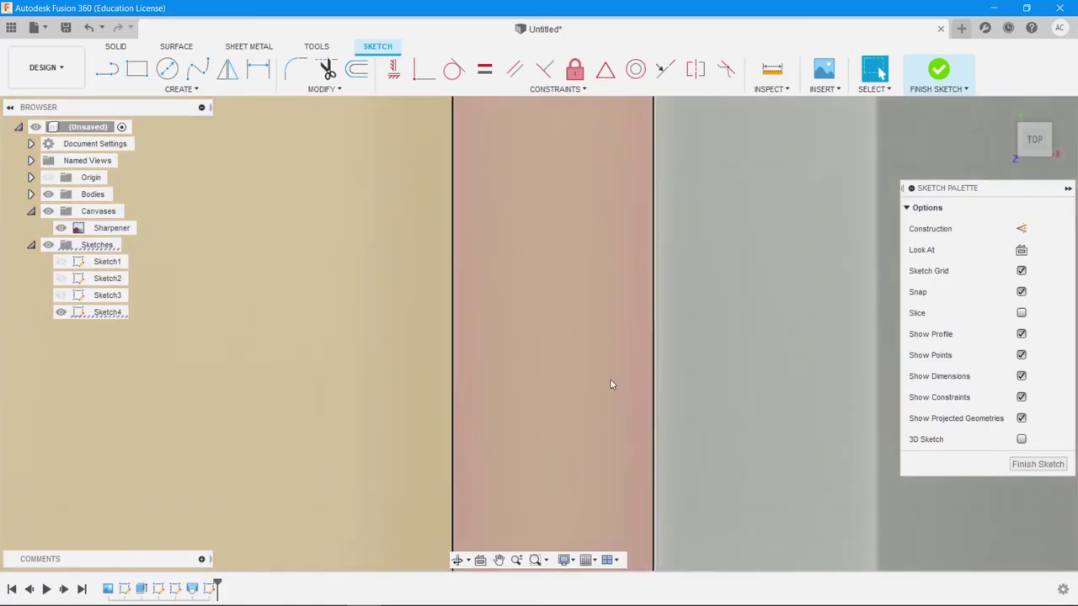
pyautogui.scroll(-5, 599, 370)
pyautogui.scroll(-5, 599, 370)
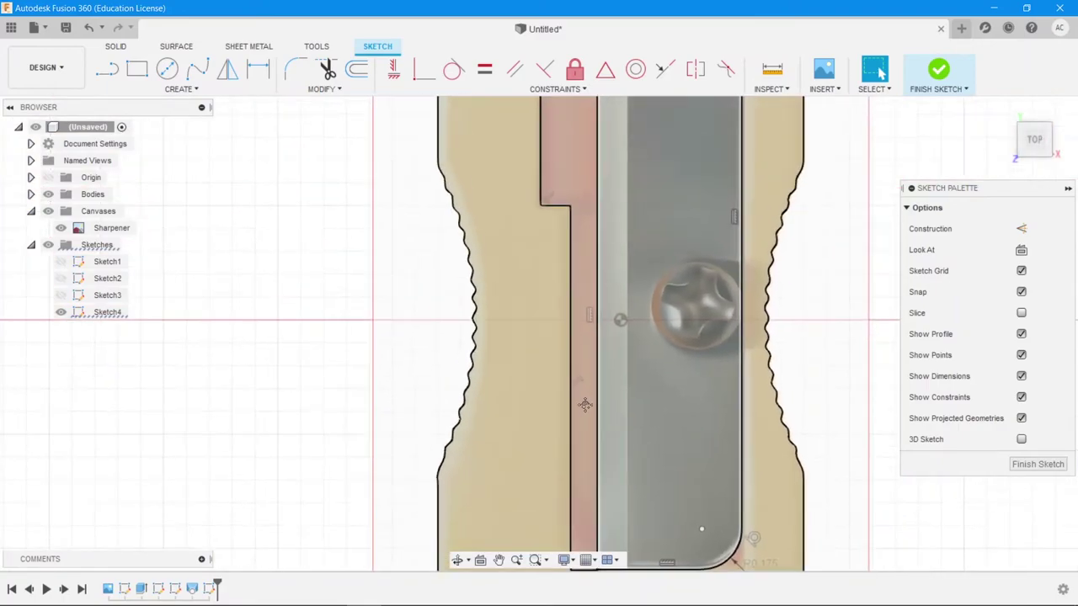
pyautogui.scroll(4, 591, 189)
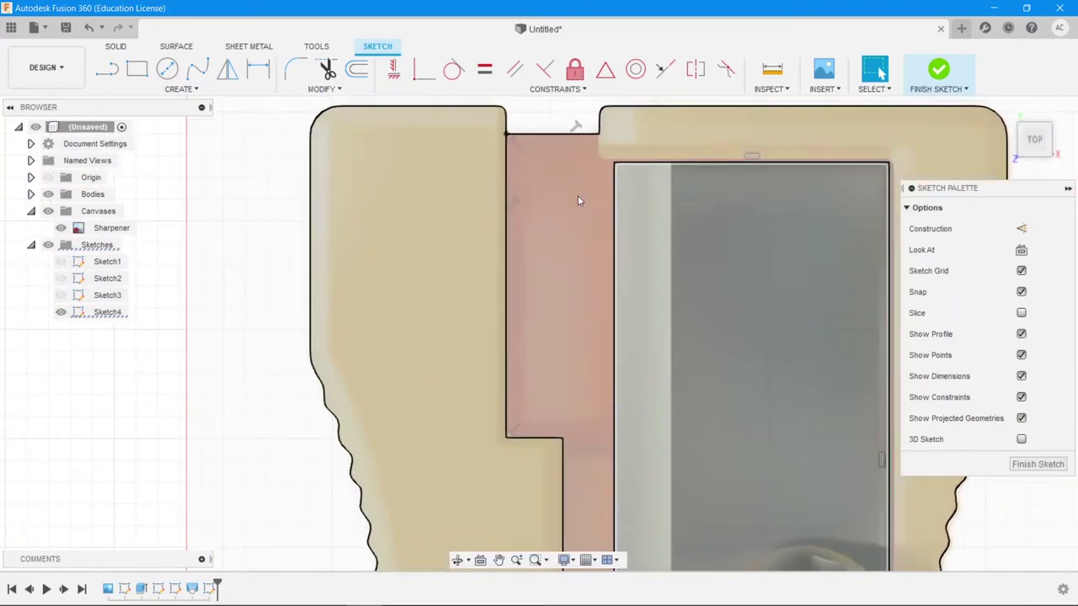
pyautogui.moveTo(577, 189); pyautogui.dragTo(547, 287, button='middle')
pyautogui.scroll(3, 596, 251)
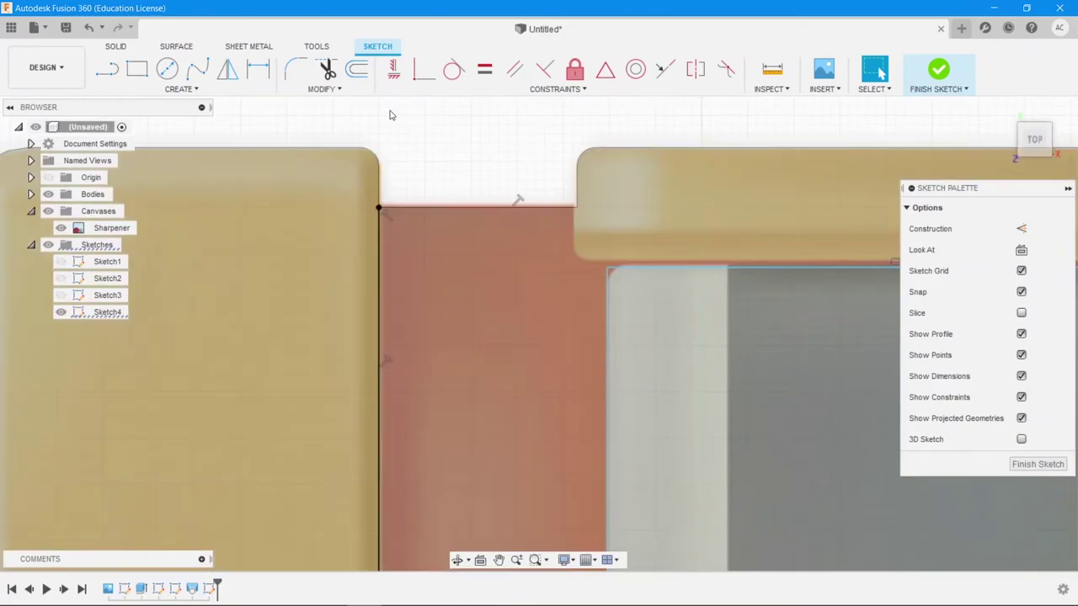
pyautogui.click(113, 69)
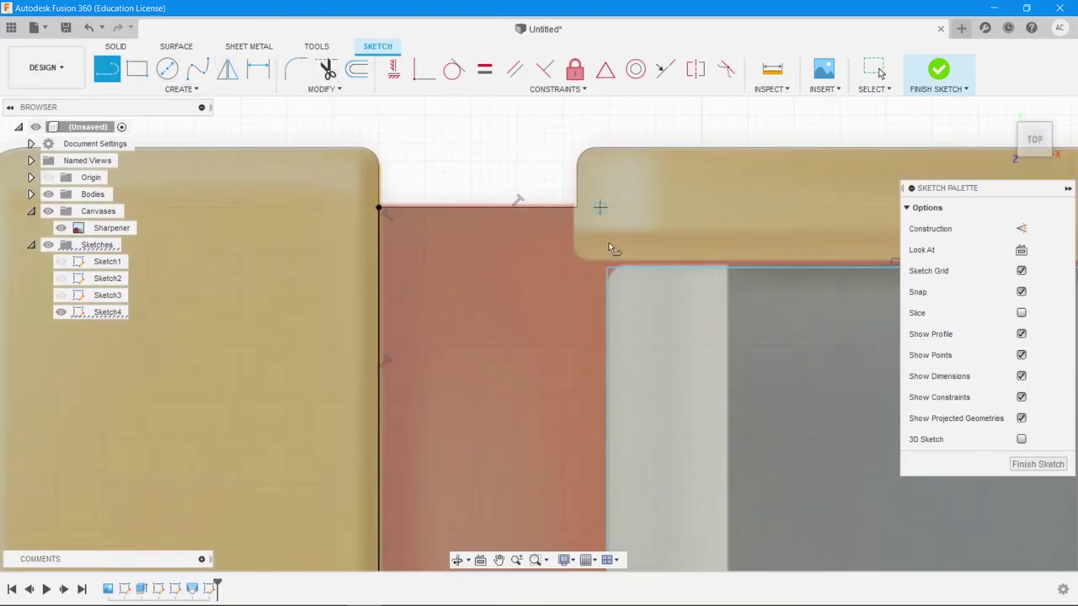
pyautogui.scroll(-1, 606, 273)
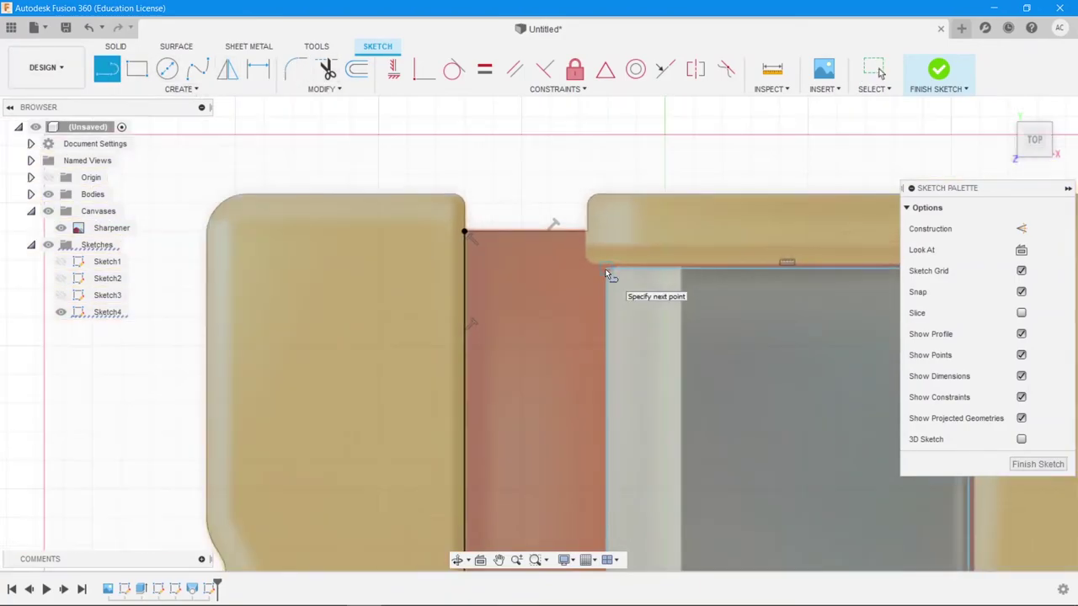
pyautogui.scroll(5, 608, 269)
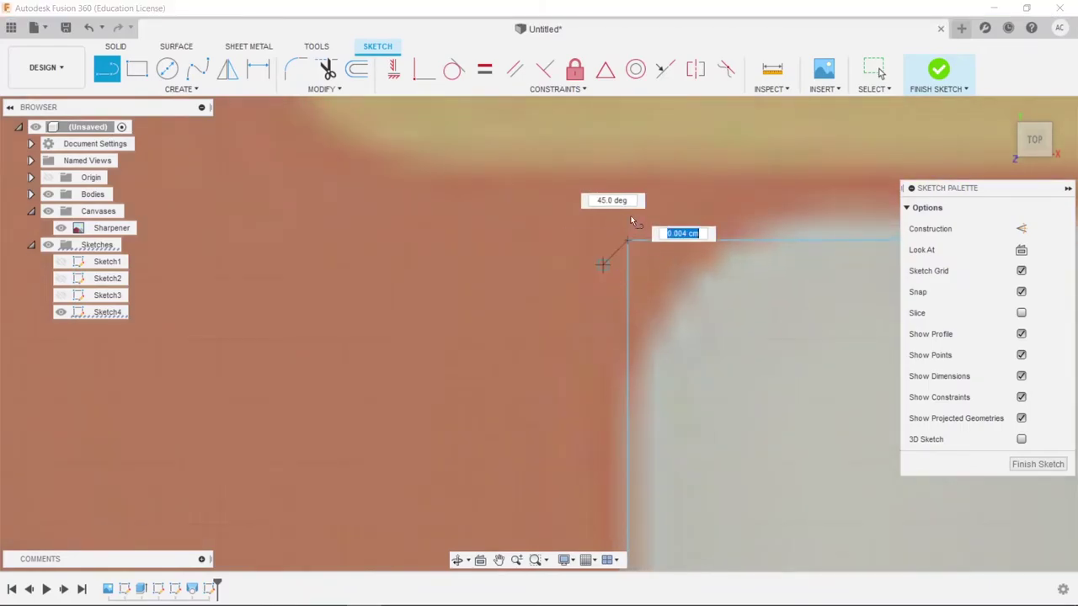
pyautogui.click(627, 179)
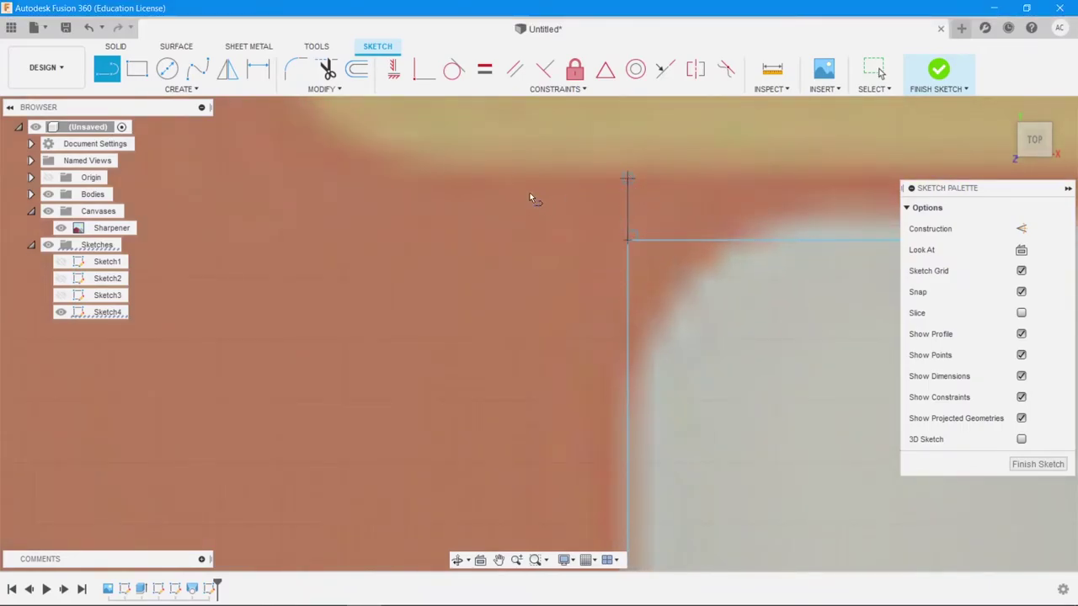
# Close the opening's outline with a short horizontal line toward the top notch and a vertical line about 0.06 cm long up to the notch's corner.
pyautogui.scroll(3, 315, 182)
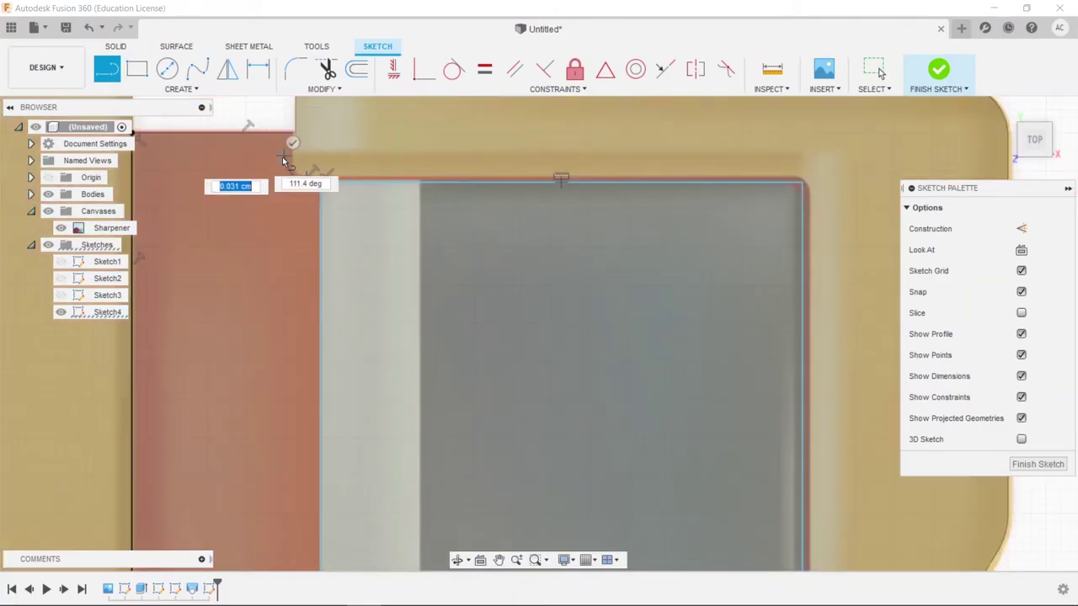
pyautogui.scroll(4, 292, 145)
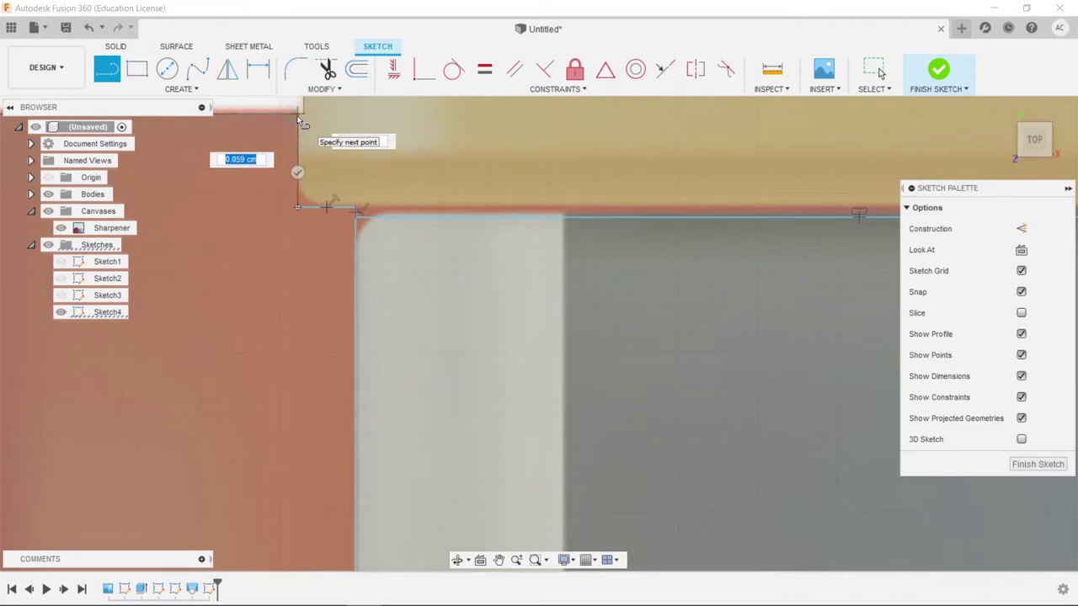
pyautogui.scroll(5, 349, 244)
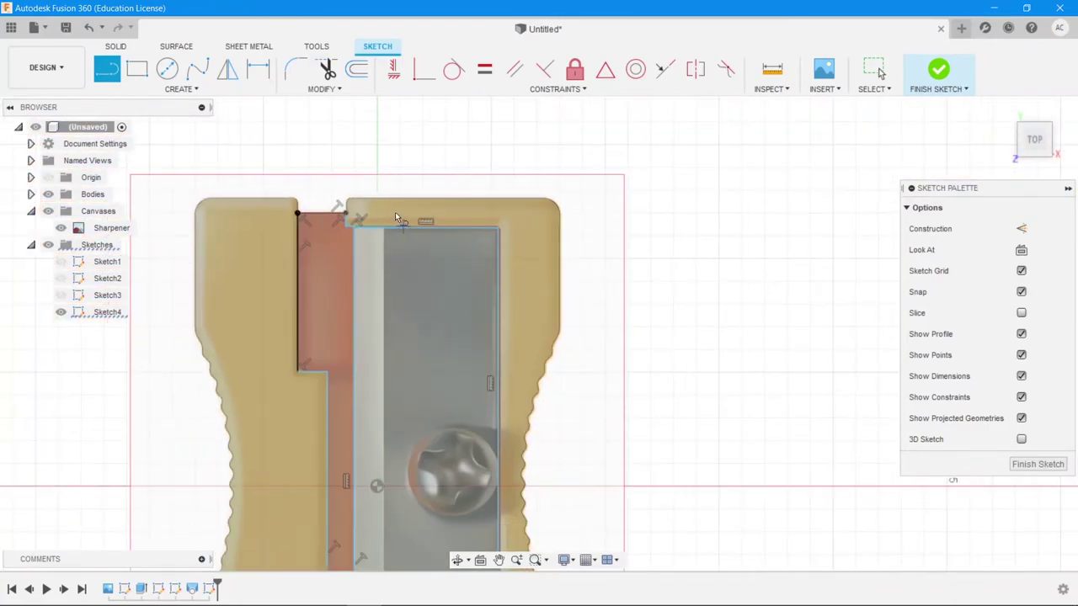
pyautogui.press('Escape')
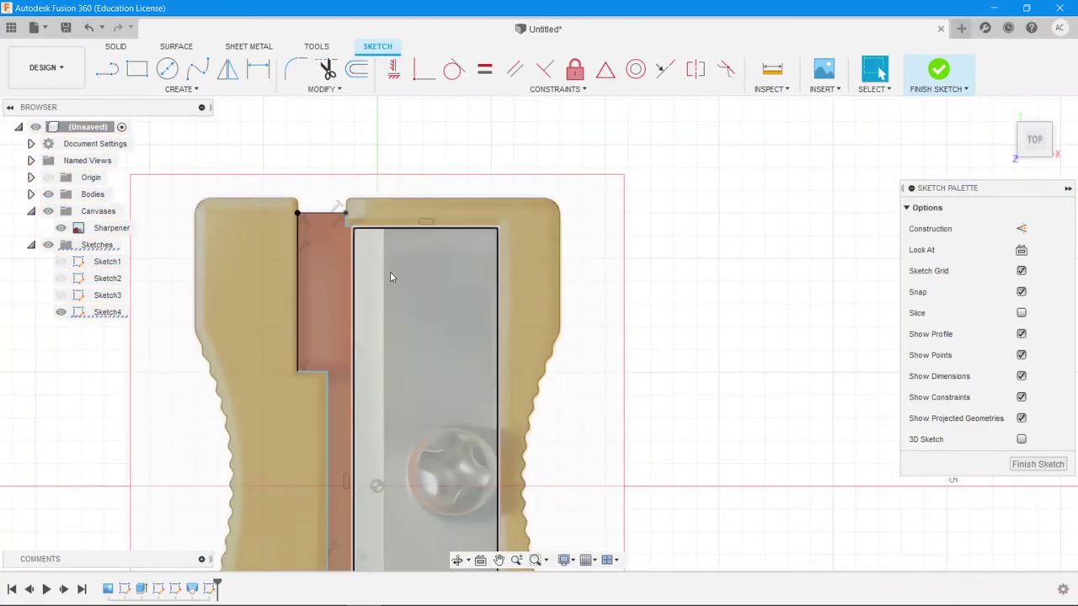
# Sketch a center-diameter circle over the screw head in the reference image, centered on the screw.
pyautogui.moveTo(329, 312)
pyautogui.mouseDown(button='middle')
pyautogui.moveTo(317, 211)
pyautogui.moveTo(324, 268)
pyautogui.mouseUp(button='middle')
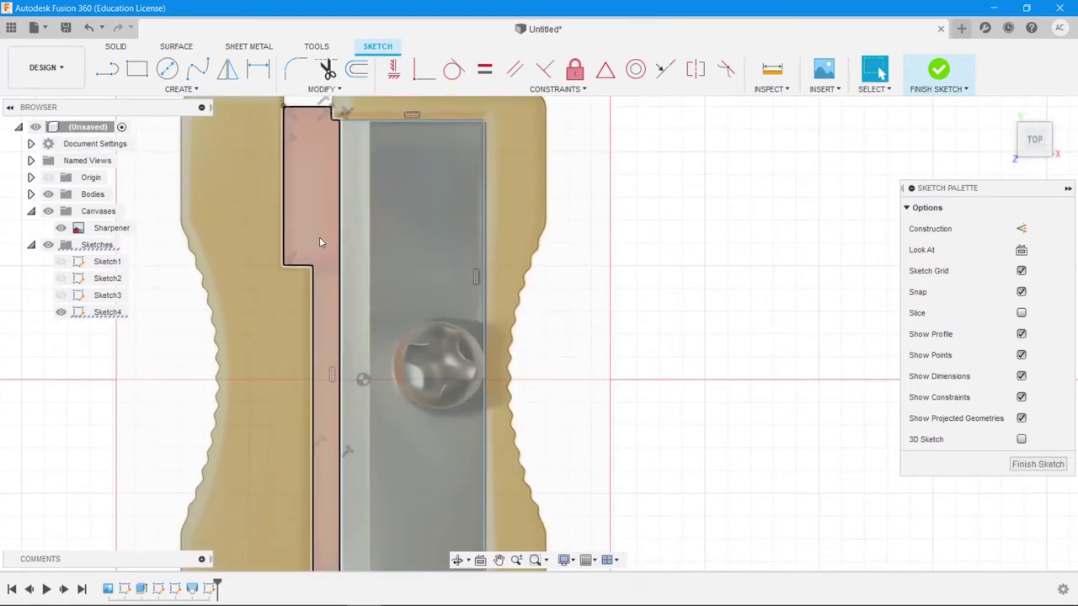
pyautogui.click(319, 242)
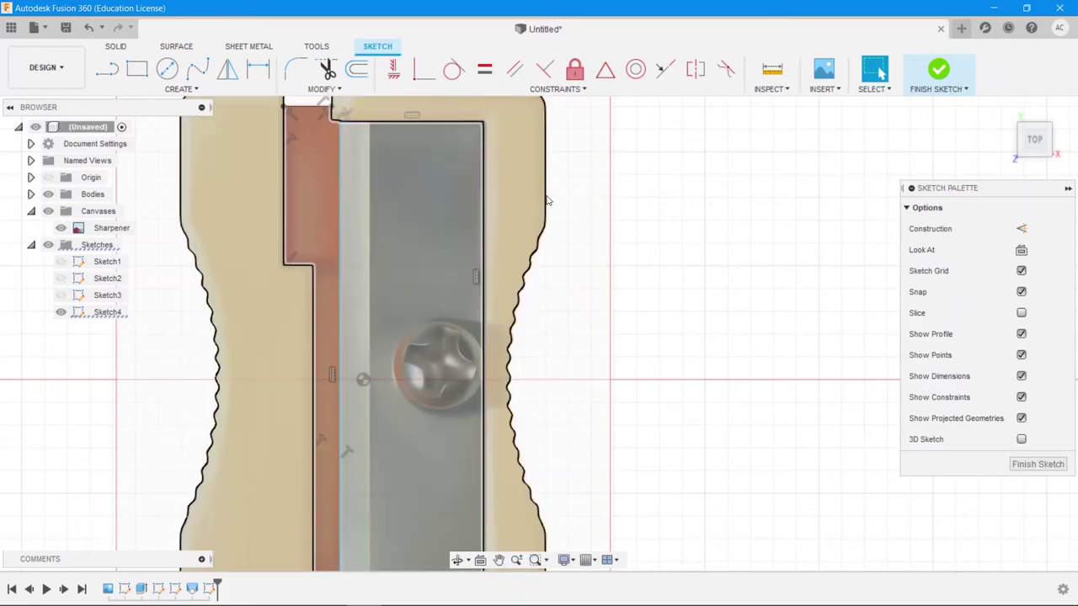
pyautogui.moveTo(632, 313)
pyautogui.mouseDown(button='middle')
pyautogui.moveTo(726, 284)
pyautogui.moveTo(698, 396)
pyautogui.moveTo(744, 214)
pyautogui.moveTo(724, 212)
pyautogui.moveTo(692, 349)
pyautogui.moveTo(715, 291)
pyautogui.moveTo(693, 320)
pyautogui.mouseUp(button='middle')
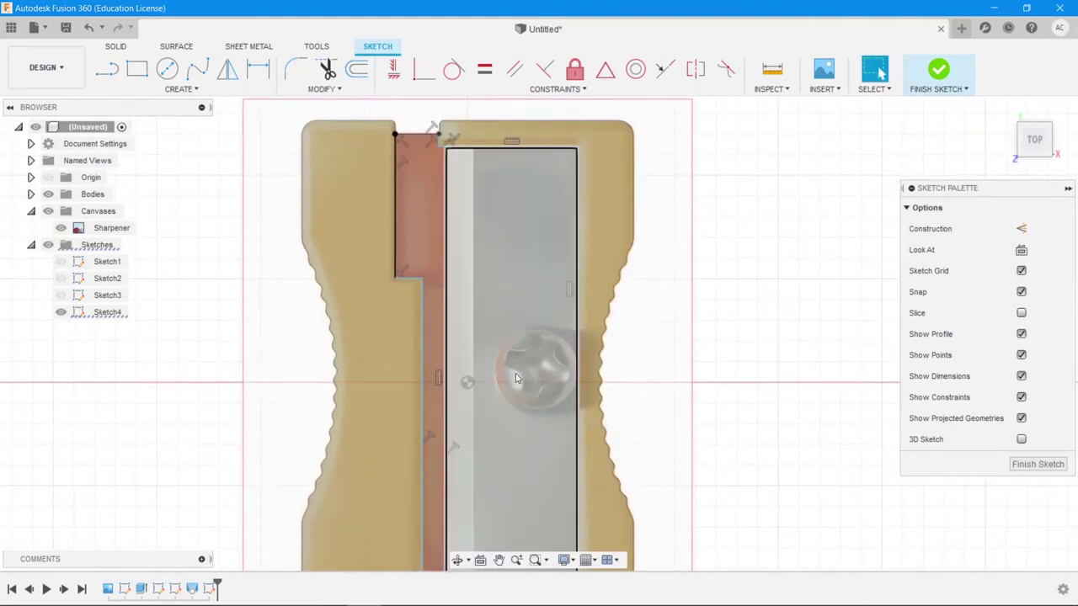
pyautogui.click(168, 70)
pyautogui.scroll(5, 539, 379)
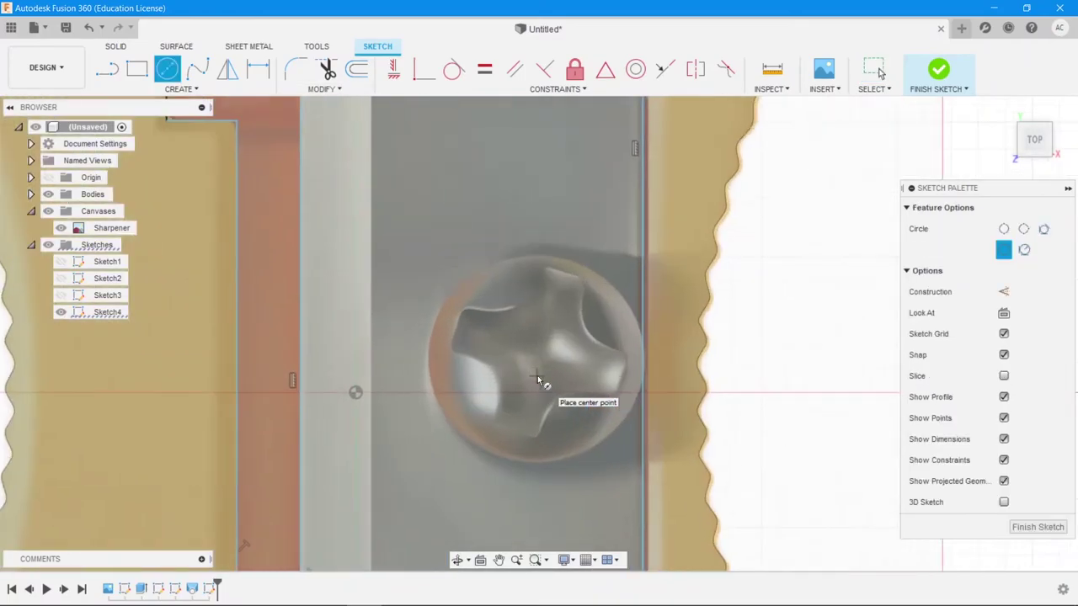
pyautogui.scroll(2, 539, 381)
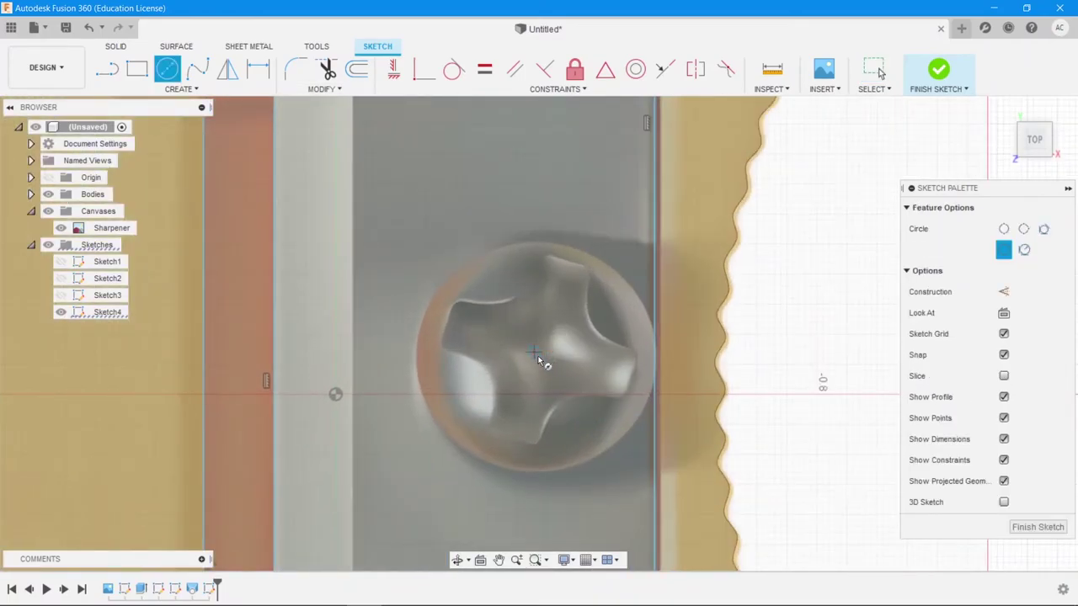
pyautogui.click(540, 353)
pyautogui.click(647, 362)
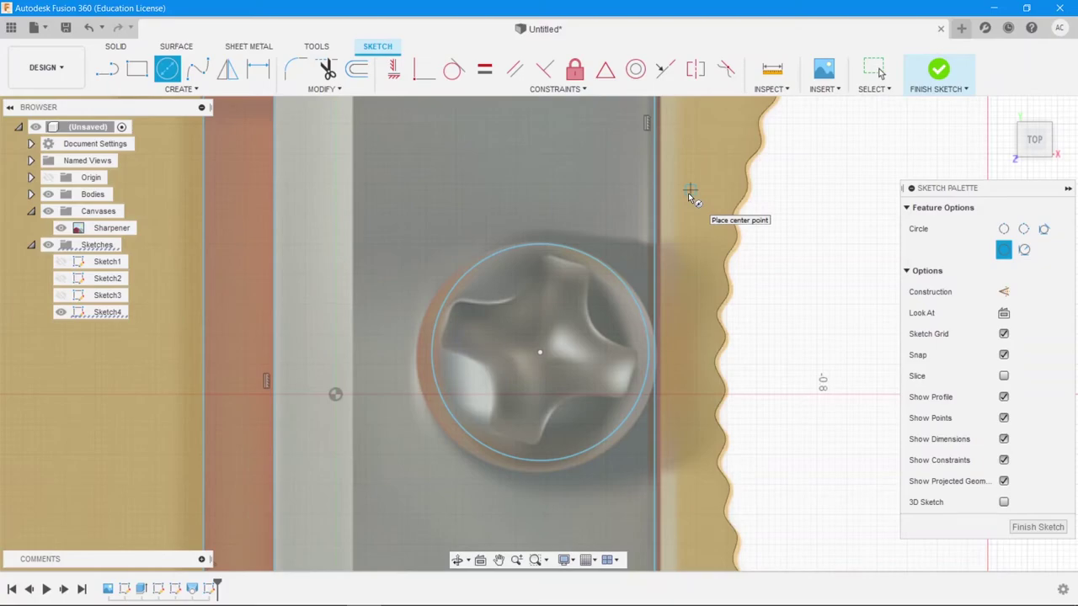
# Finish the blade and opening sketch and hide the Sharpener reference canvas.
pyautogui.click(1038, 528)
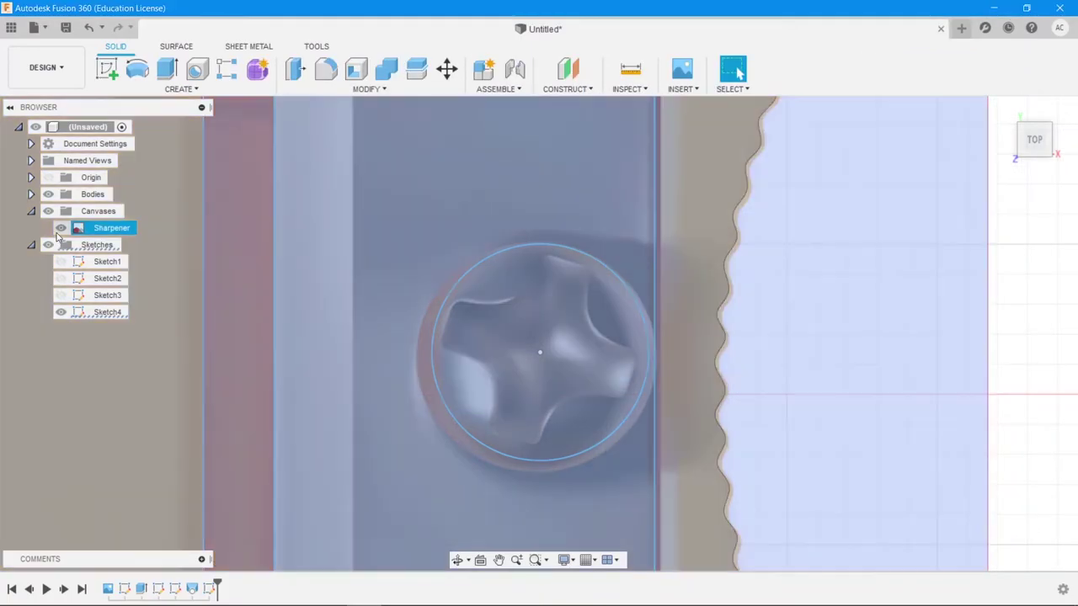
pyautogui.click(61, 227)
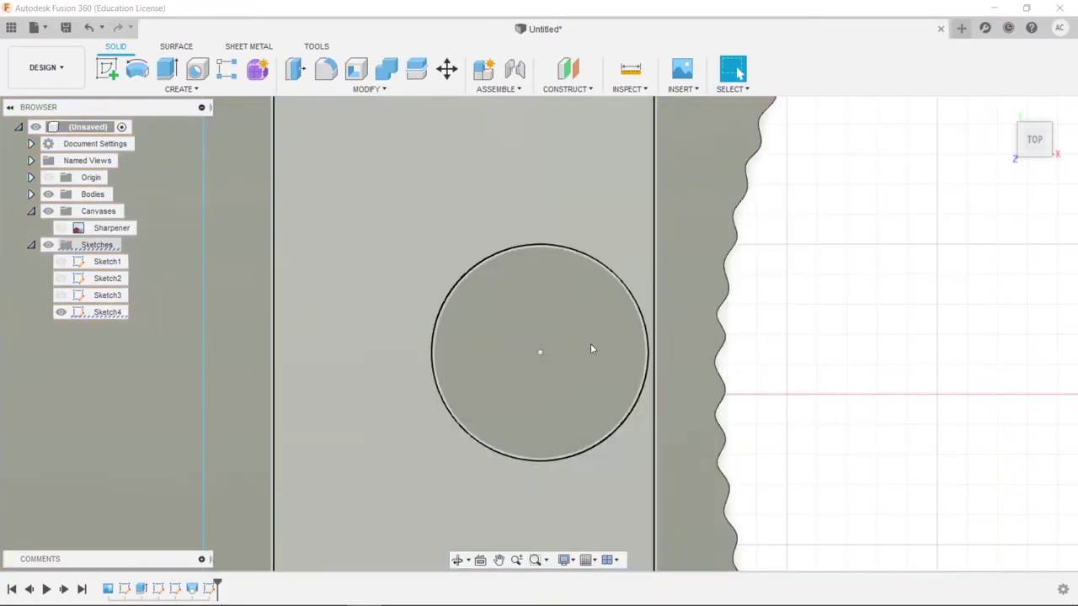
pyautogui.scroll(-5, 848, 390)
pyautogui.moveTo(903, 394)
pyautogui.mouseDown(button='middle')
pyautogui.moveTo(856, 356)
pyautogui.moveTo(763, 331)
pyautogui.mouseUp(button='middle')
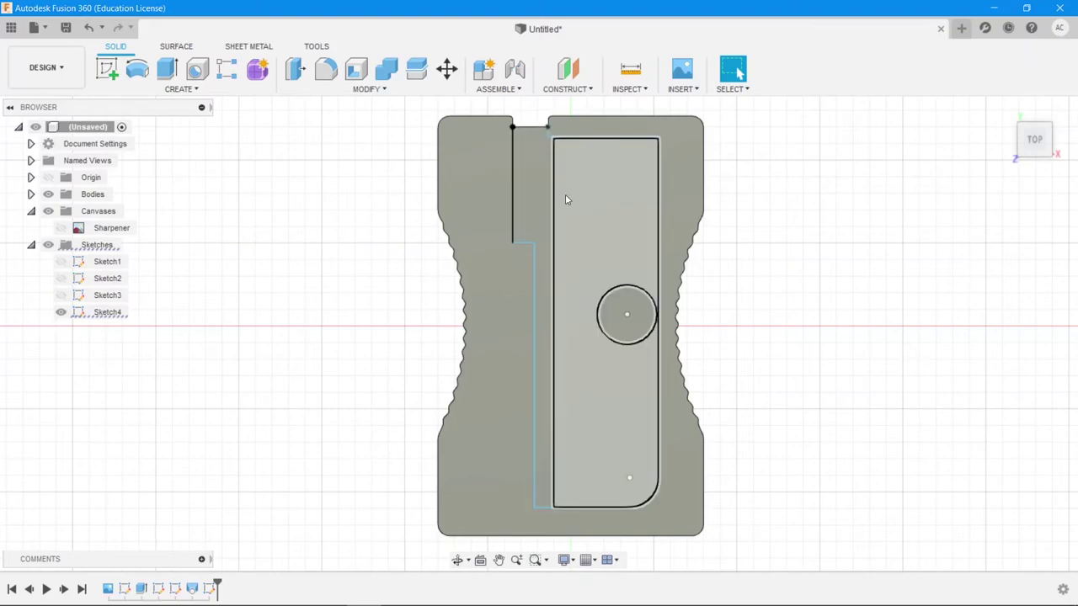
# Extrude the blade profile 0.04 cm down into the body as a cut, leaving the screw circle standing.
pyautogui.keyDown('shift'); pyautogui.moveTo(566, 235); pyautogui.dragTo(596, 181, button='middle'); pyautogui.keyUp('shift')
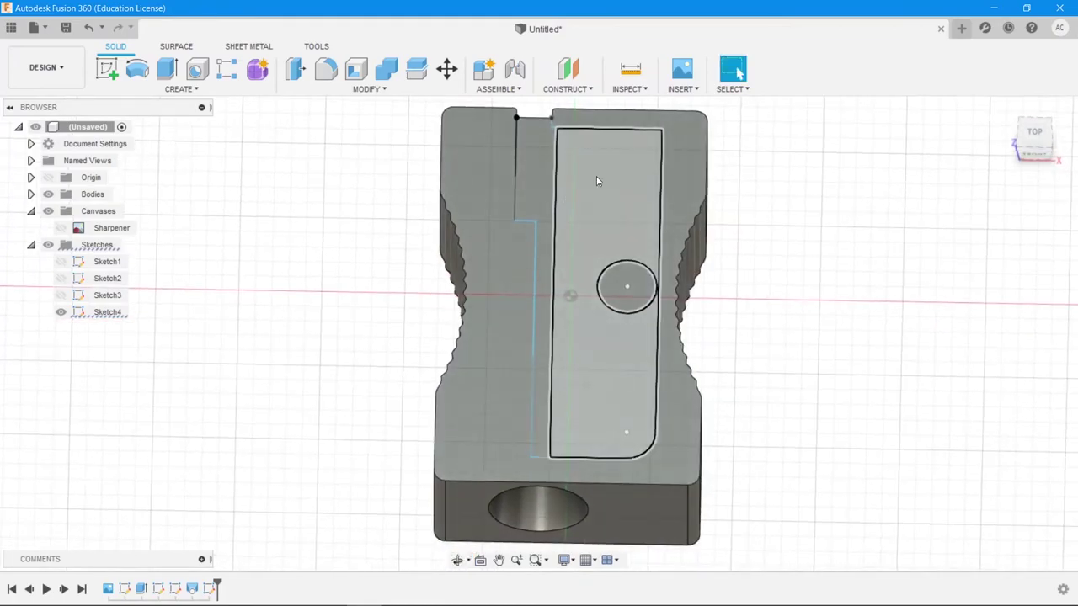
pyautogui.click(597, 181)
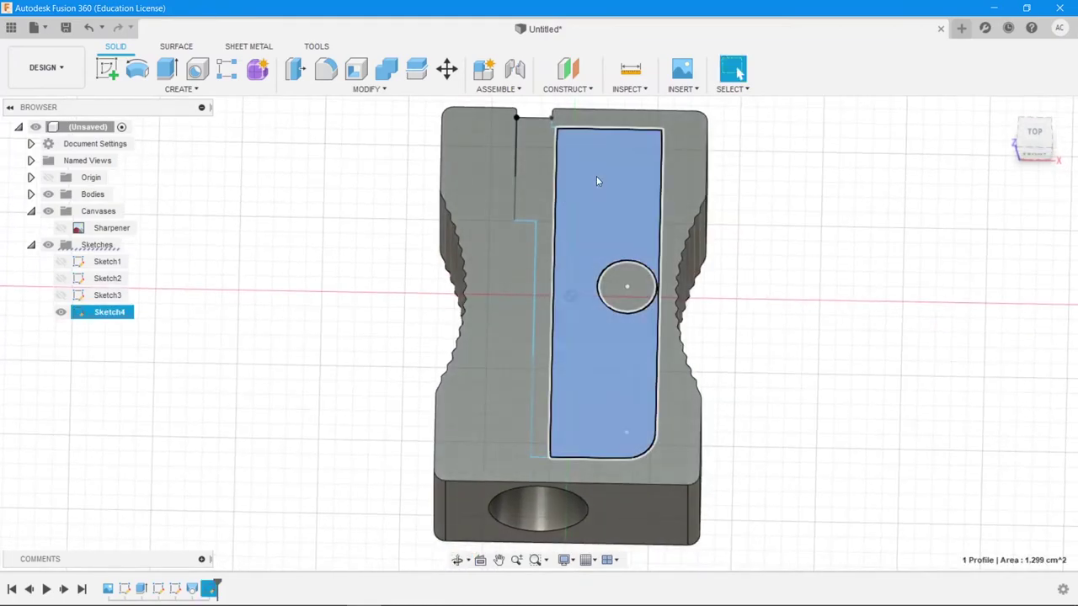
pyautogui.click(168, 74)
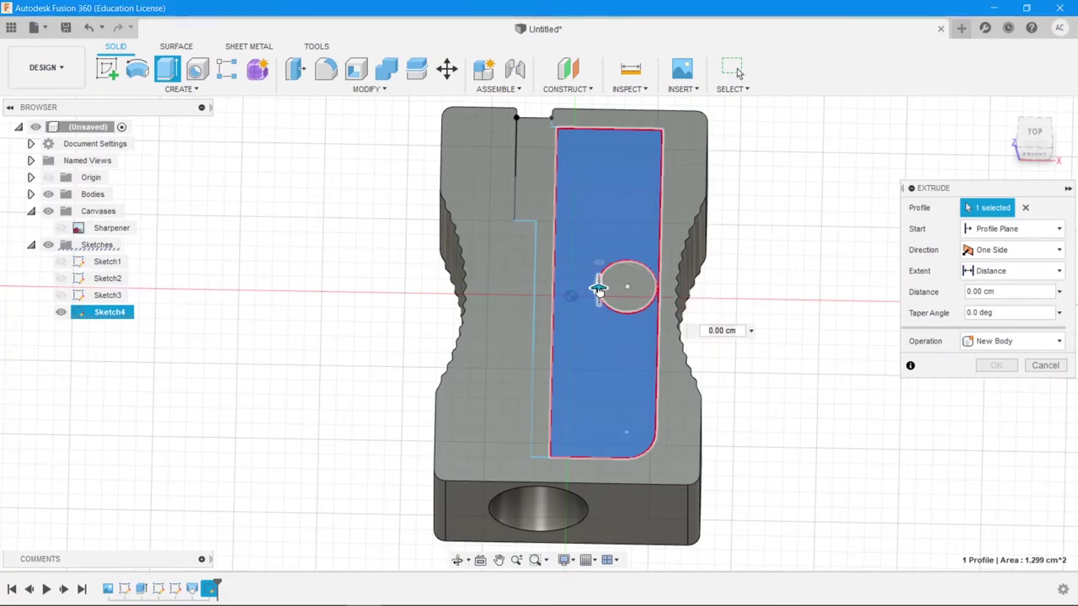
pyautogui.moveTo(597, 289); pyautogui.dragTo(599, 303)
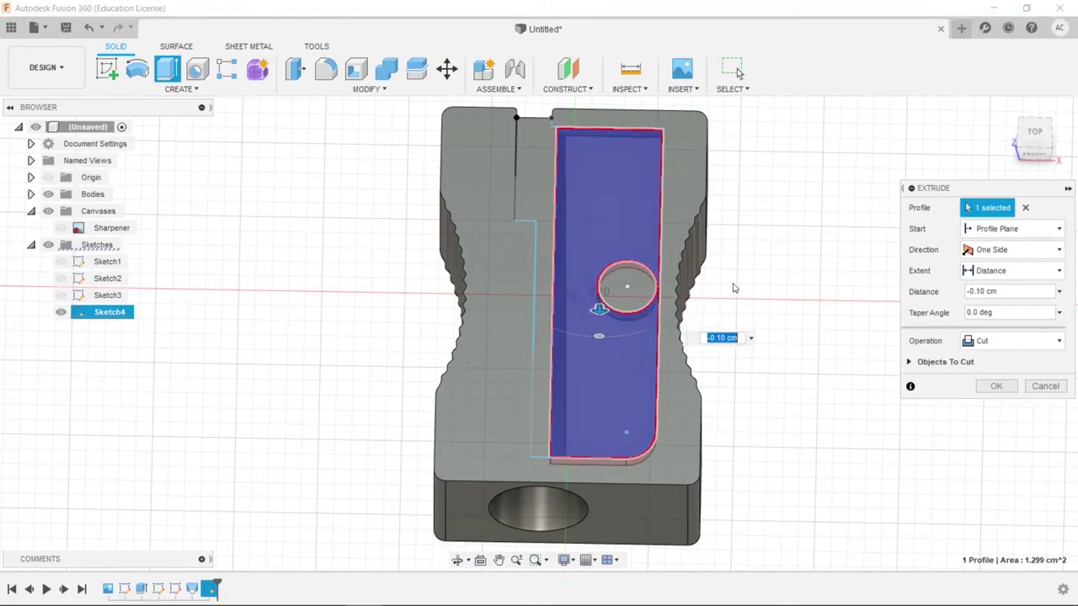
pyautogui.keyDown('shift'); pyautogui.moveTo(731, 303); pyautogui.dragTo(753, 282, button='middle'); pyautogui.keyUp('shift')
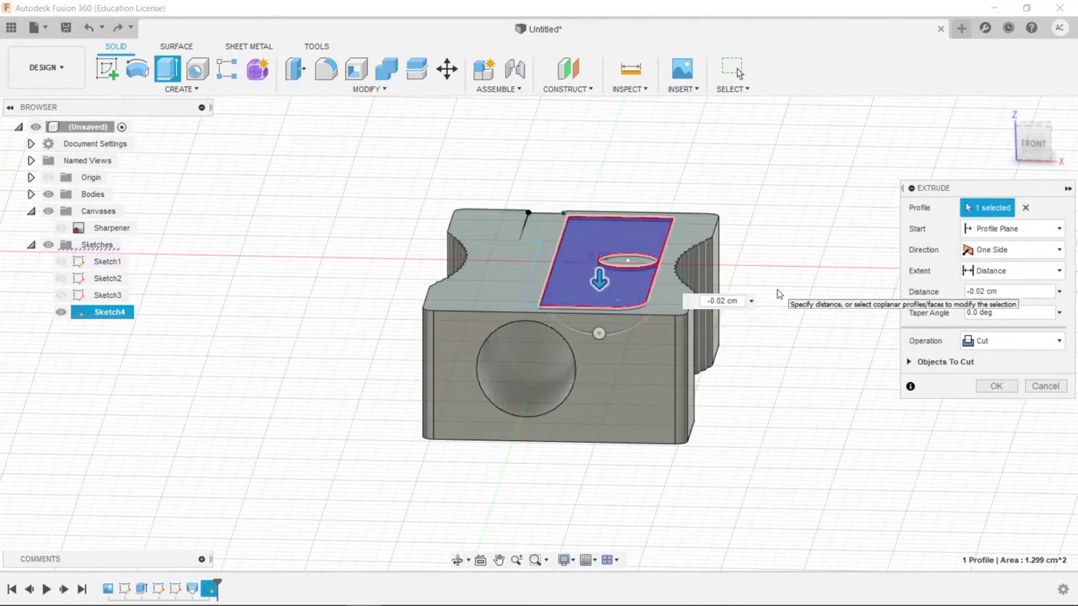
pyautogui.press('Return')
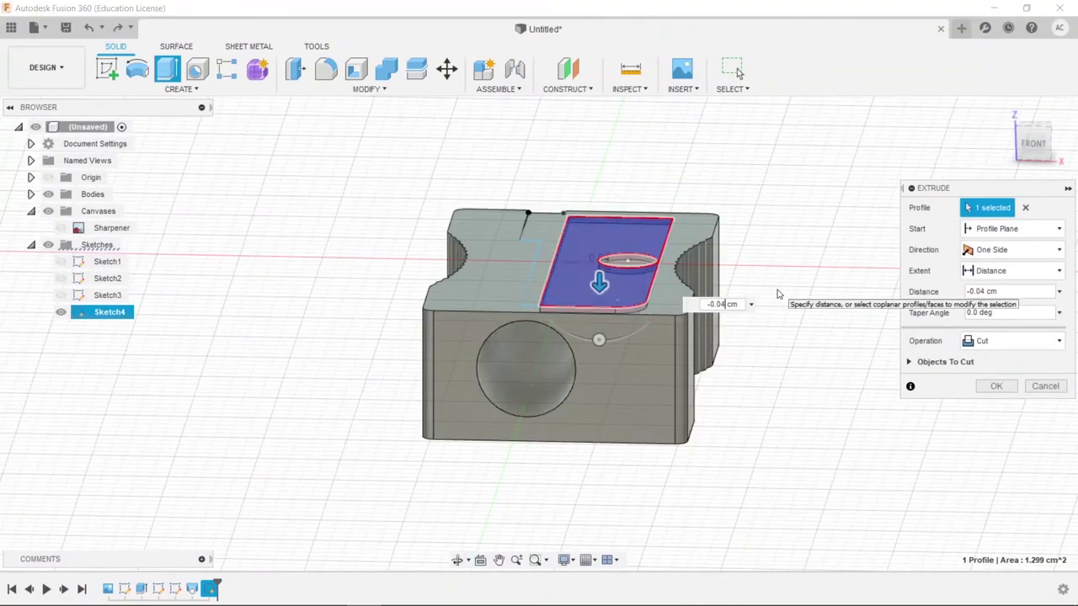
pyautogui.press('Return')
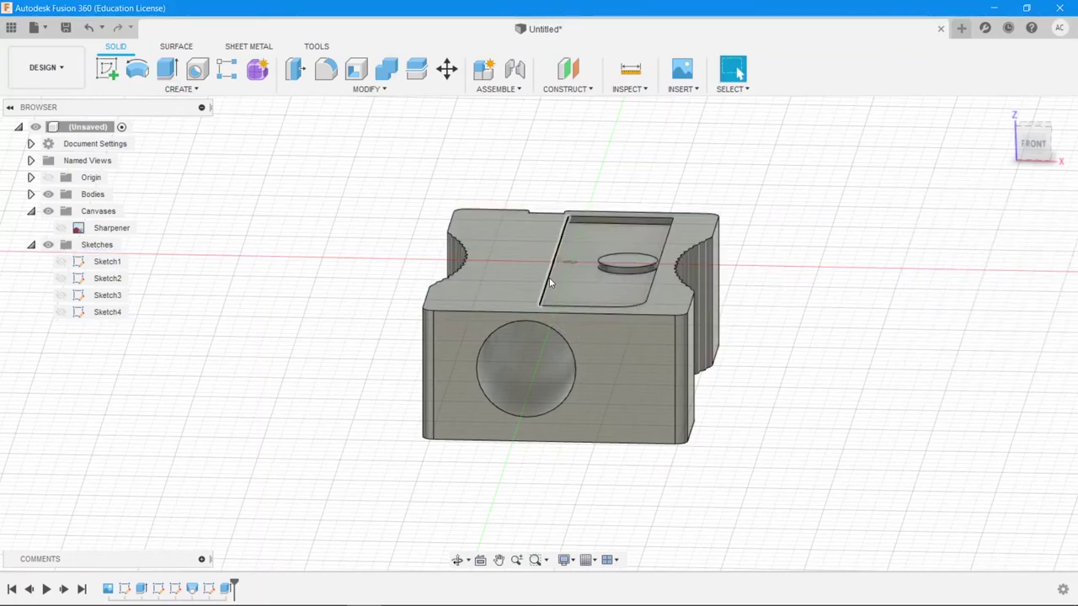
# Show Sketch4 again and extrude the shavings opening profile beside the blade recess as a cut with a distance of -0.5 cm.
pyautogui.click(71, 295)
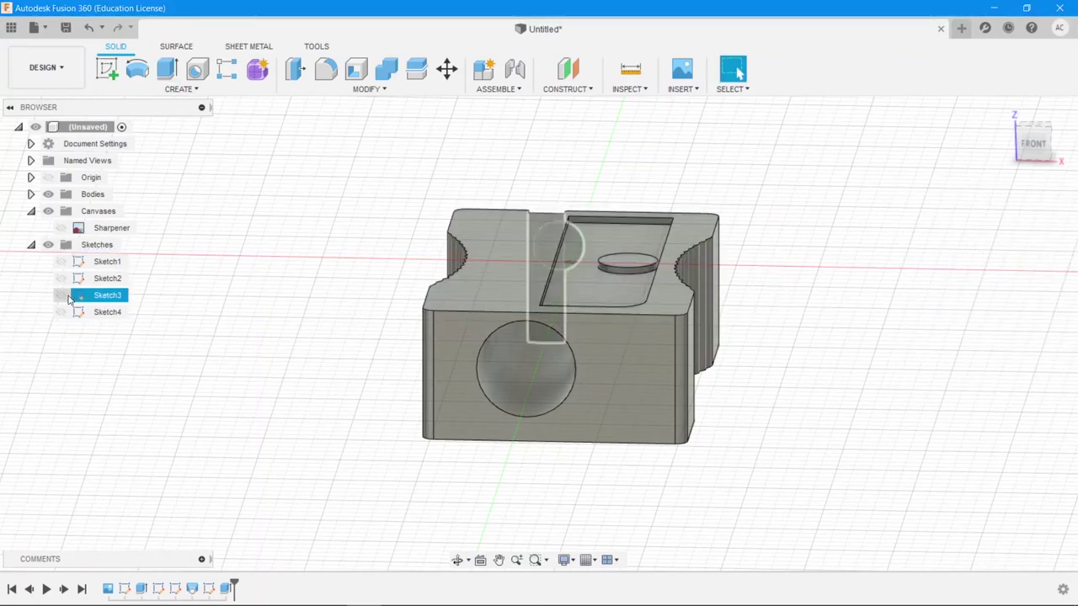
pyautogui.click(60, 311)
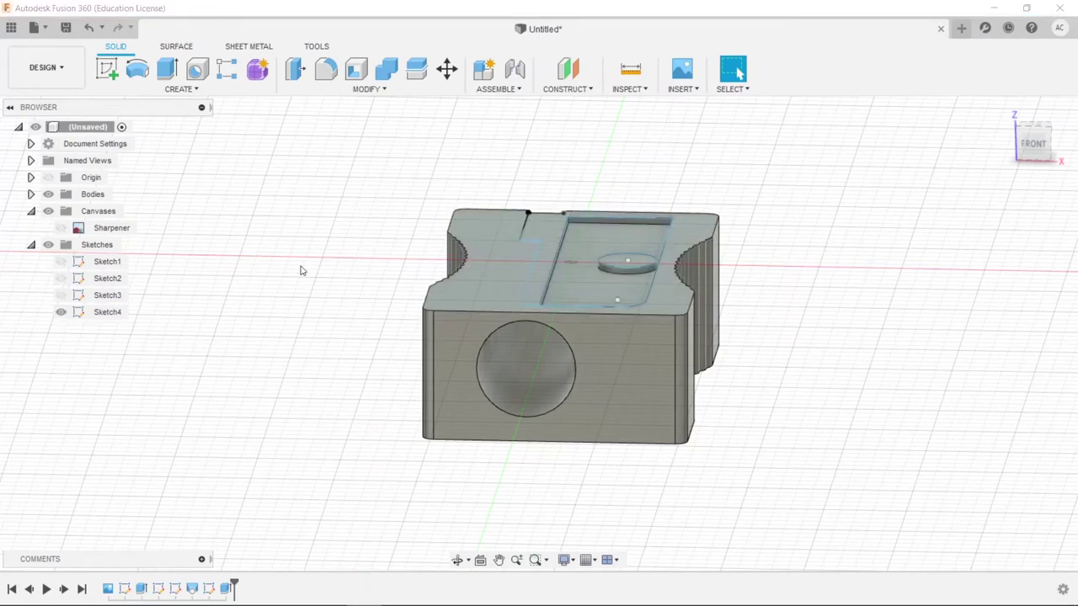
pyautogui.click(546, 253)
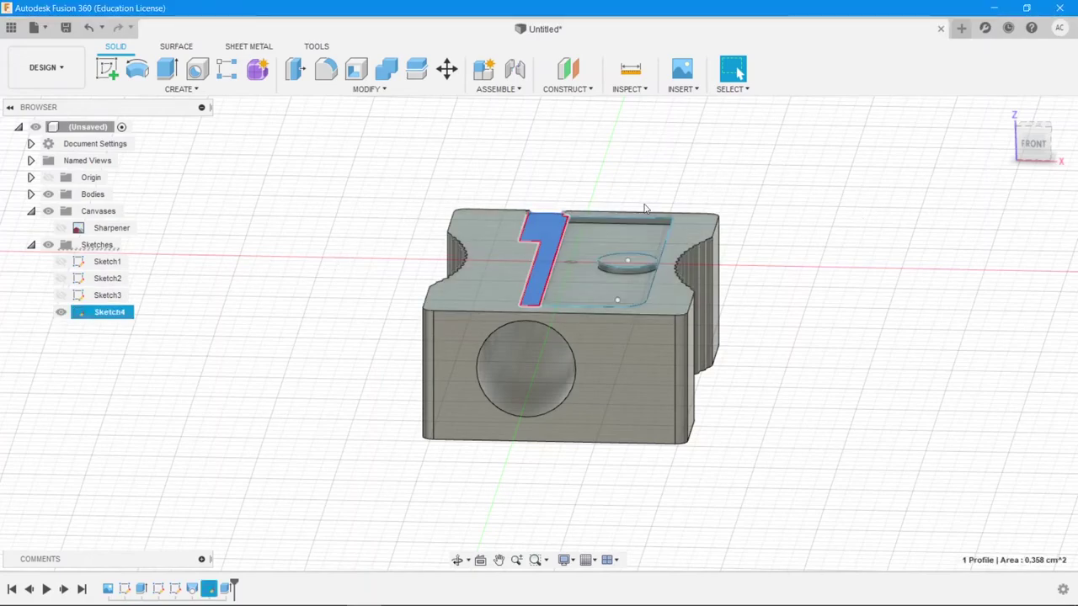
pyautogui.press('e')
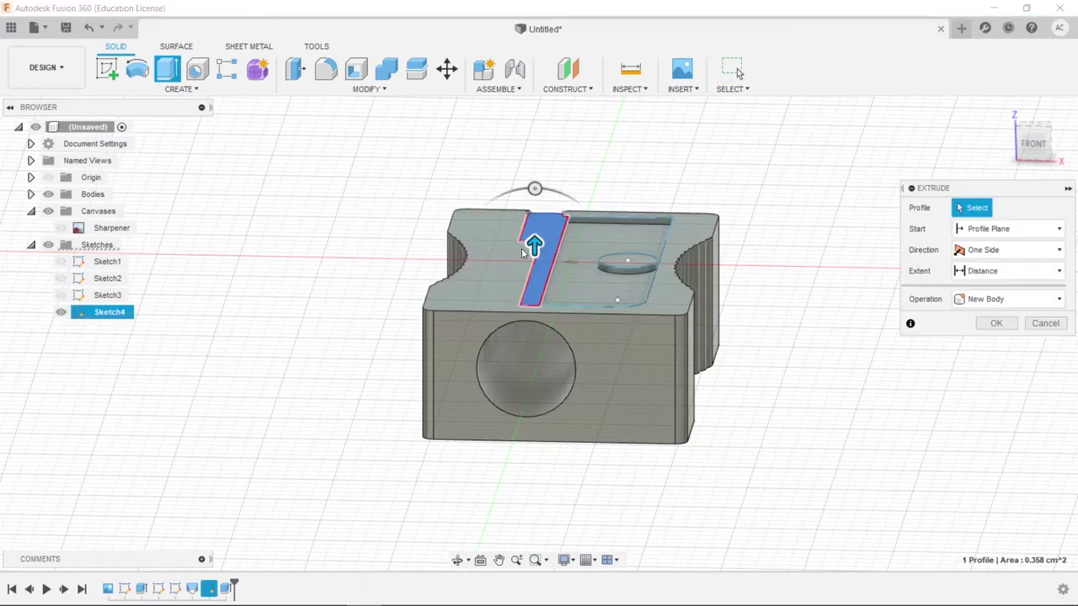
pyautogui.moveTo(534, 243)
pyautogui.mouseDown()
pyautogui.moveTo(540, 273)
pyautogui.moveTo(537, 261)
pyautogui.mouseUp()
pyautogui.keyDown('shift'); pyautogui.moveTo(750, 229); pyautogui.dragTo(747, 343, button='middle'); pyautogui.keyUp('shift')
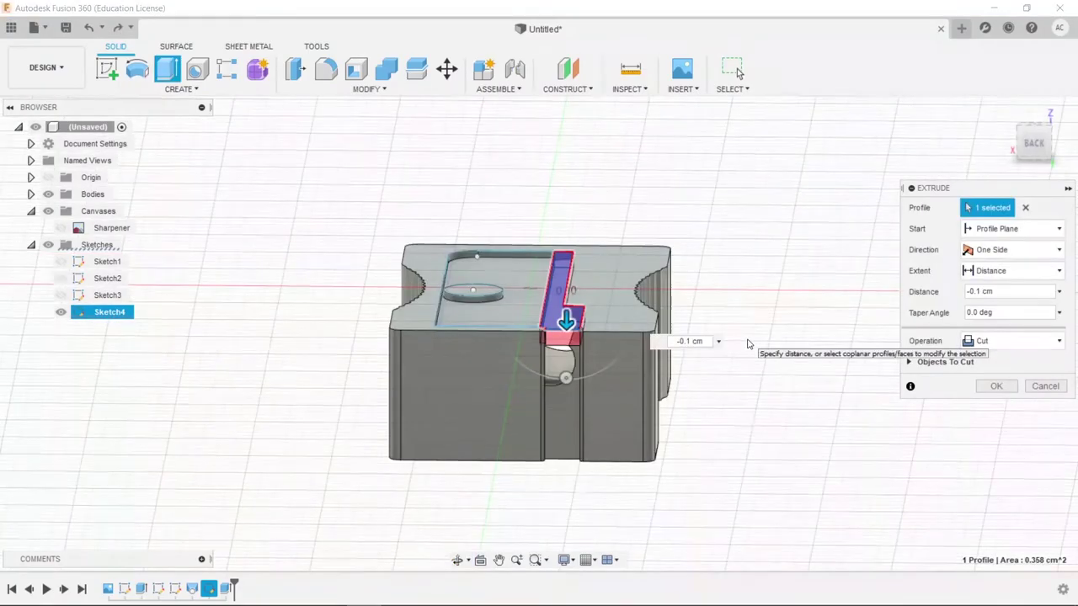
pyautogui.scroll(5, 674, 289)
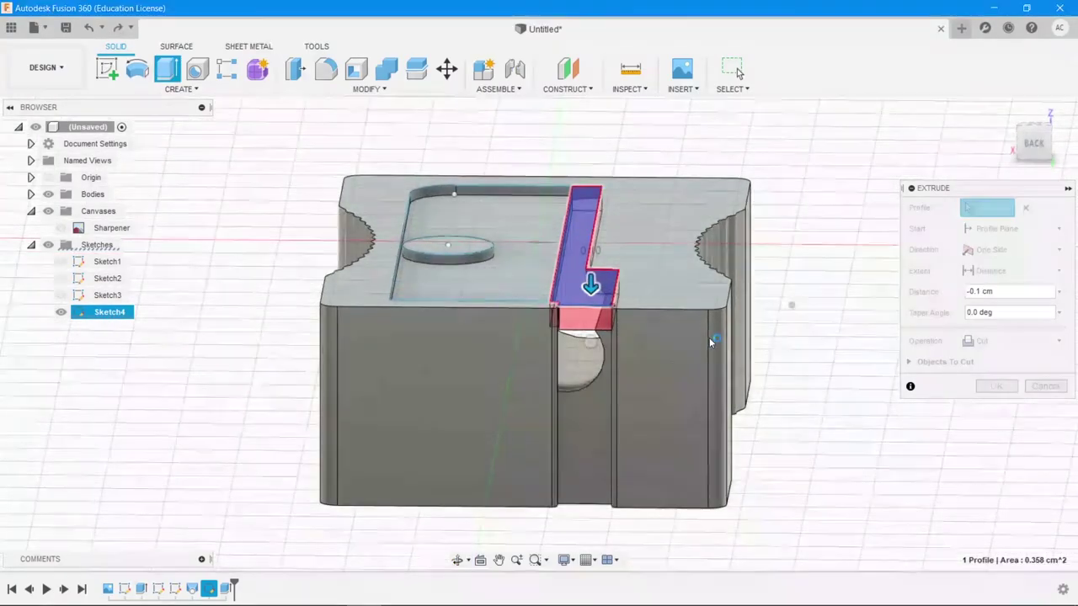
pyautogui.keyDown('shift'); pyautogui.moveTo(674, 289); pyautogui.dragTo(714, 295, button='middle'); pyautogui.keyUp('shift')
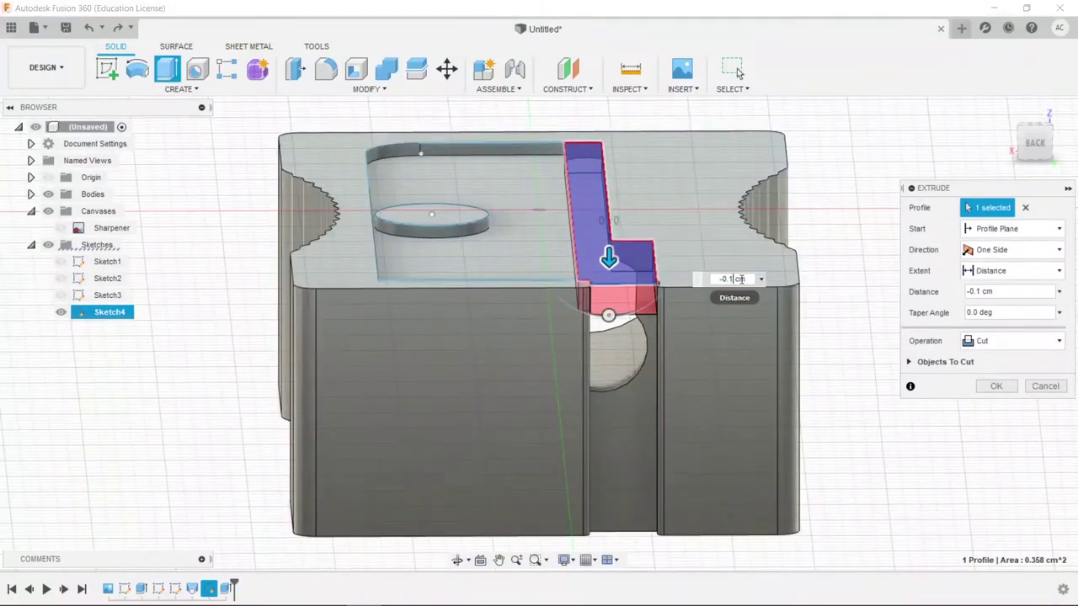
pyautogui.press('Return')
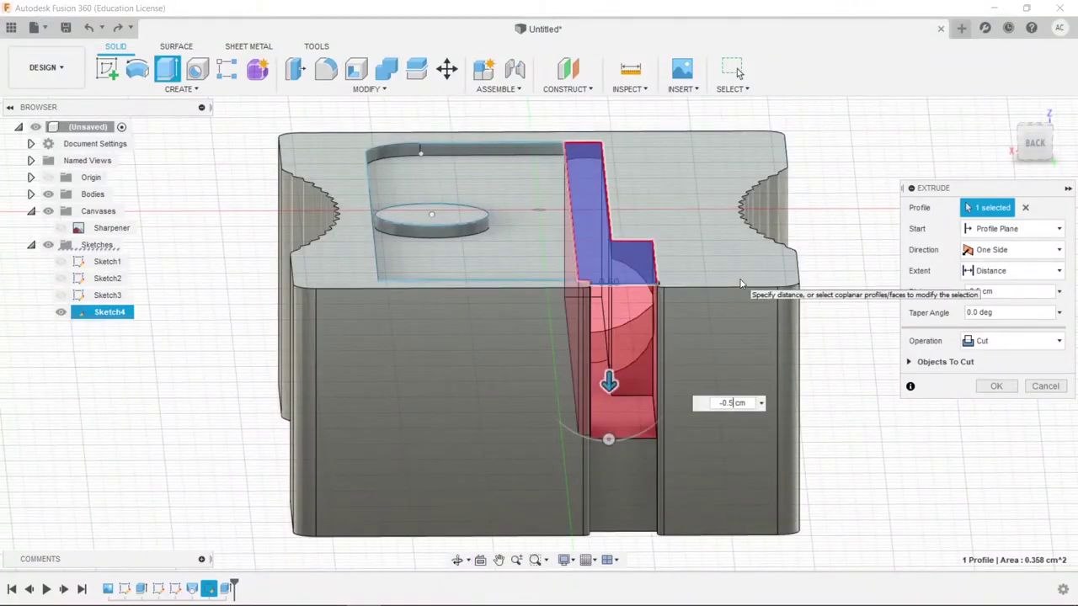